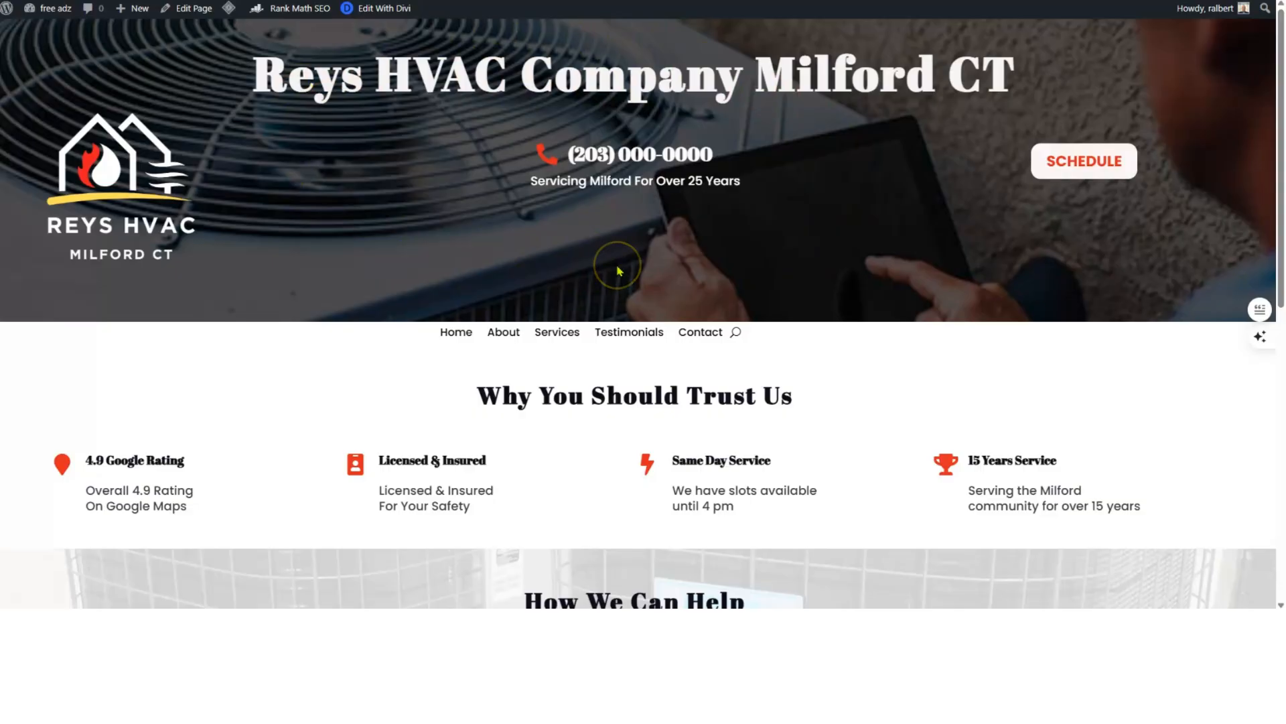
- Scroll up and down through the HVAC homepage to review its sections
scroll(613, 268, "down", 1)
scroll(629, 268, "up", 1)
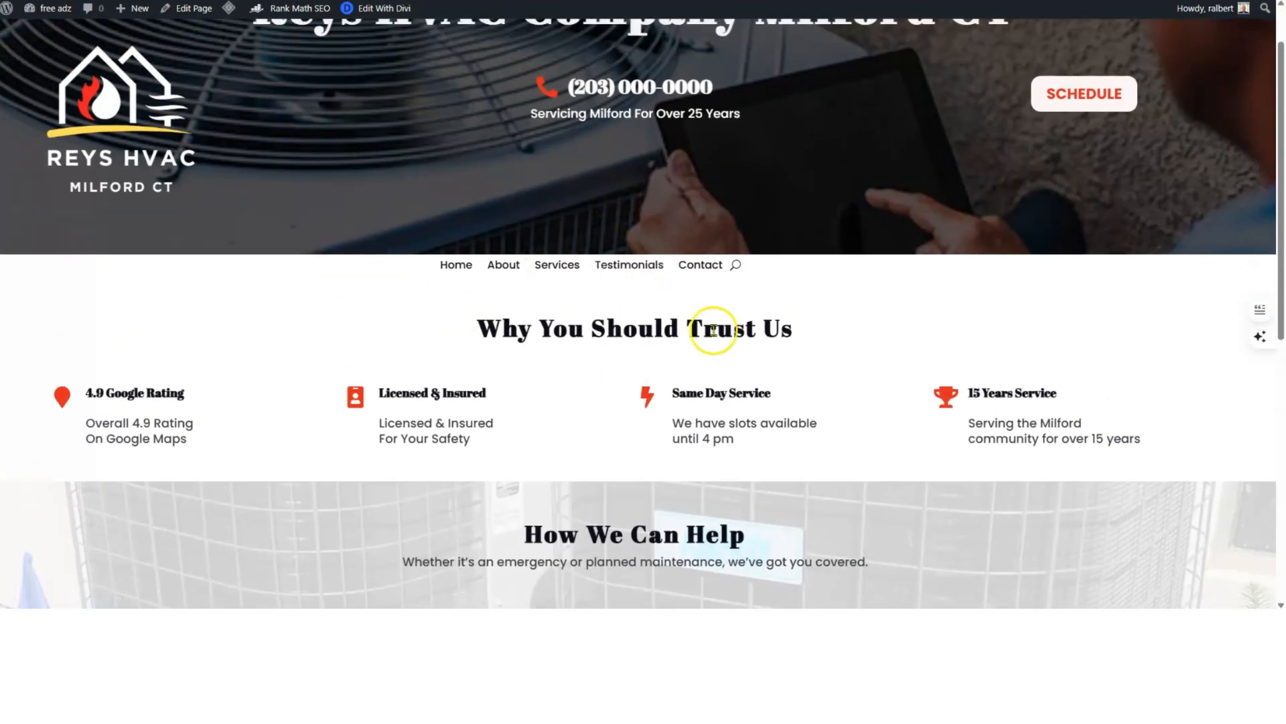
scroll(546, 295, "down", 4)
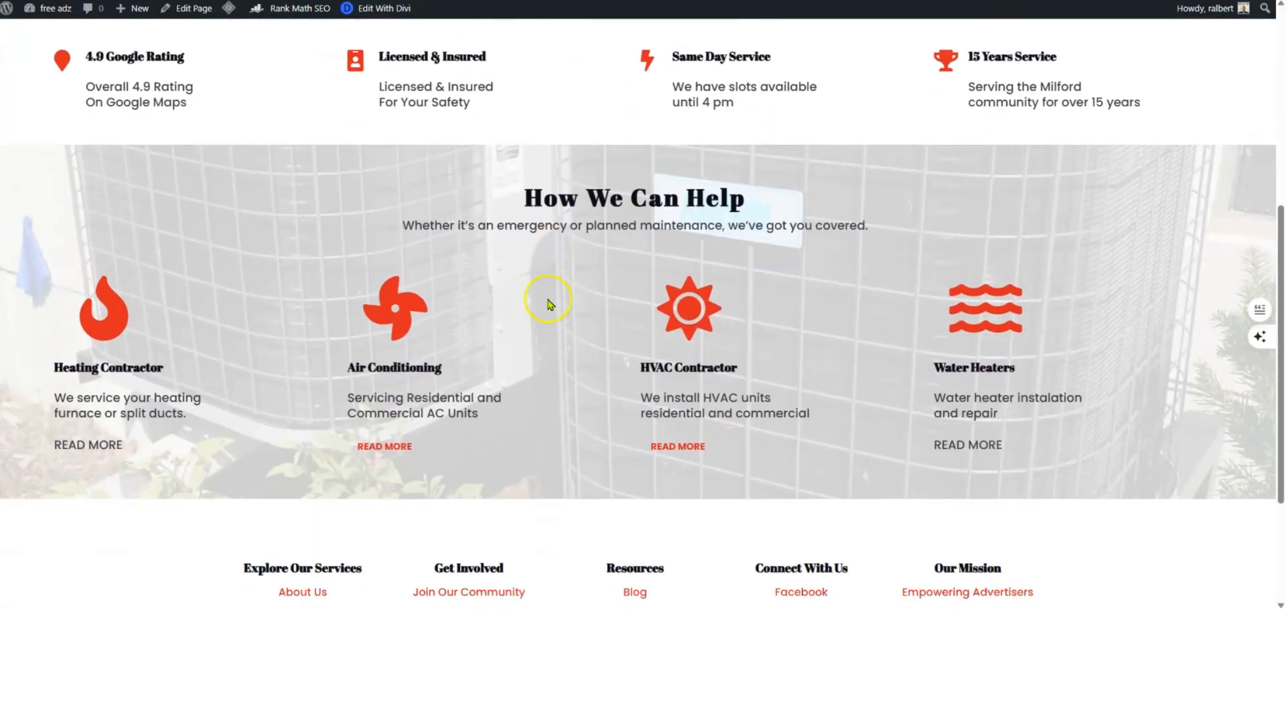
scroll(680, 310, "down", 2)
scroll(680, 310, "up", 2)
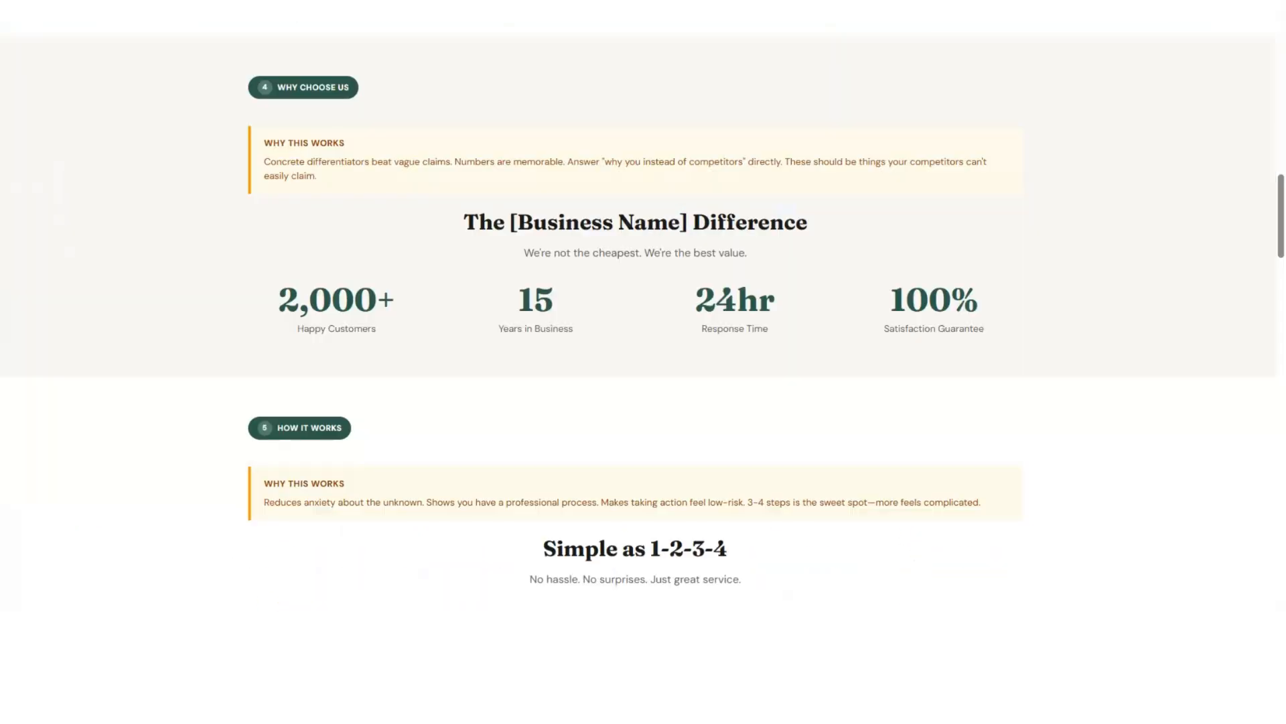
scroll(437, 187, "up", 15)
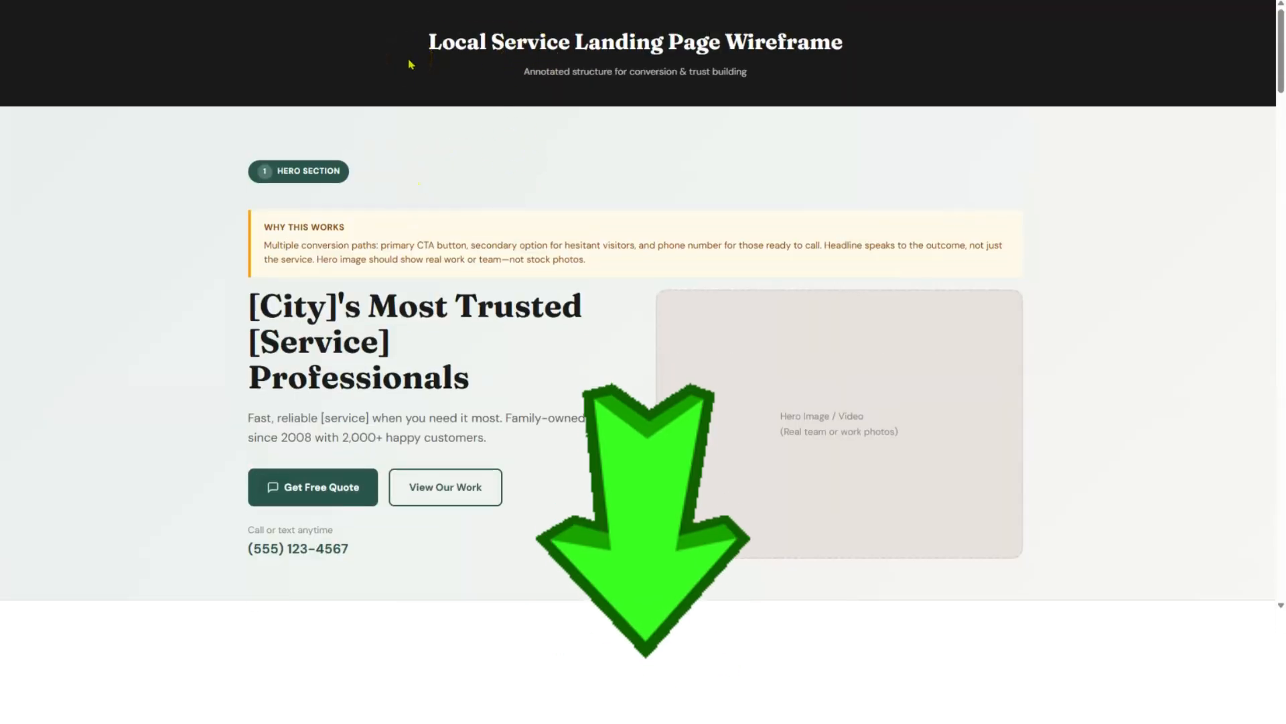
scroll(410, 64, "down", 3)
scroll(410, 67, "down", 12)
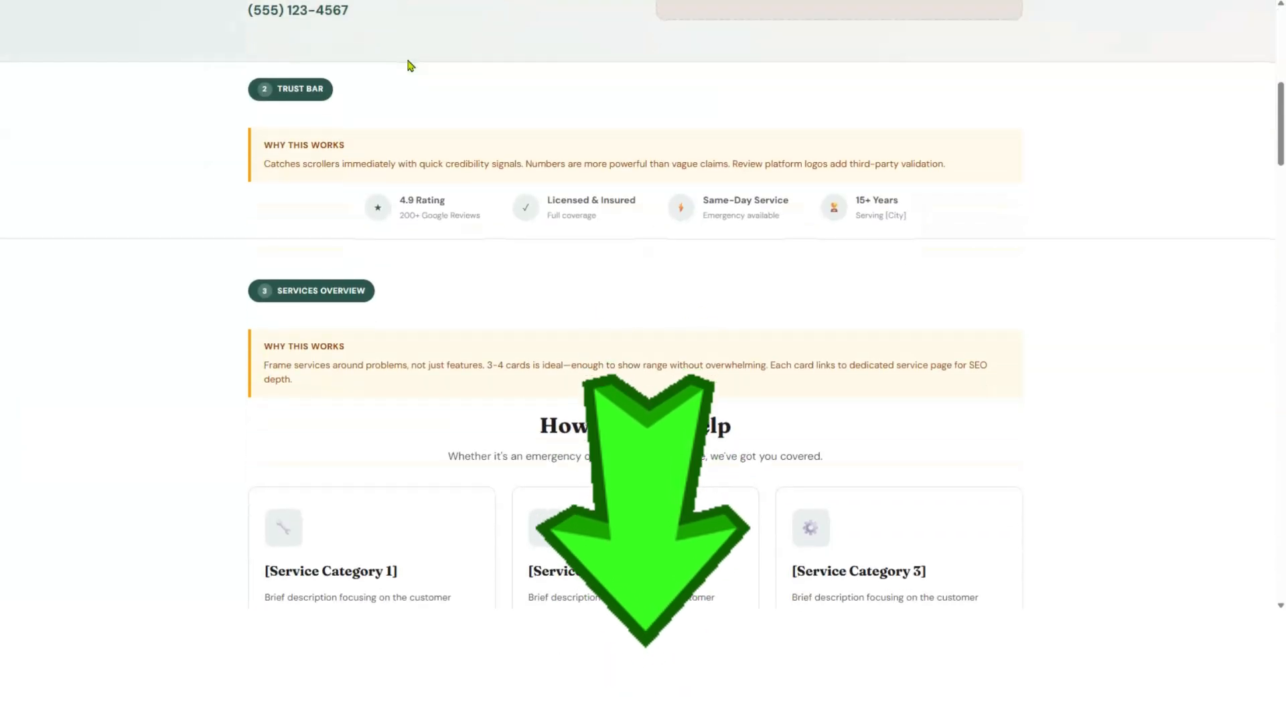
scroll(411, 71, "down", 2)
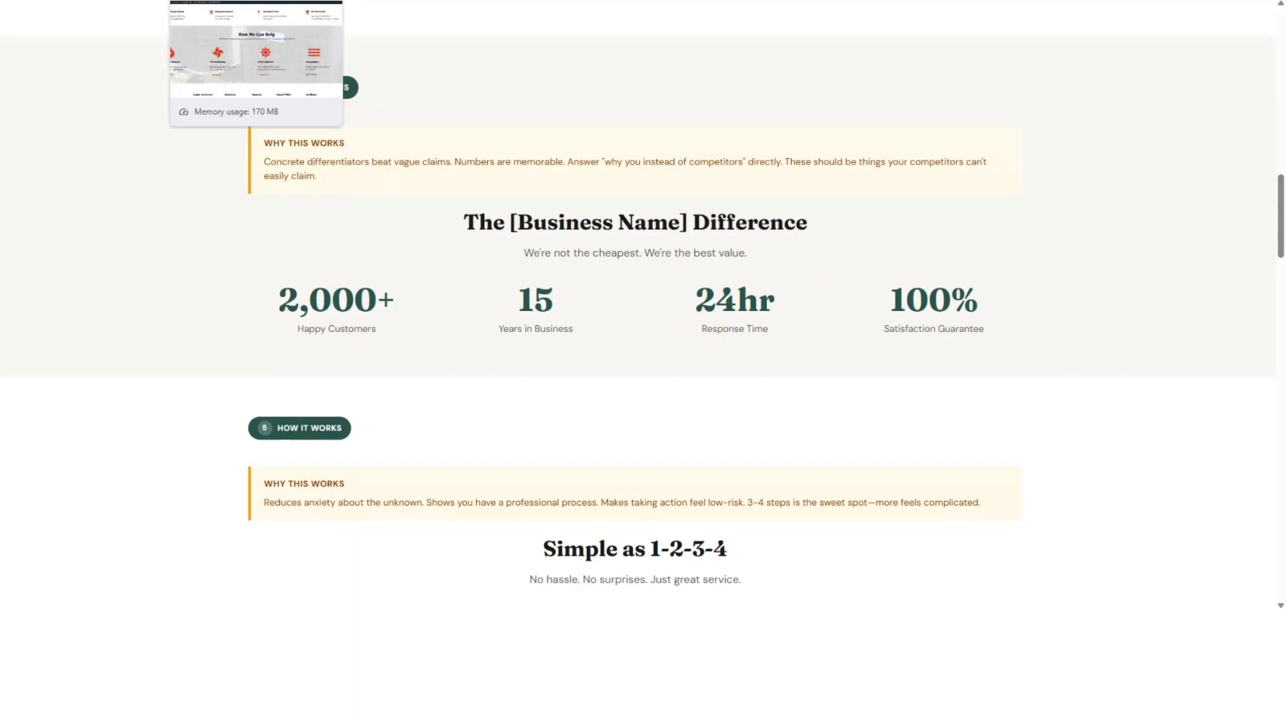
- Switch to the HVAC site tab and scroll through the Reys HVAC homepage
left_click(215, 0)
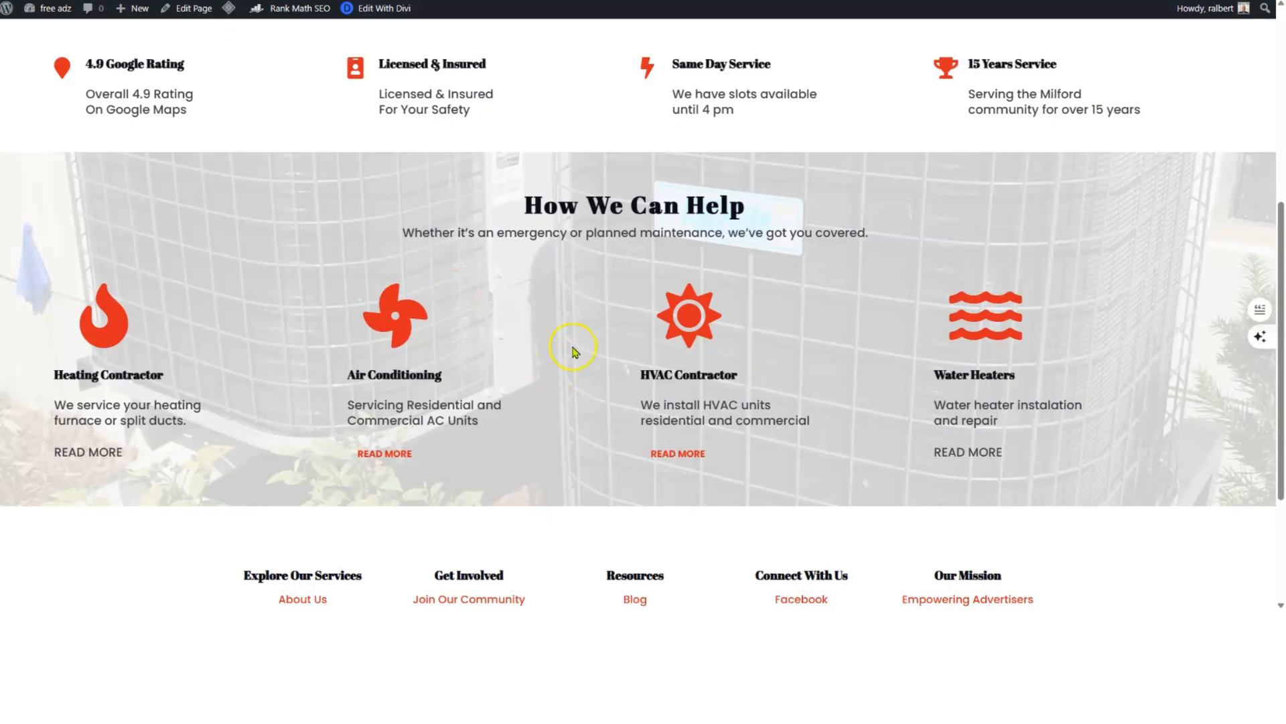
scroll(582, 347, "down", 3)
scroll(589, 322, "up", 7)
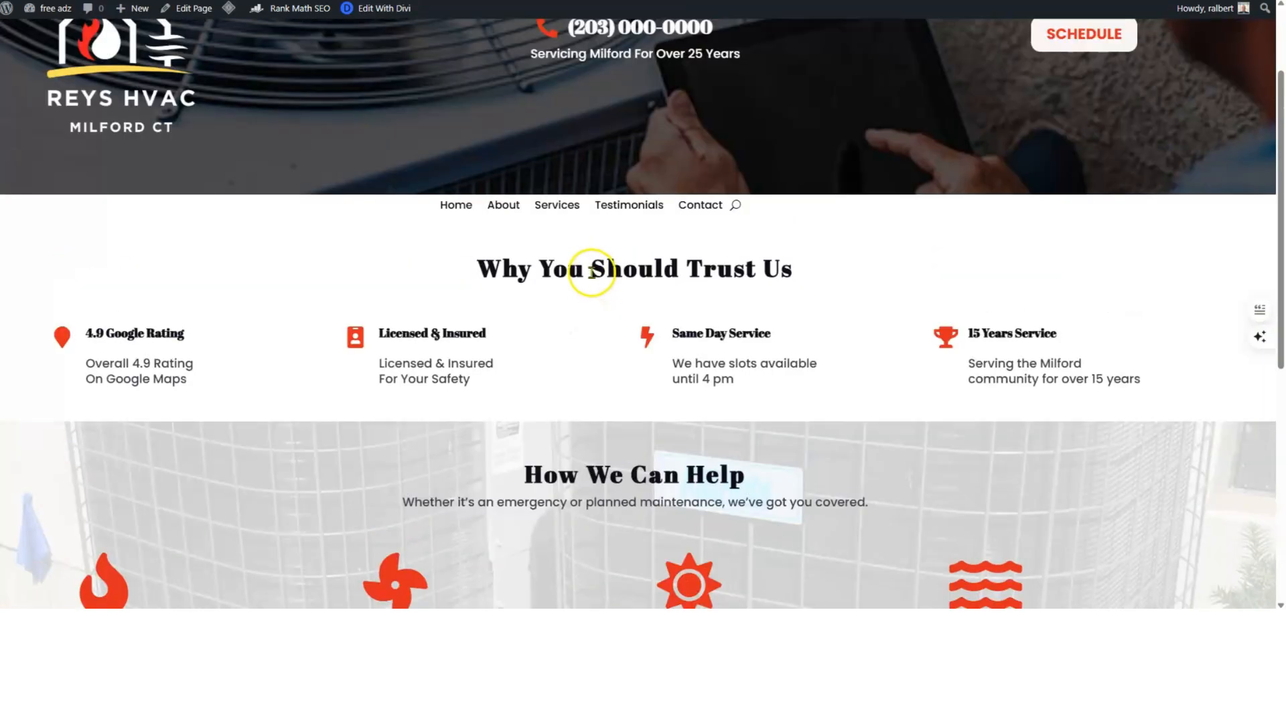
scroll(589, 270, "up", 1)
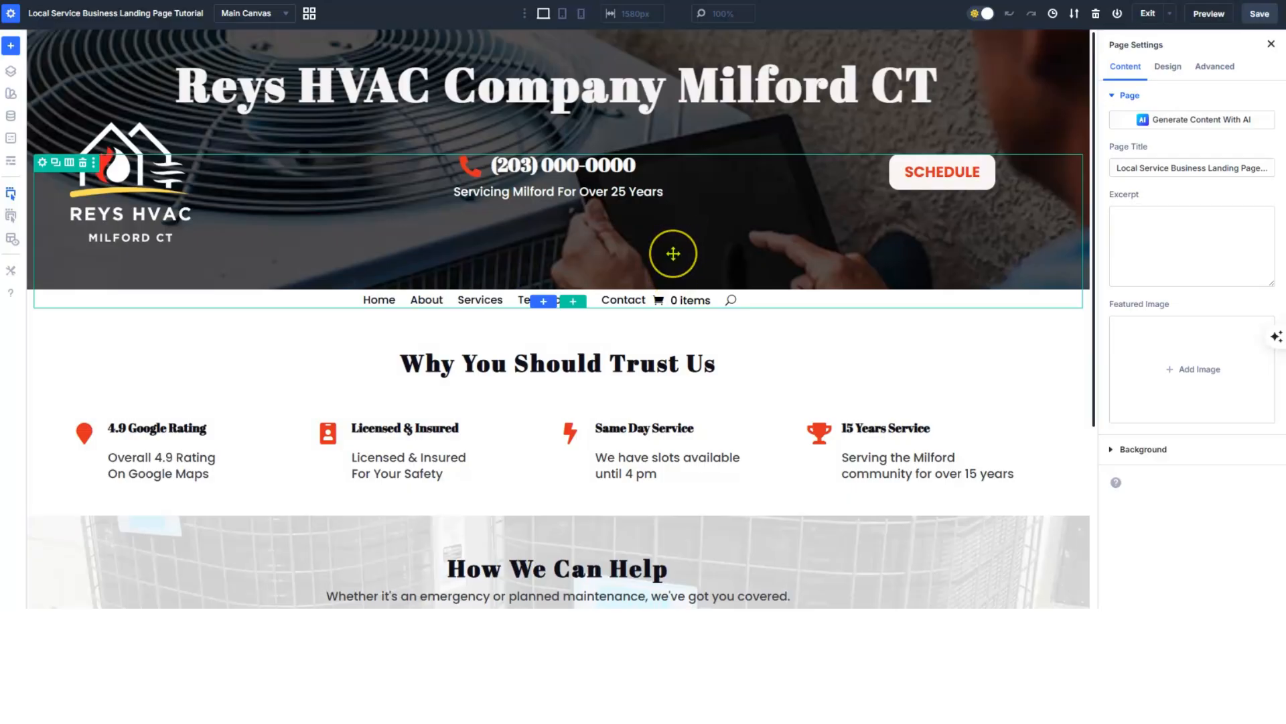
- Scroll to the How We Can Help section and add a new section beneath it
scroll(675, 249, "down", 4)
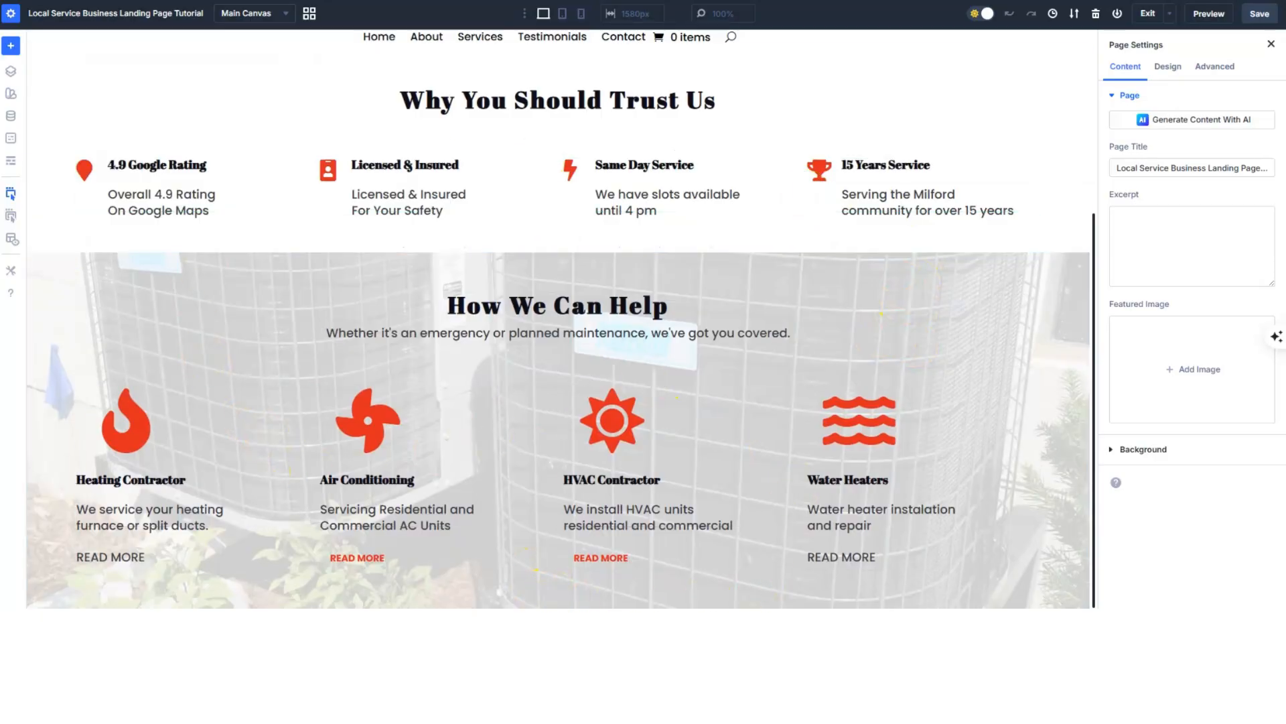
left_click(560, 603)
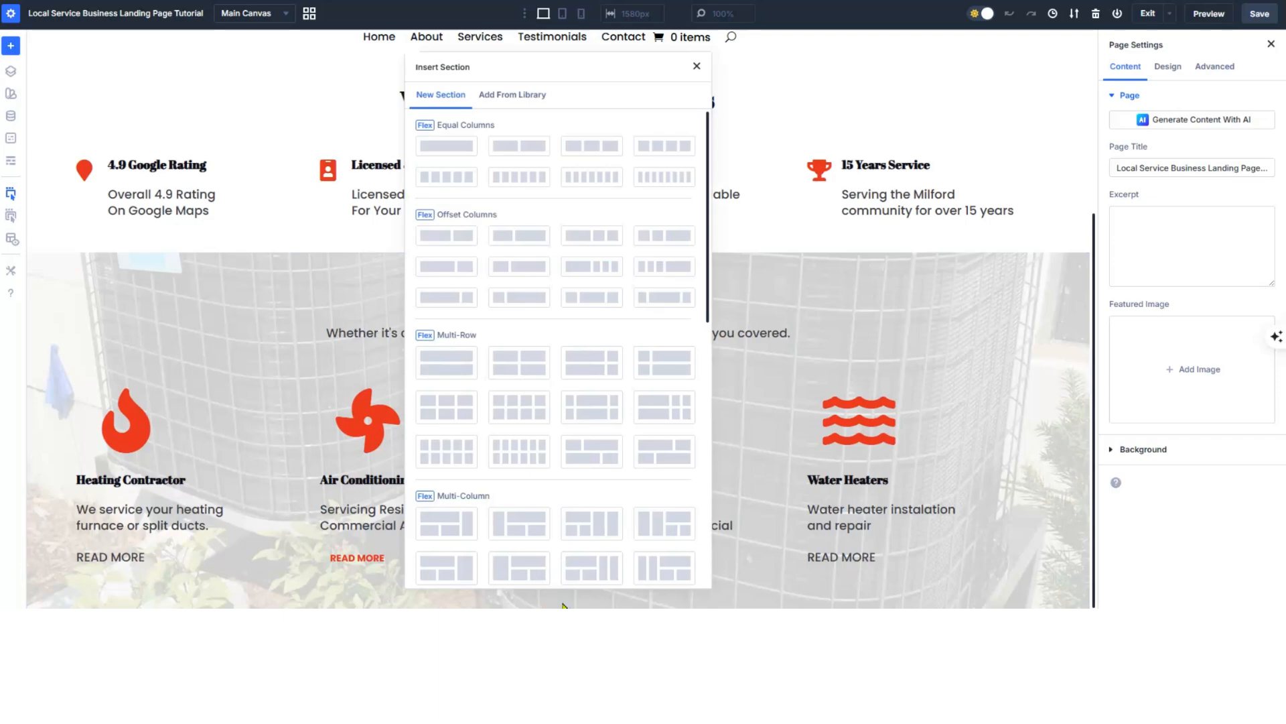
- Insert an empty one-column section below the services and move a duplicate of the How We Can Help heading into it
left_click(448, 148)
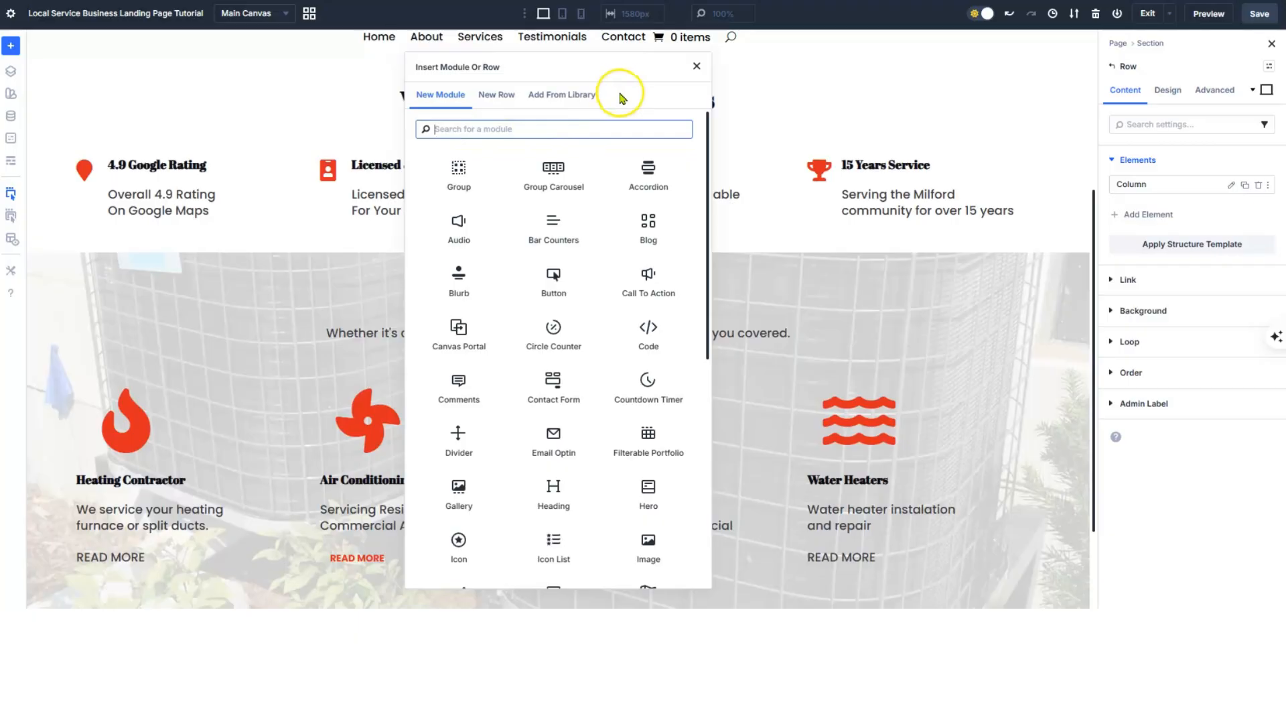
left_click(697, 67)
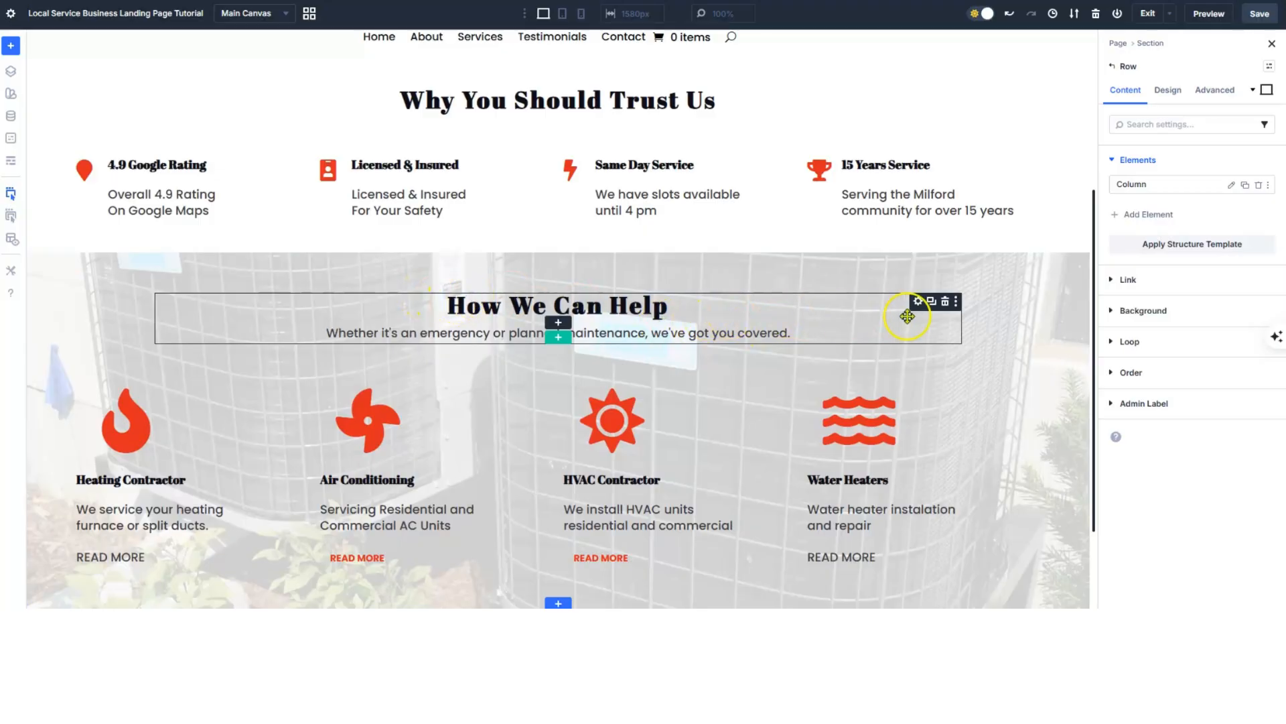
left_click(933, 303)
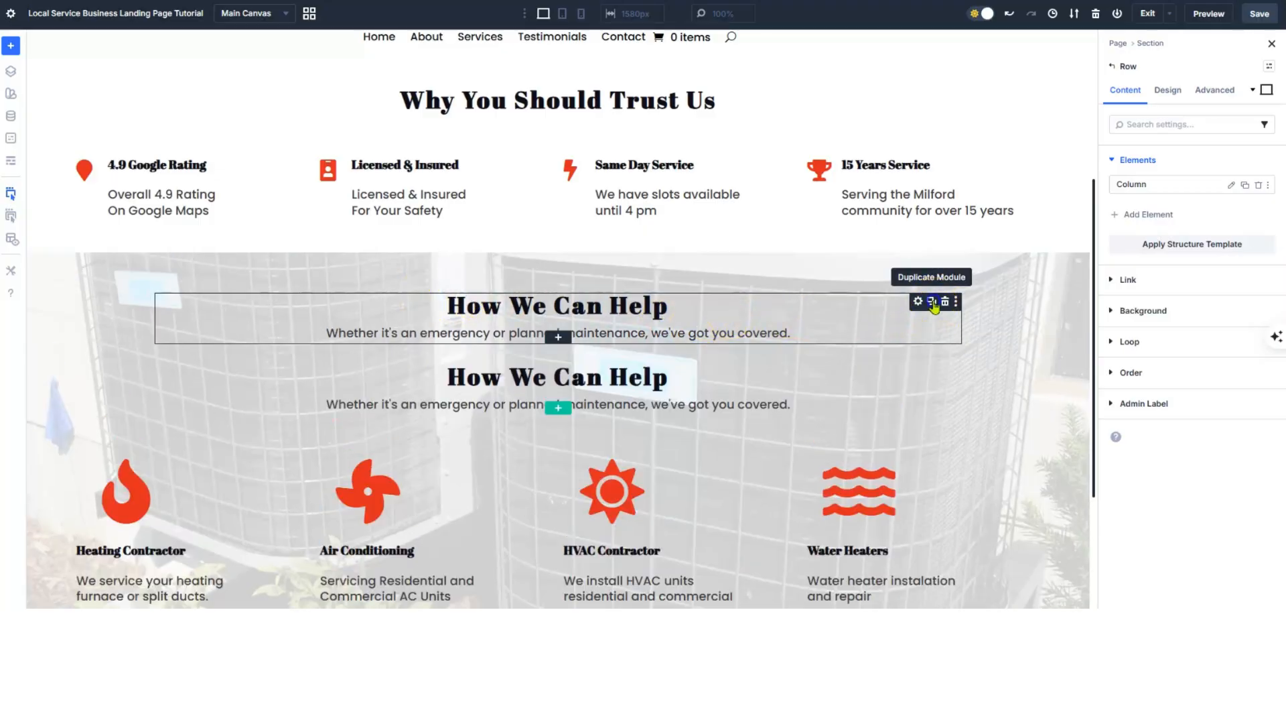
scroll(863, 297, "down", 1)
scroll(862, 296, "down", 3)
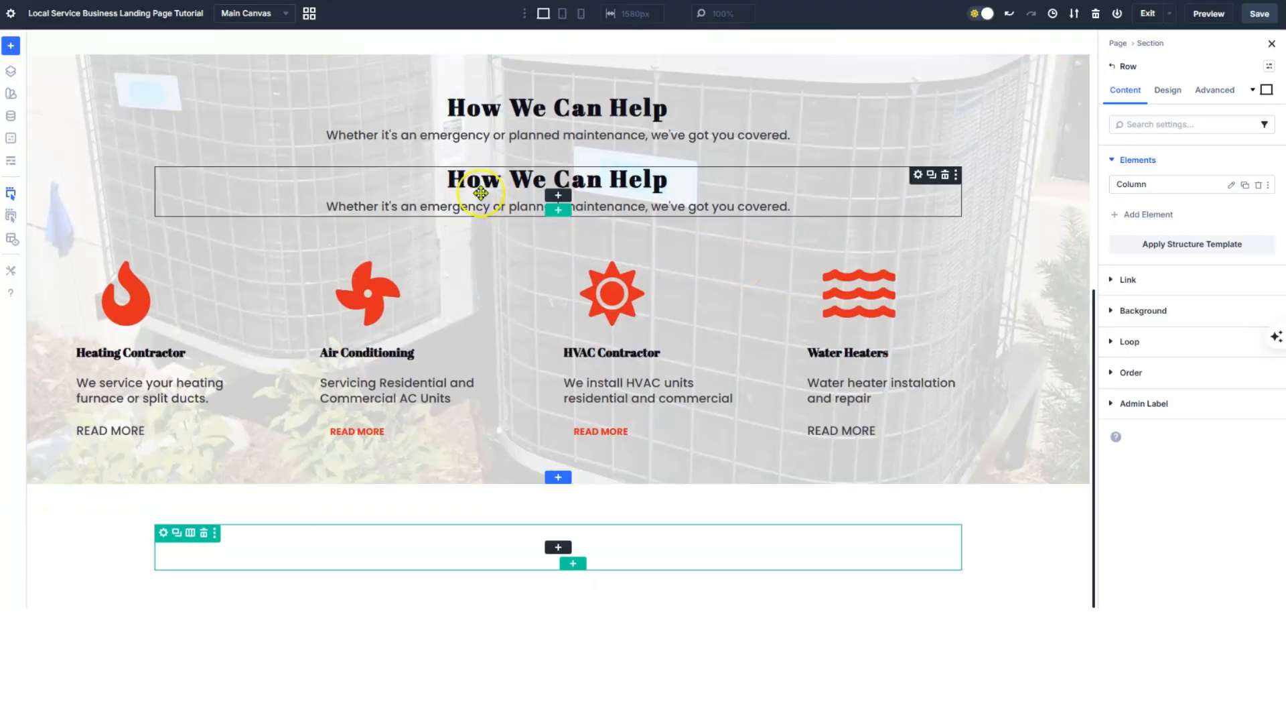
left_click_drag(386, 190, 494, 549)
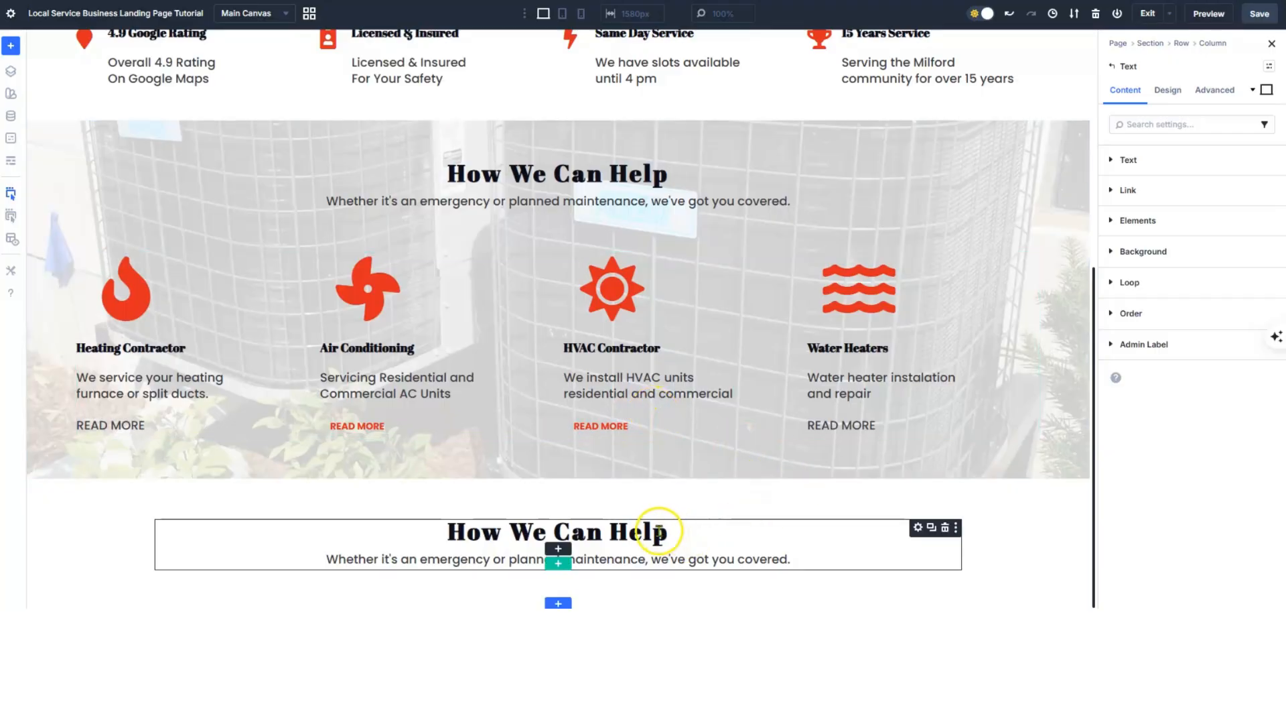
- Rewrite the copied heading as 'Why Homeowners Choose Us' with a subtitle about hiring an HVAC company
left_click(588, 532)
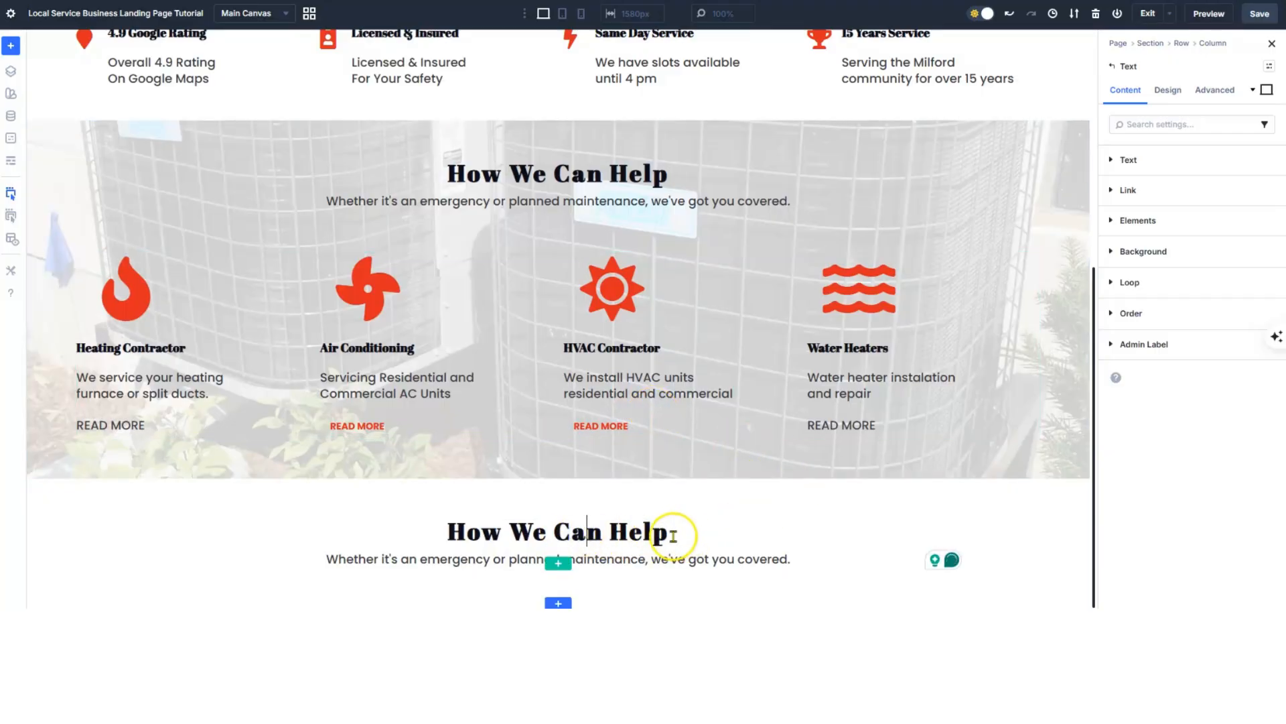
left_click(1112, 159)
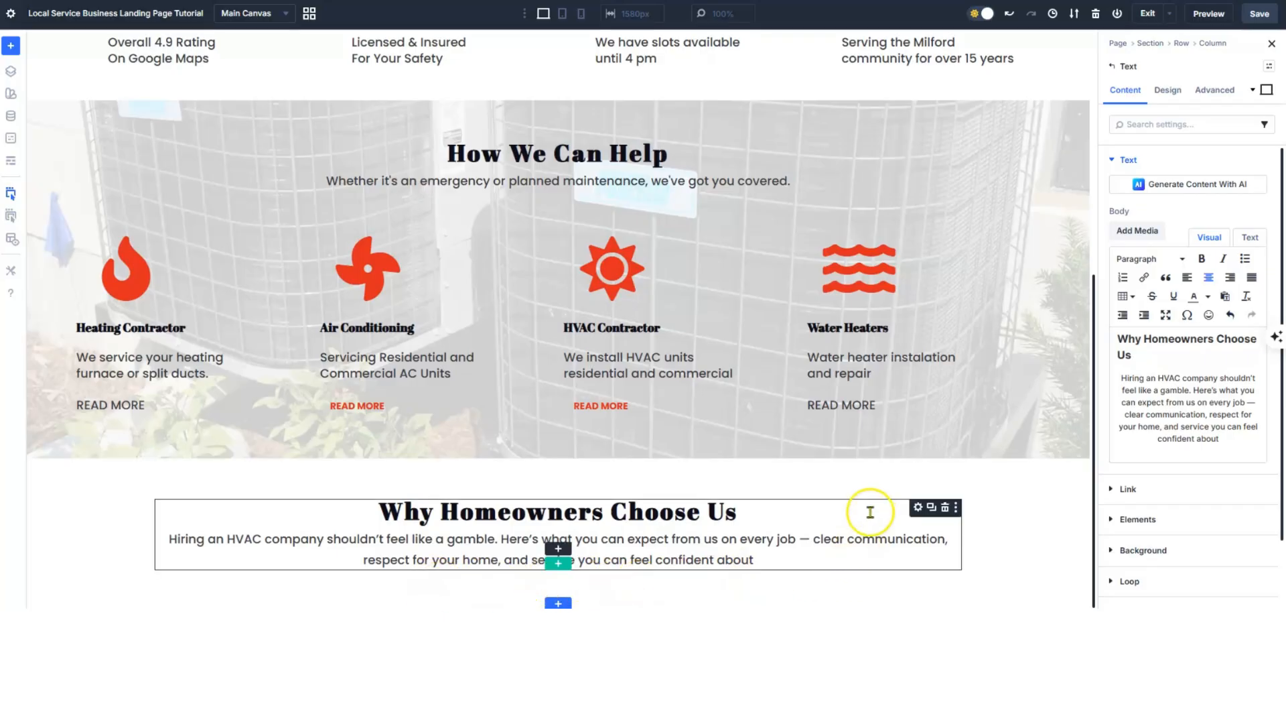
scroll(871, 513, "up", 1)
- Select the row holding the service cards to bring up its Row settings
scroll(870, 512, "down", 1)
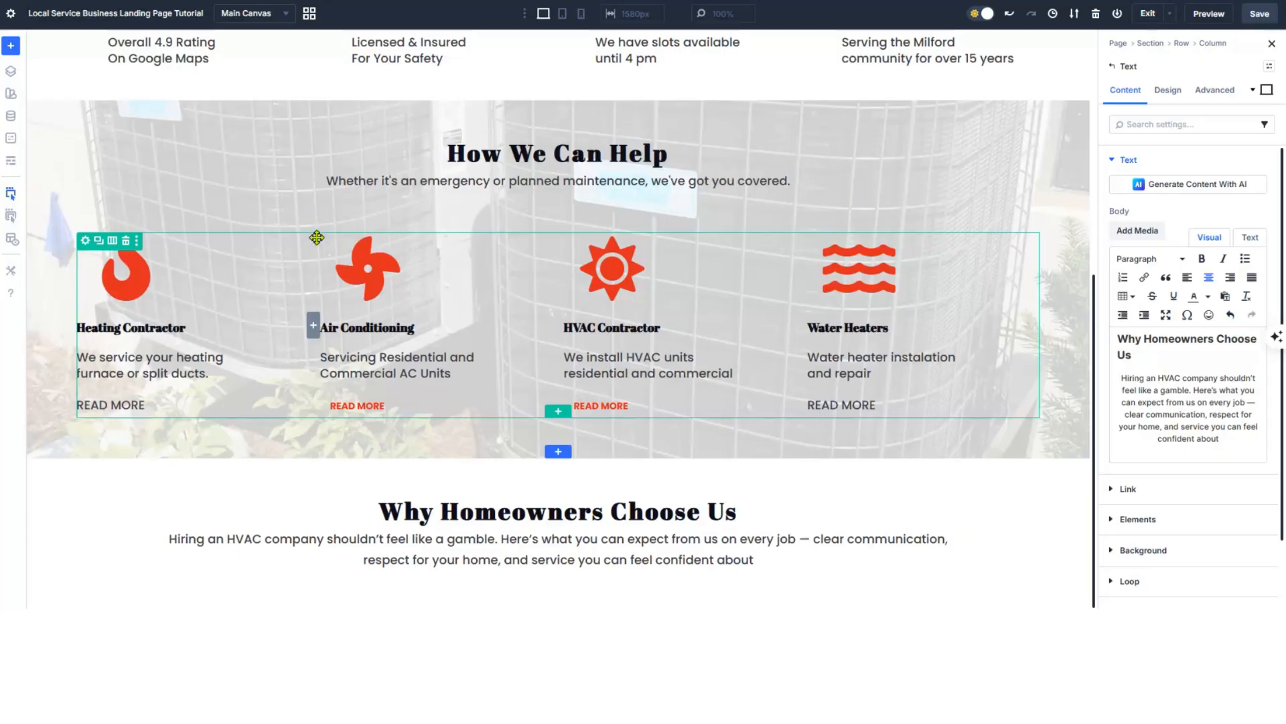
left_click(192, 238)
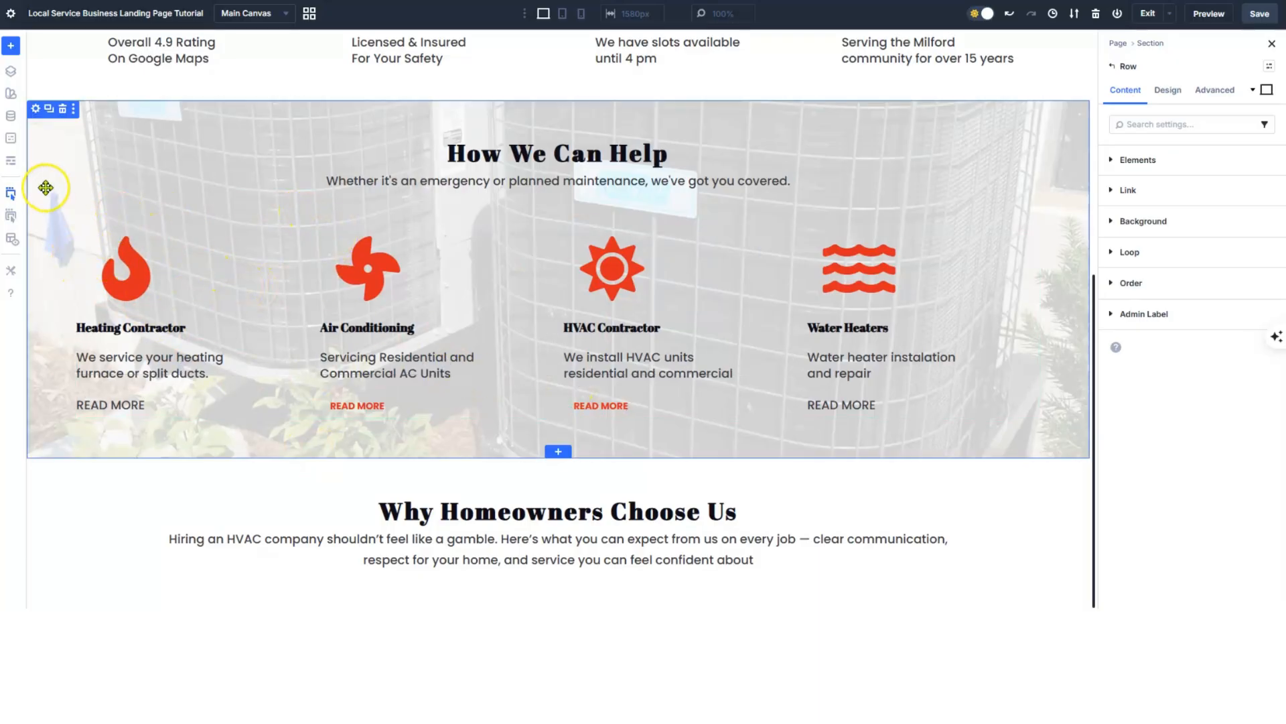
- Using wireframe view, copy the four service cards row into the Why Homeowners Choose Us section
left_click(7, 168)
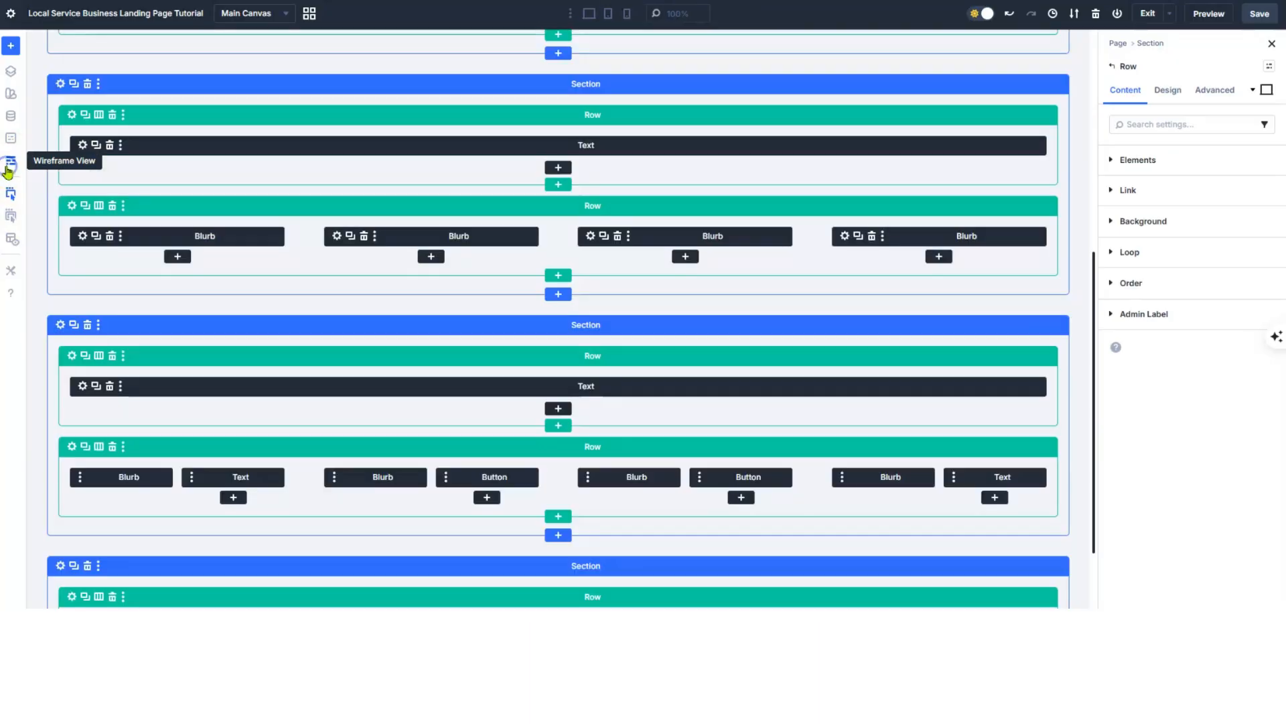
scroll(392, 288, "down", 4)
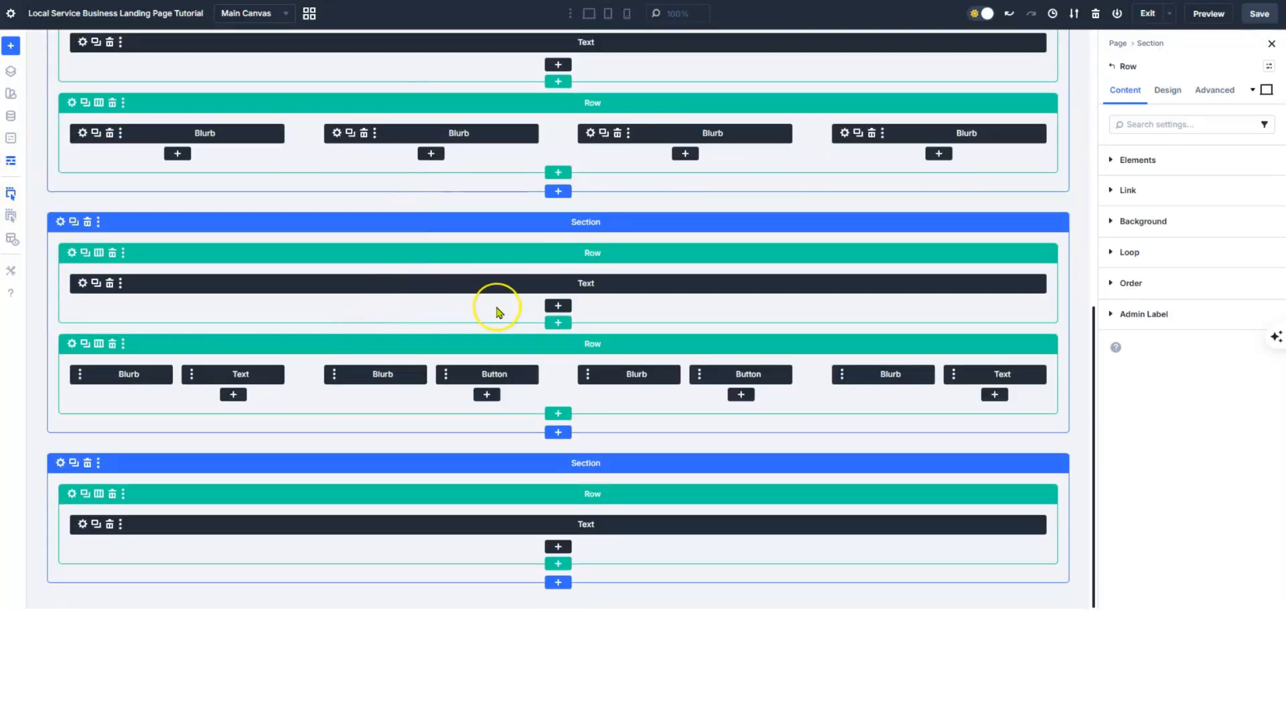
left_click(84, 344)
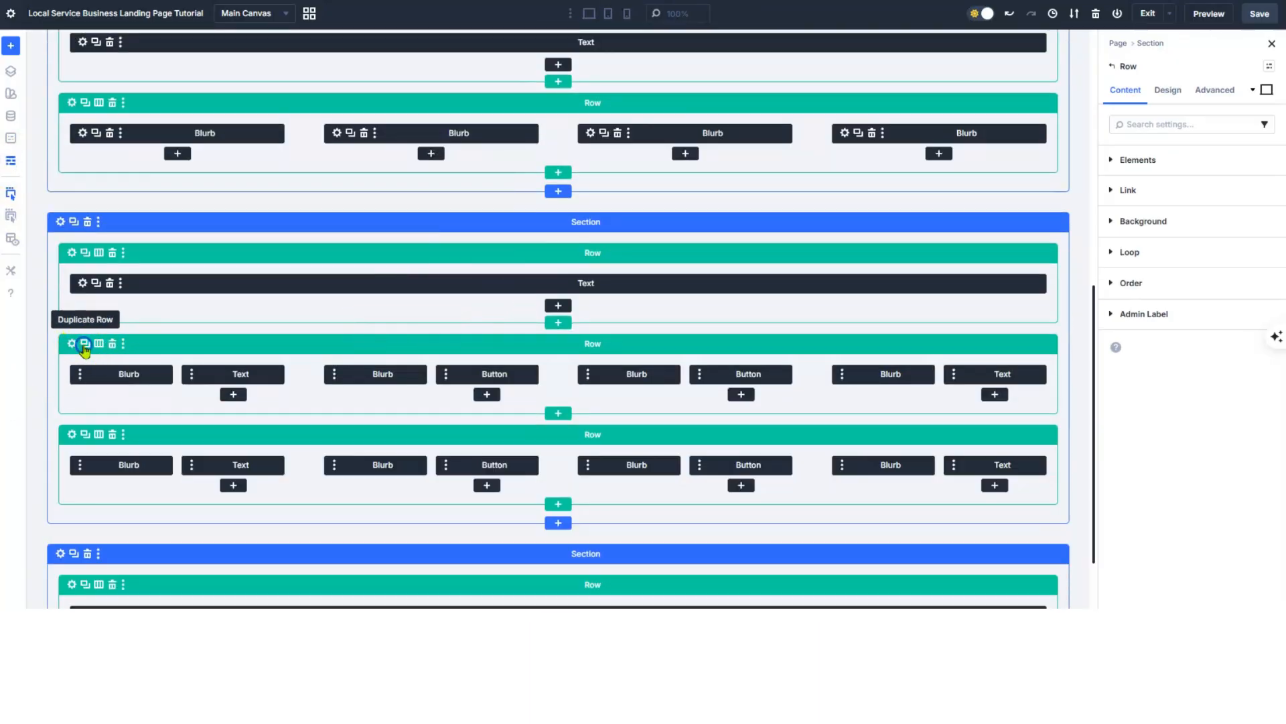
scroll(111, 354, "down", 2)
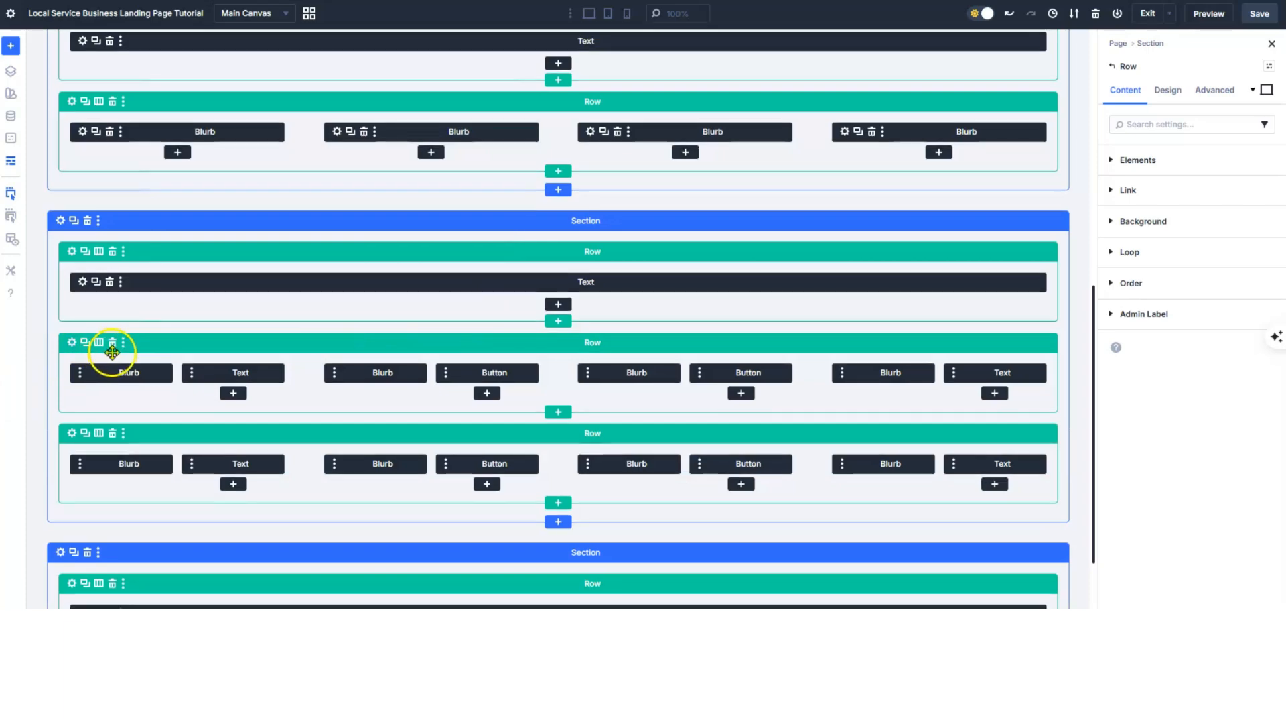
left_click_drag(132, 346, 123, 541)
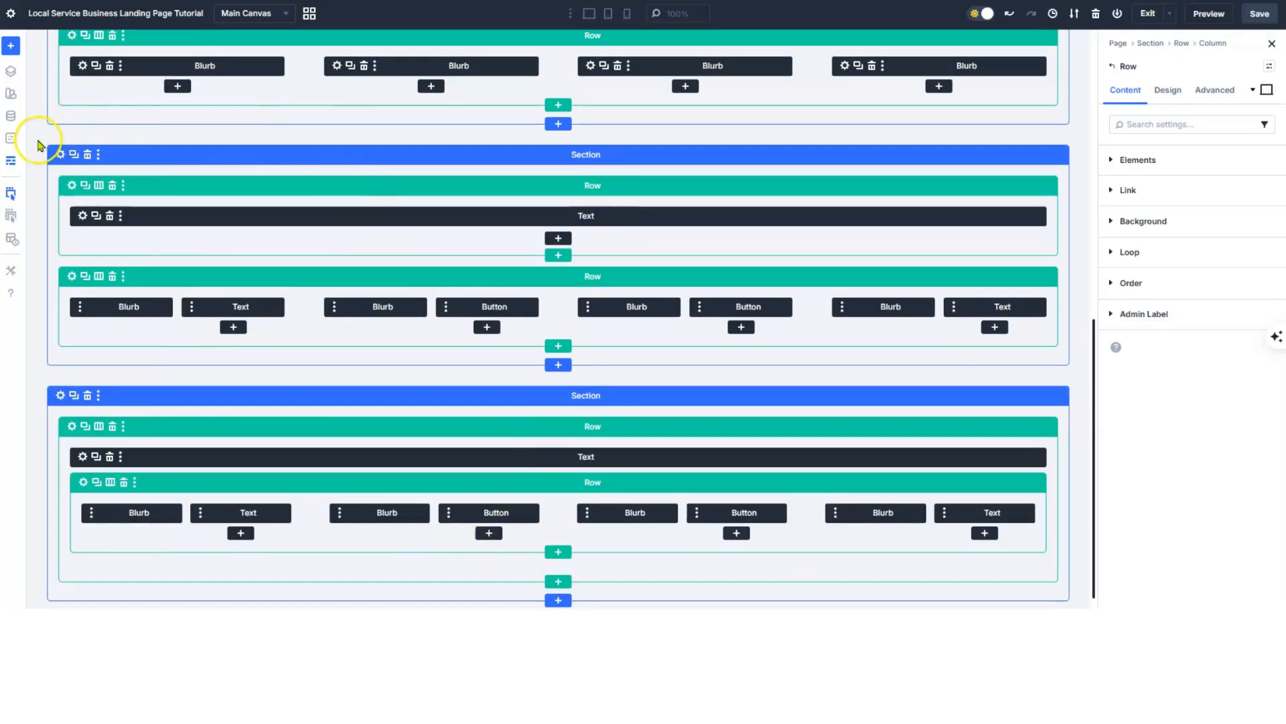
left_click(14, 163)
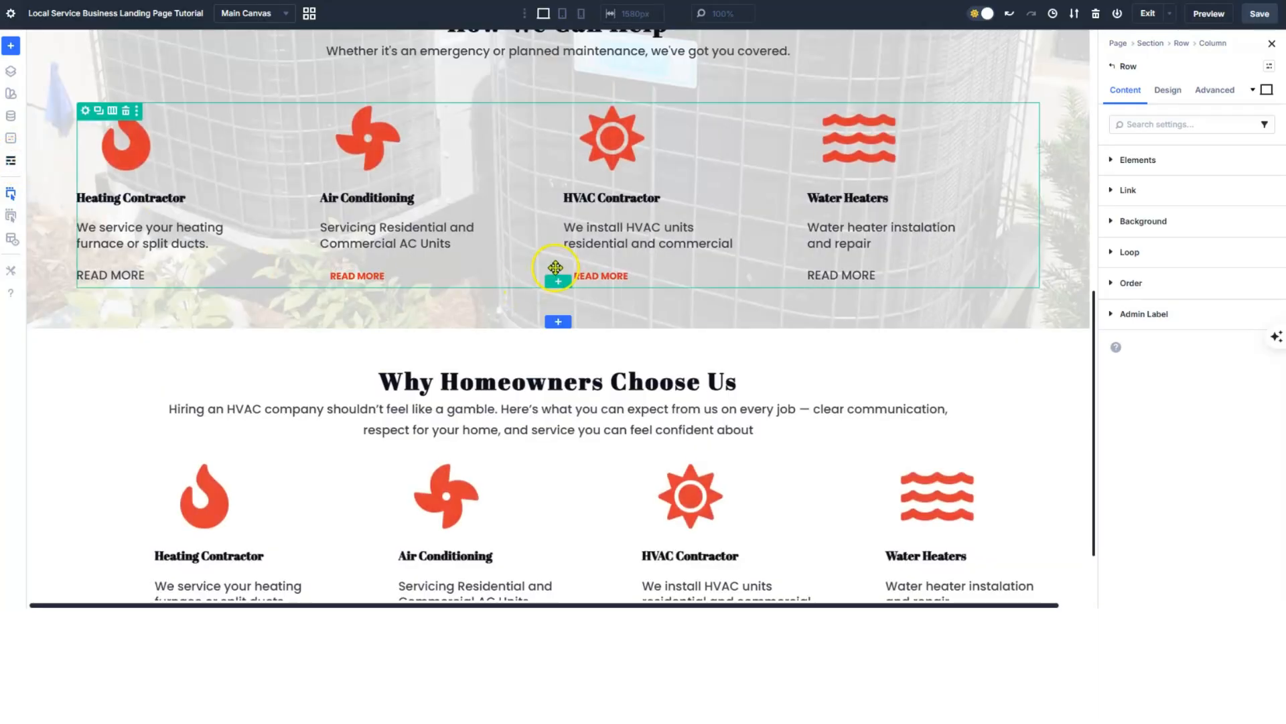
- Scroll the page to check the copied service cards under the Why Homeowners Choose Us intro
scroll(560, 272, "down", 1)
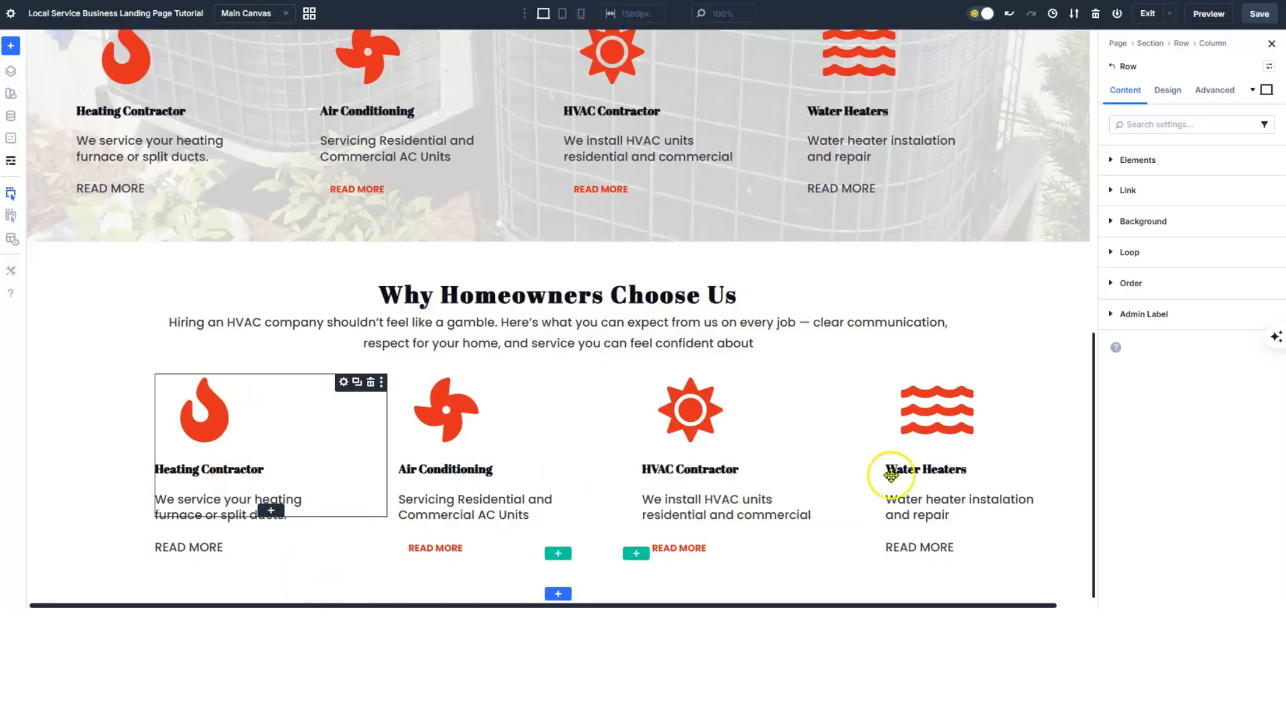
scroll(947, 374, "up", 3)
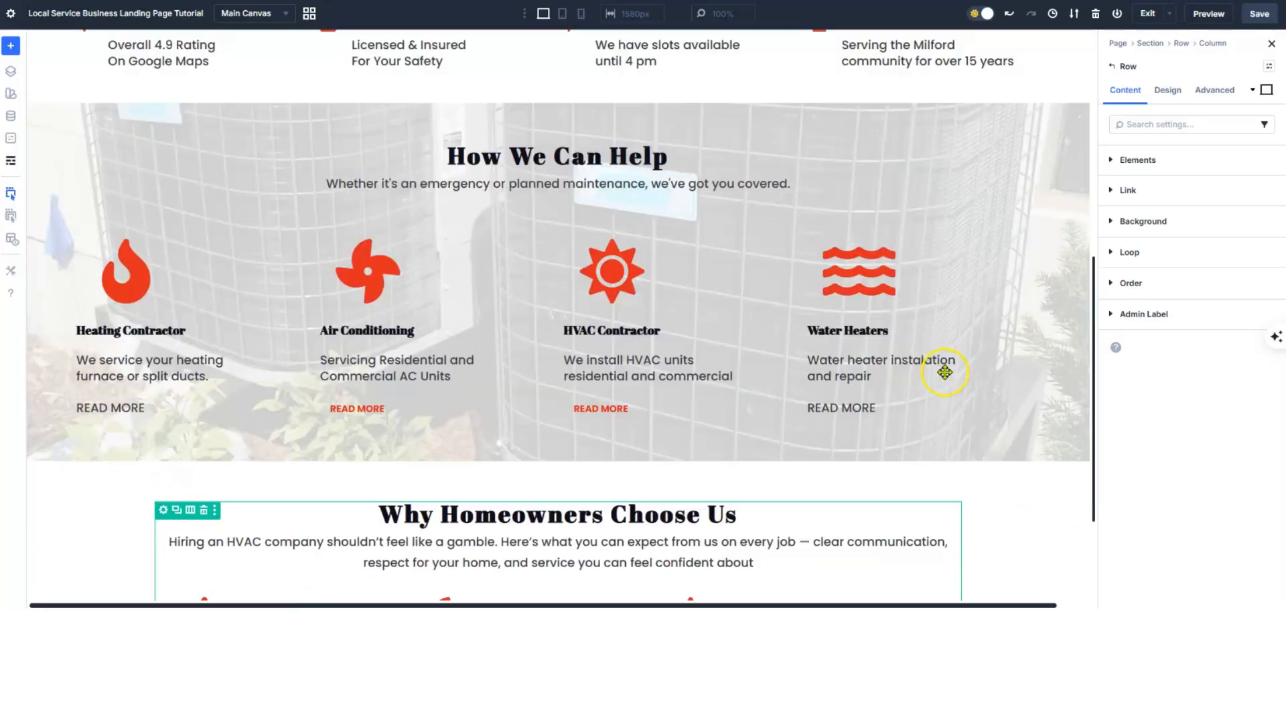
scroll(683, 199, "up", 6)
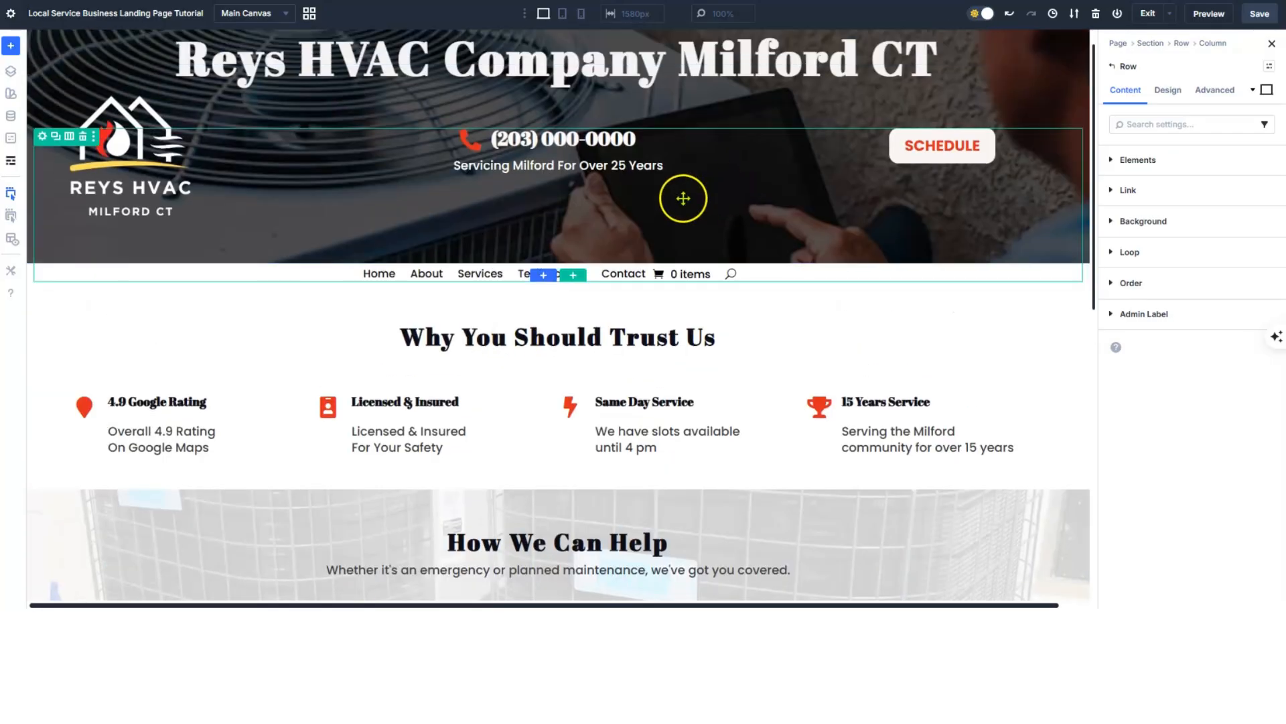
scroll(723, 279, "down", 5)
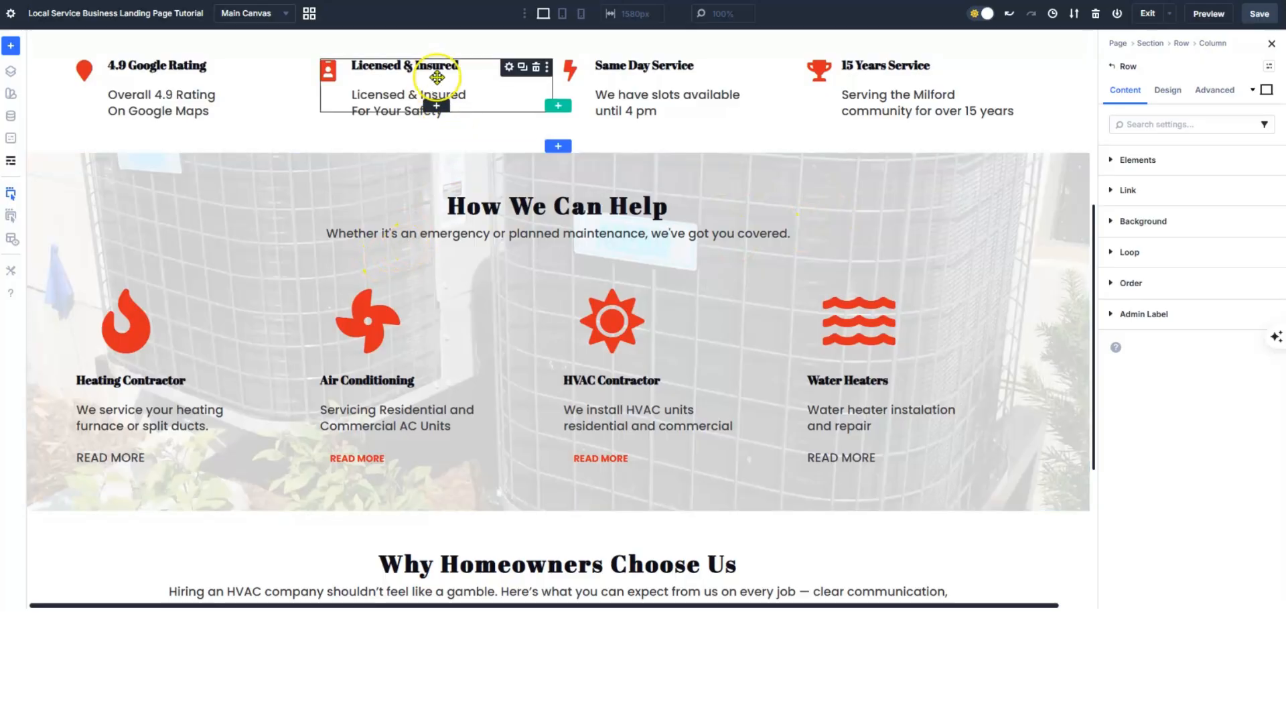
left_click(582, 14)
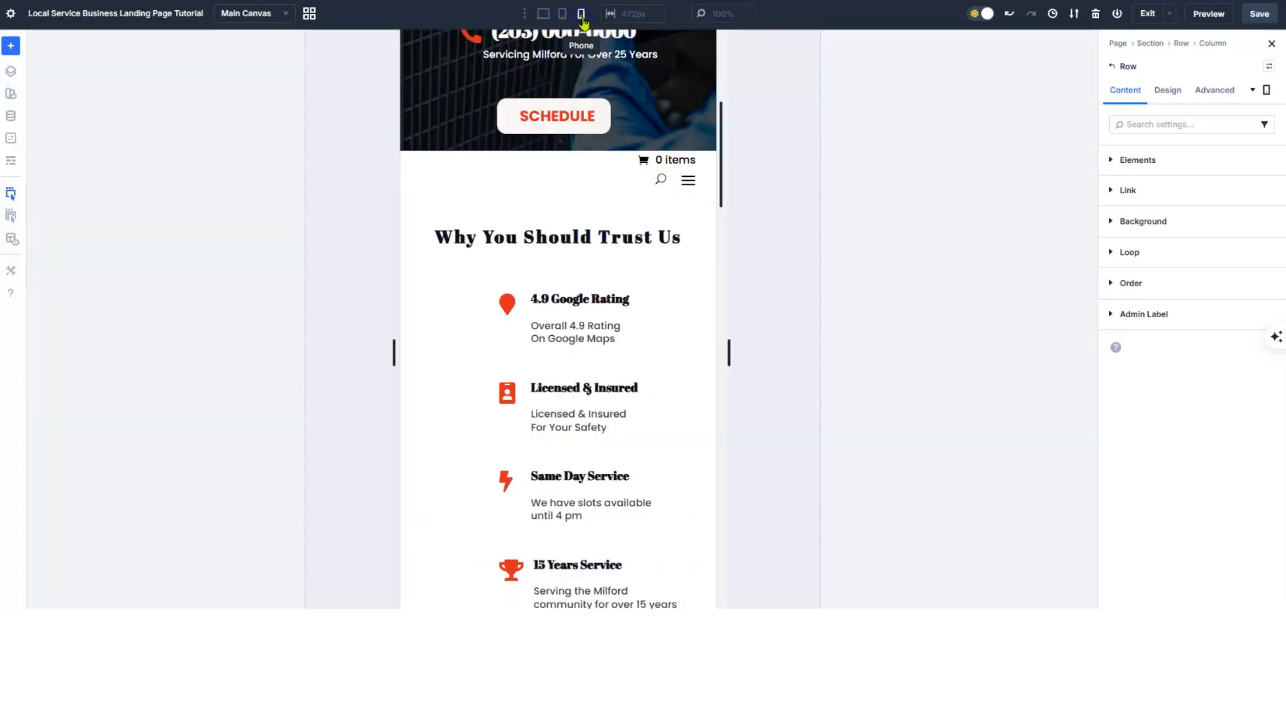
scroll(610, 160, "down", 5)
scroll(600, 171, "down", 8)
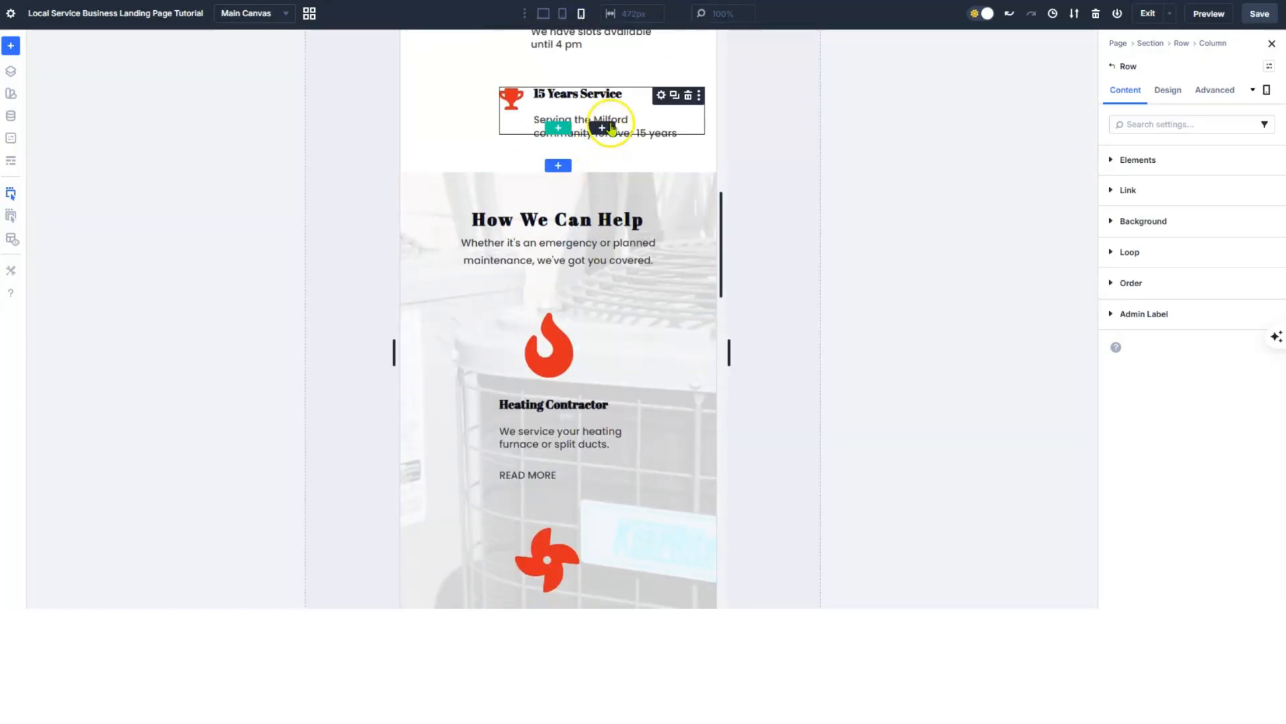
scroll(555, 213, "down", 7)
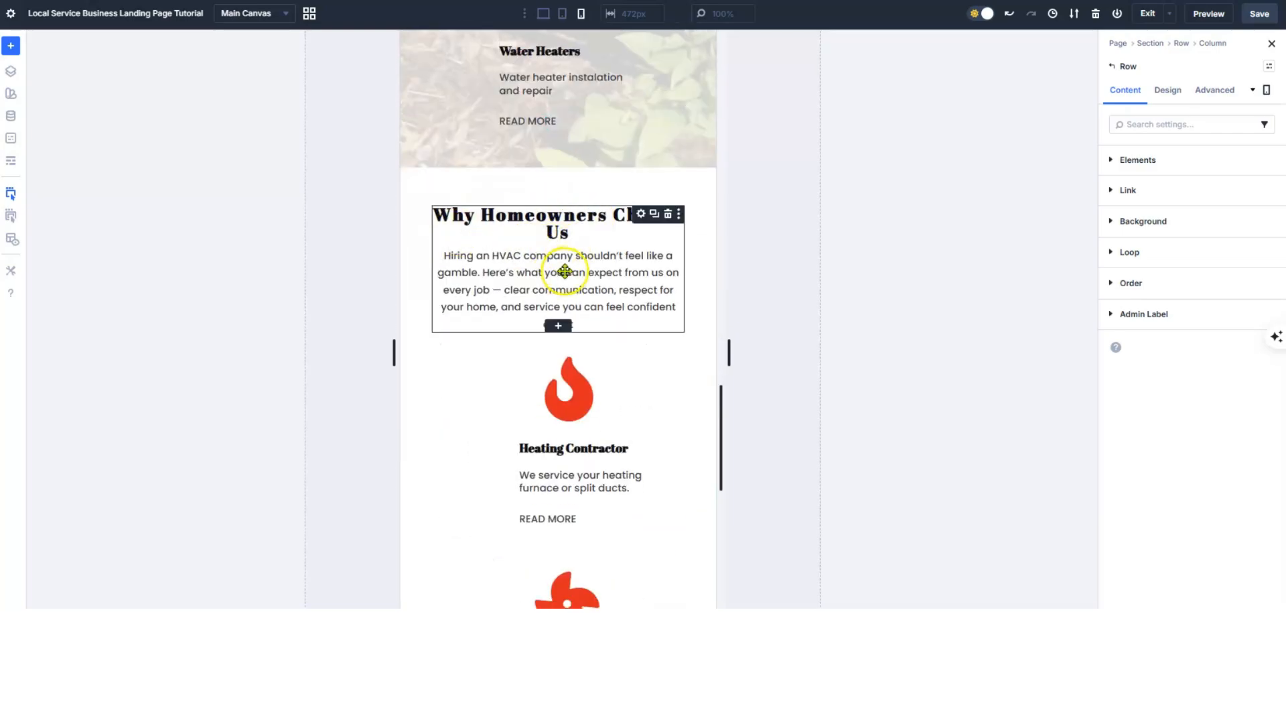
scroll(566, 261, "down", 3)
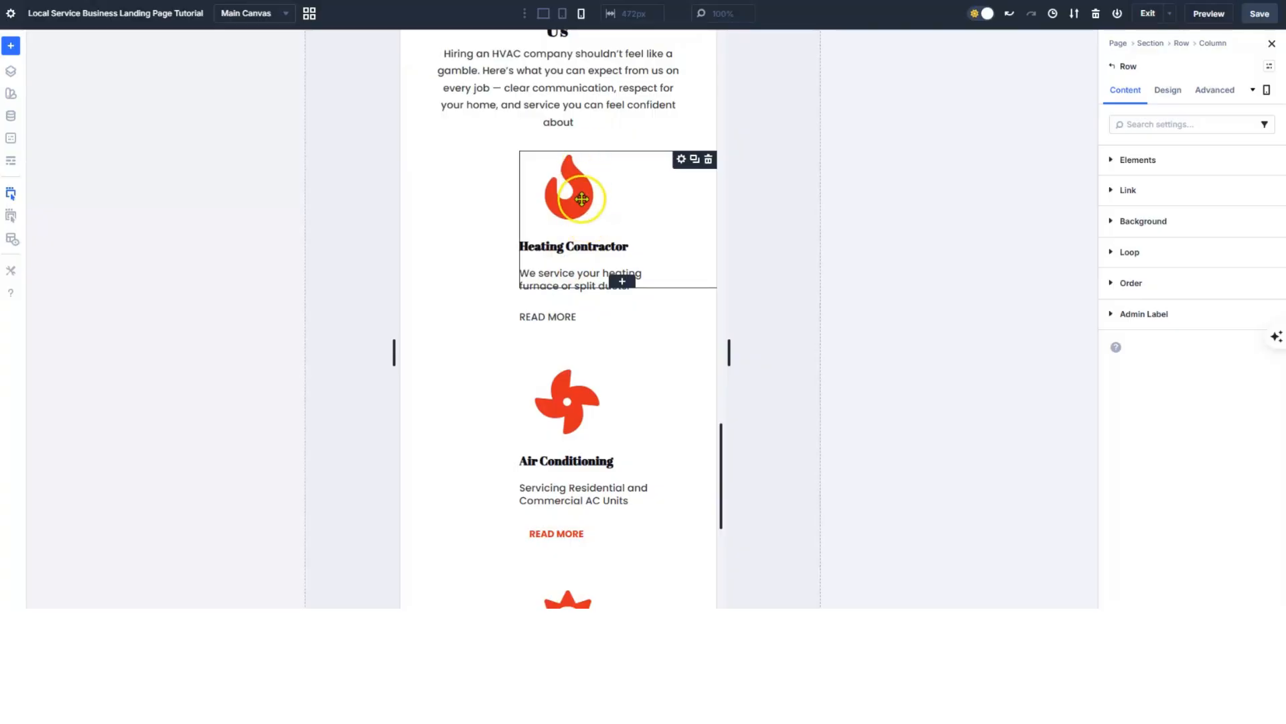
scroll(583, 208, "up", 4)
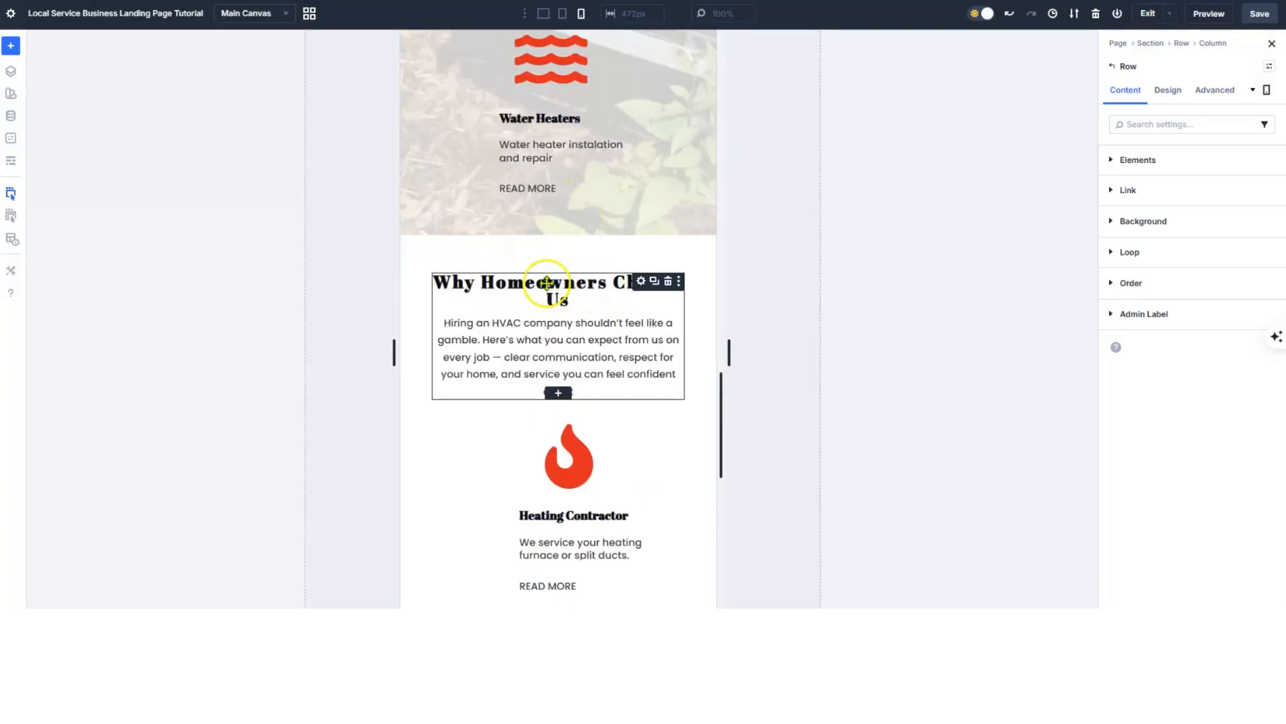
scroll(563, 309, "down", 3)
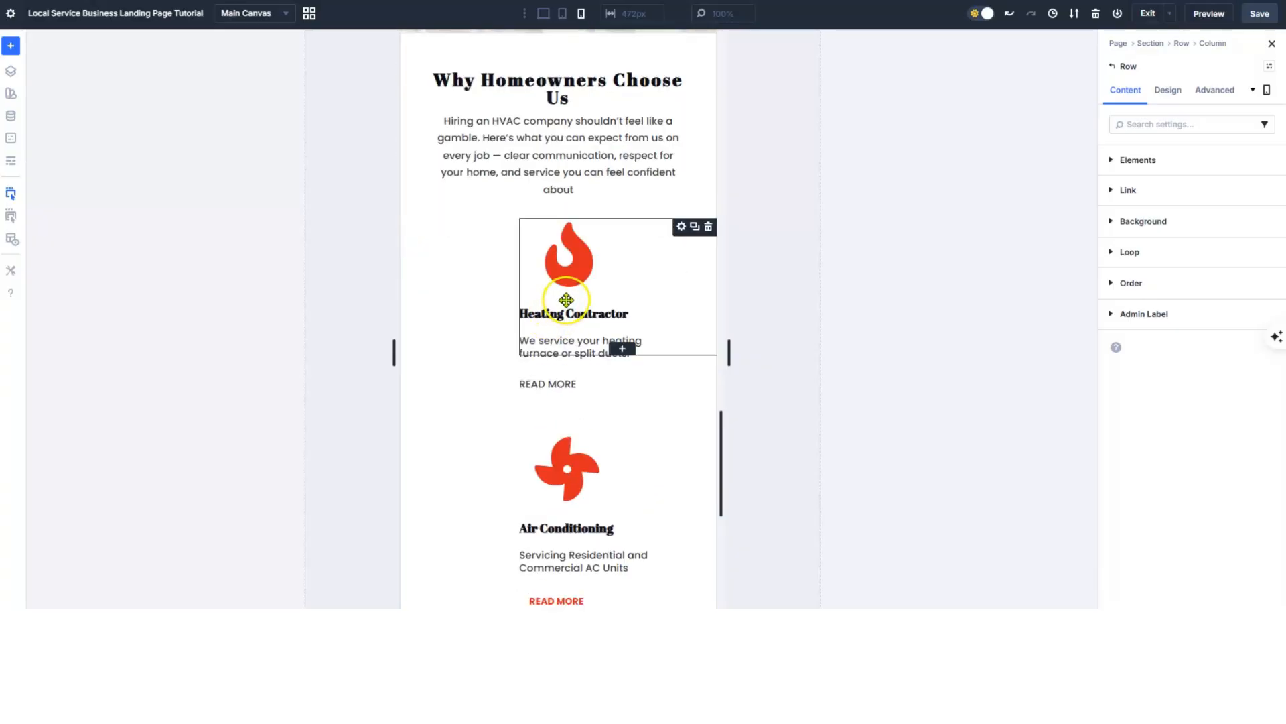
scroll(567, 299, "down", 6)
scroll(566, 321, "up", 1)
scroll(568, 349, "down", 1)
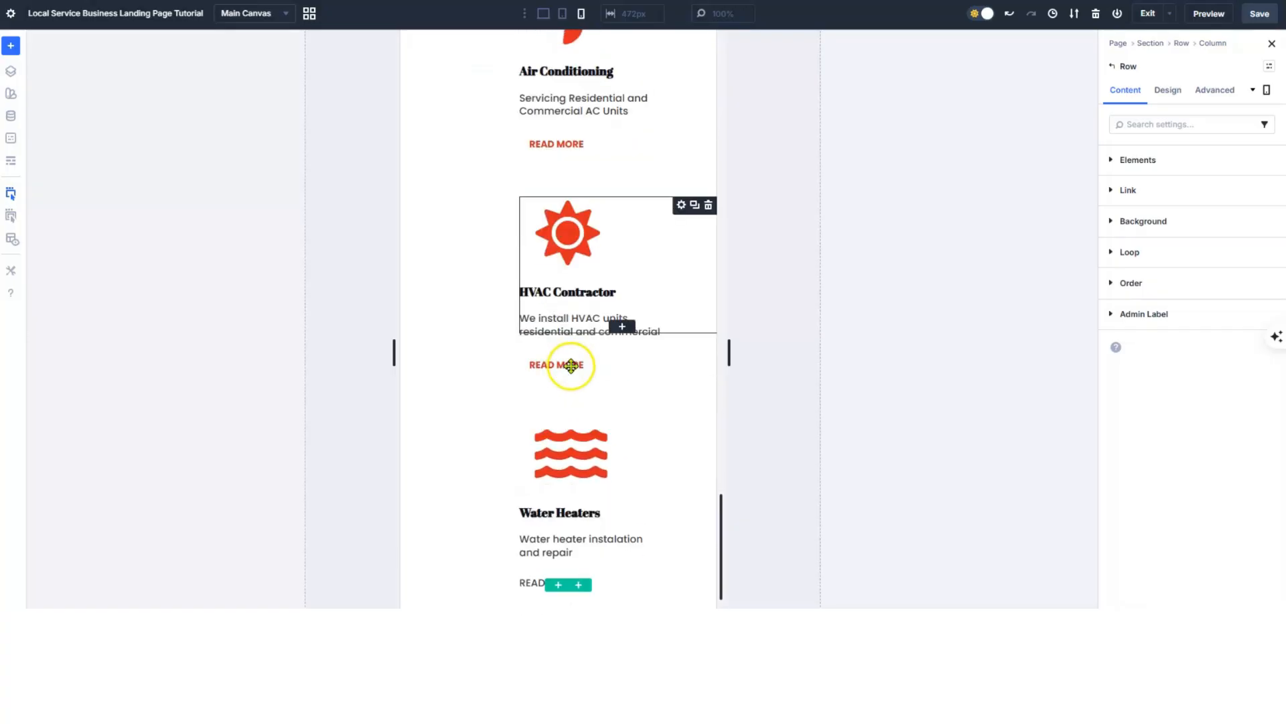
scroll(603, 356, "up", 12)
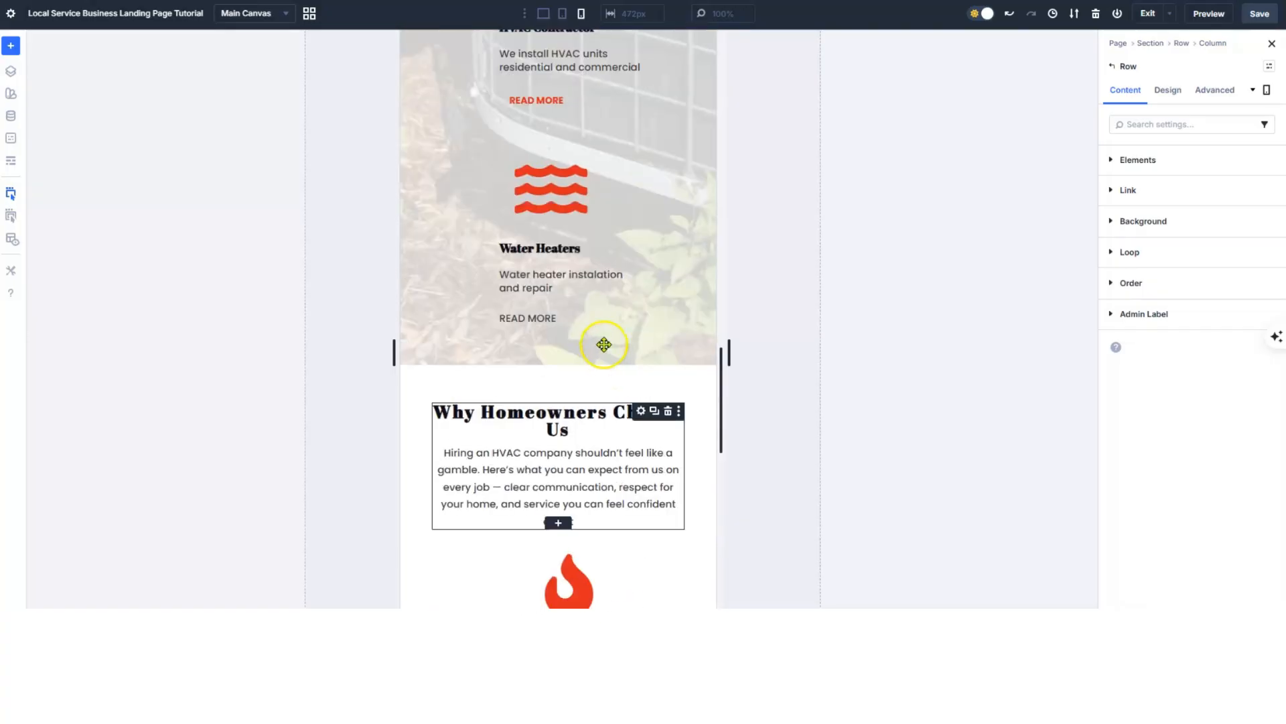
scroll(604, 345, "up", 8)
scroll(583, 195, "up", 3)
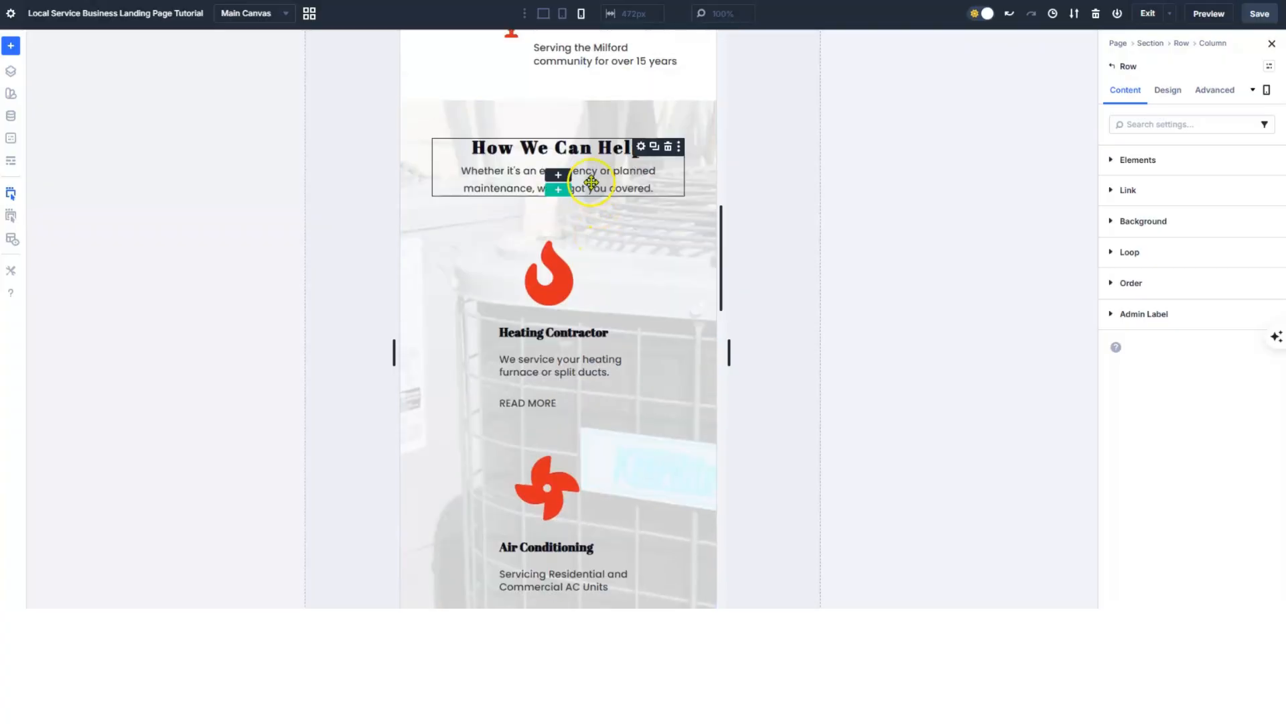
- Return to desktop width and open the first copied Heating Contractor blurb's settings
left_click(544, 13)
scroll(677, 298, "down", 1)
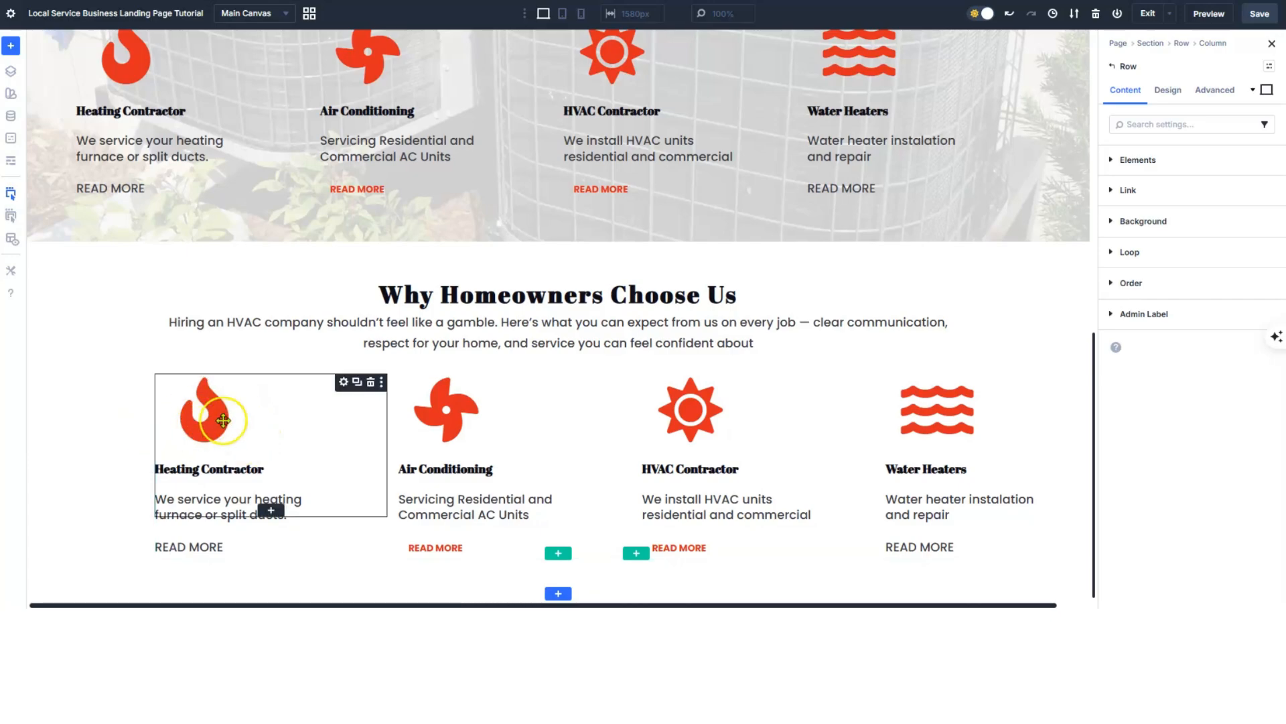
left_click(343, 384)
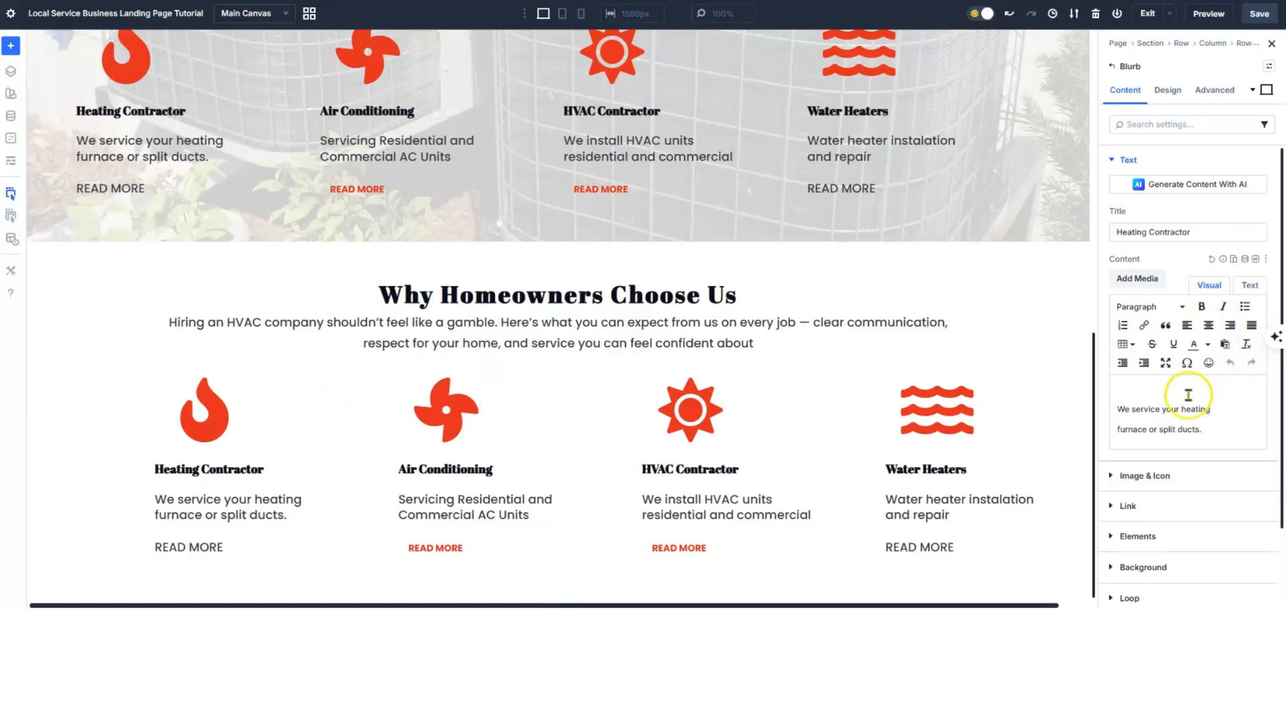
- Replace the blurb's flame icon with a tag icon found by searching 'pric'
left_click(1141, 383)
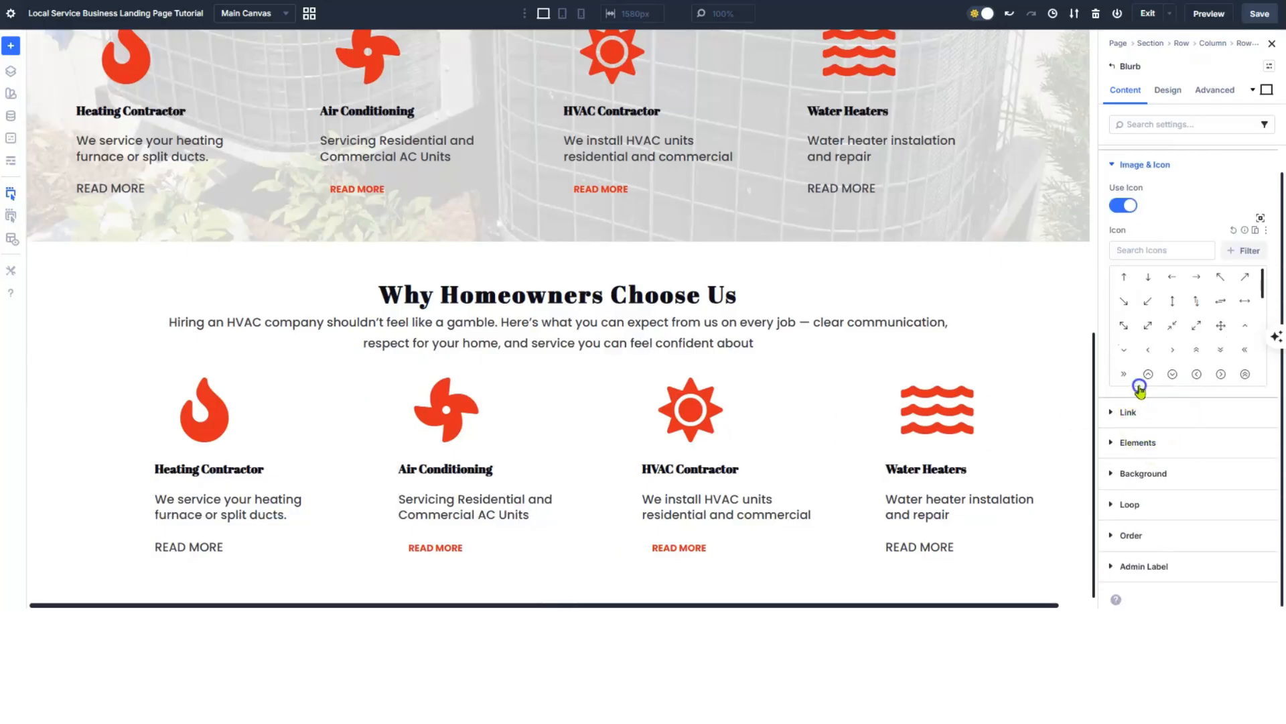
left_click(1143, 250)
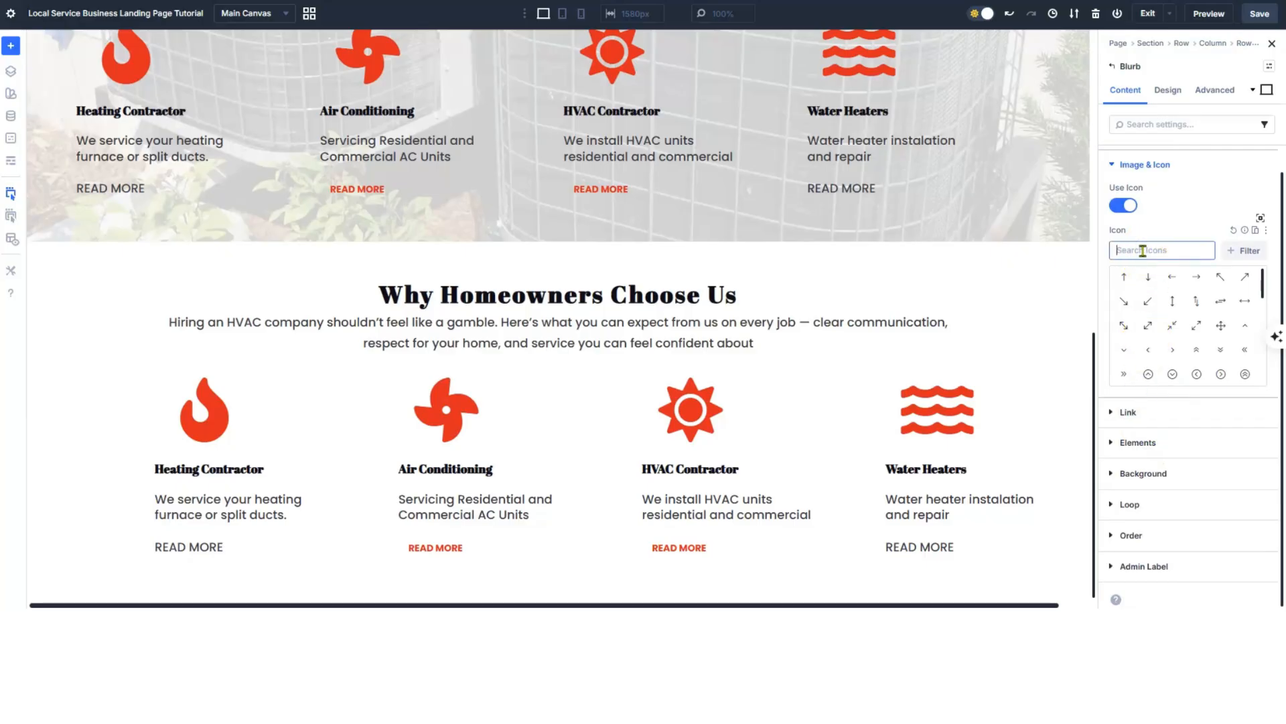
type("pric")
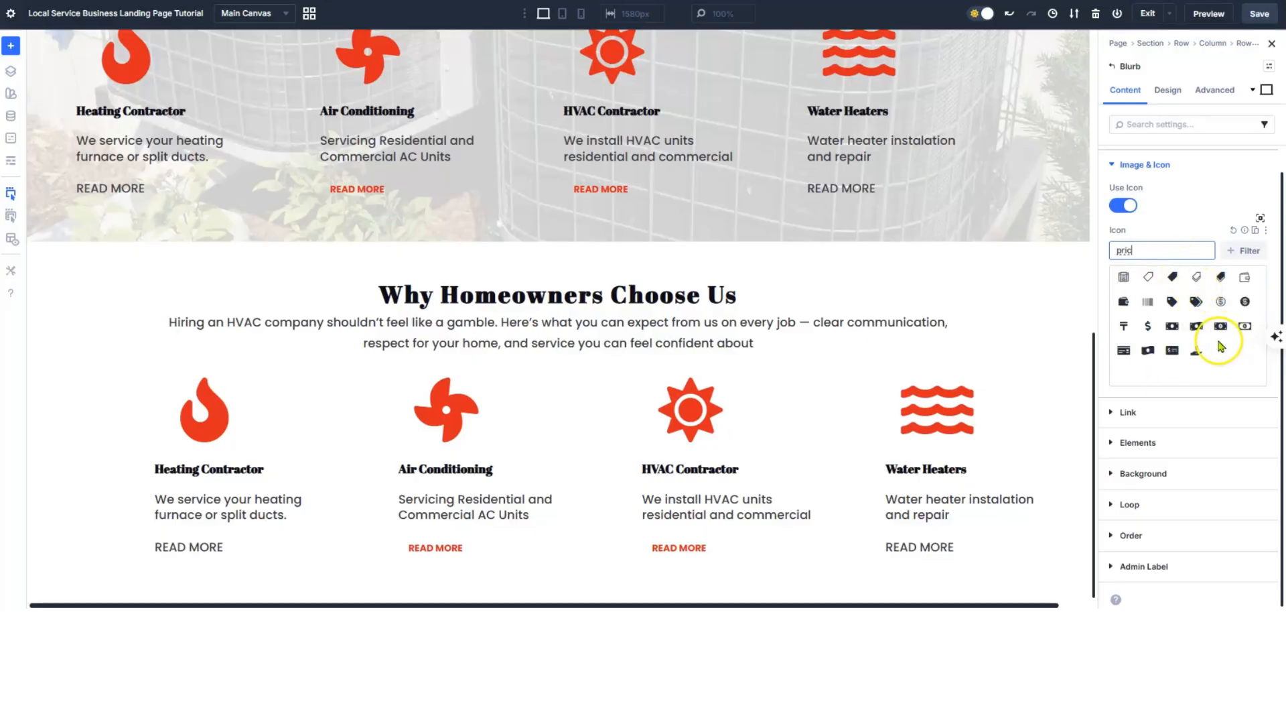
left_click(1221, 280)
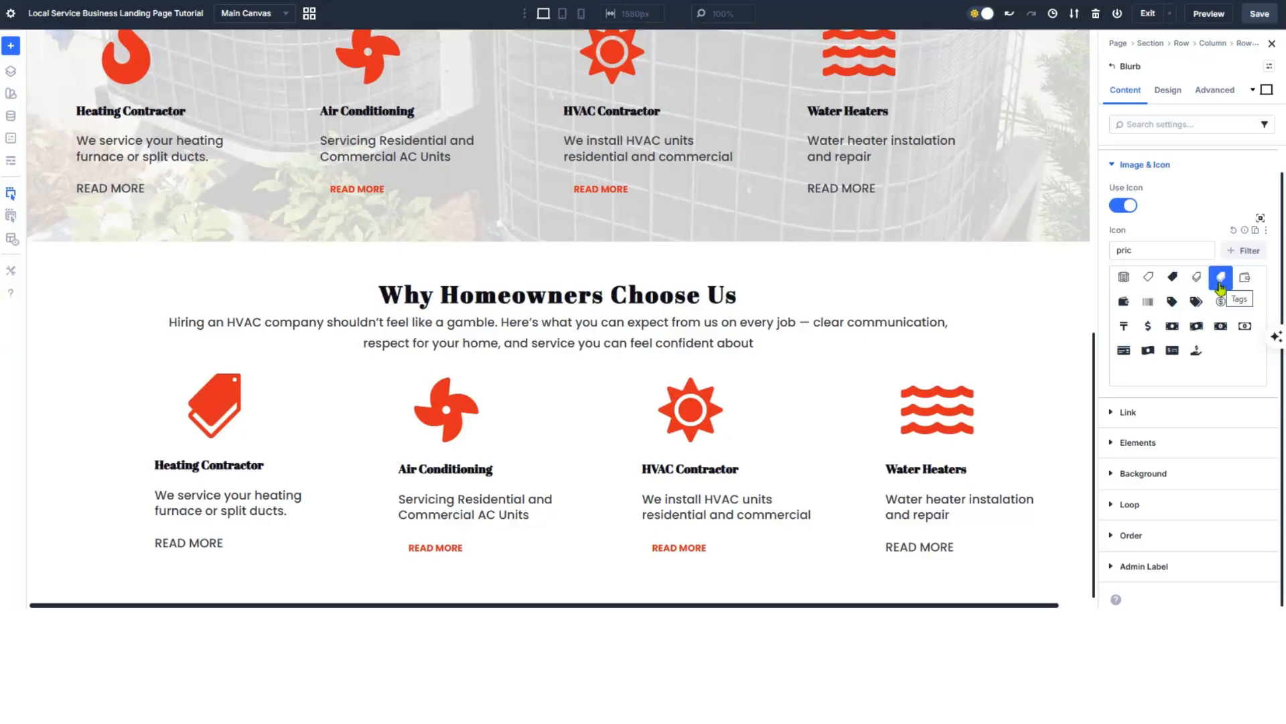
- Set the blurb's Image/Icon Placement to Left in the Design settings
left_click(1168, 90)
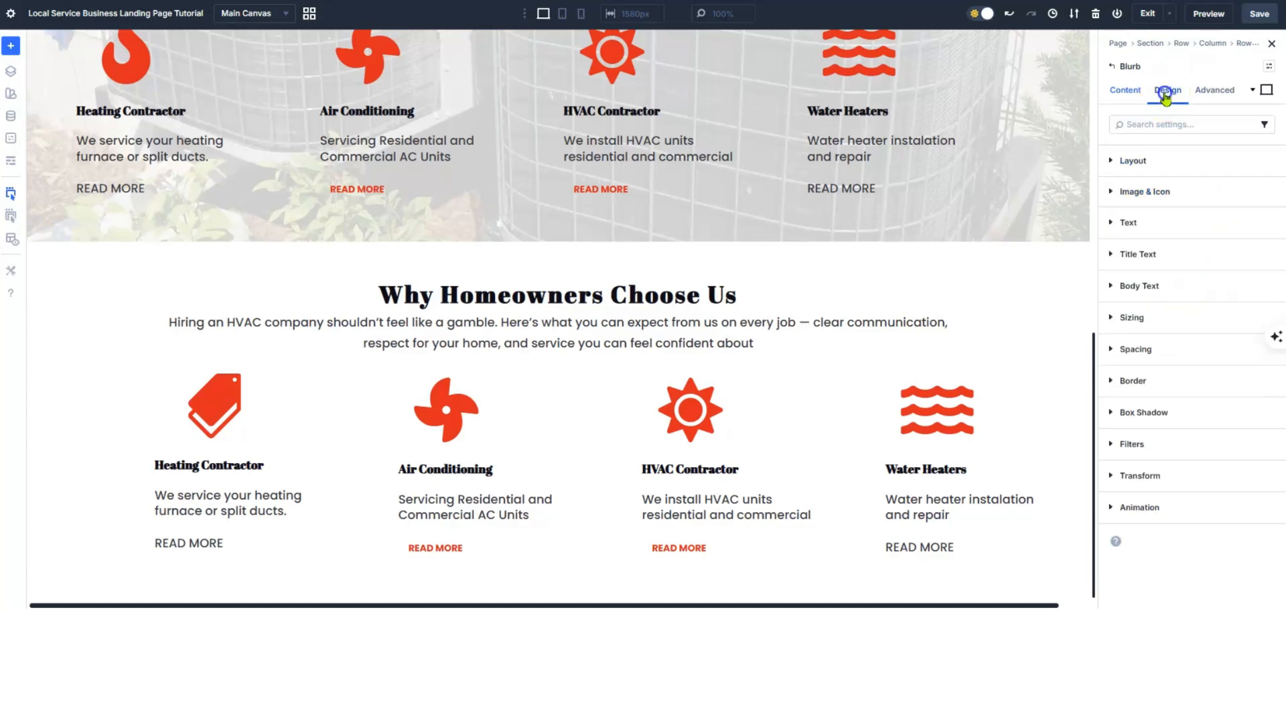
left_click(1154, 192)
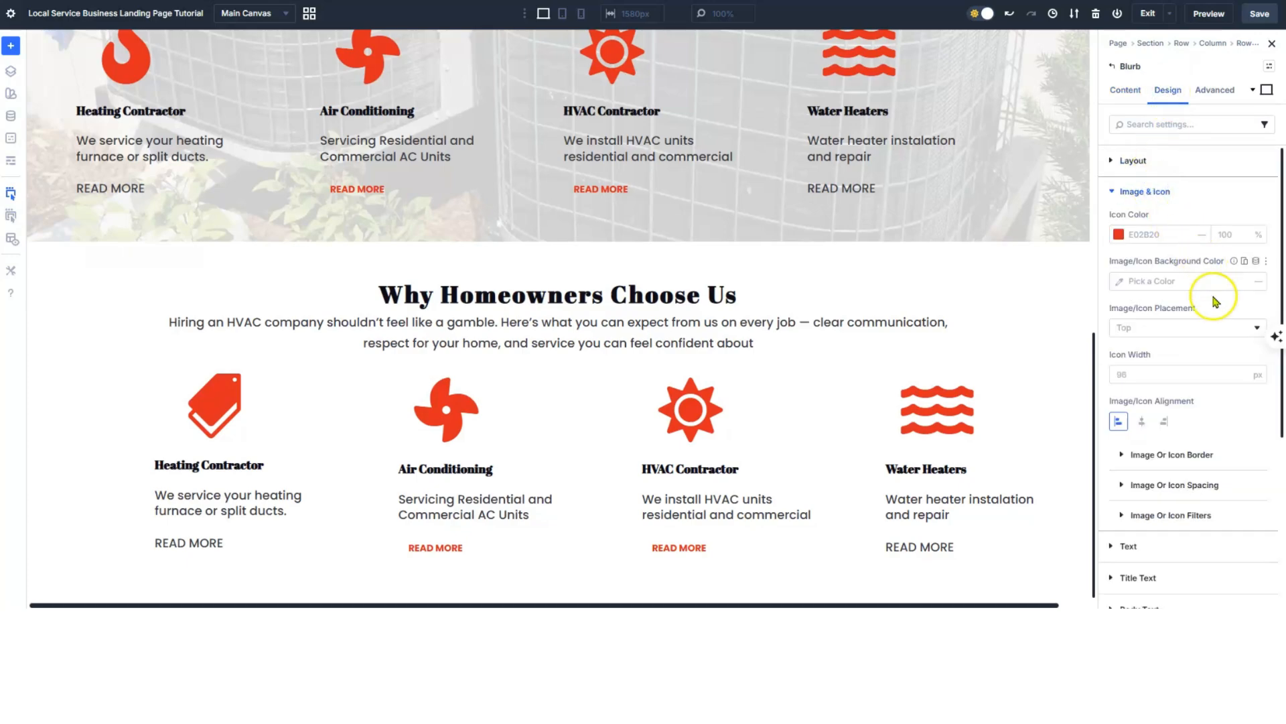
left_click(1166, 329)
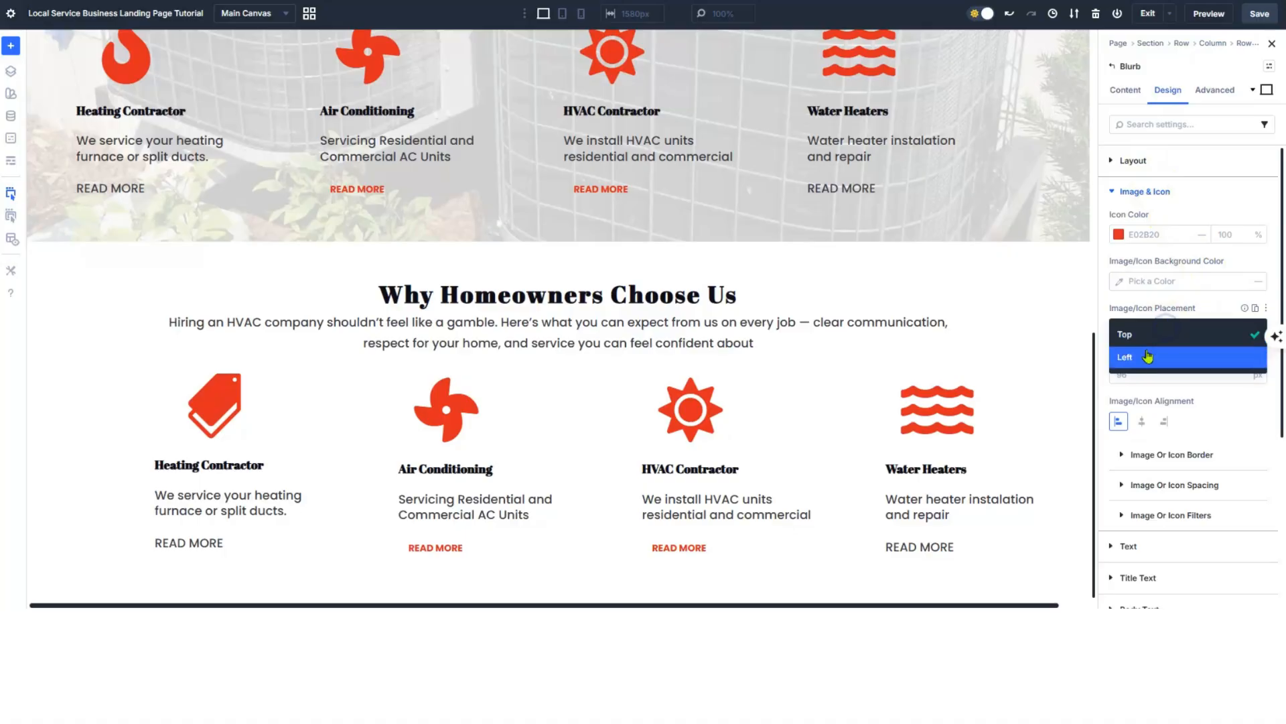
left_click(1147, 357)
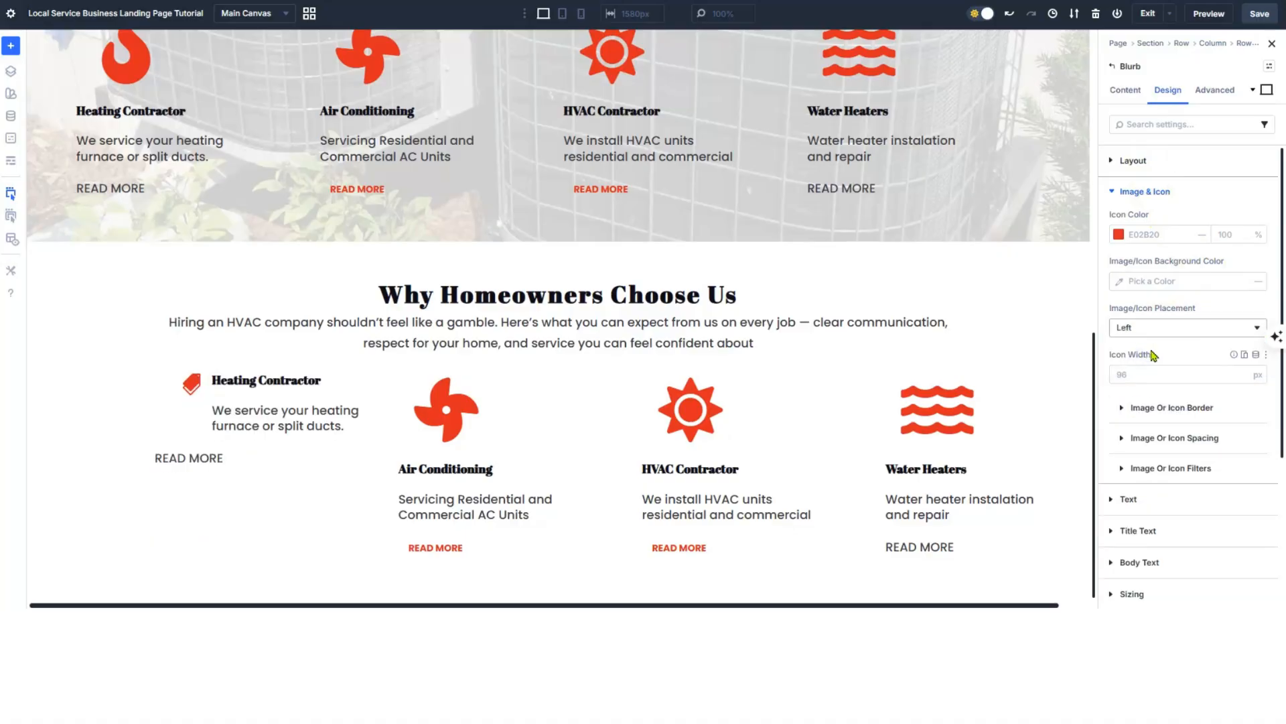
- Retitle the first blurb from 'Heating Contractor' to 'Upfront Pricing' and select its old description
left_click(1120, 91)
left_click(1114, 189)
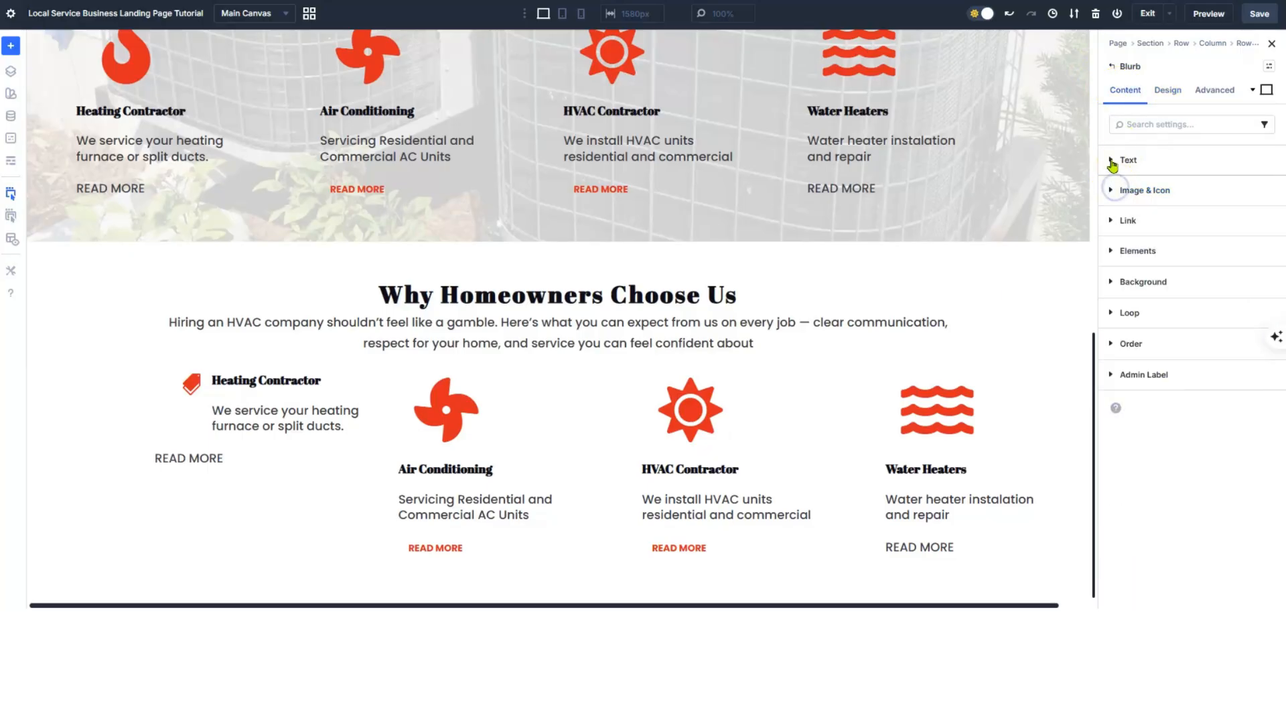
left_click(1112, 161)
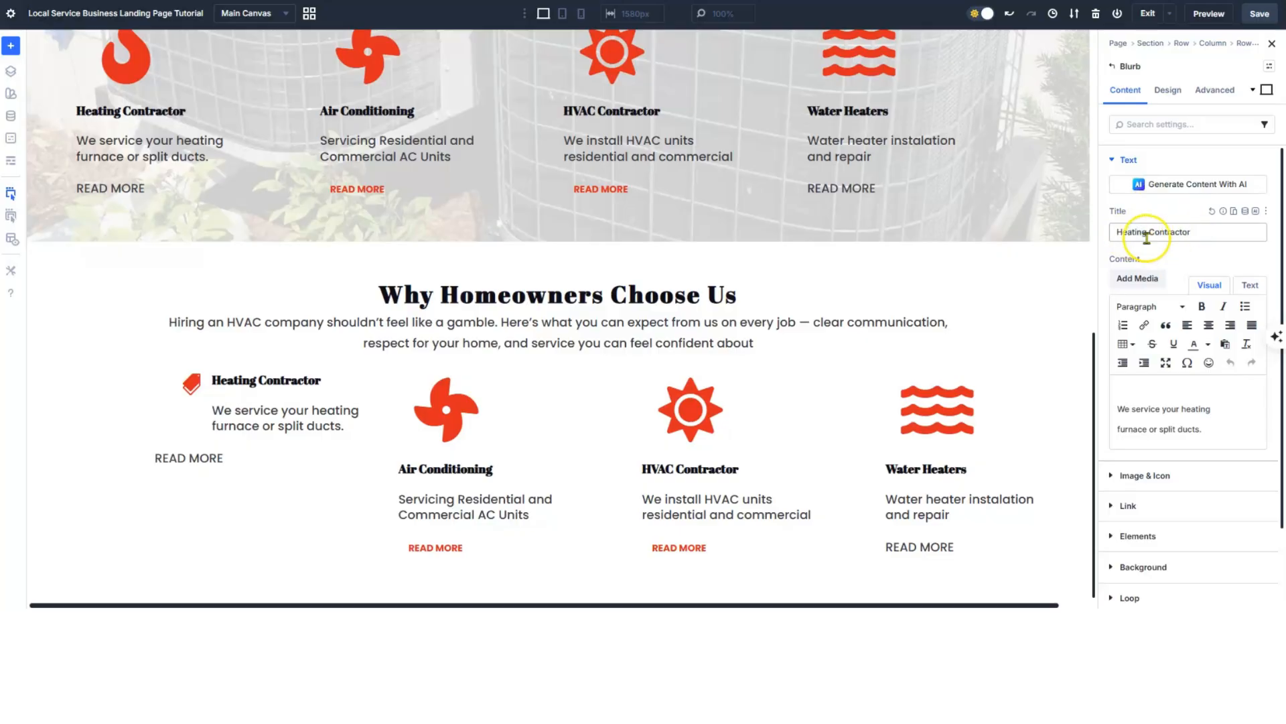
left_click_drag(1208, 231, 1084, 235)
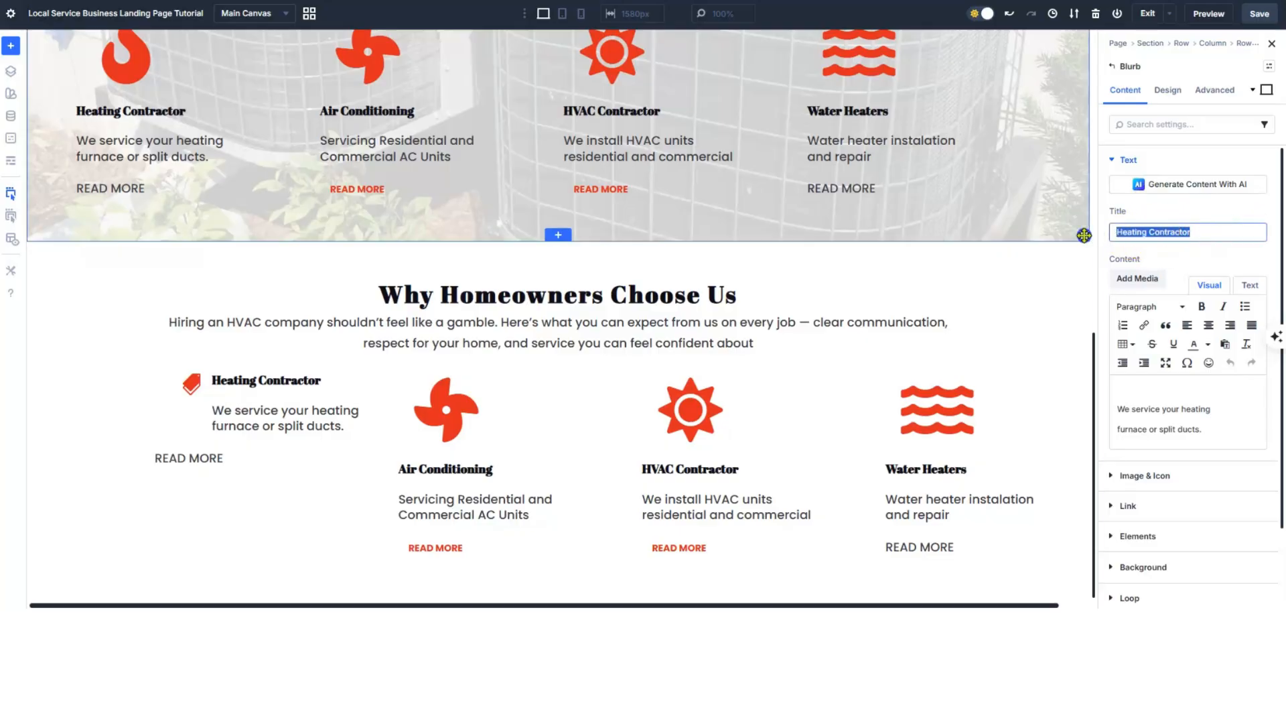
type("Upfront Pricing")
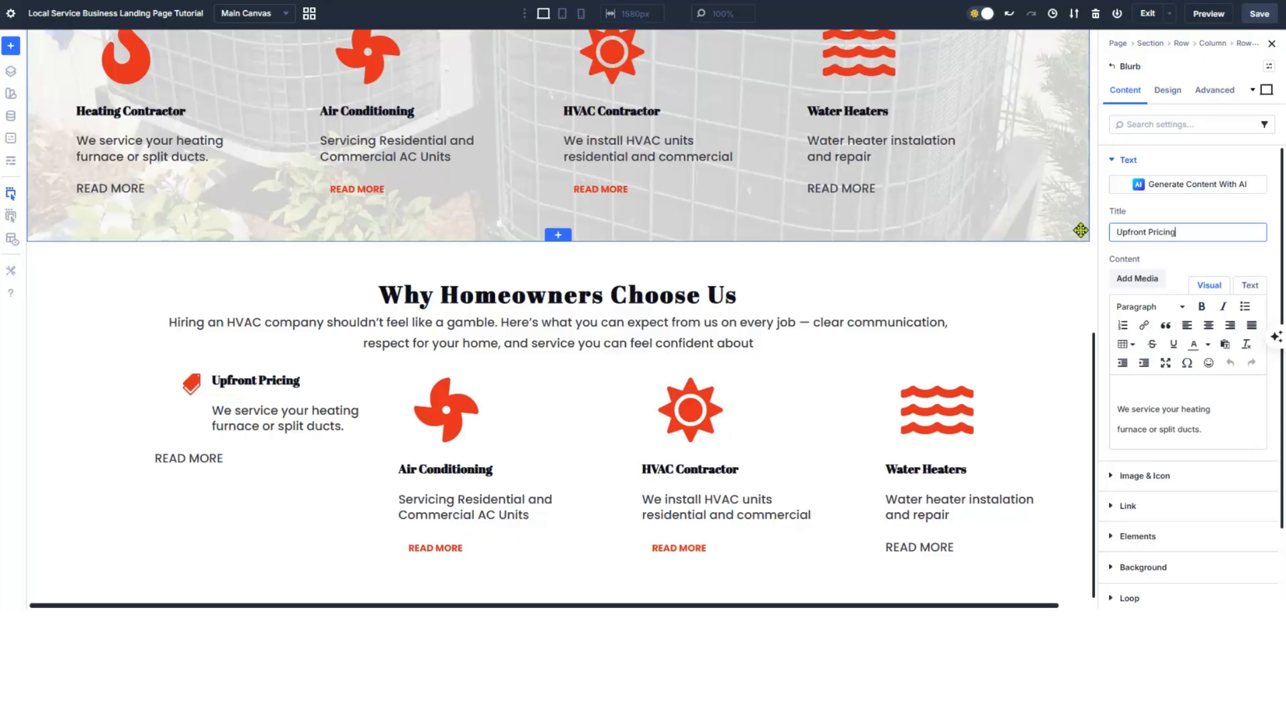
left_click(302, 420)
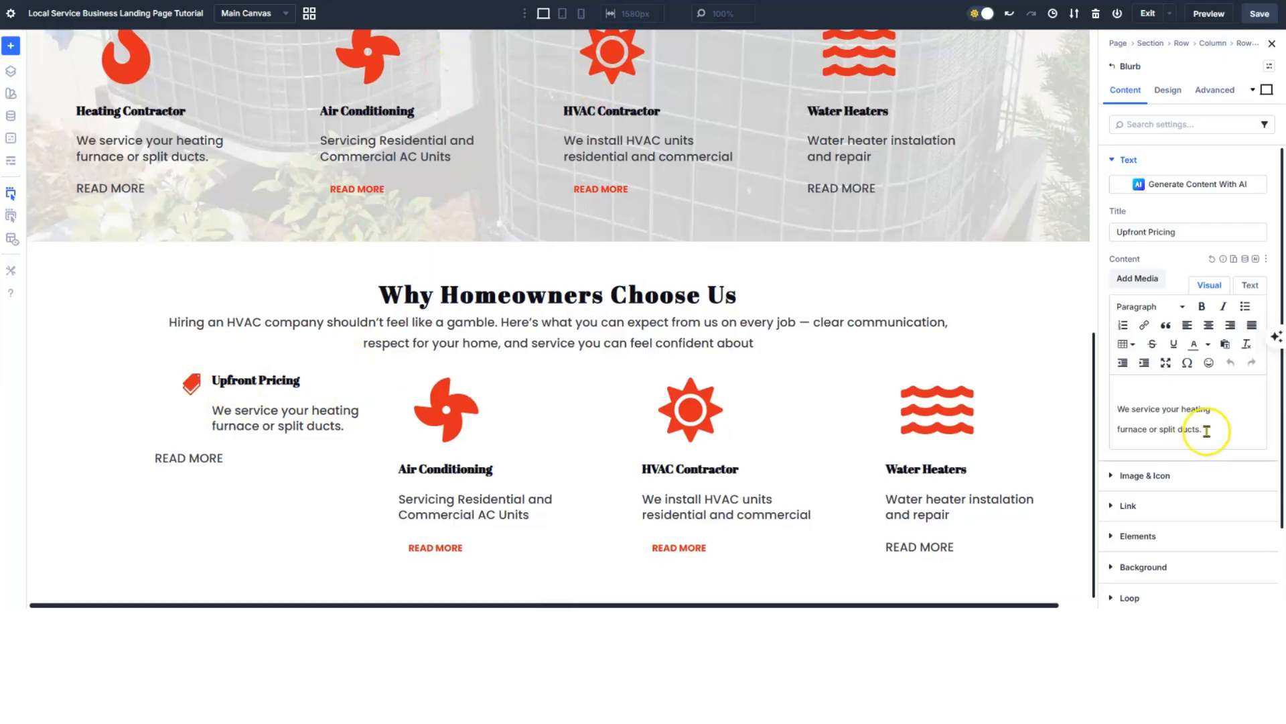
left_click_drag(1203, 429, 1107, 414)
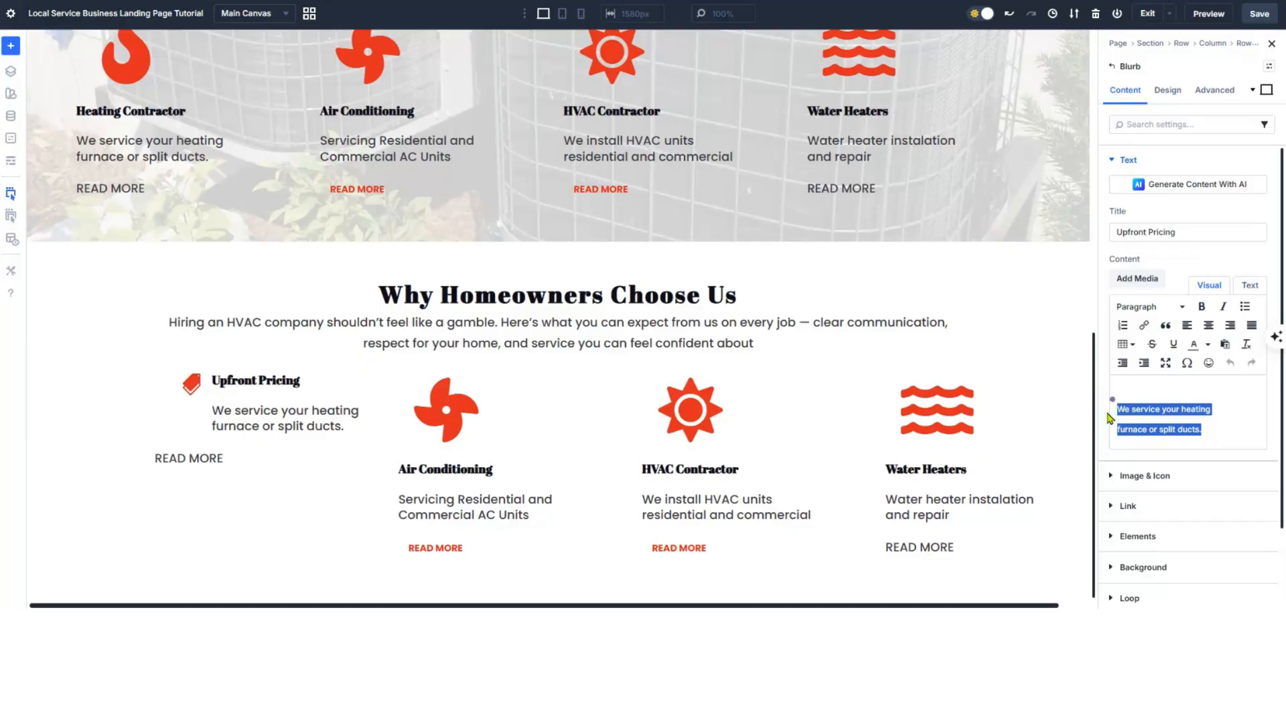
- Paste the new pricing description and raise its Body Text line height to about 1.4em
type("You'll get clear options and pricing before any work begins")
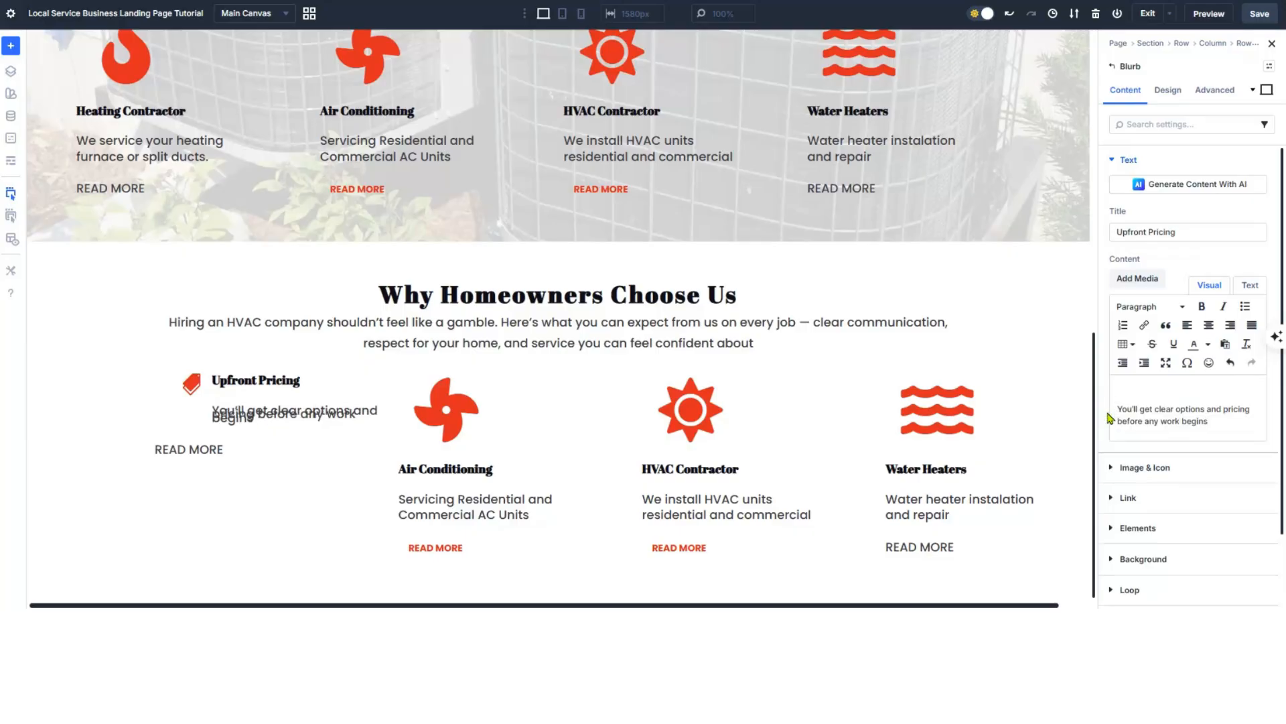
left_click(1123, 420)
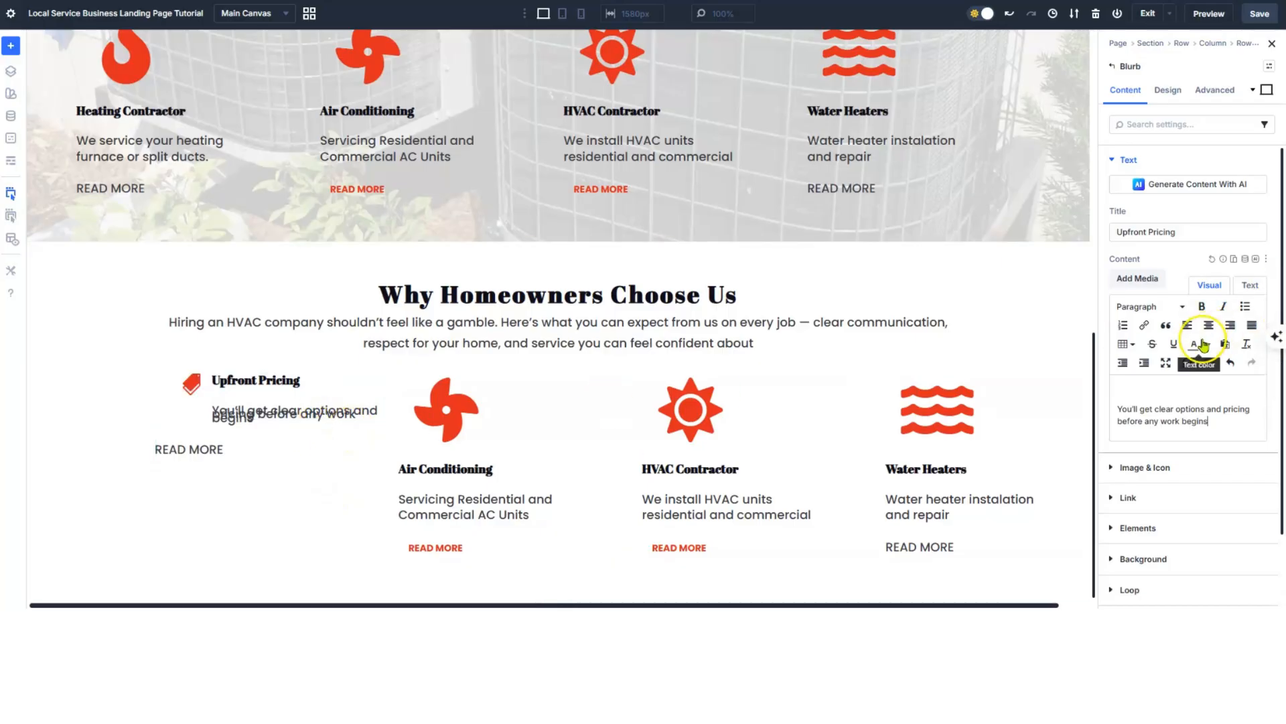
left_click(1173, 106)
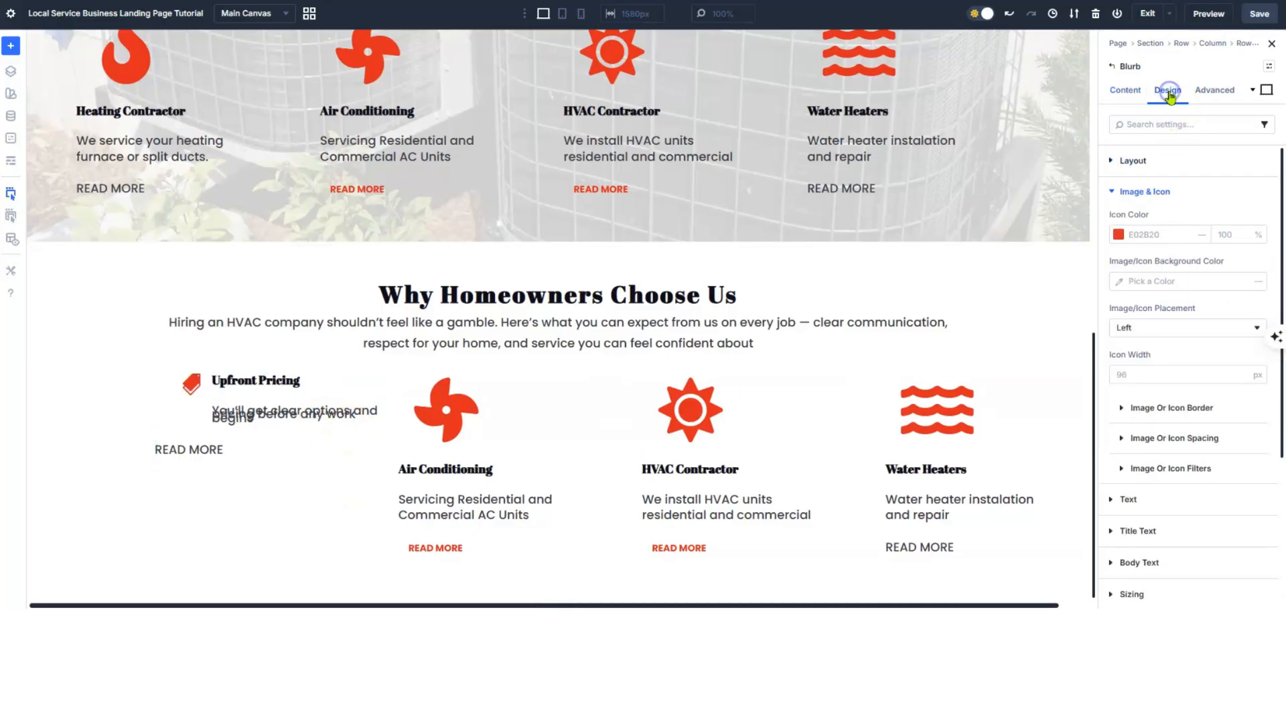
left_click(1113, 193)
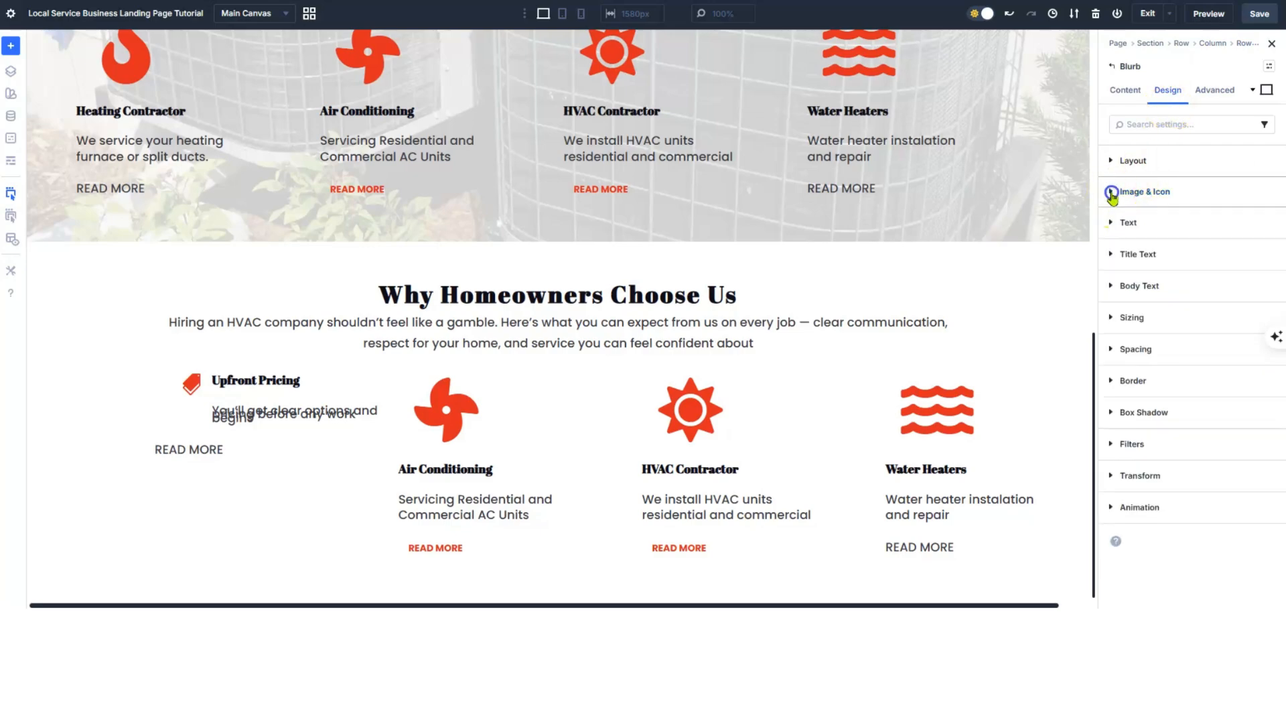
left_click(1112, 287)
scroll(1206, 315, "down", 3)
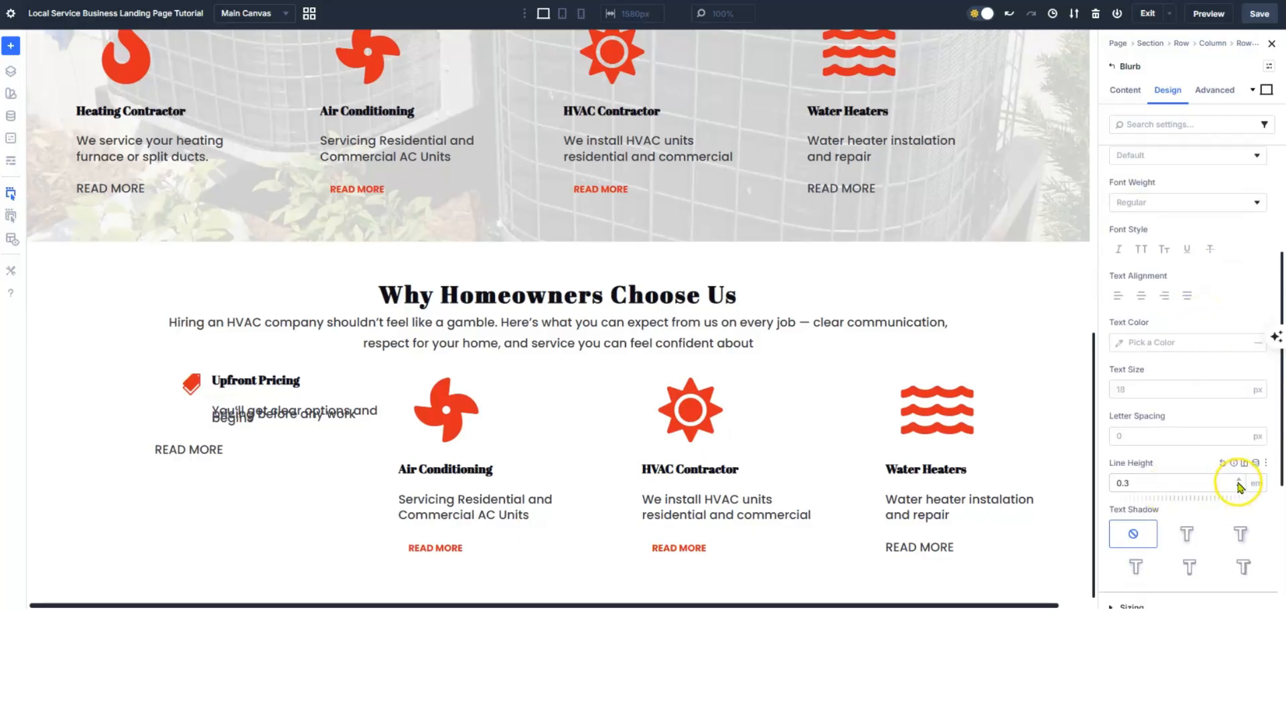
left_click(1239, 481)
left_click(1239, 480)
left_click(1239, 480)
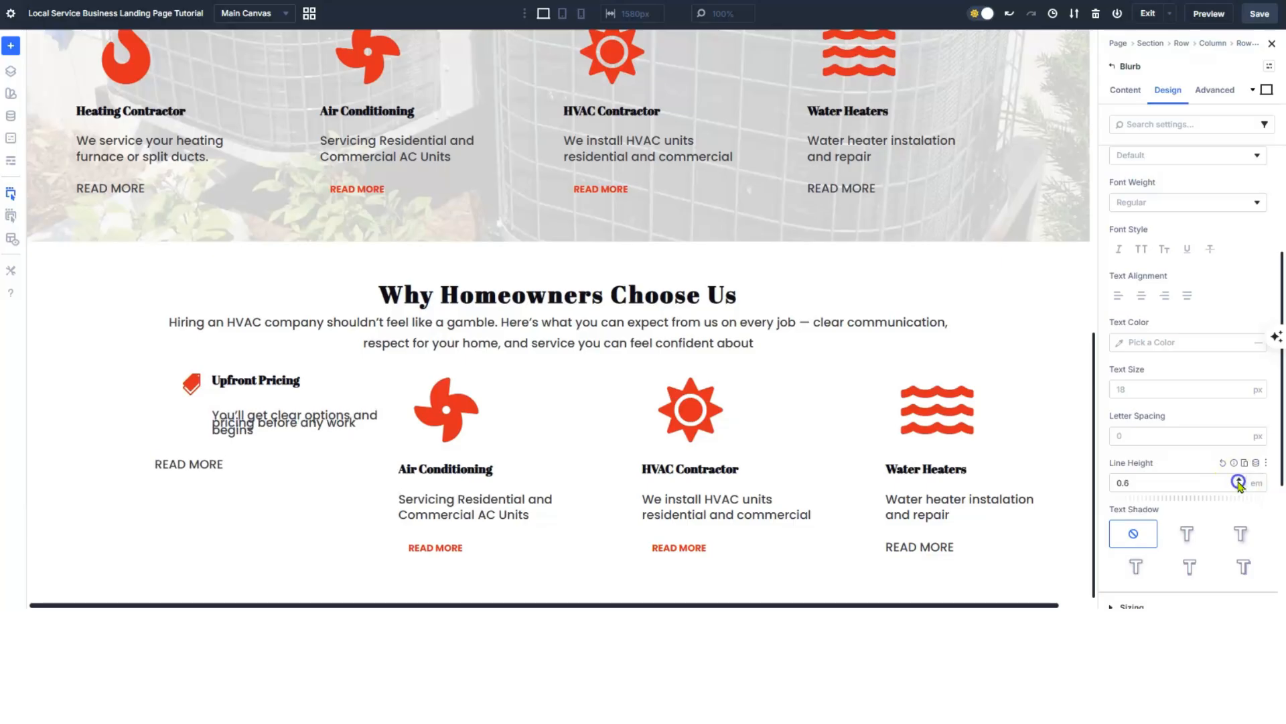
left_click(1239, 480)
left_click(1239, 481)
left_click(1238, 481)
left_click(1239, 480)
left_click(1239, 480)
left_click(1238, 481)
left_click(1238, 480)
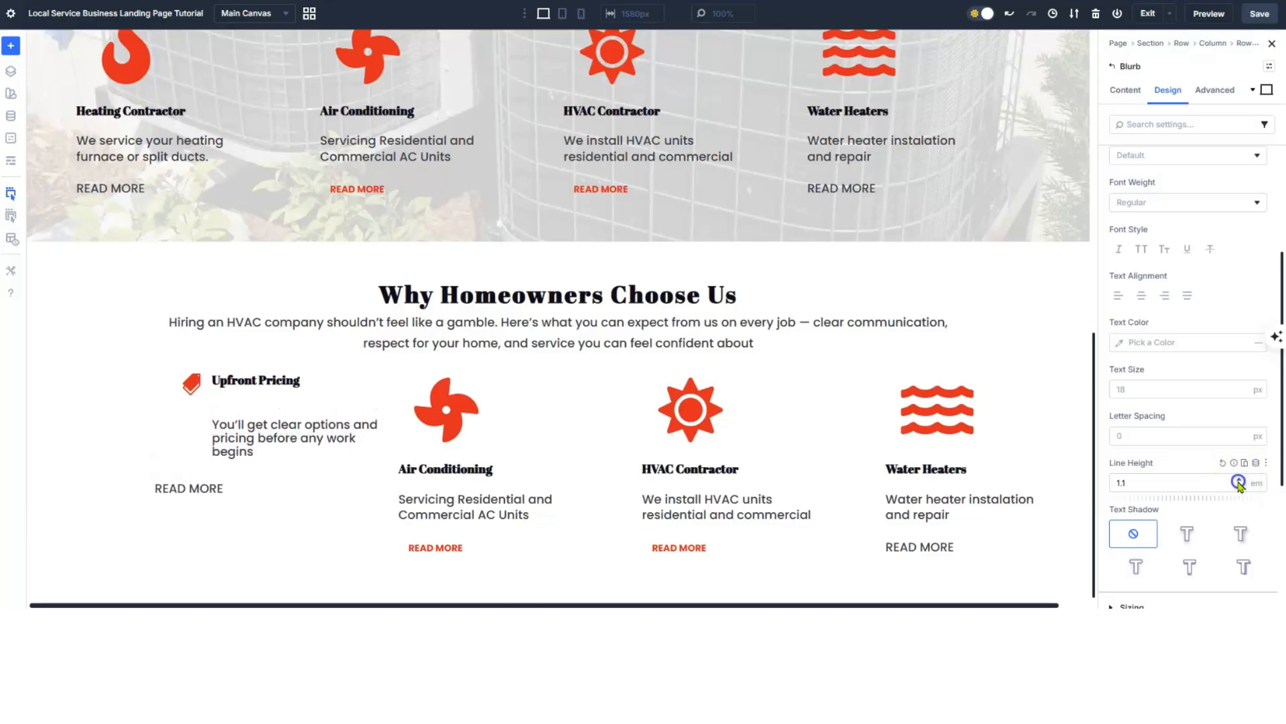
left_click(1239, 480)
- Delete the blank line above the Upfront Pricing description
left_click(1127, 91)
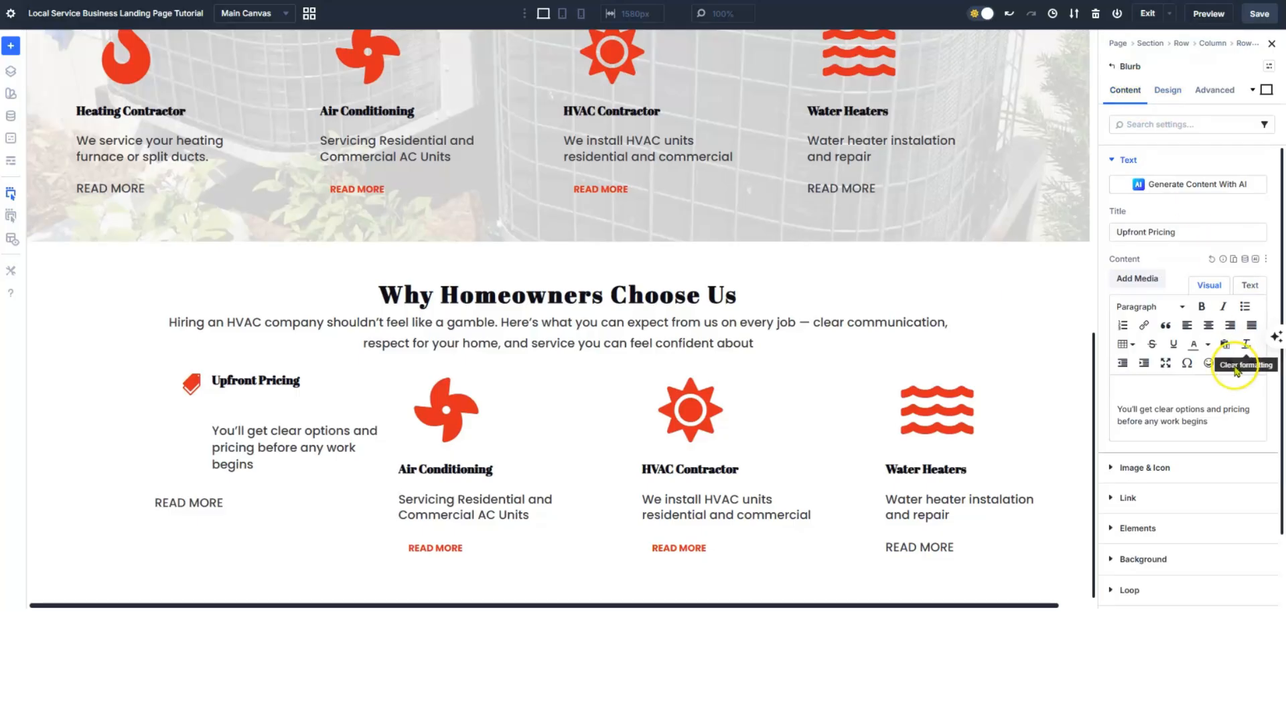
left_click(1120, 408)
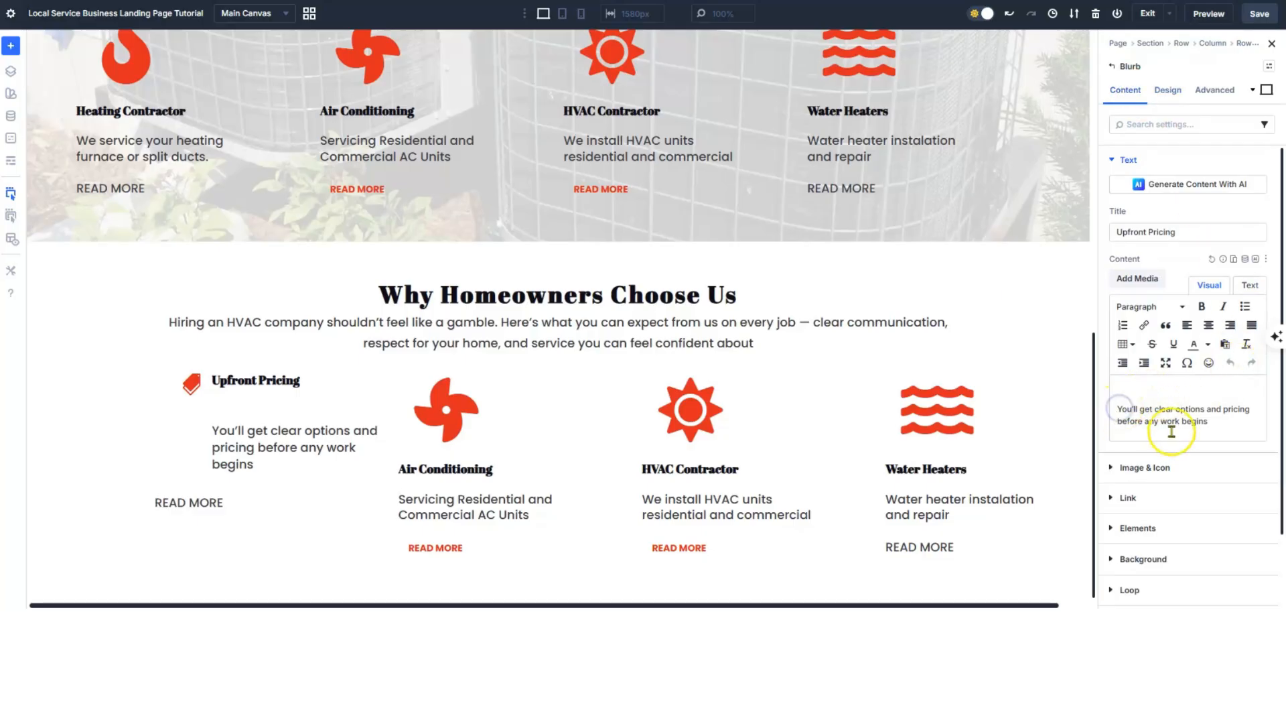
key("BackSpace")
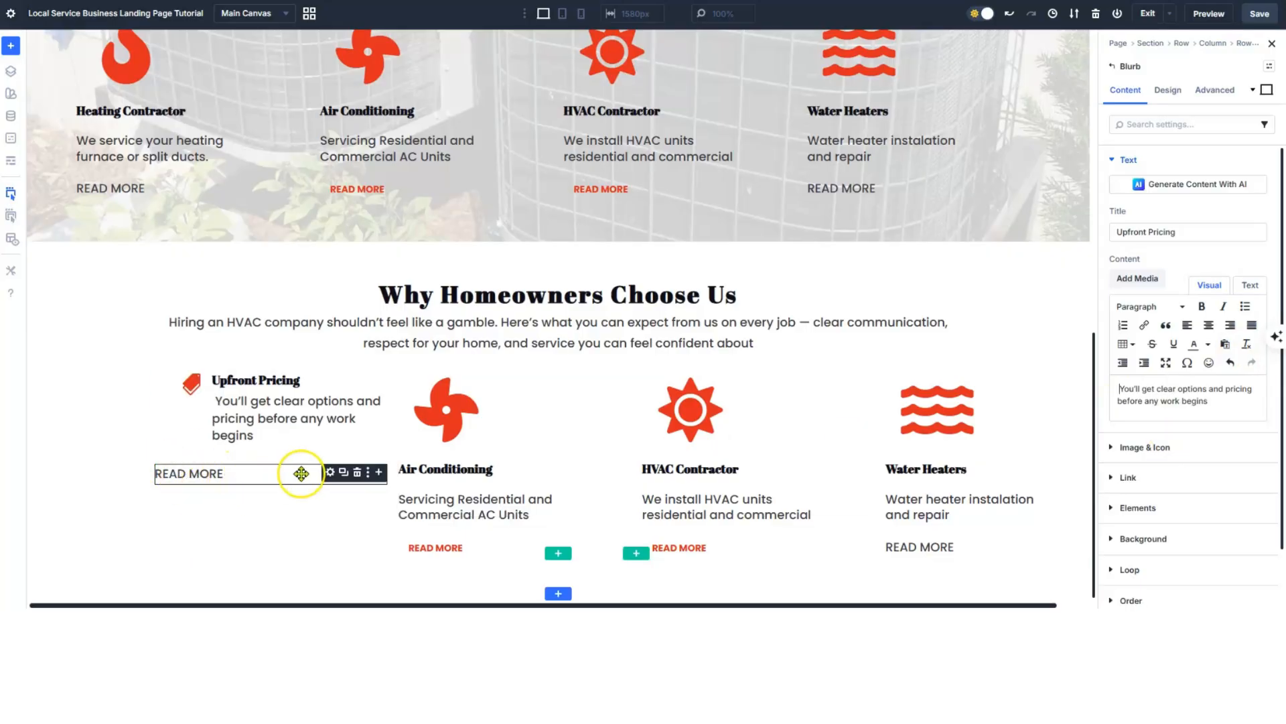
- Centre-align the READ MORE text under the Upfront Pricing blurb
left_click(330, 472)
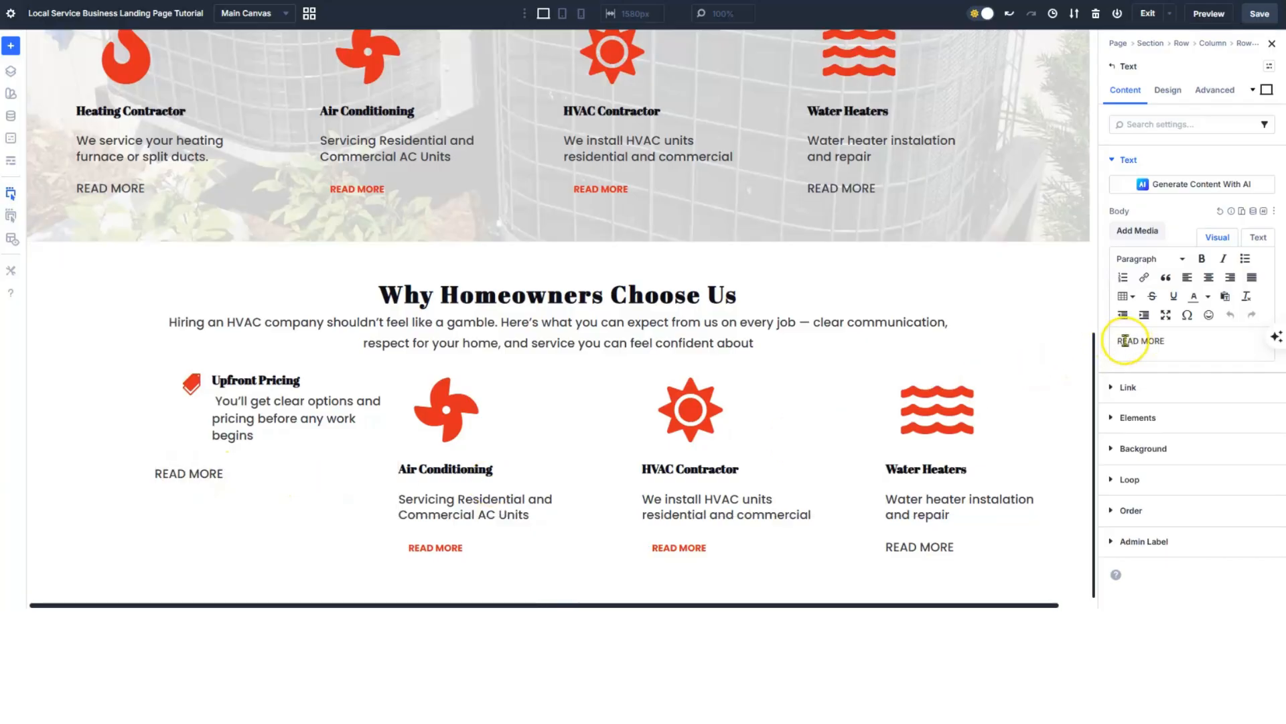
left_click(1209, 278)
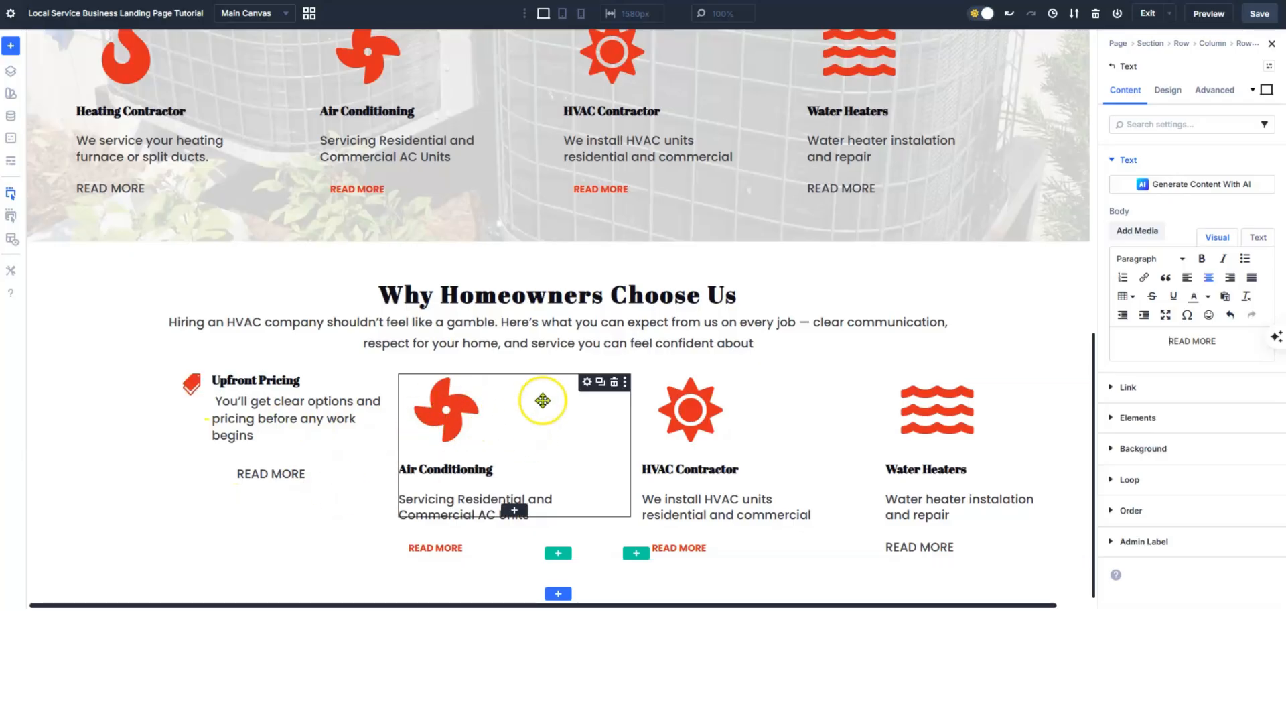
- Retitle the Air Conditioning blurb as 'Background Checked'
left_click(587, 382)
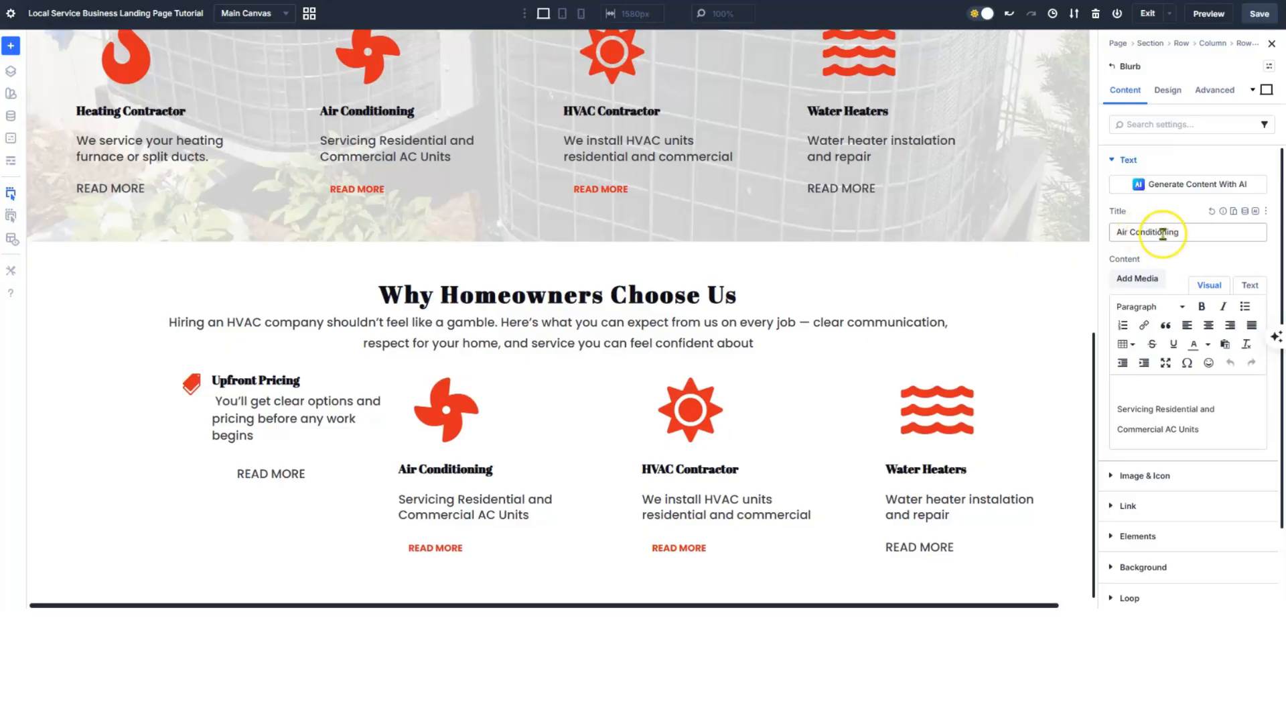
triple_click(1192, 232)
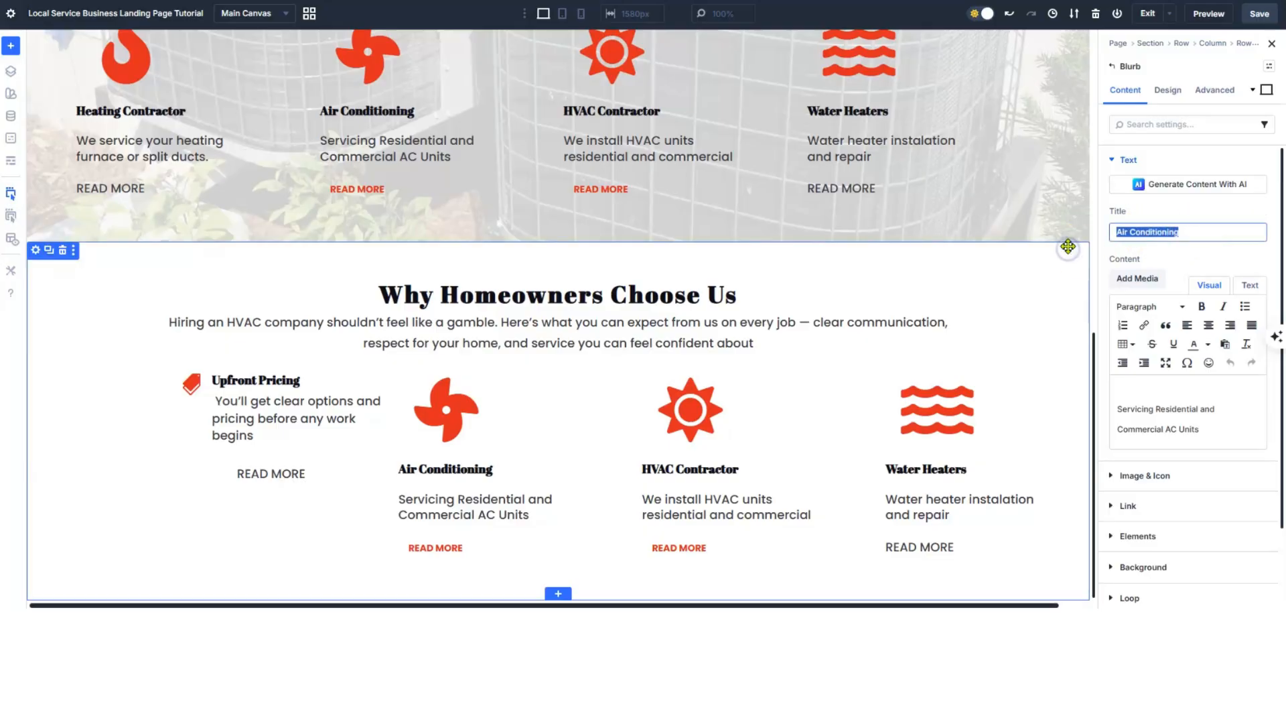
type("Bac")
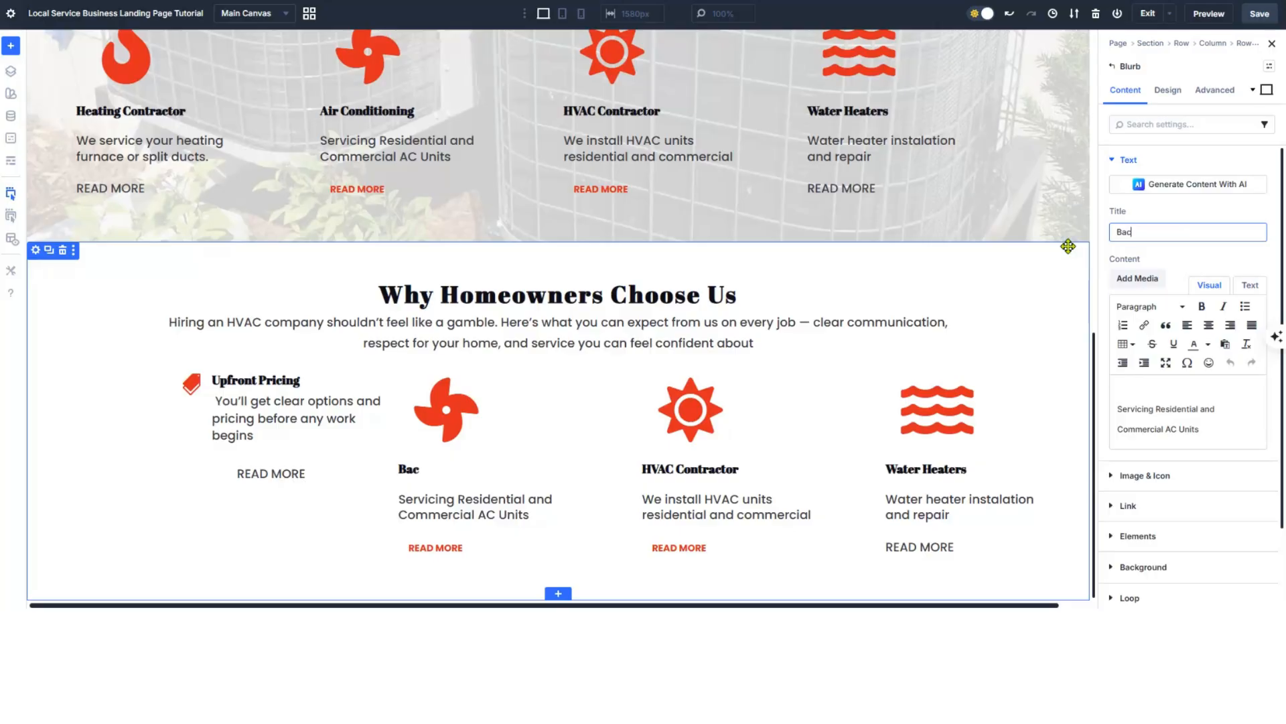
type("kground Checked")
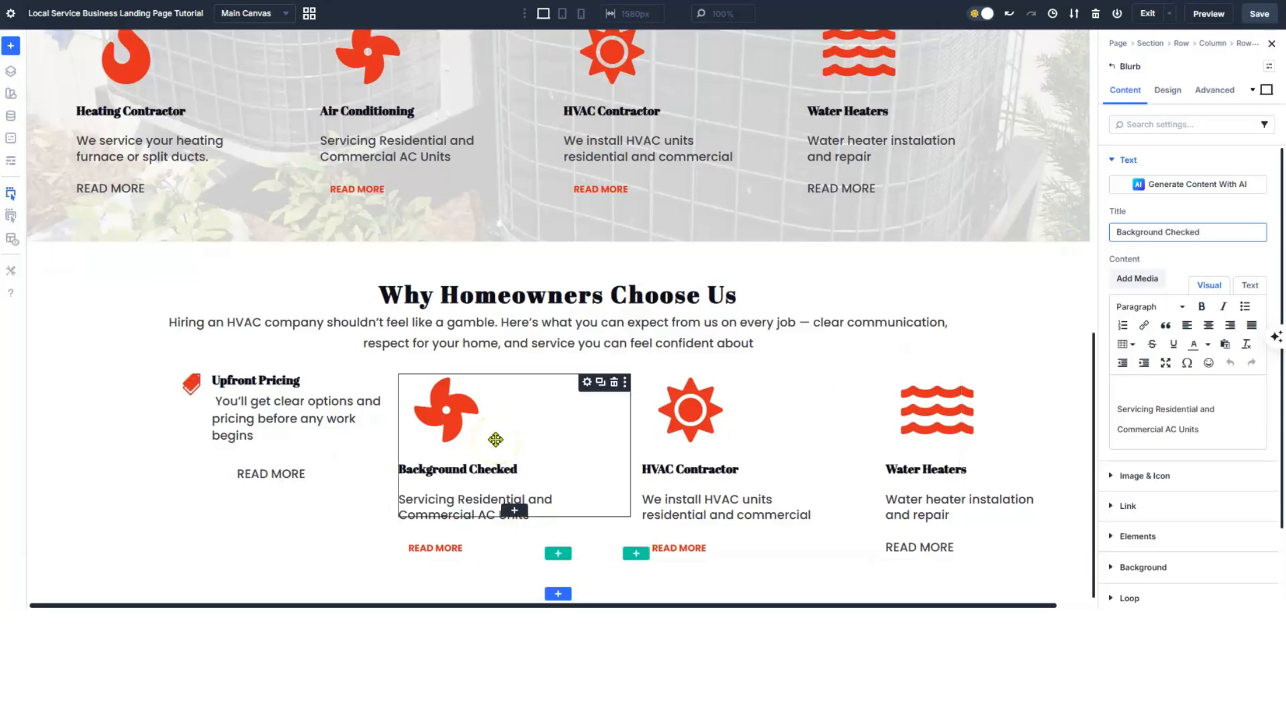
- Search the icon library for 'check' and pick the person-with-check icon
left_click(1139, 475)
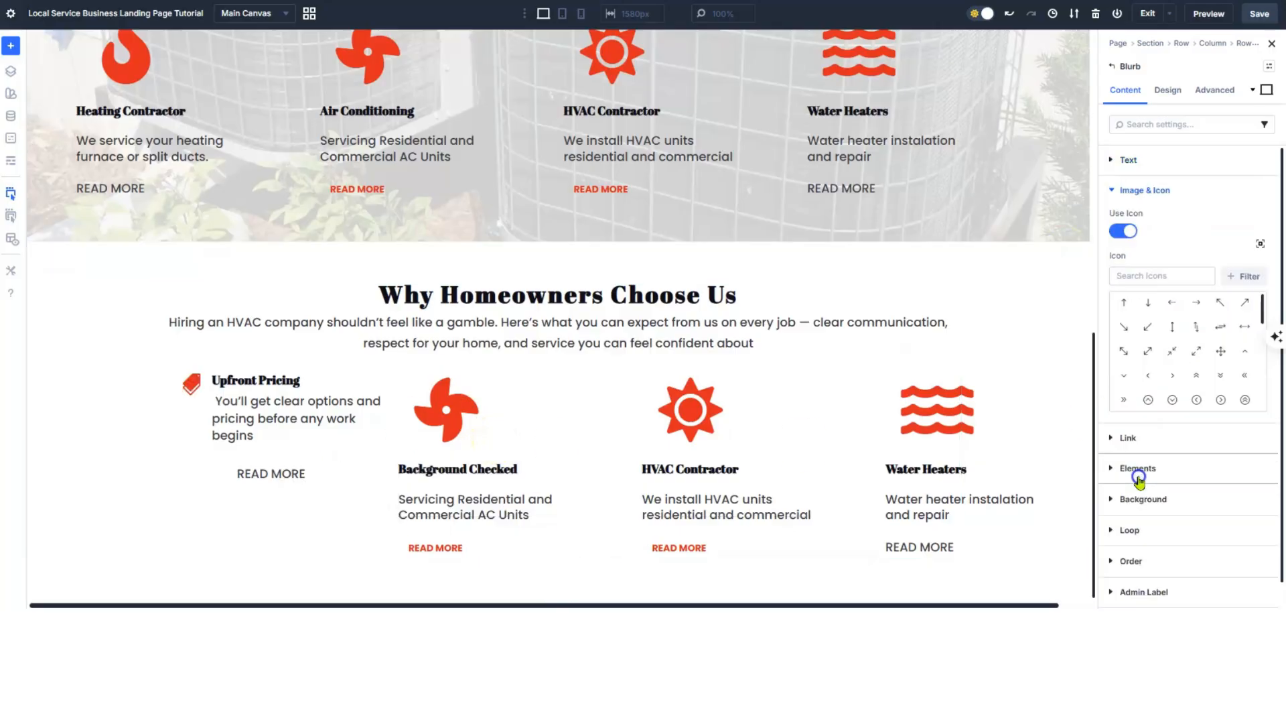
left_click(1156, 276)
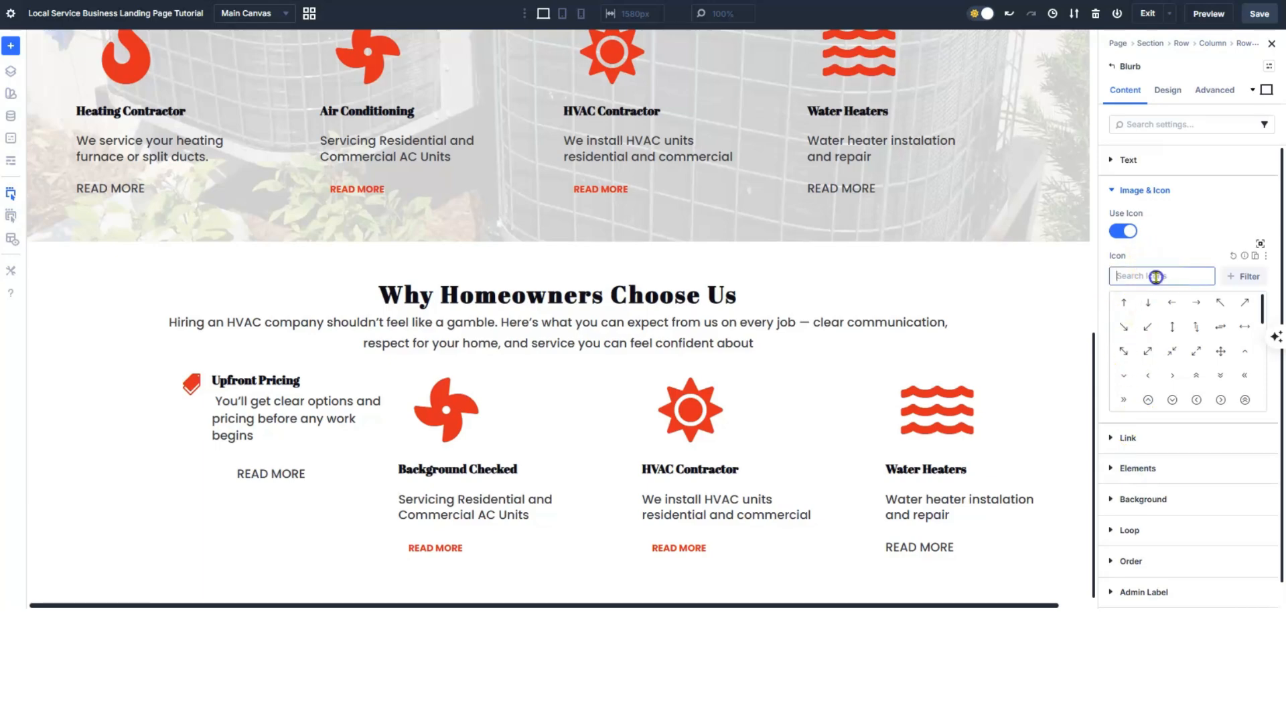
type("background")
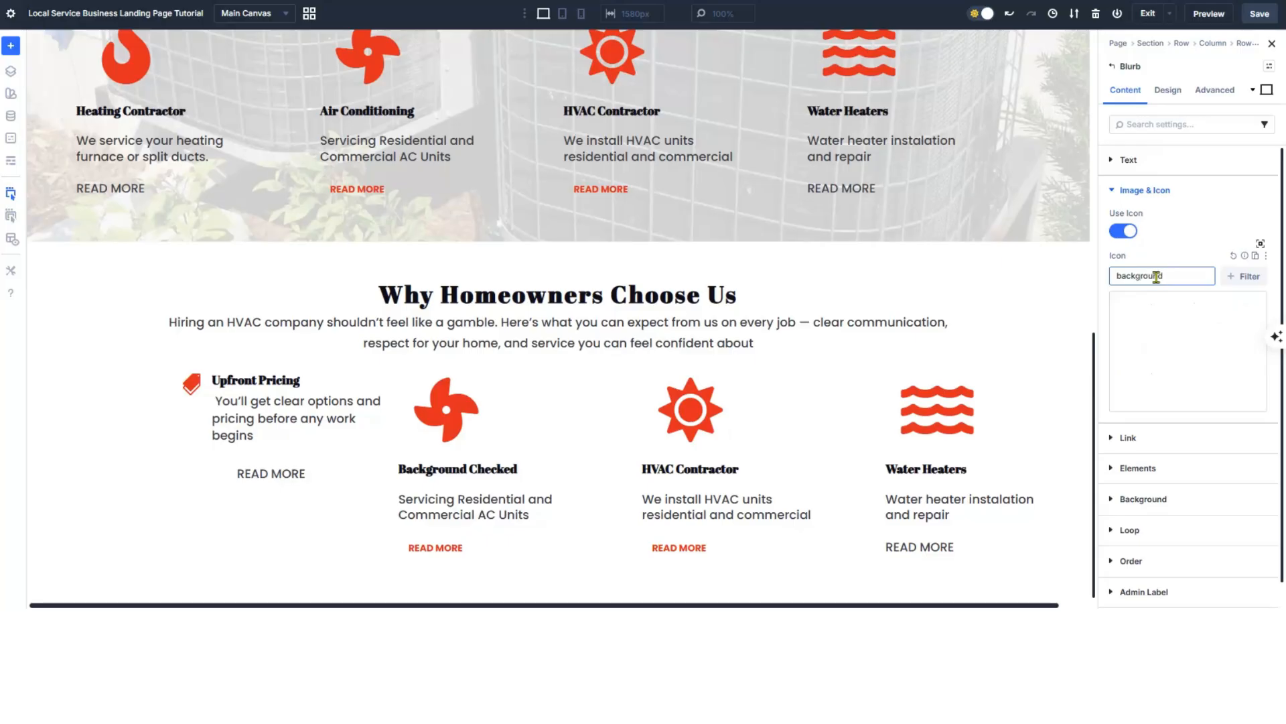
type("r")
key("BackSpace")
key("BackSpace")
key("BackSpace")
key("BackSpace")
key("BackSpace")
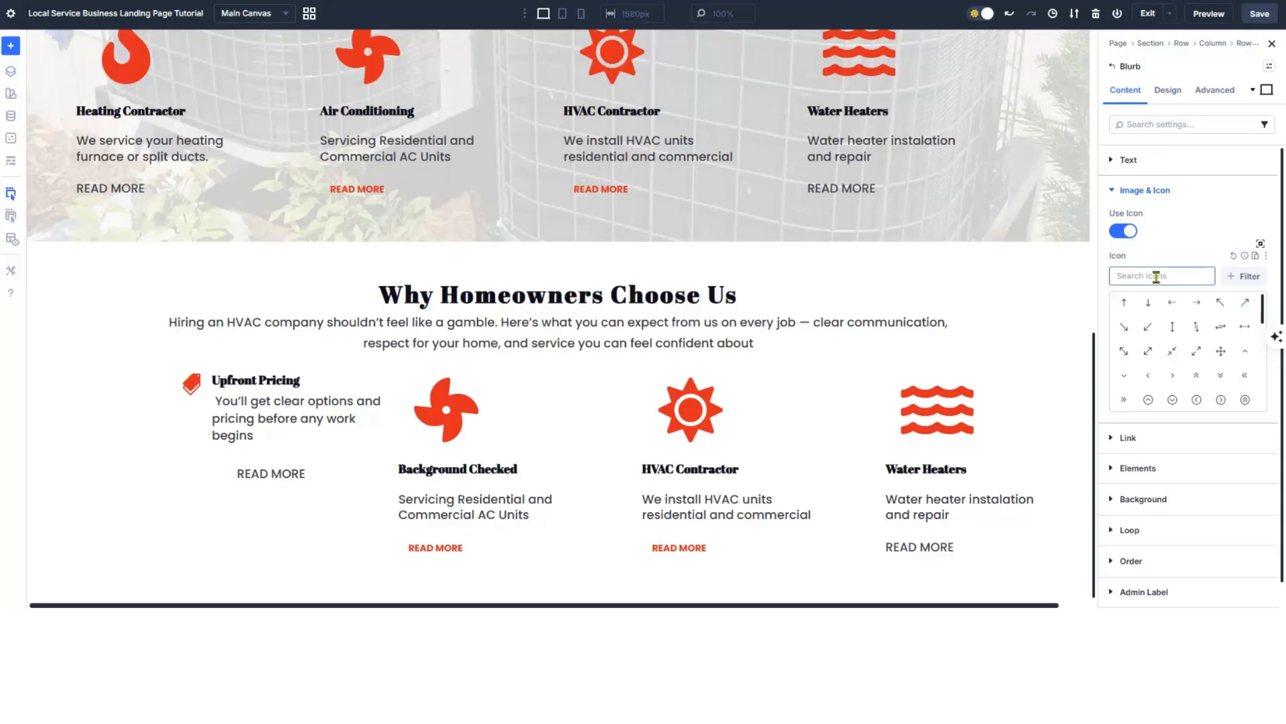
type("check")
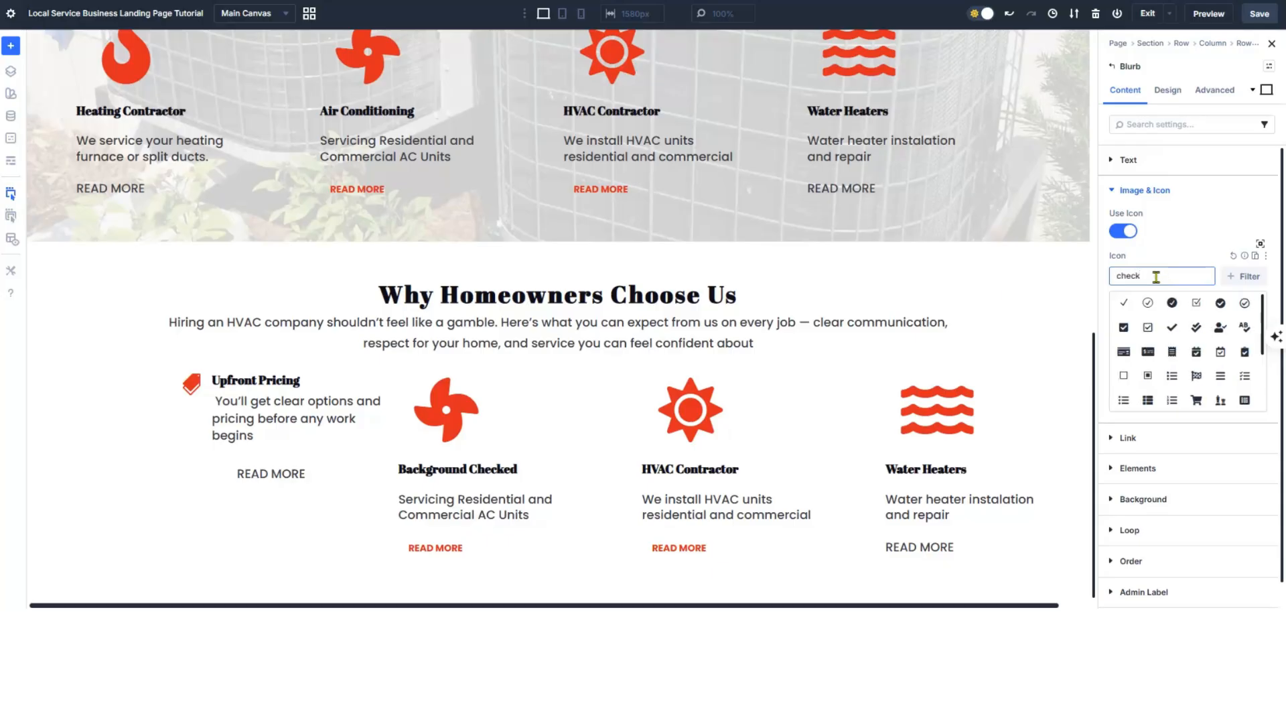
left_click(1220, 328)
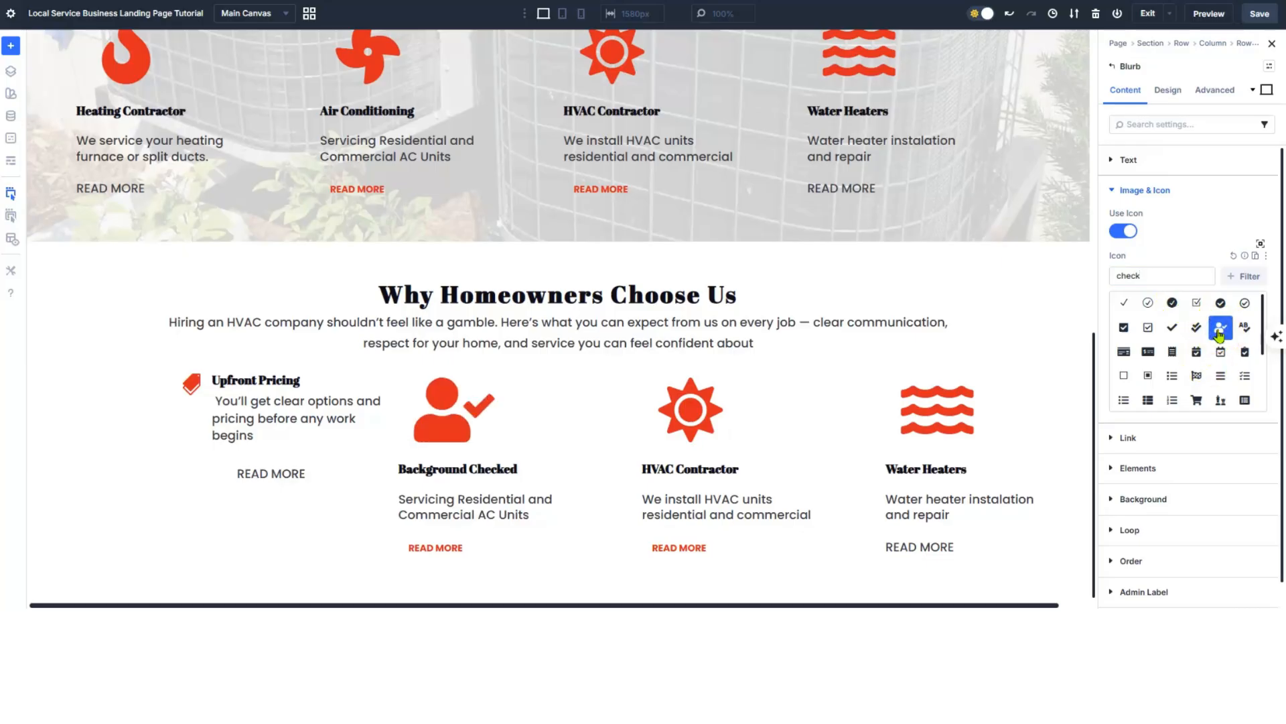
- Place the blurb's icon to the left of the title
left_click(1167, 92)
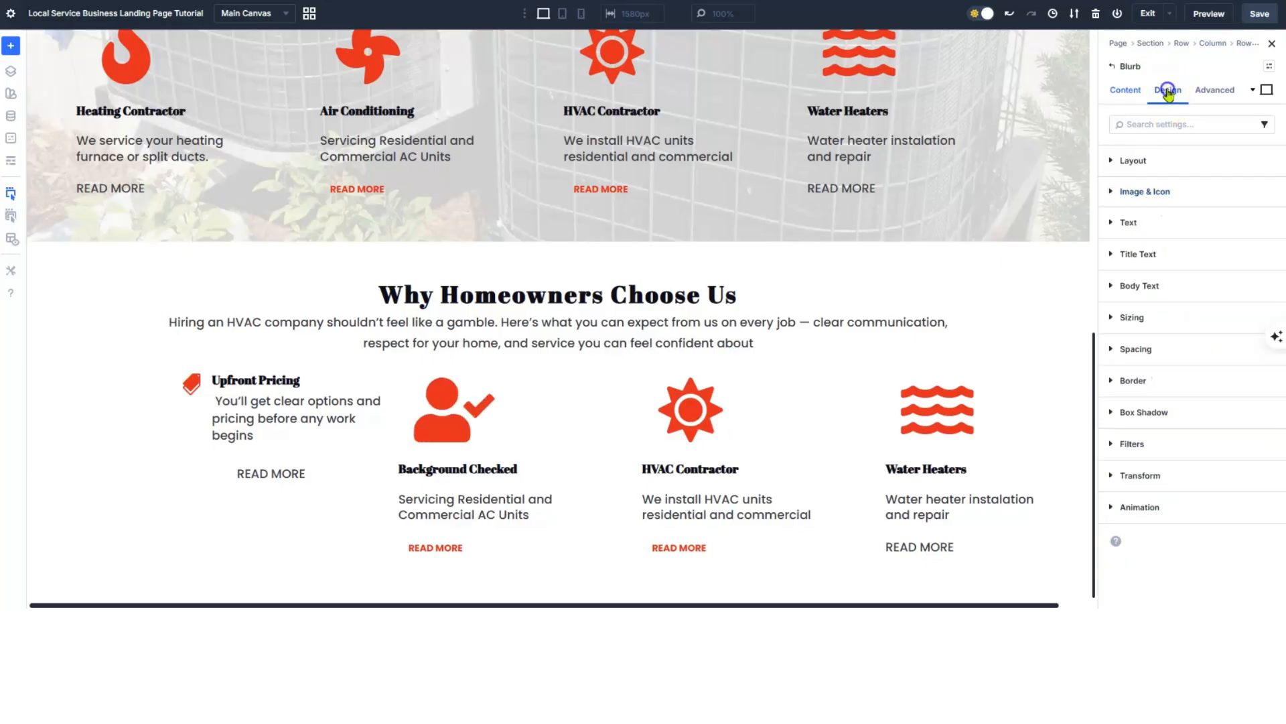
left_click(1169, 191)
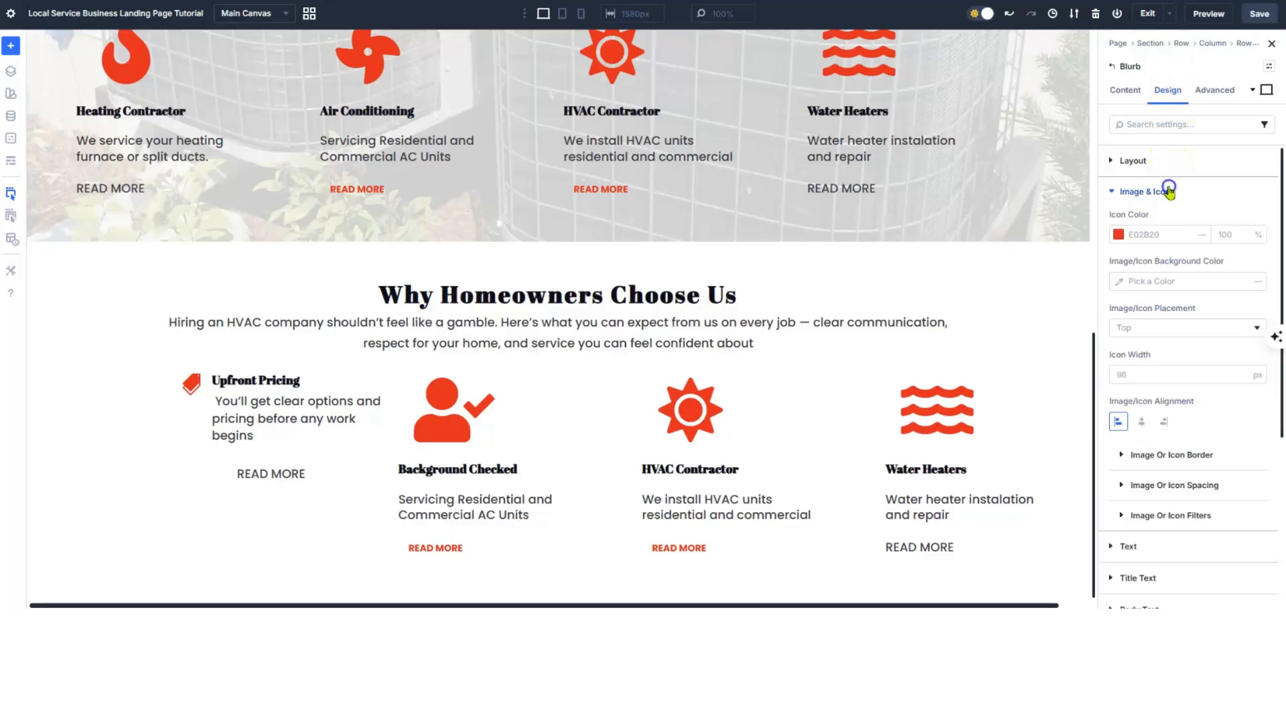
left_click(1187, 339)
left_click(1175, 357)
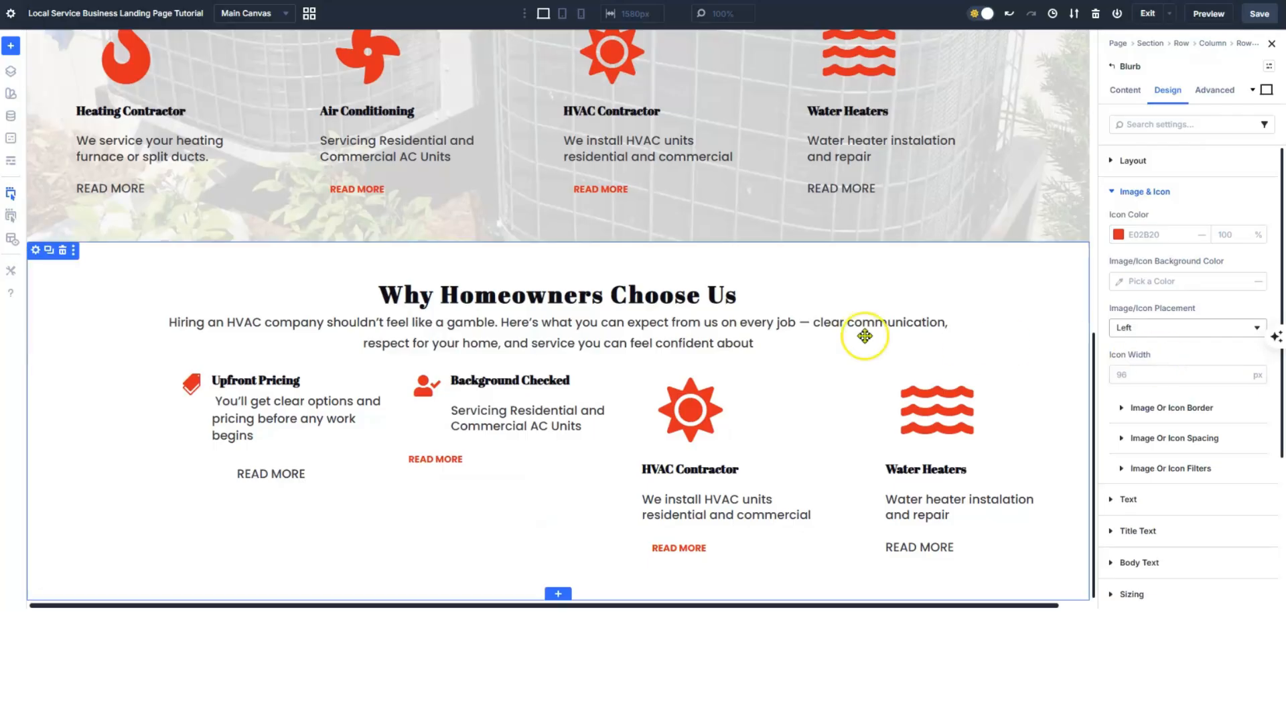
- Replace the description with the background-check and uniform text
left_click(1125, 91)
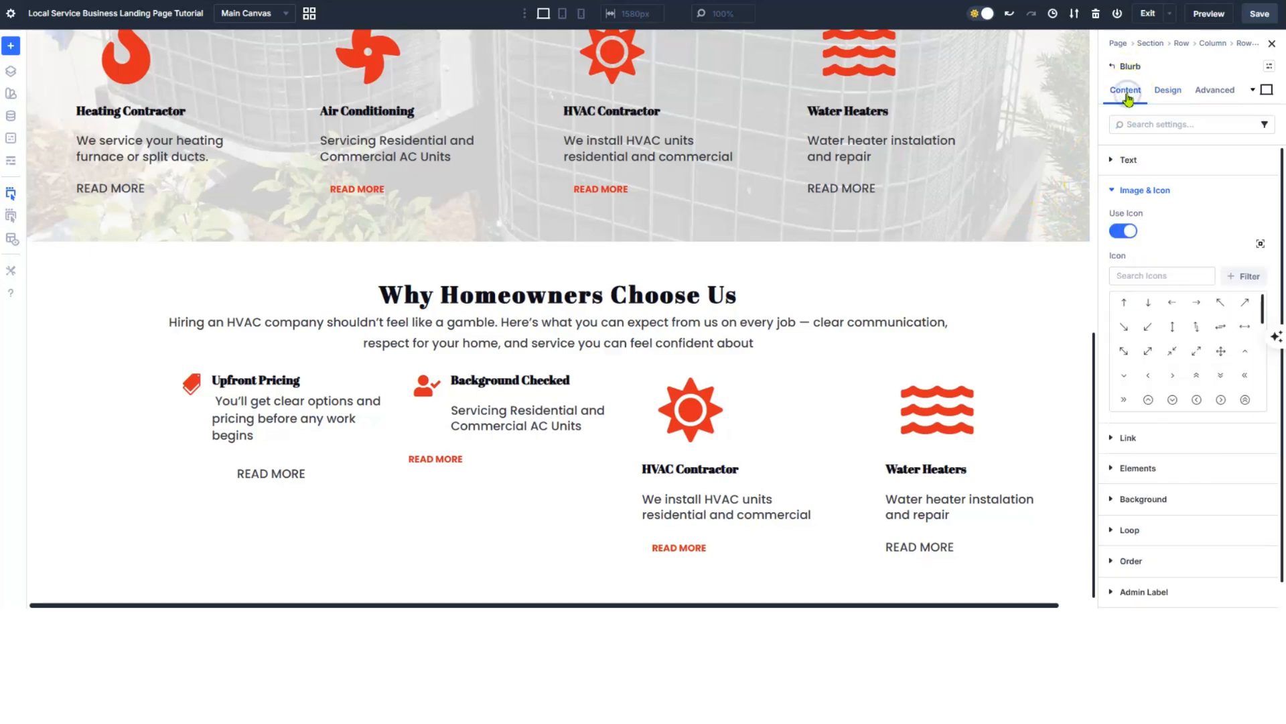
left_click(1112, 189)
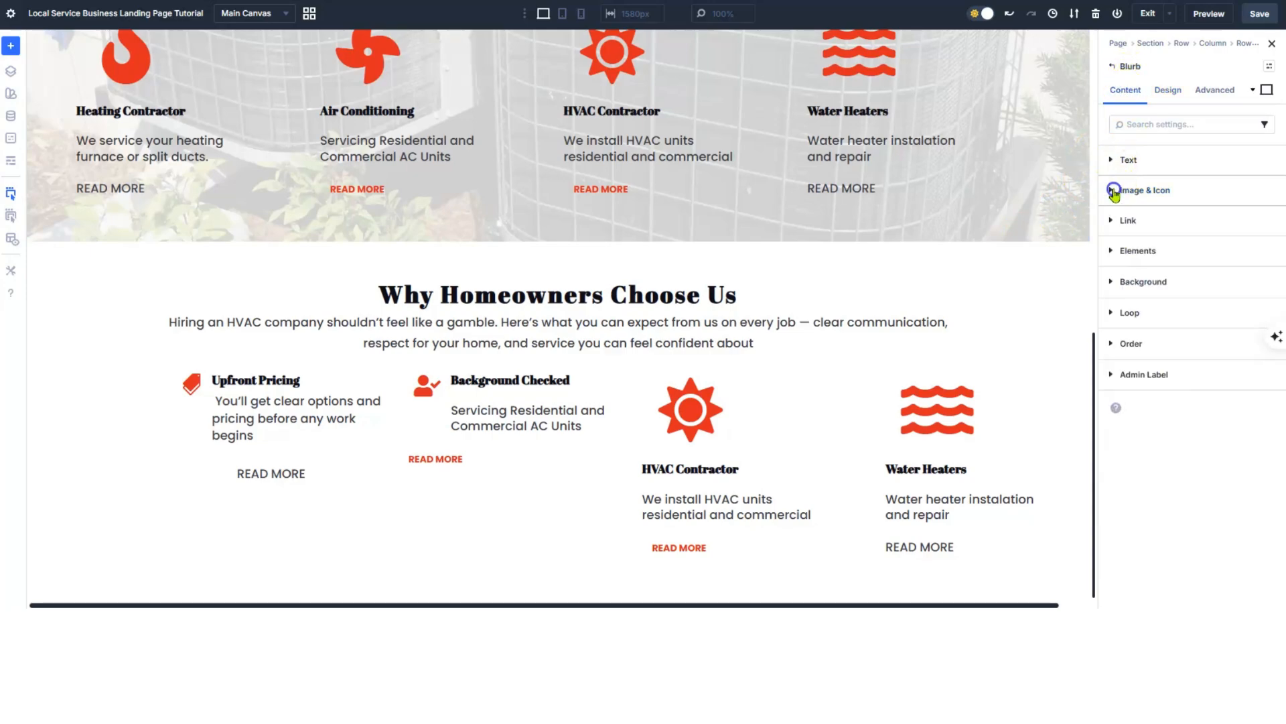
left_click(1113, 161)
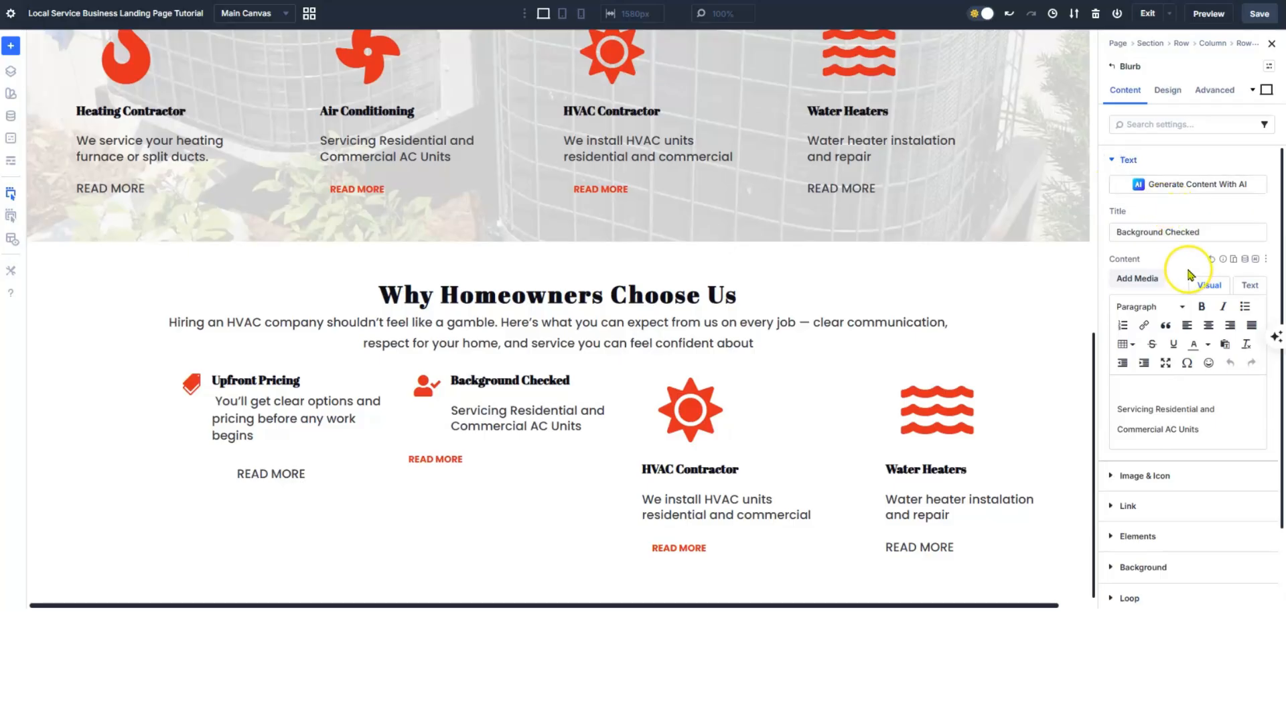
scroll(1190, 346, "down", 1)
left_click_drag(1201, 362, 1112, 344)
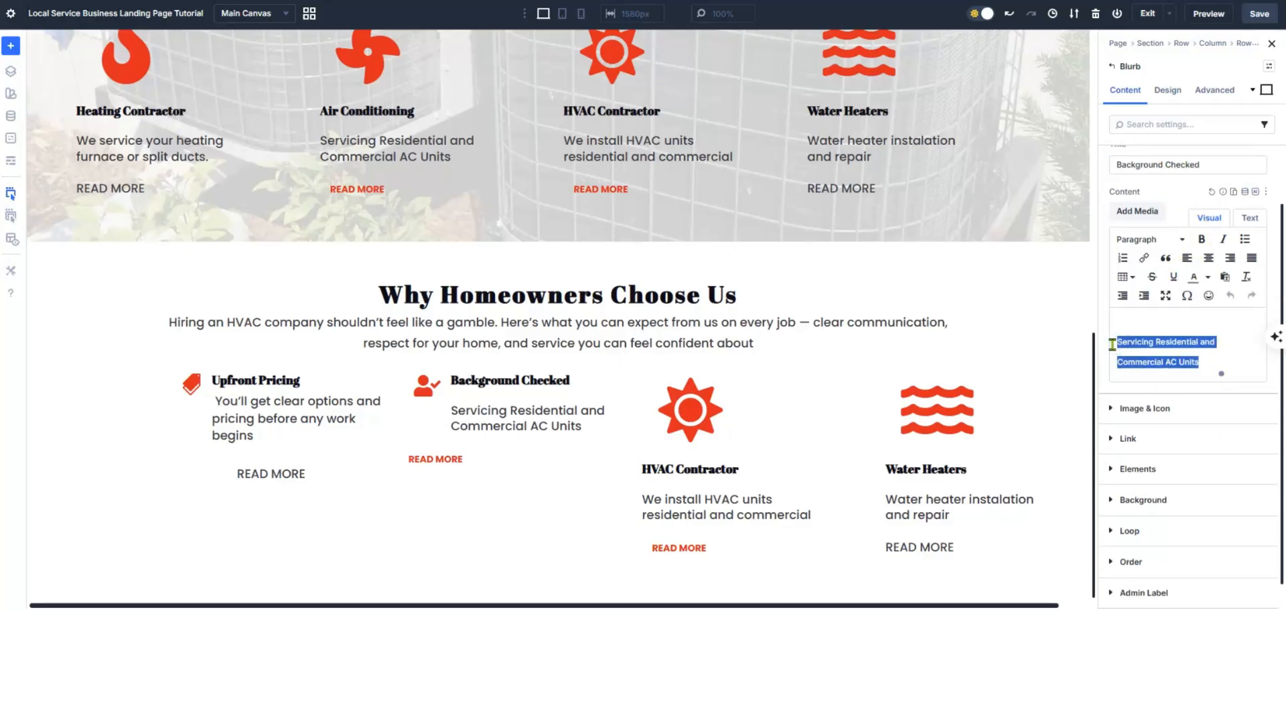
type("Every technician is background checked and shows up in uniform")
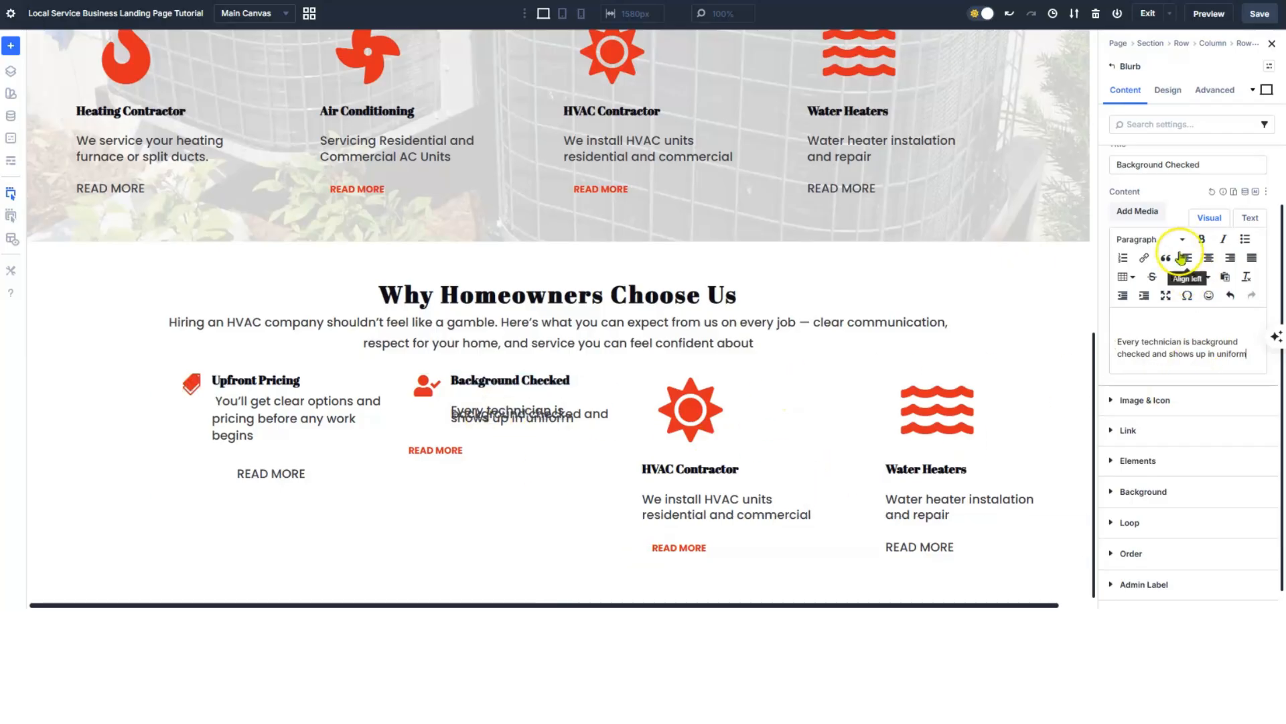
- Raise the description's Body Text line height to 1.2 em
left_click(1181, 89)
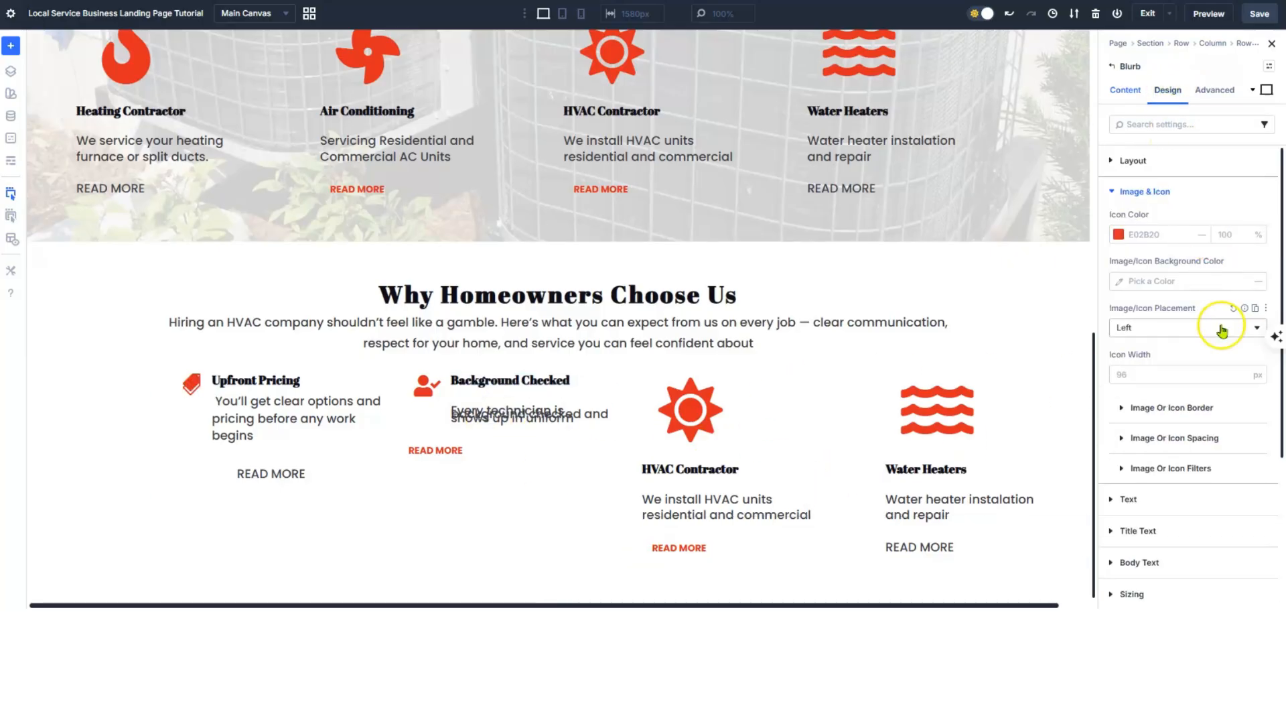
left_click(1112, 191)
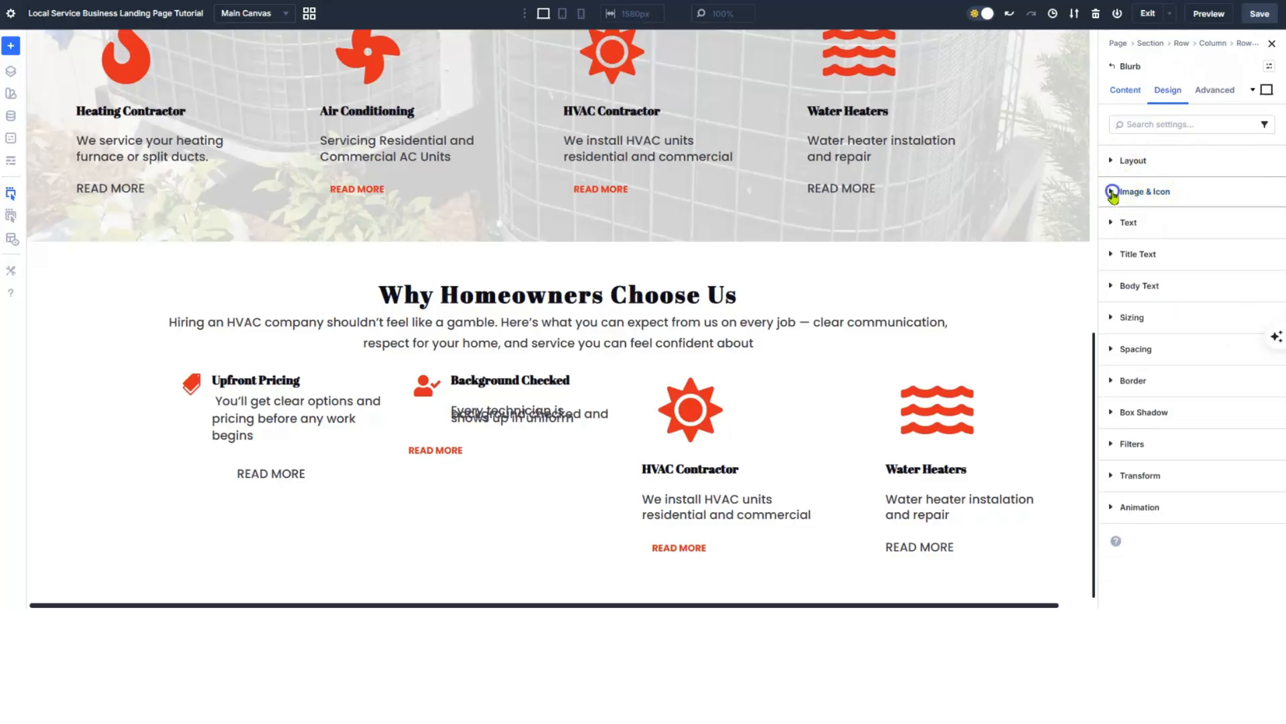
left_click(1111, 287)
scroll(1189, 420, "down", 2)
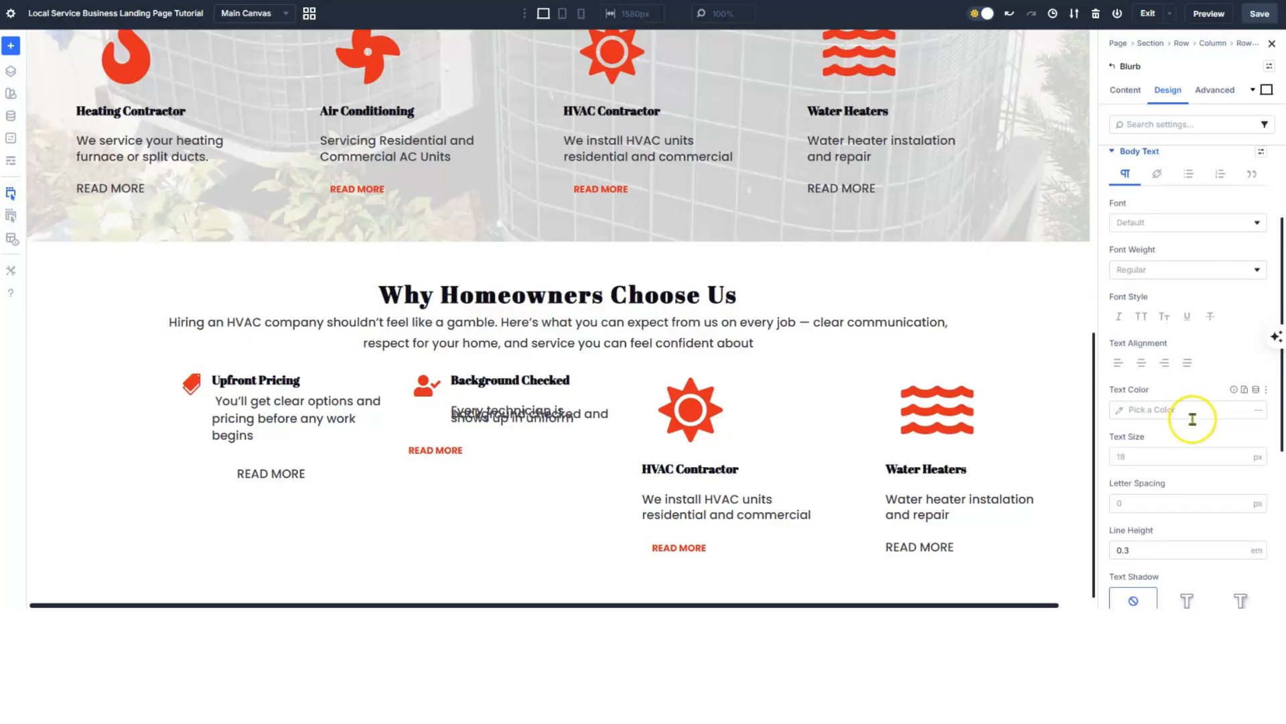
left_click_drag(1240, 550, 1240, 549)
left_click(1239, 548)
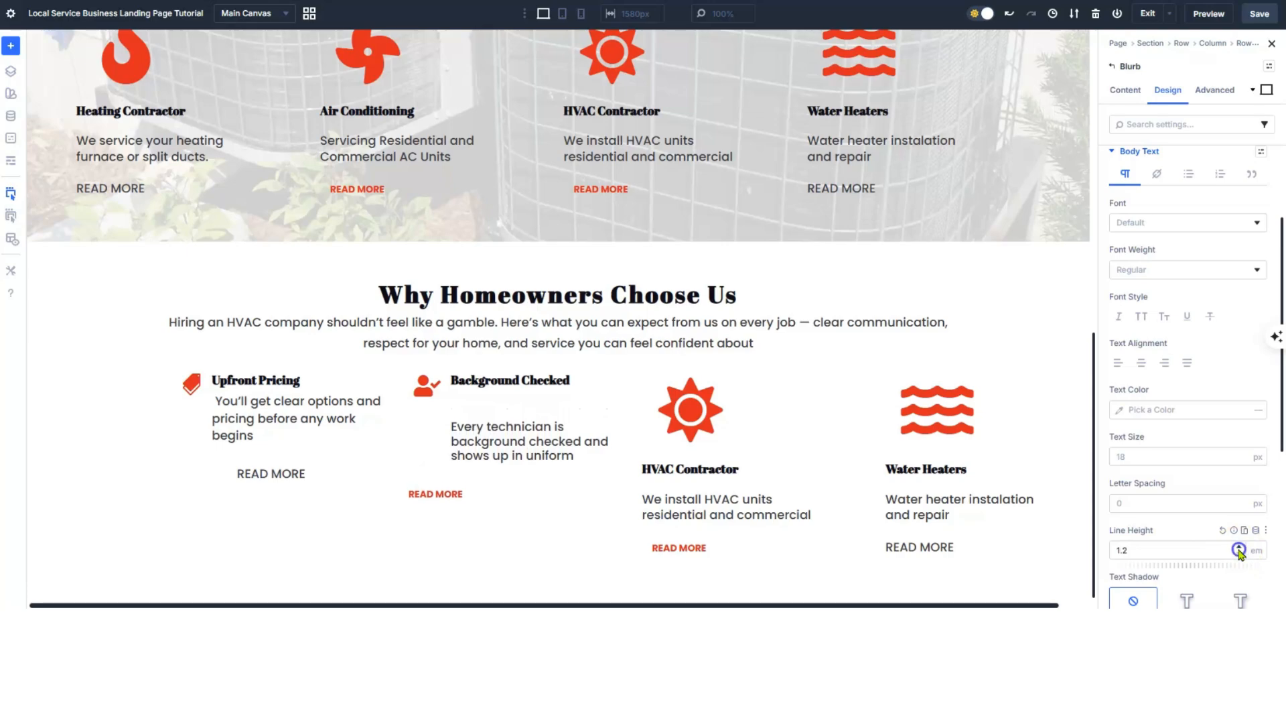
- Delete the blank line above 'Every technician'
left_click(1125, 90)
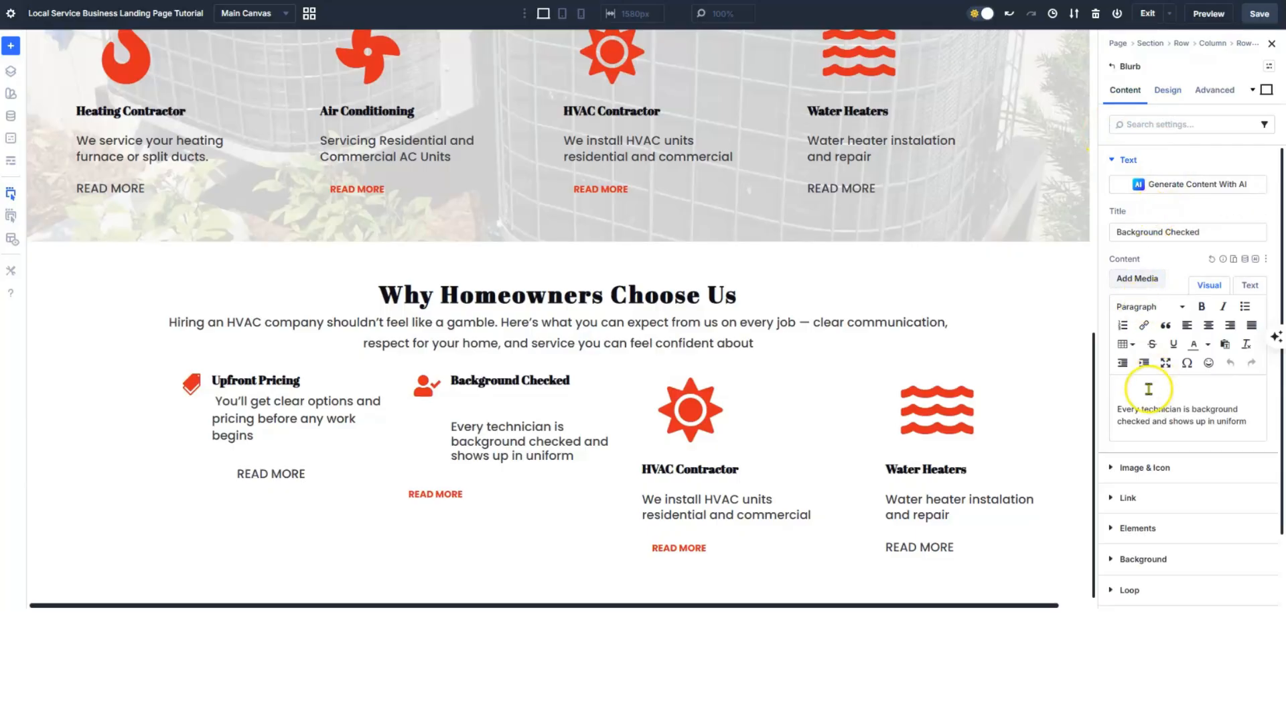
left_click(1119, 407)
key("BackSpace")
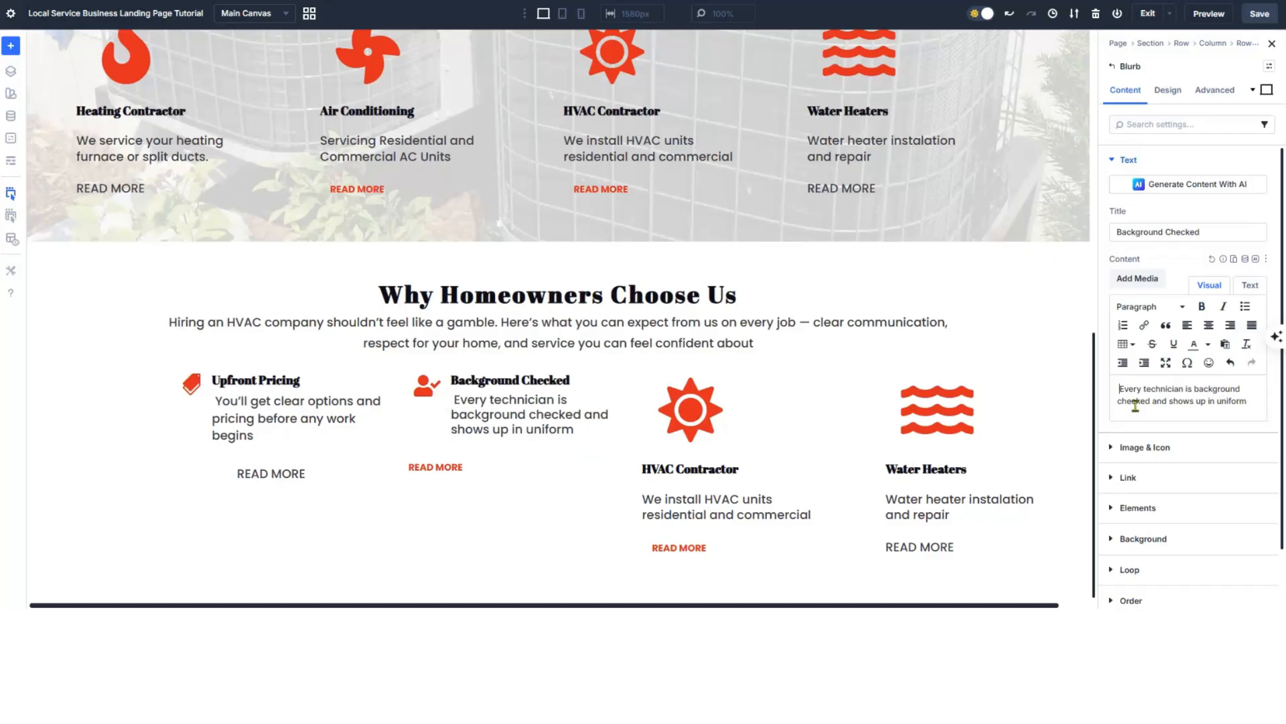
- Finish raising the description line height to 1.4 em
left_click(1168, 90)
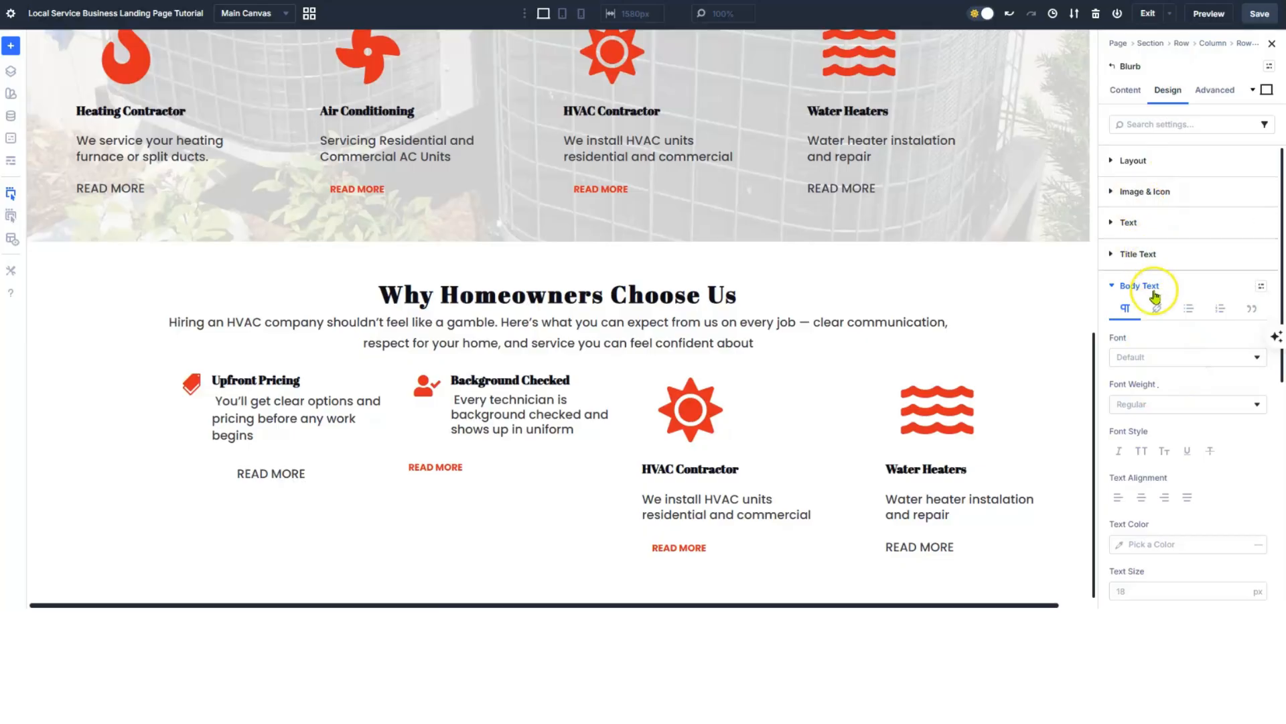
scroll(1177, 358, "down", 4)
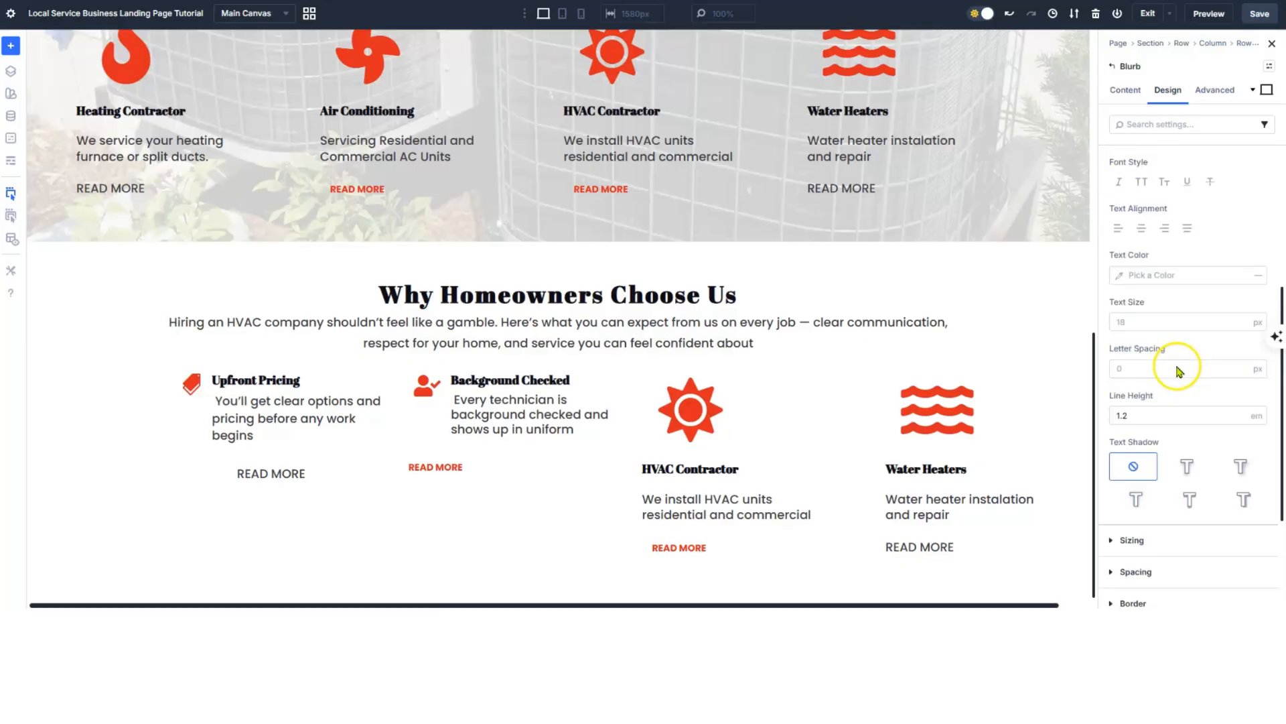
left_click(1240, 413)
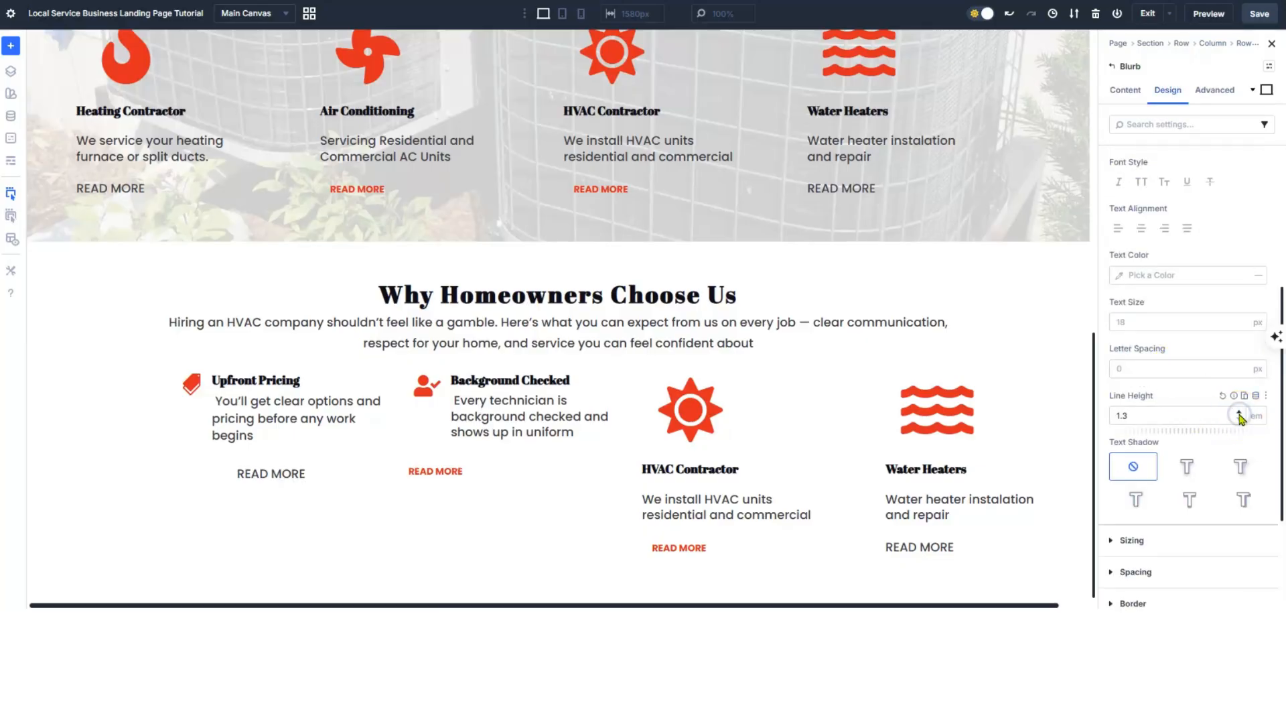
left_click(1240, 412)
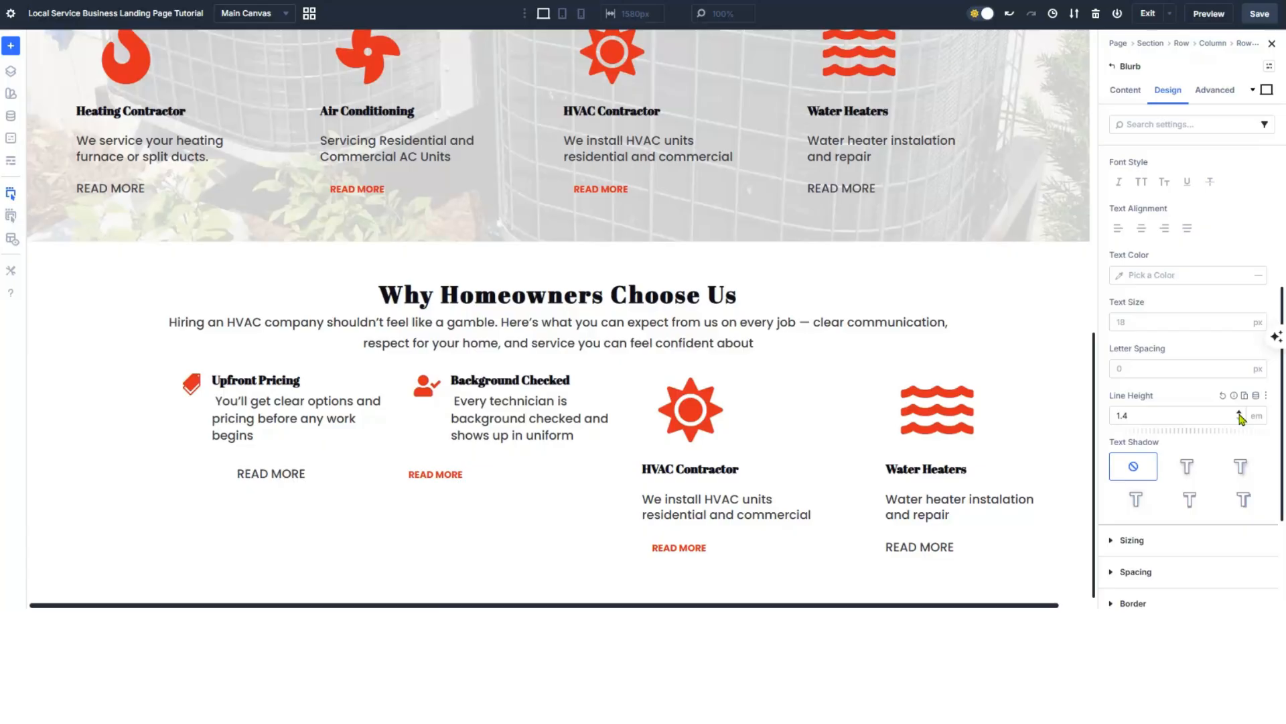
- Set the Background Checked READ MORE button's alignment to center
mouse_move(468, 472)
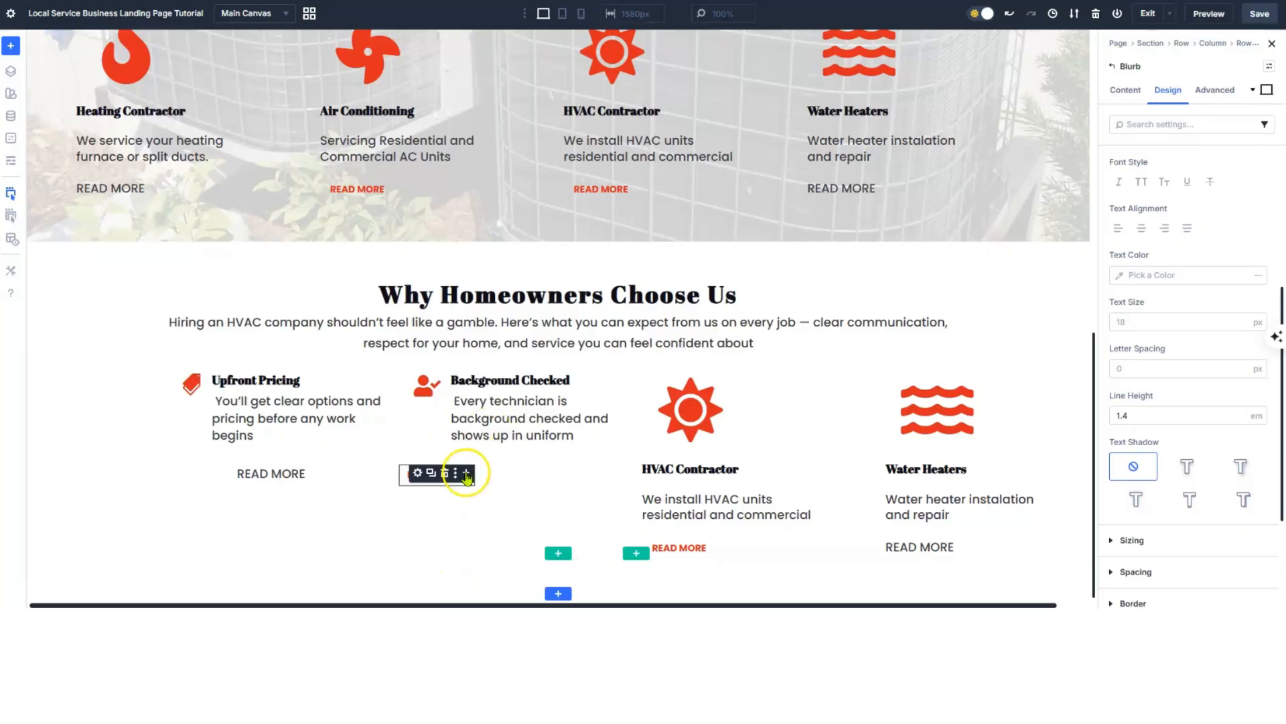
left_click(421, 473)
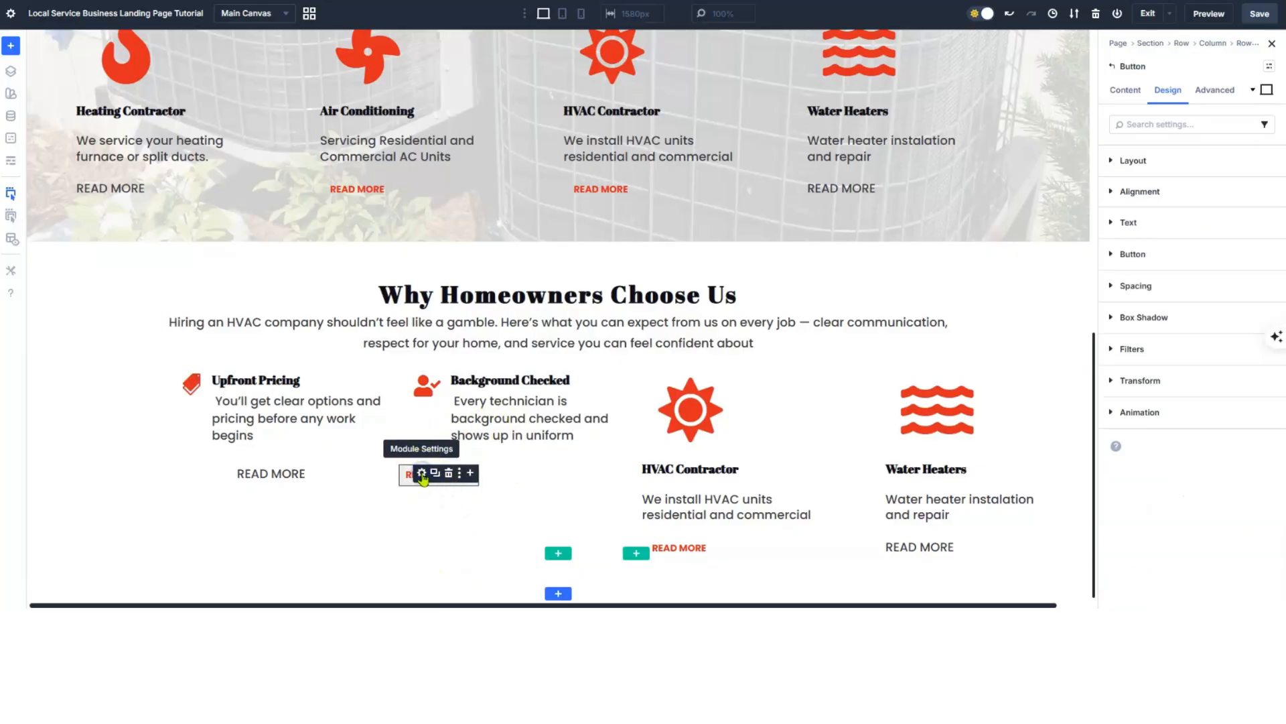
left_click(1113, 255)
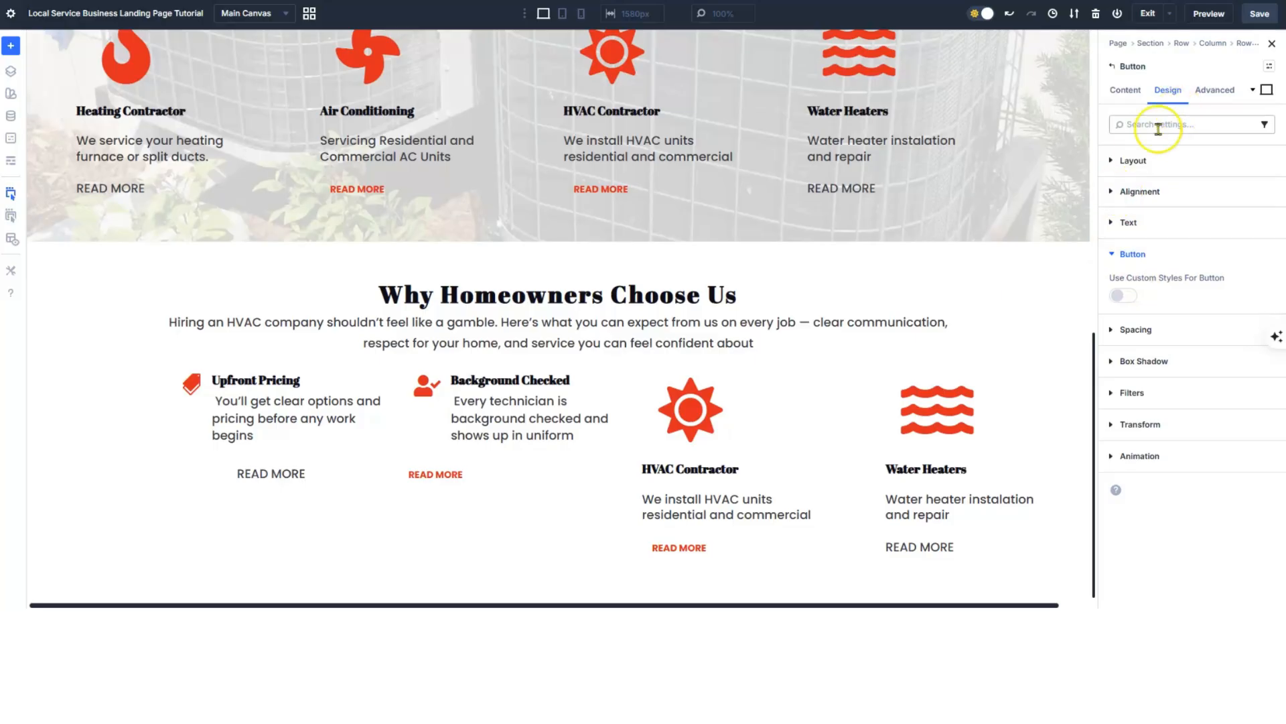
left_click(1113, 161)
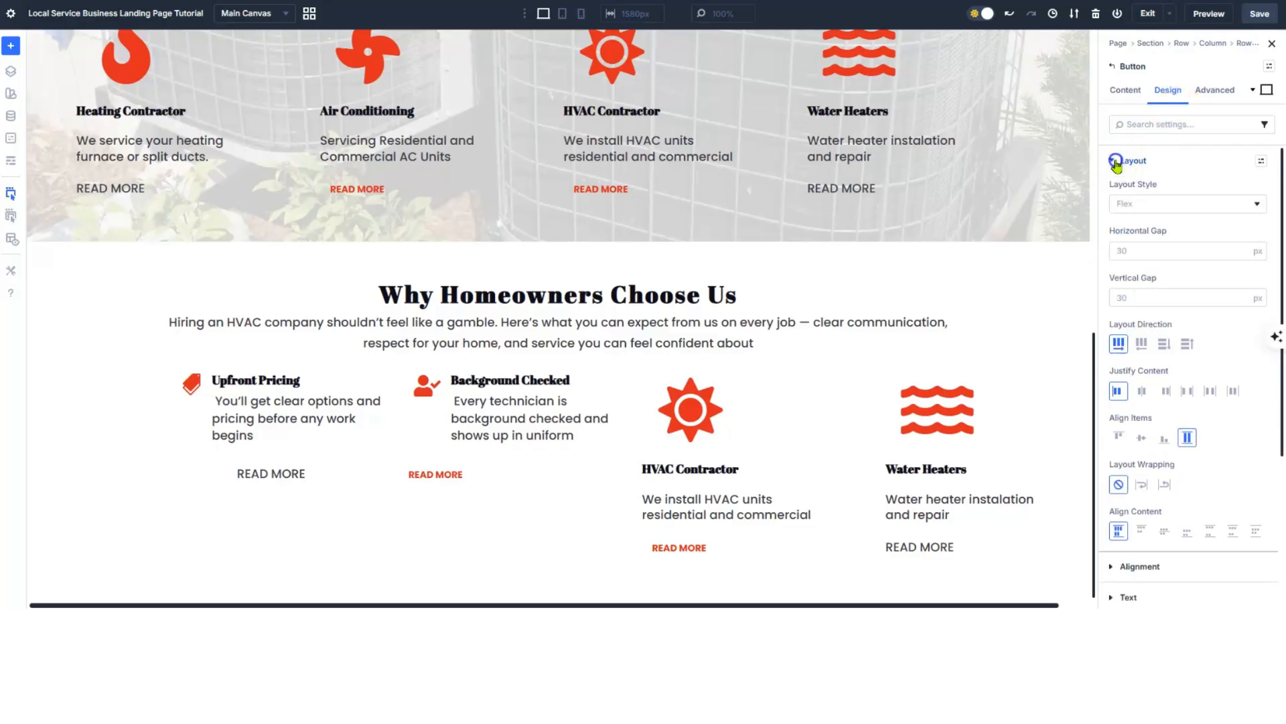
left_click(1115, 161)
left_click(1113, 191)
left_click(1141, 236)
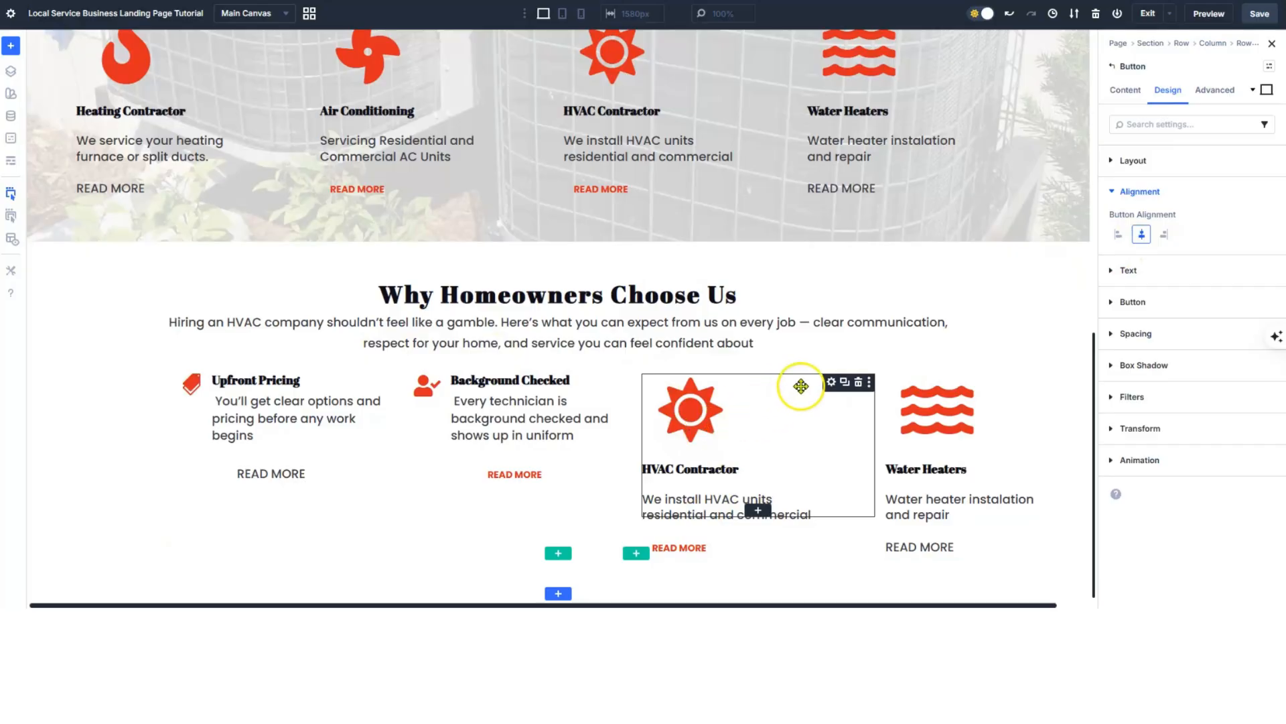
- Retitle the HVAC Contractor blurb as 'Work Area Protected'
left_click(832, 383)
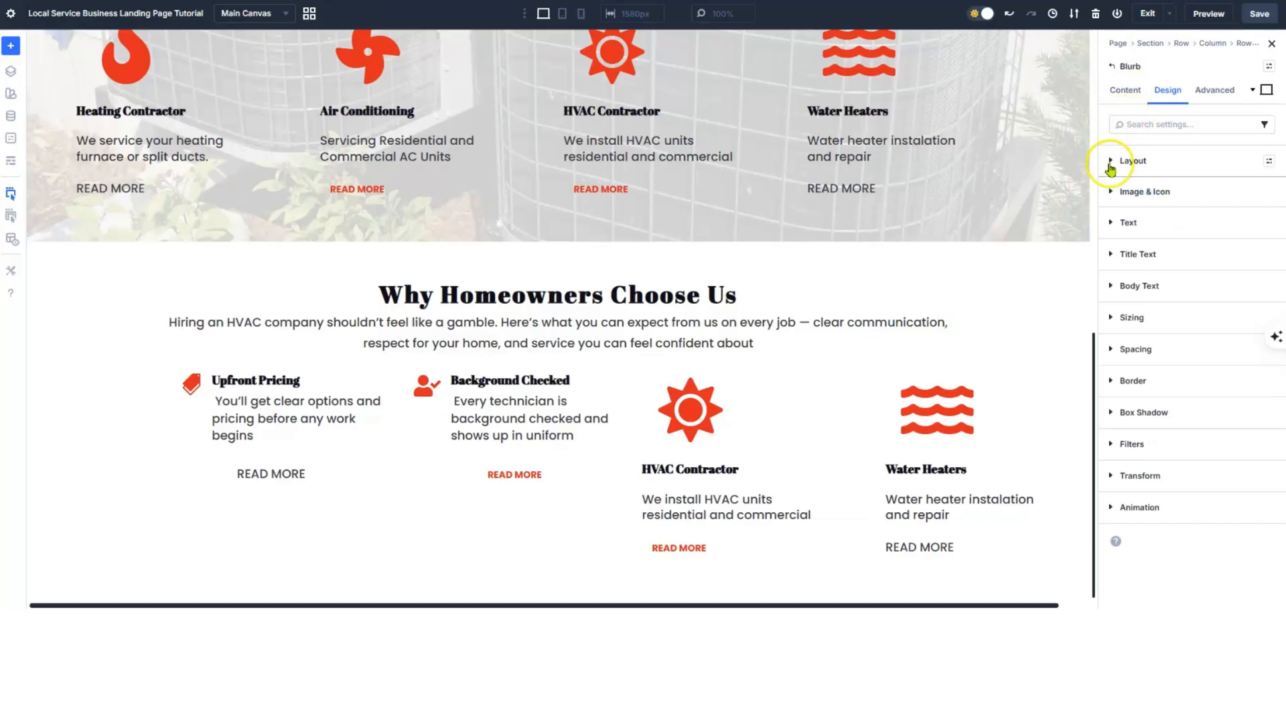
left_click(1126, 90)
left_click(1113, 159)
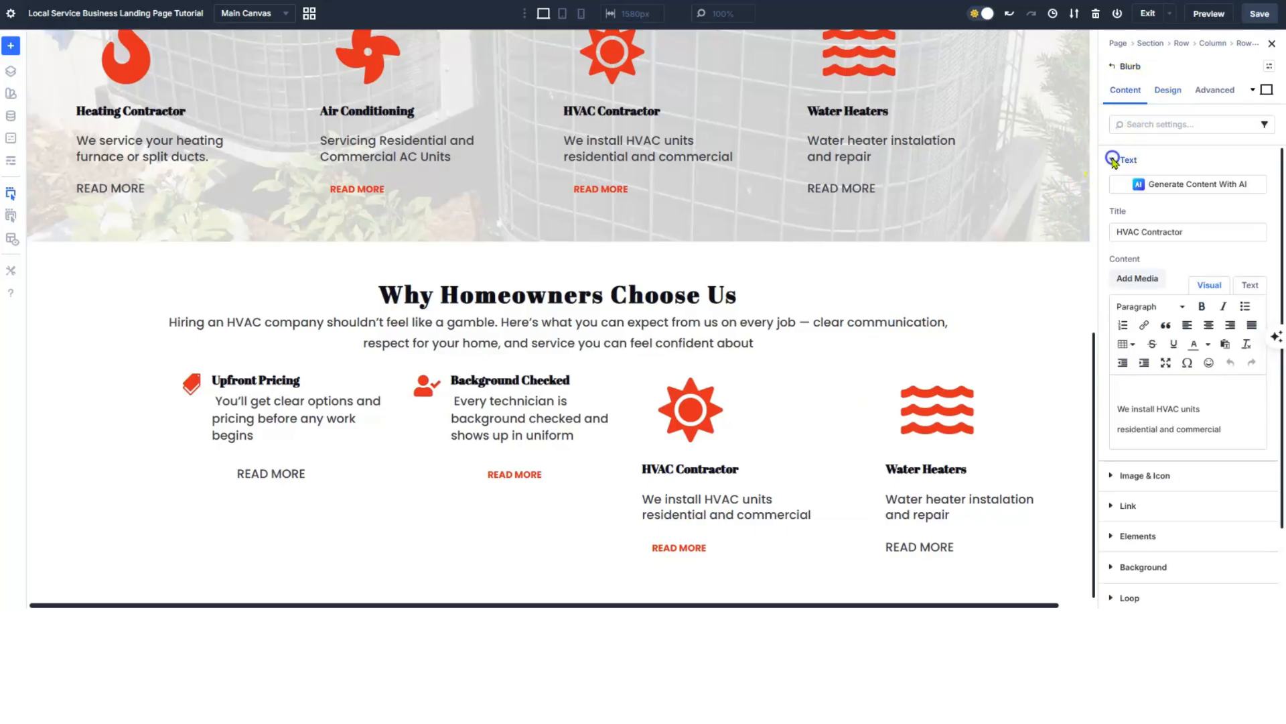
left_click(1166, 233)
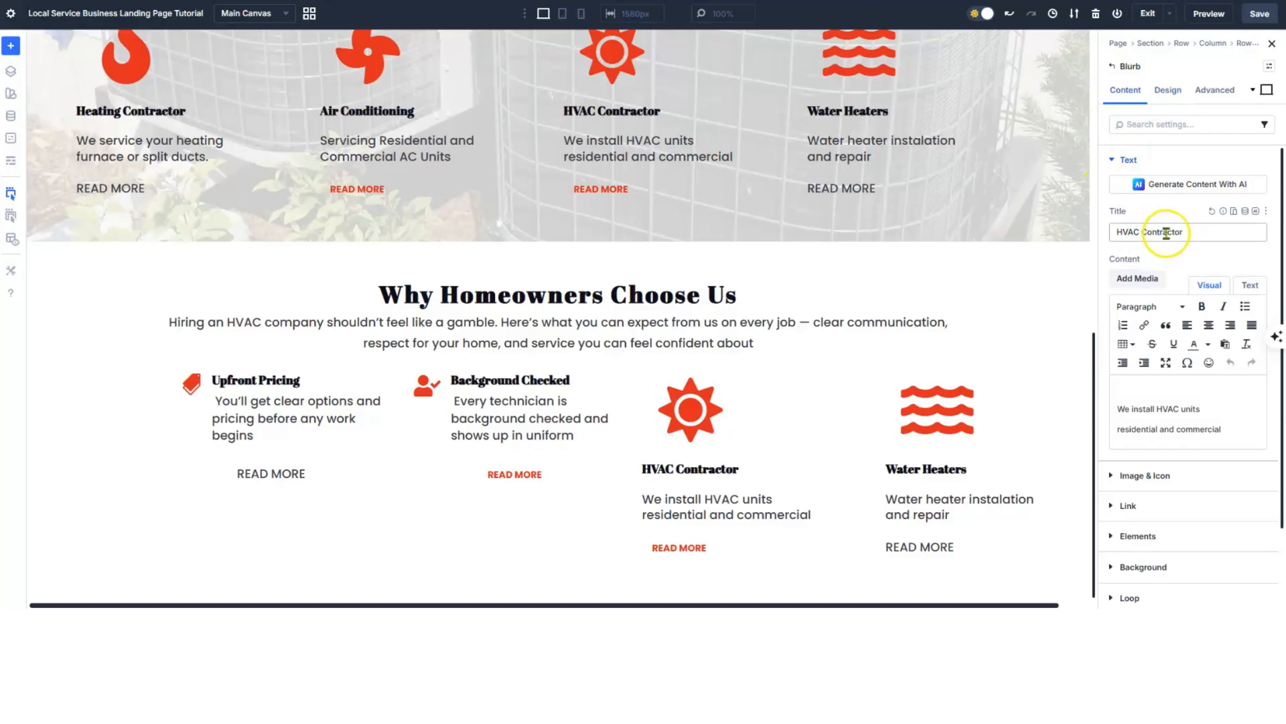
left_click_drag(1199, 233, 1085, 233)
type("Work Area Protected")
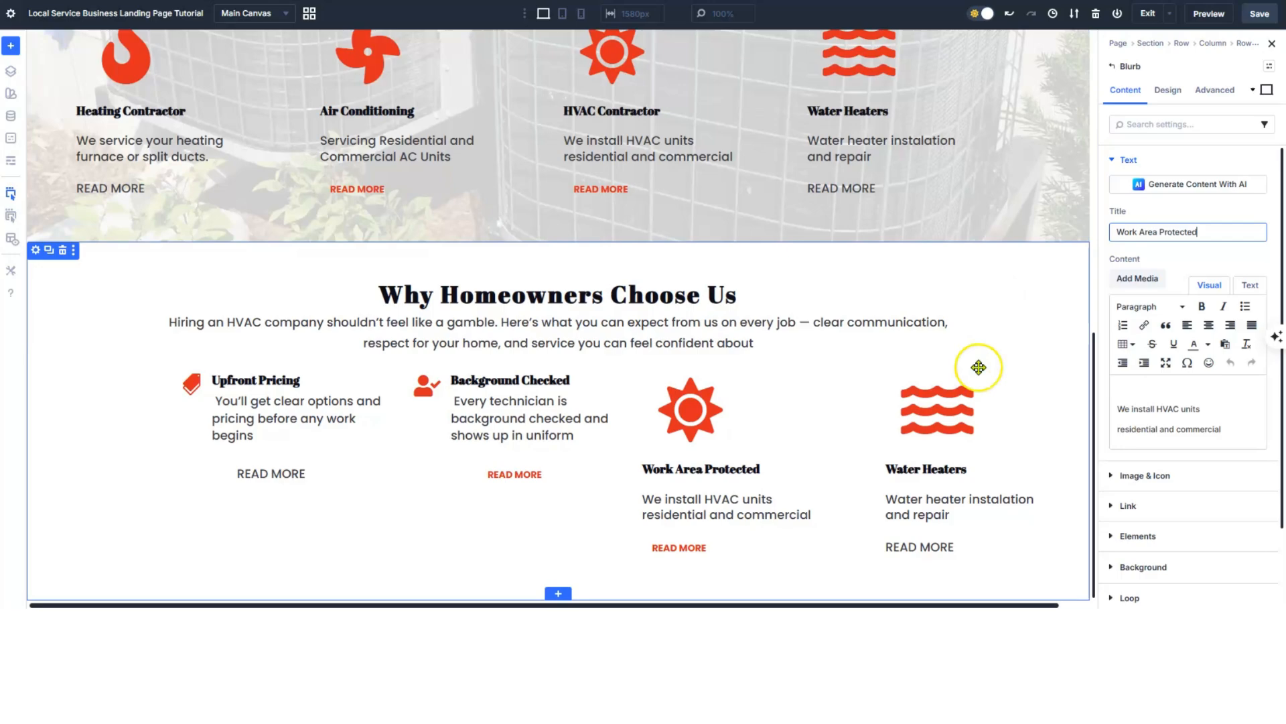
left_click(684, 412)
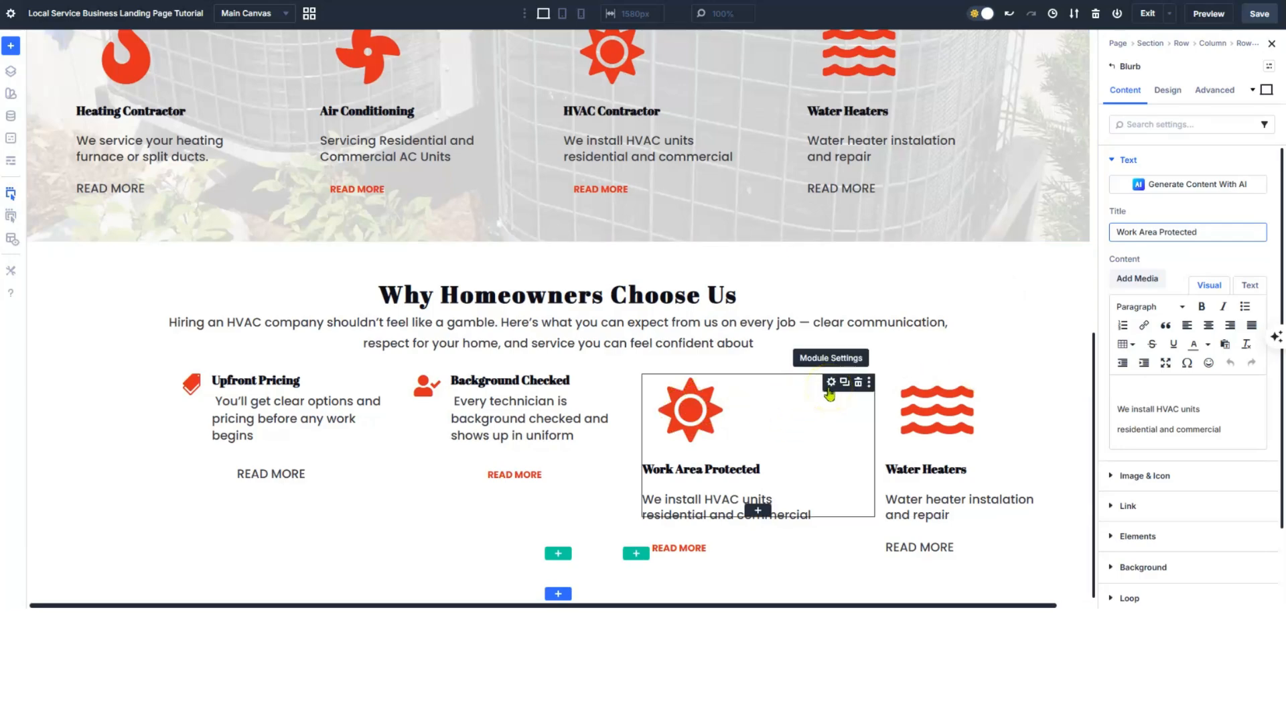
- Search the icon library for 'home' and pick the house icon
left_click(1154, 475)
scroll(1157, 463, "down", 1)
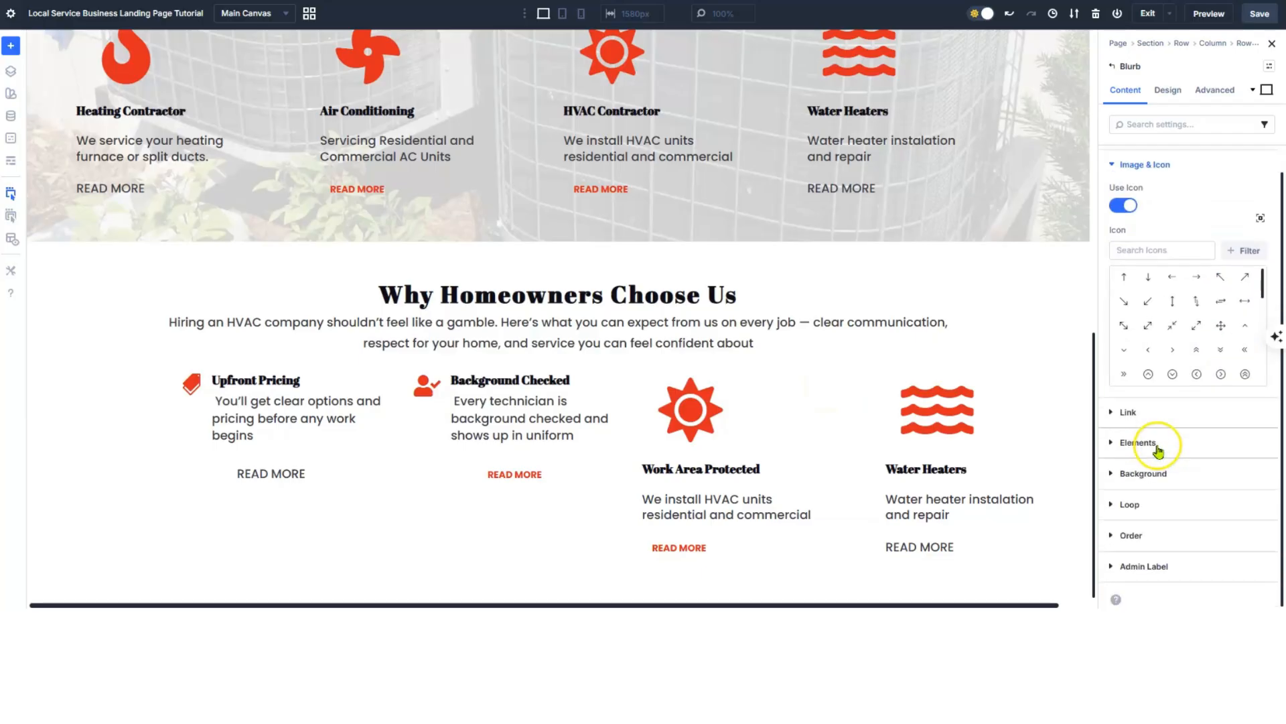
left_click(1154, 249)
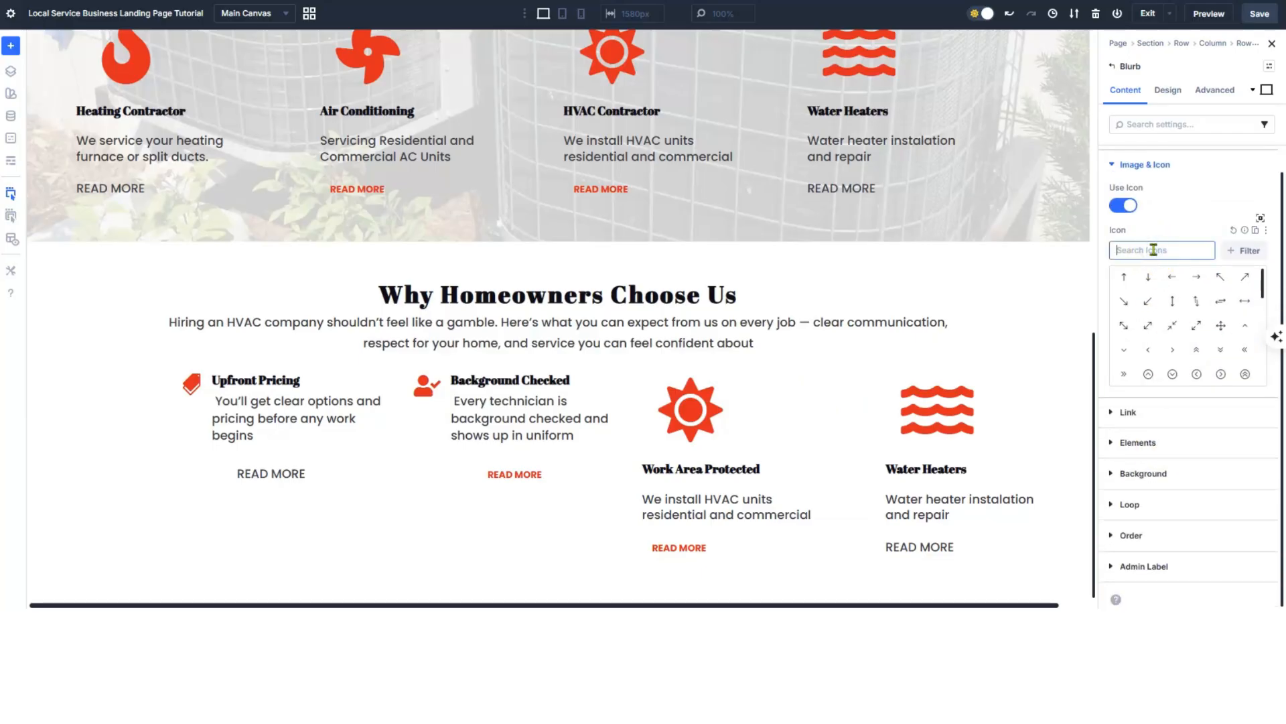
type("work")
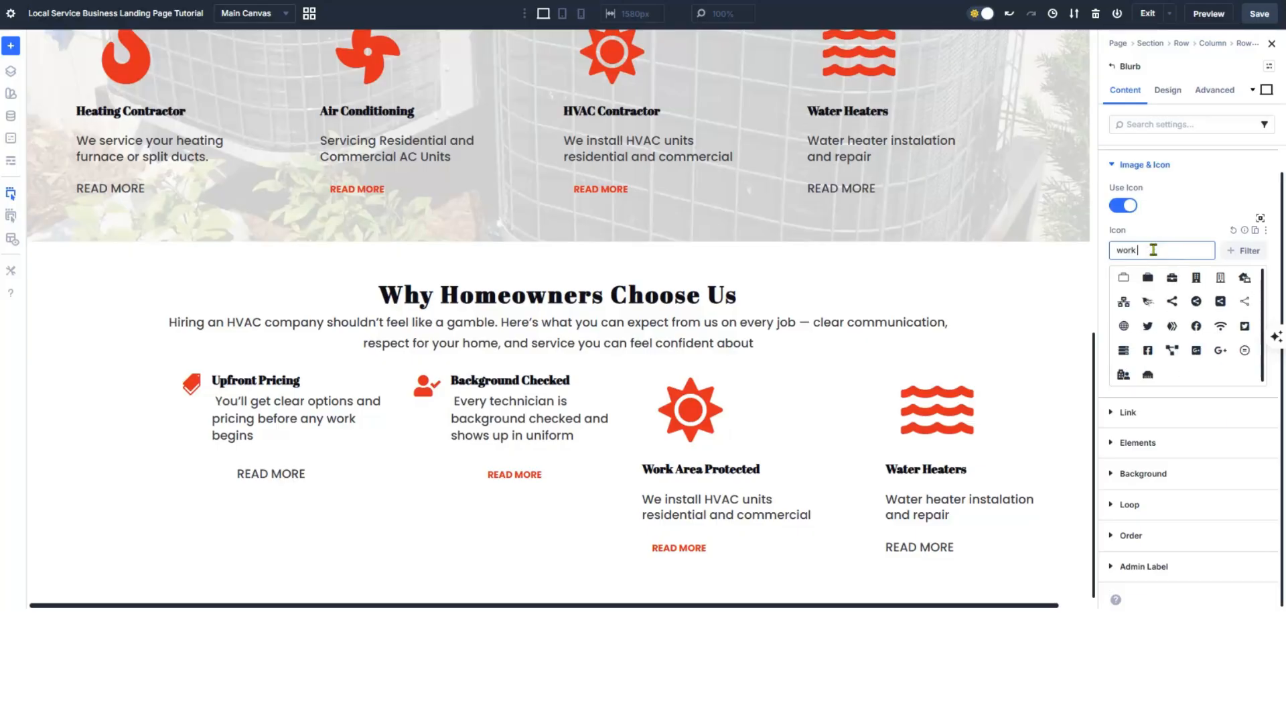
type(" are")
key("ctrl+a")
type("home")
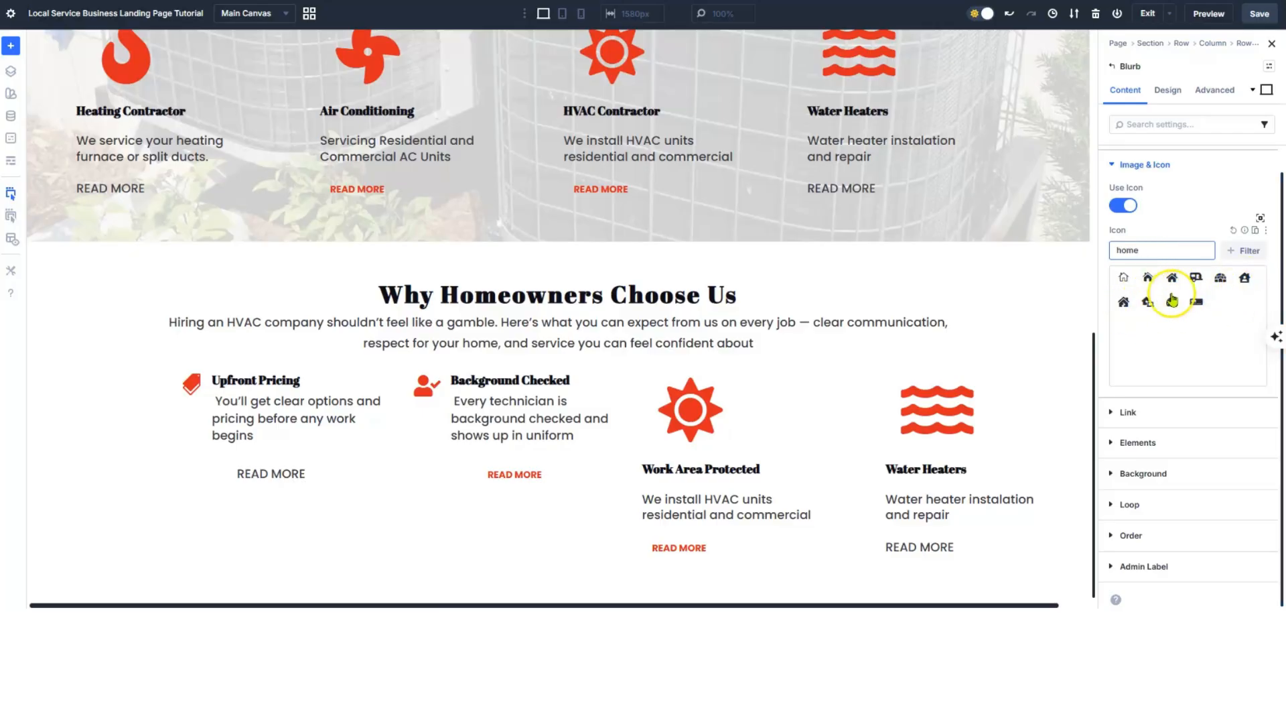
left_click(1122, 305)
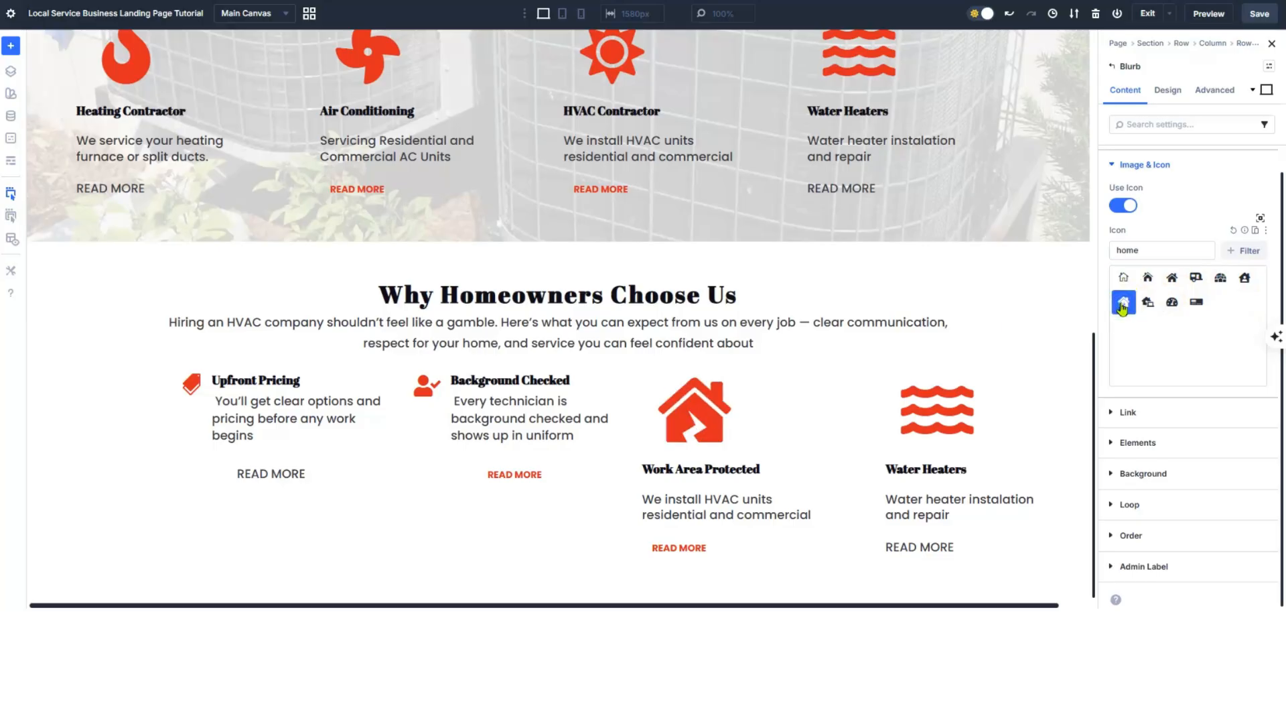
left_click(1169, 90)
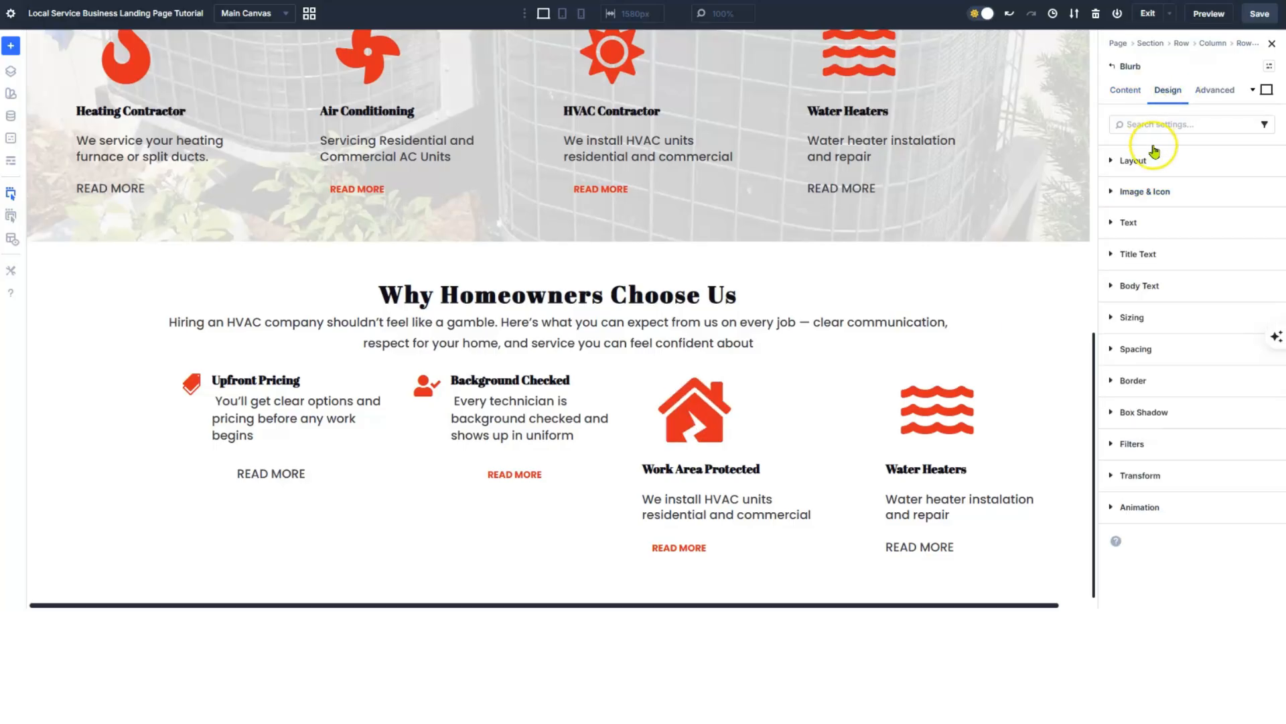
- Place the house icon to the left of the title
left_click(1158, 191)
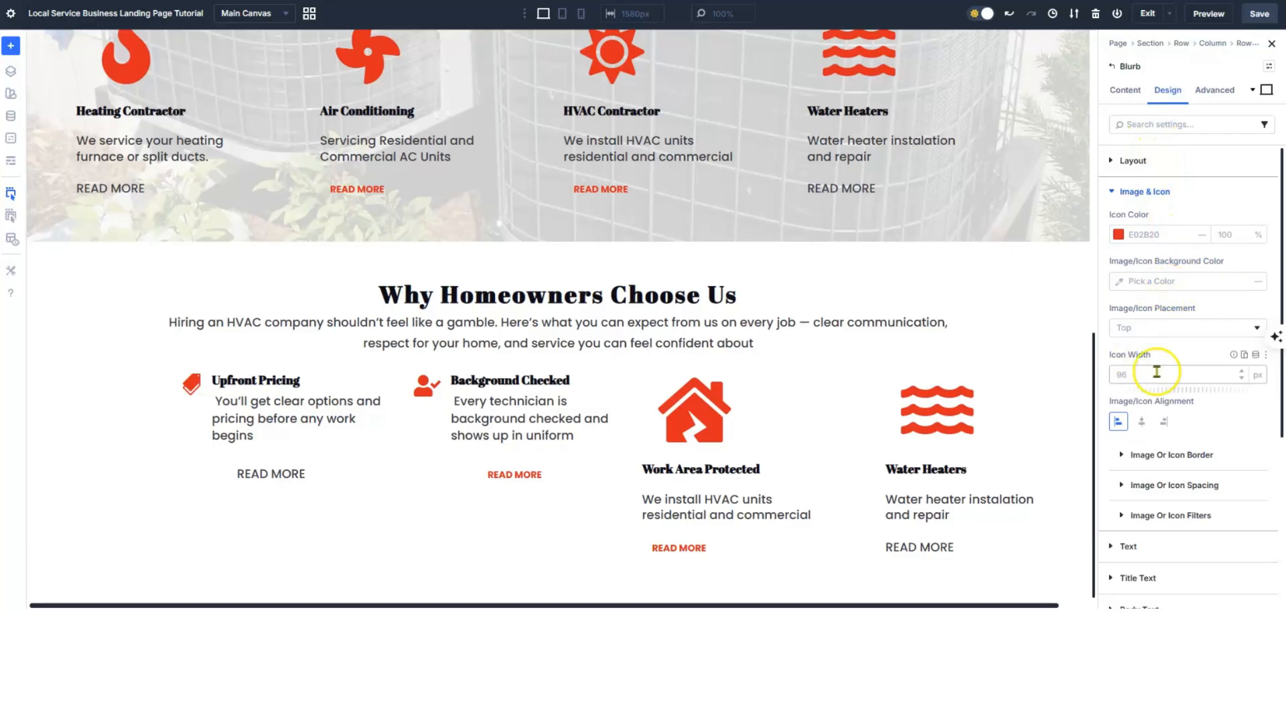
left_click(1162, 330)
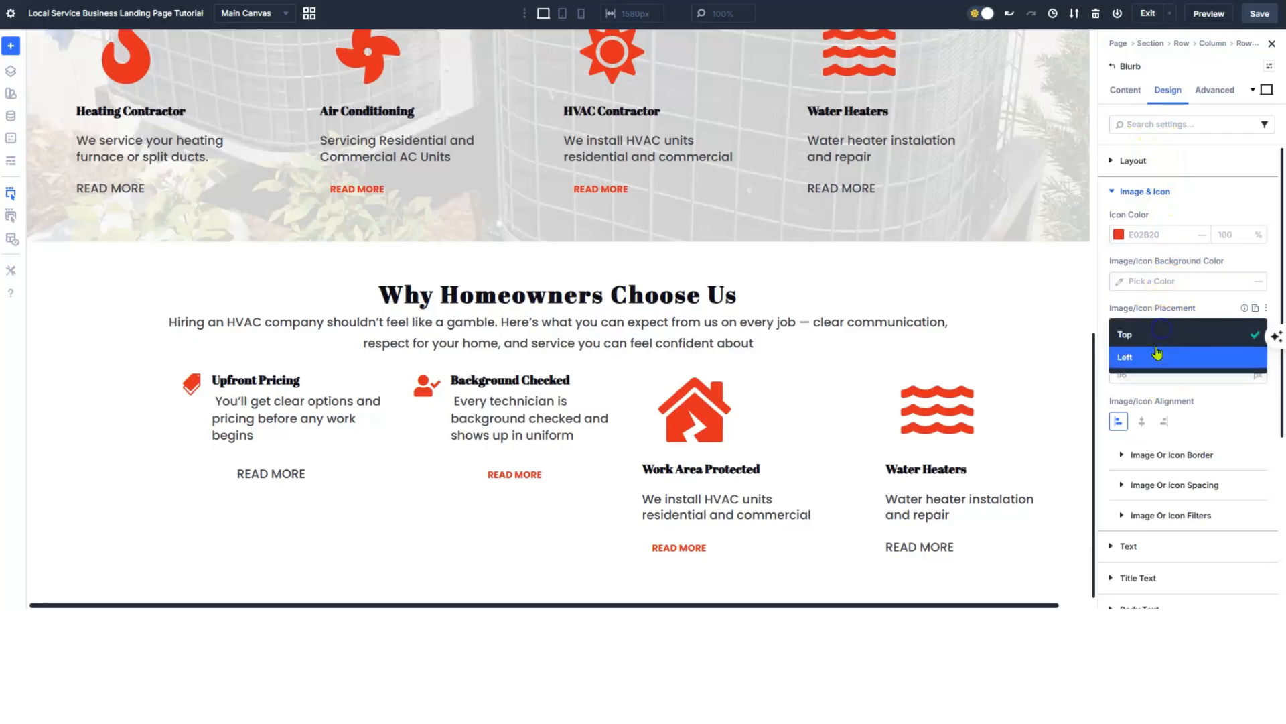
left_click(1149, 354)
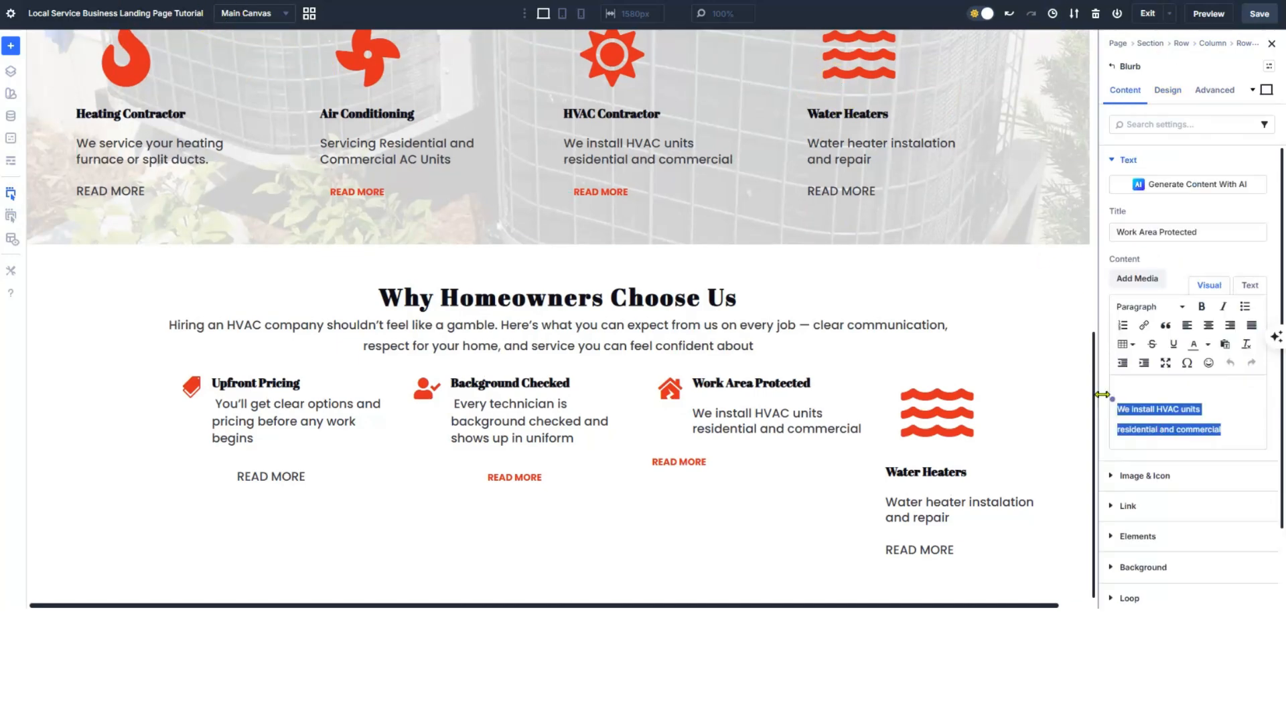
- Paste the drop cloths and shoe covers description and set its line height to 1.4 em
type("We protect your home with drop cloths, shoe covers, and a clean finish")
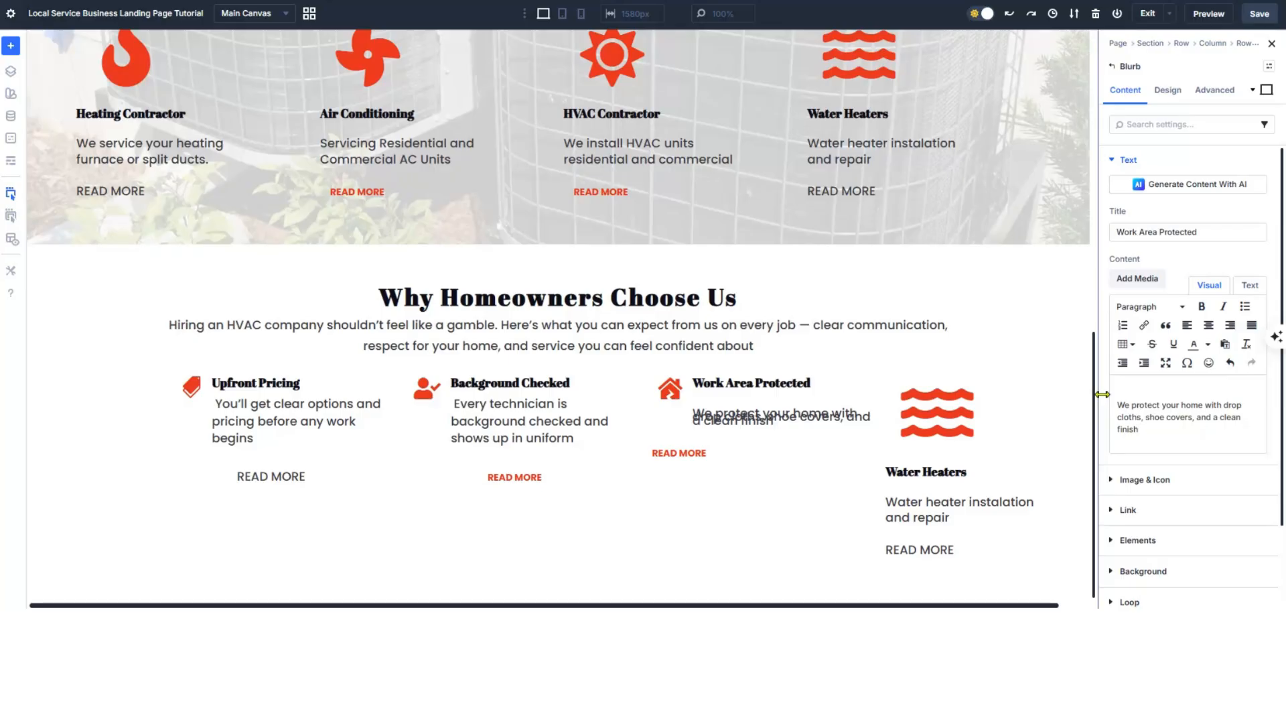
left_click(1168, 90)
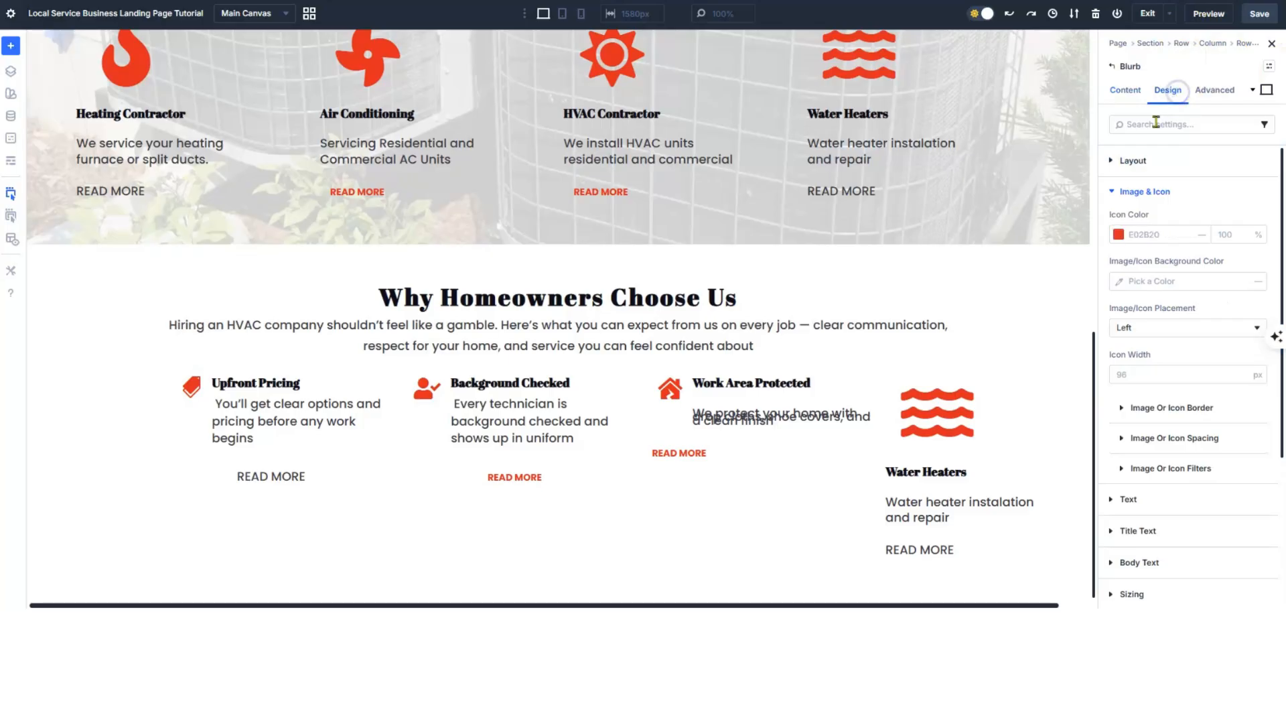
left_click(1110, 191)
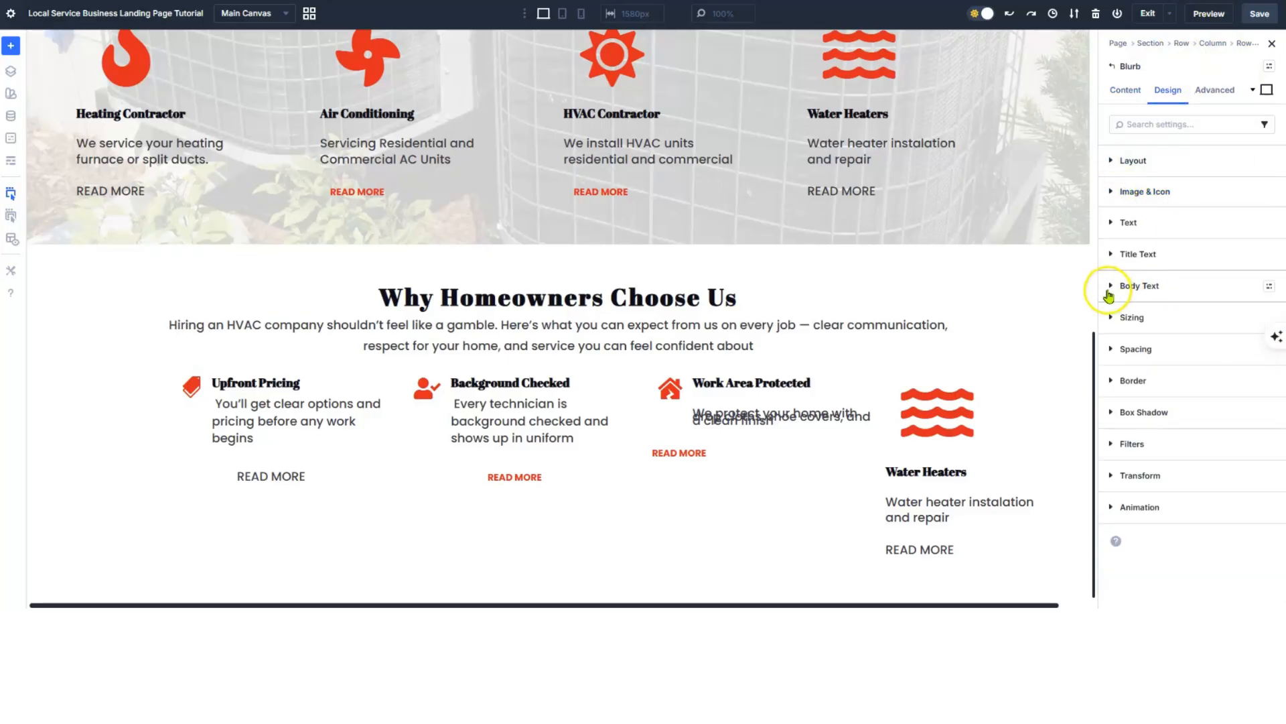
left_click(1109, 295)
scroll(1182, 365, "down", 2)
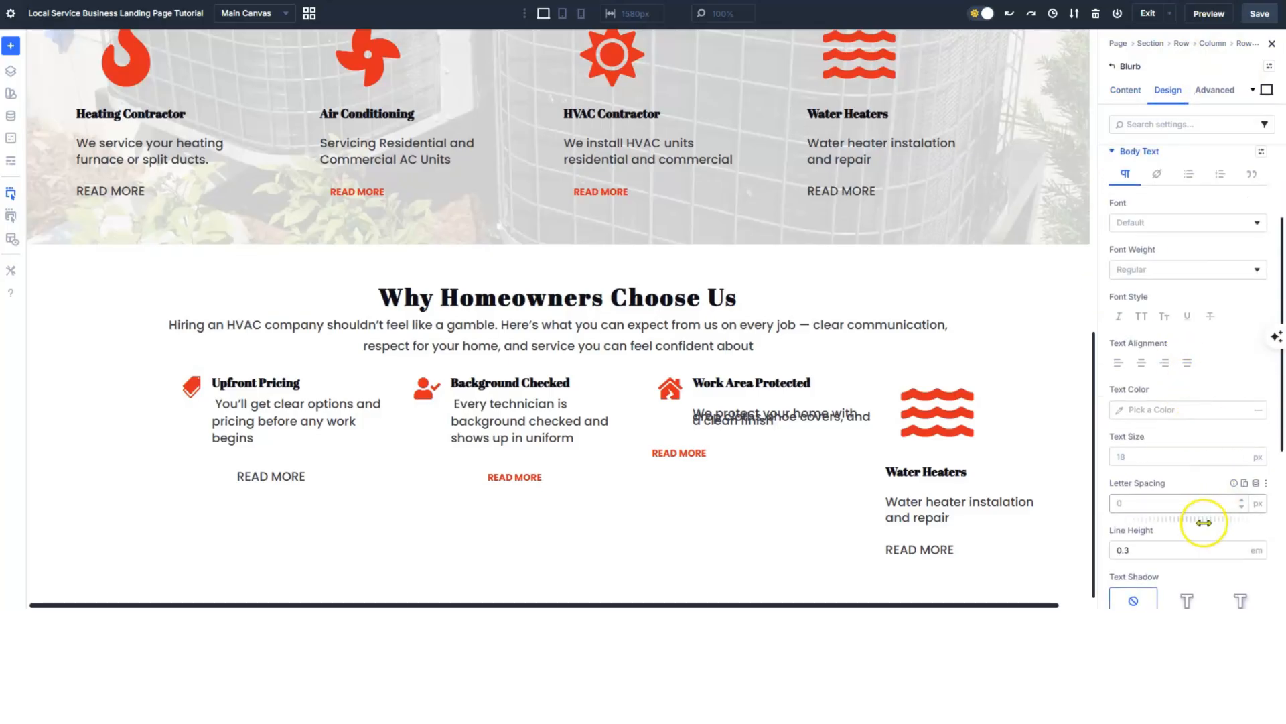
left_click(1239, 547)
left_click(1240, 547)
left_click(1240, 548)
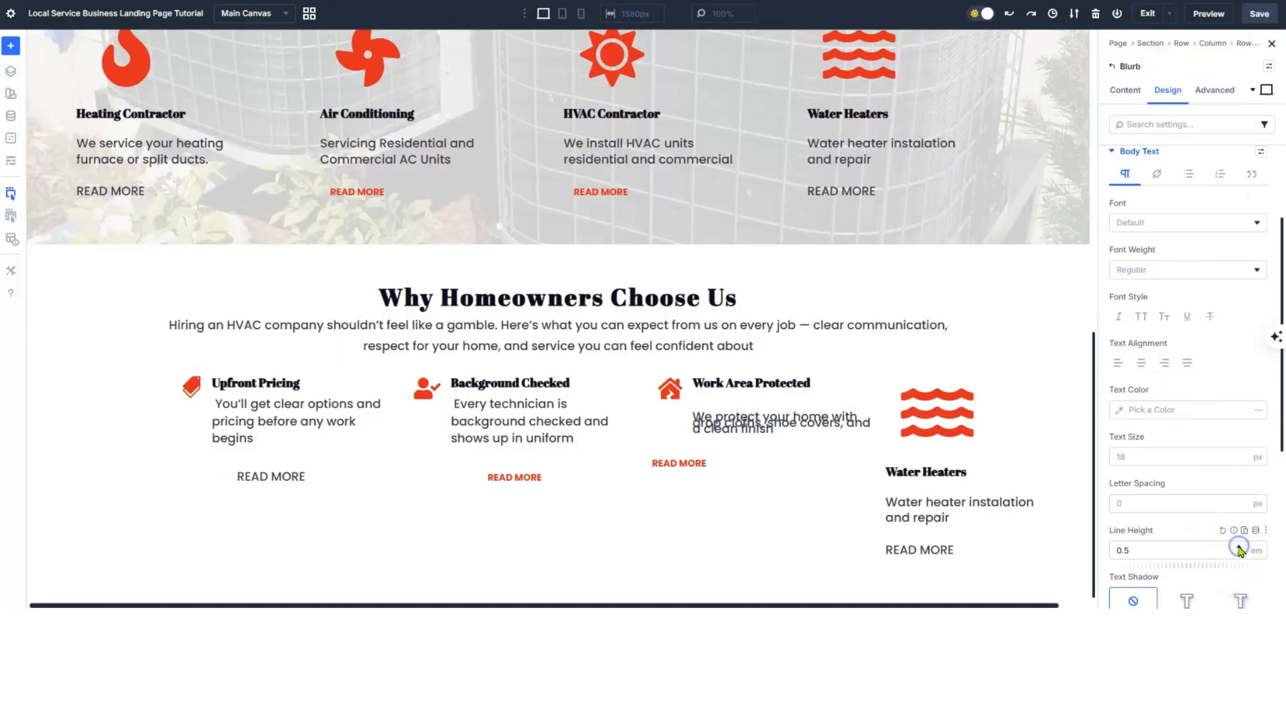
left_click(1240, 547)
left_click(1240, 547)
left_click(1240, 547)
left_click(1240, 547)
left_click(1239, 548)
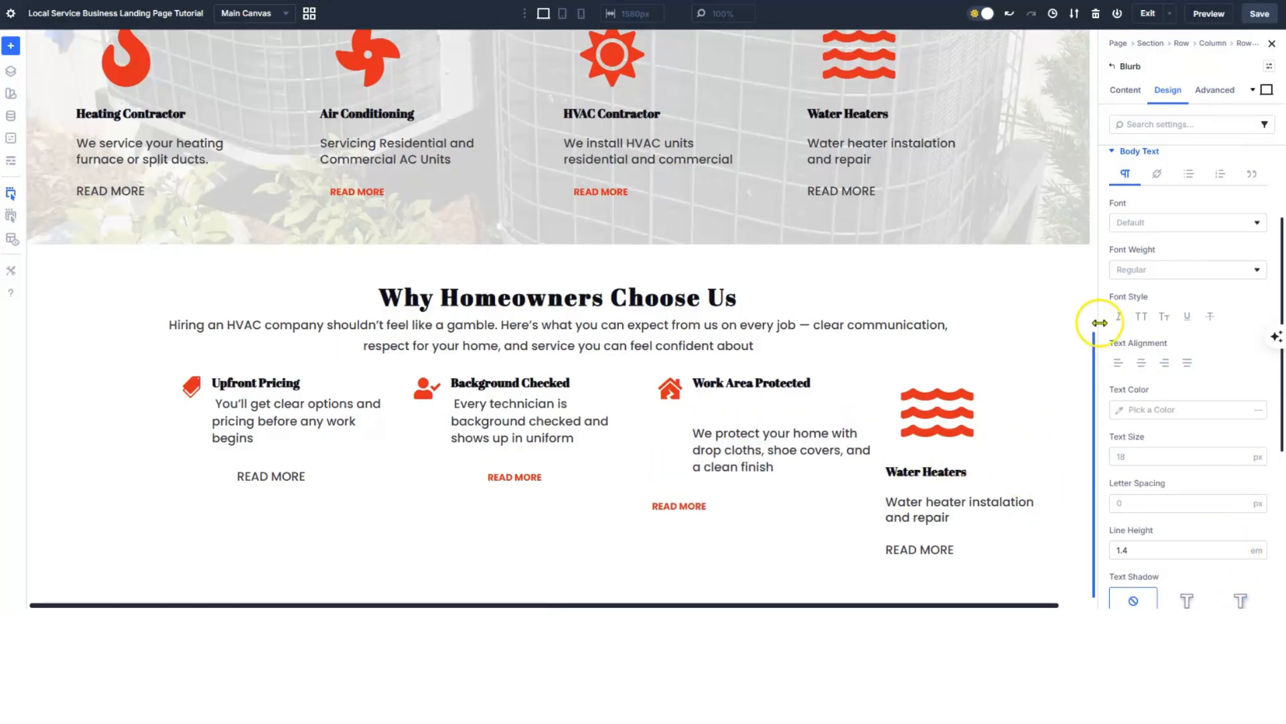
- Delete the blank line above the Work Area Protected description
left_click(1126, 90)
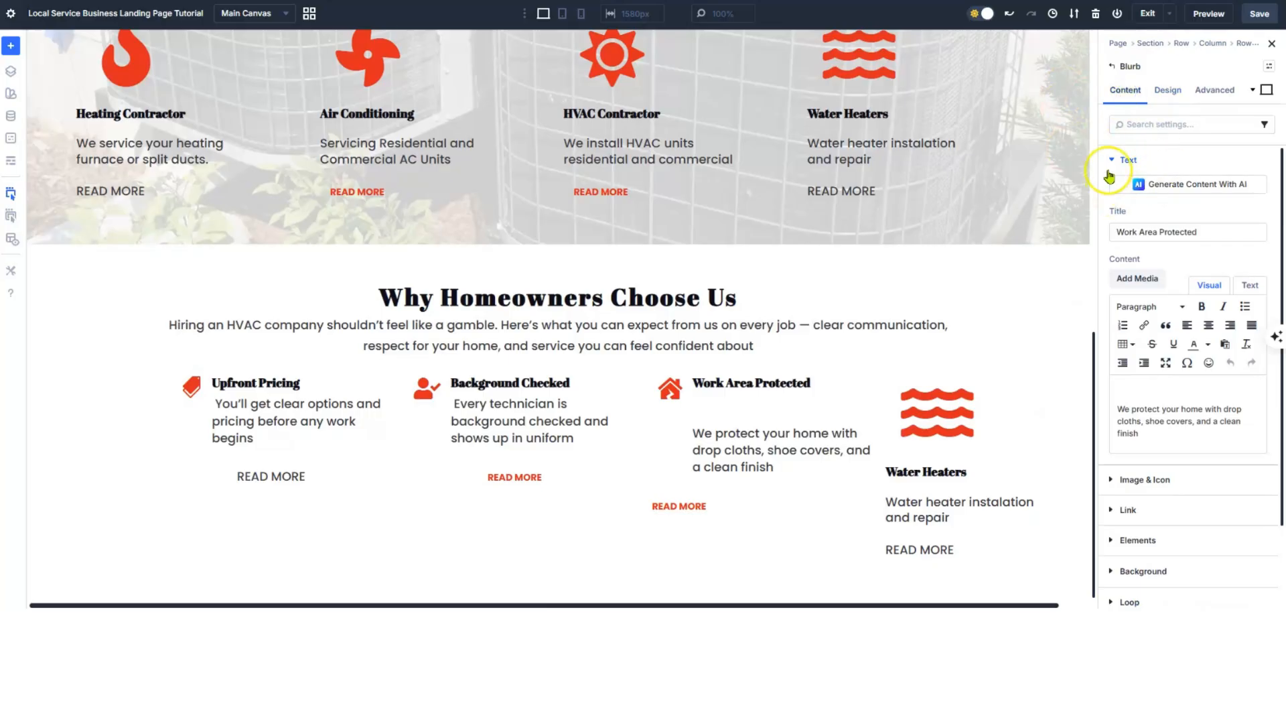
left_click(1116, 411)
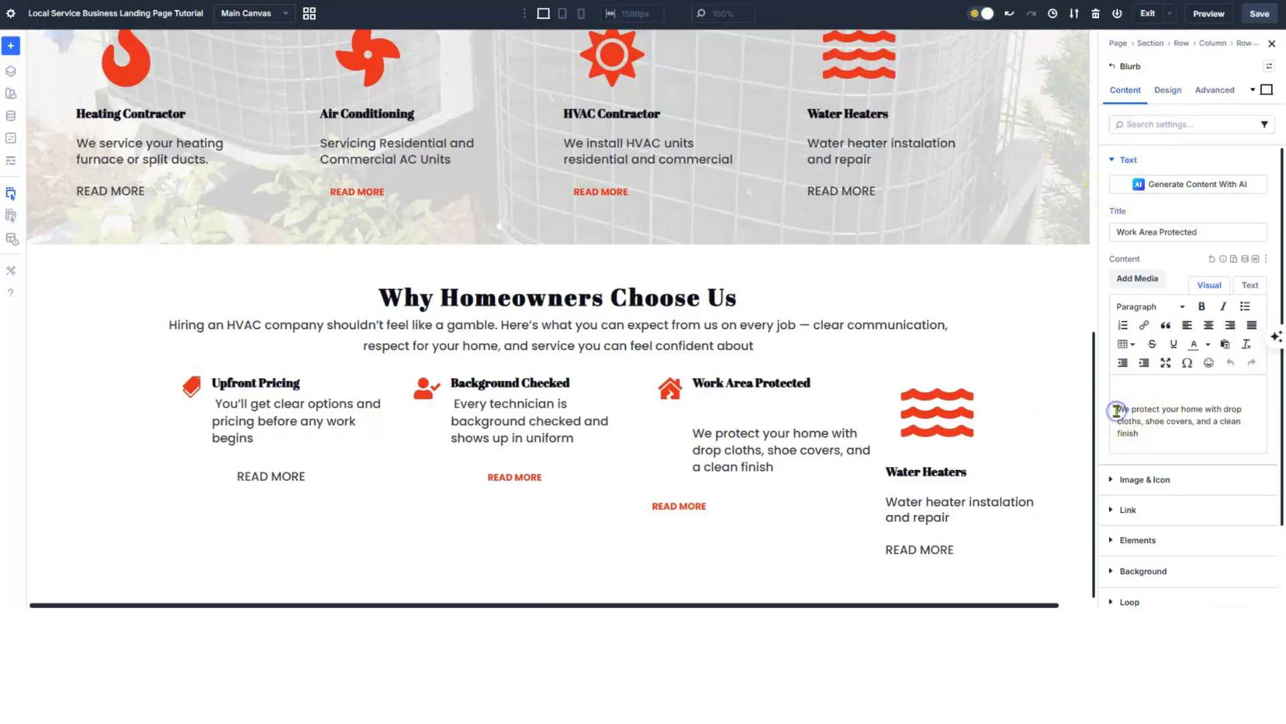
key("BackSpace")
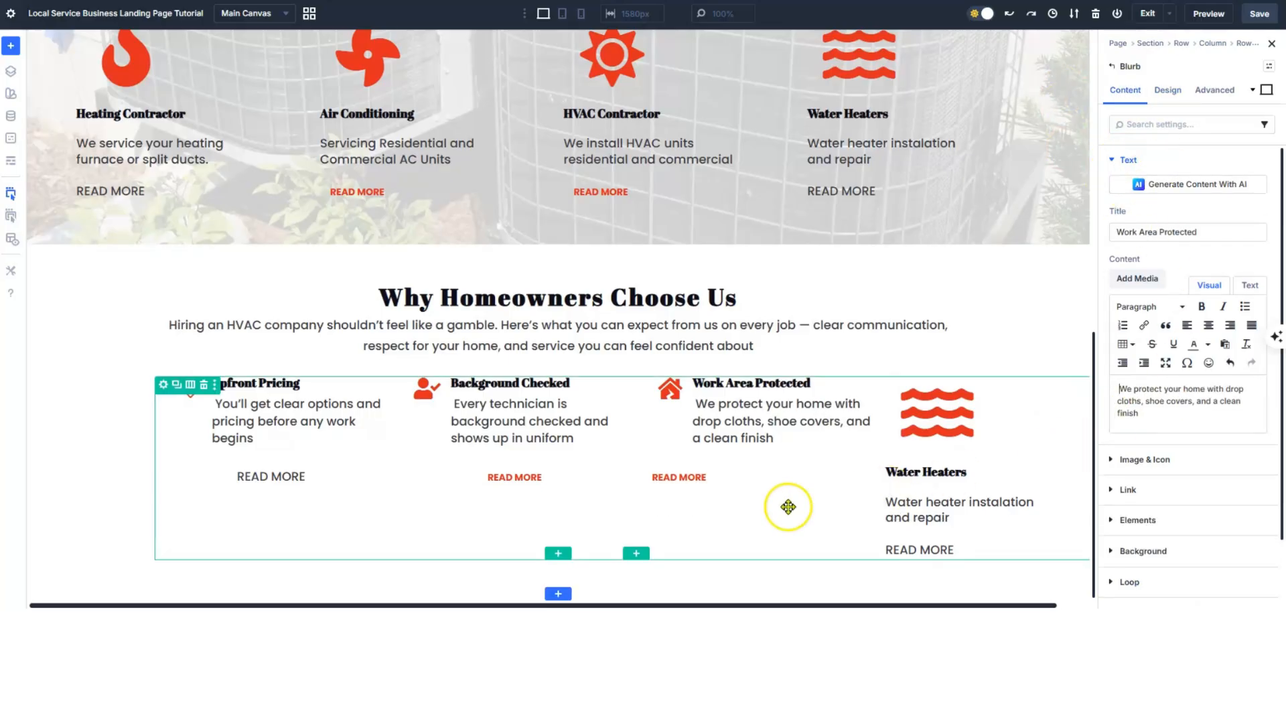
- Set the Work Area Protected READ MORE button's alignment to center
left_click(665, 475)
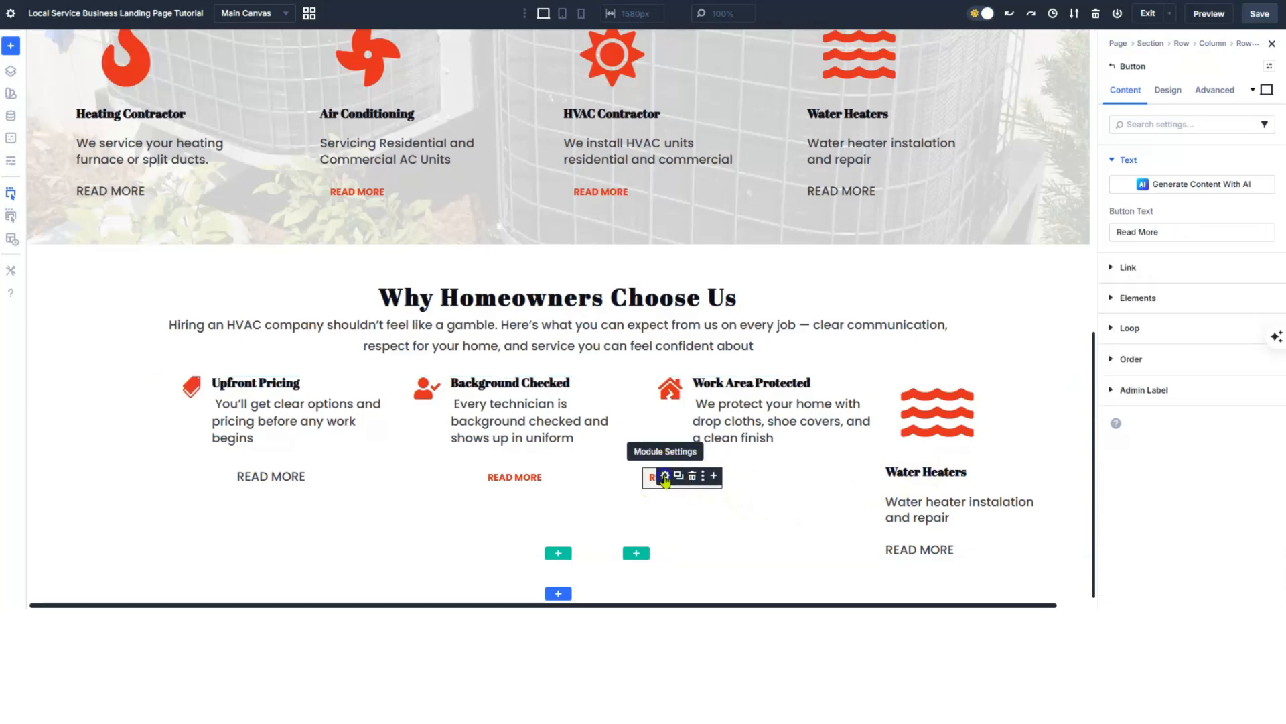
left_click(1169, 91)
left_click(1140, 191)
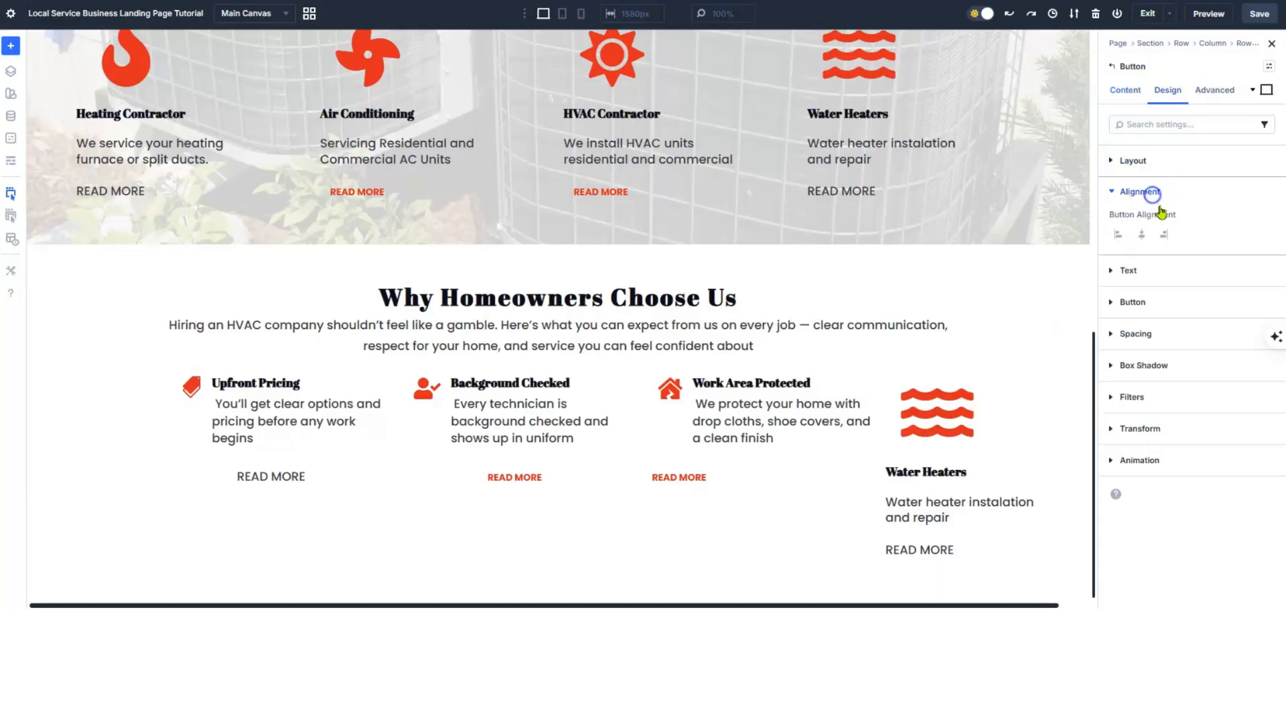
left_click(1142, 235)
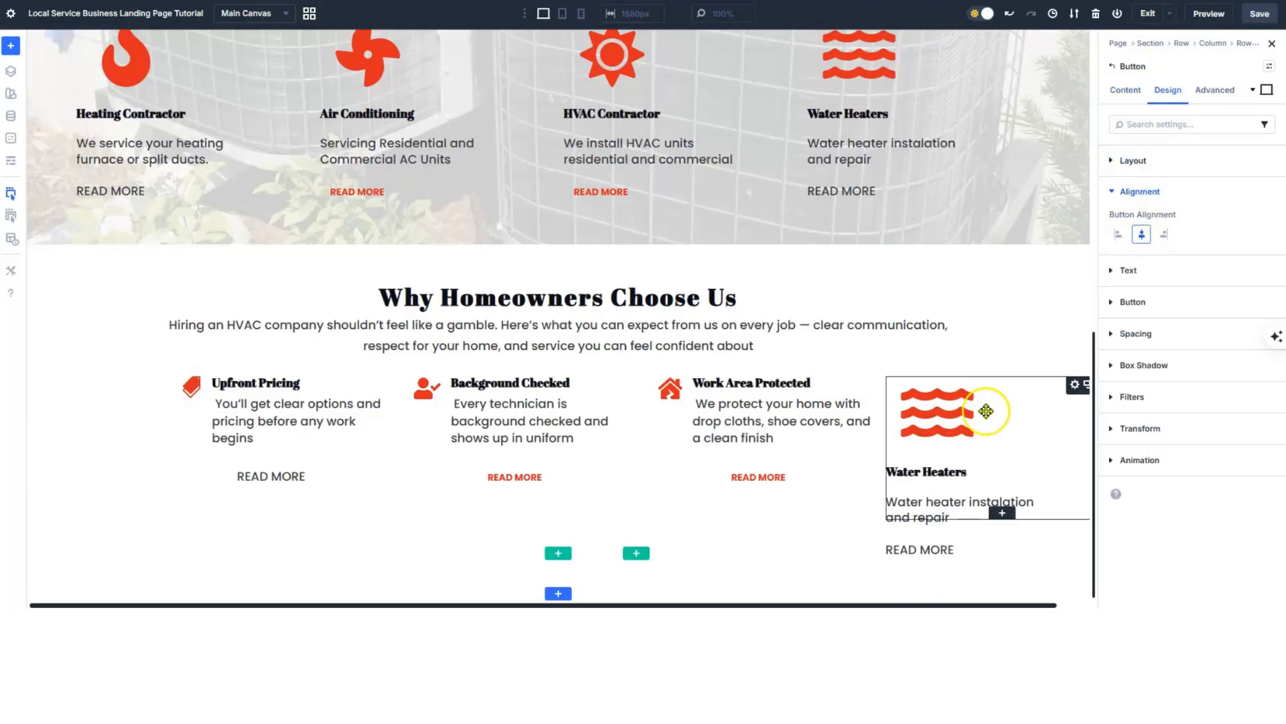
- Retitle the Water Heaters blurb as 'Work Guaranteed'
left_click(1073, 386)
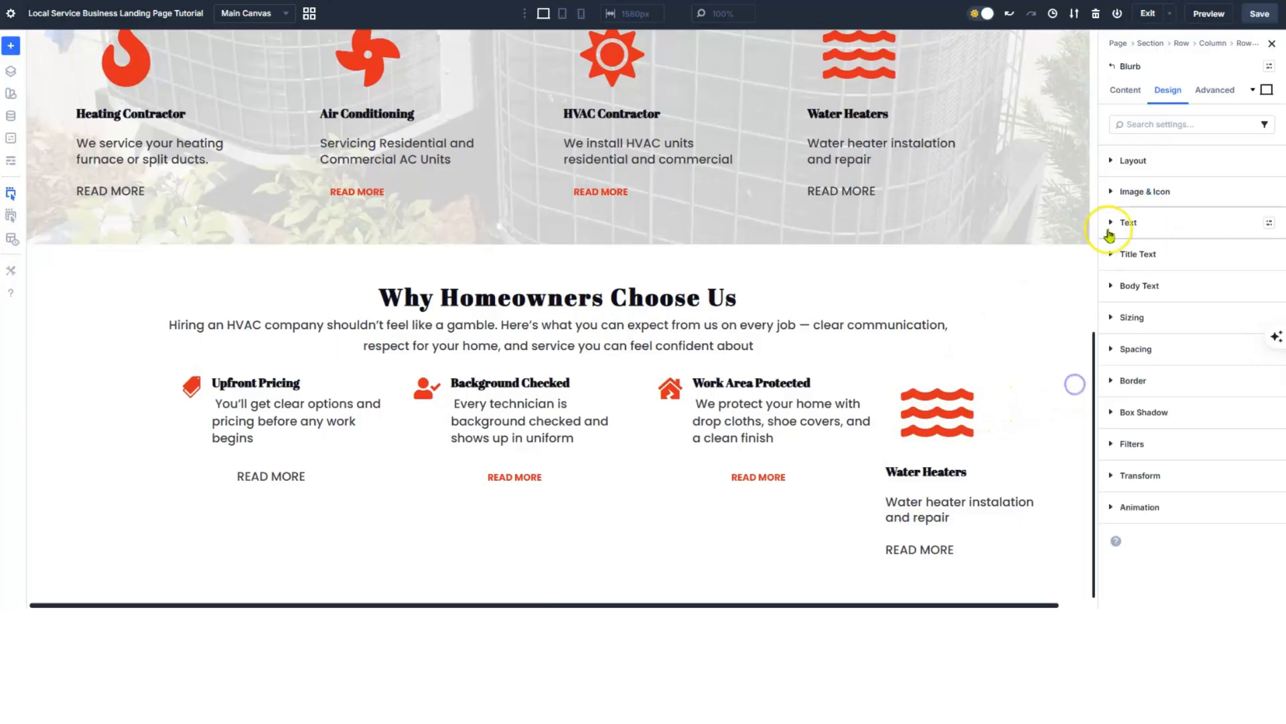
left_click(1125, 91)
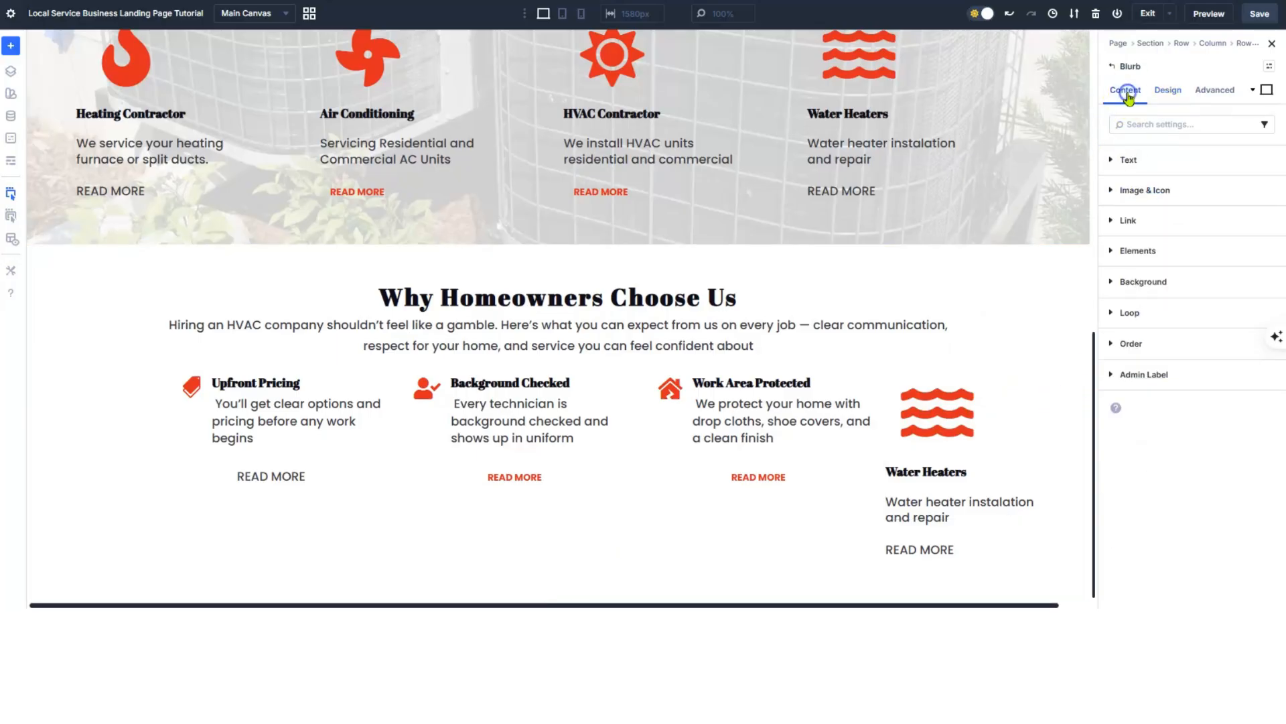
left_click(1113, 161)
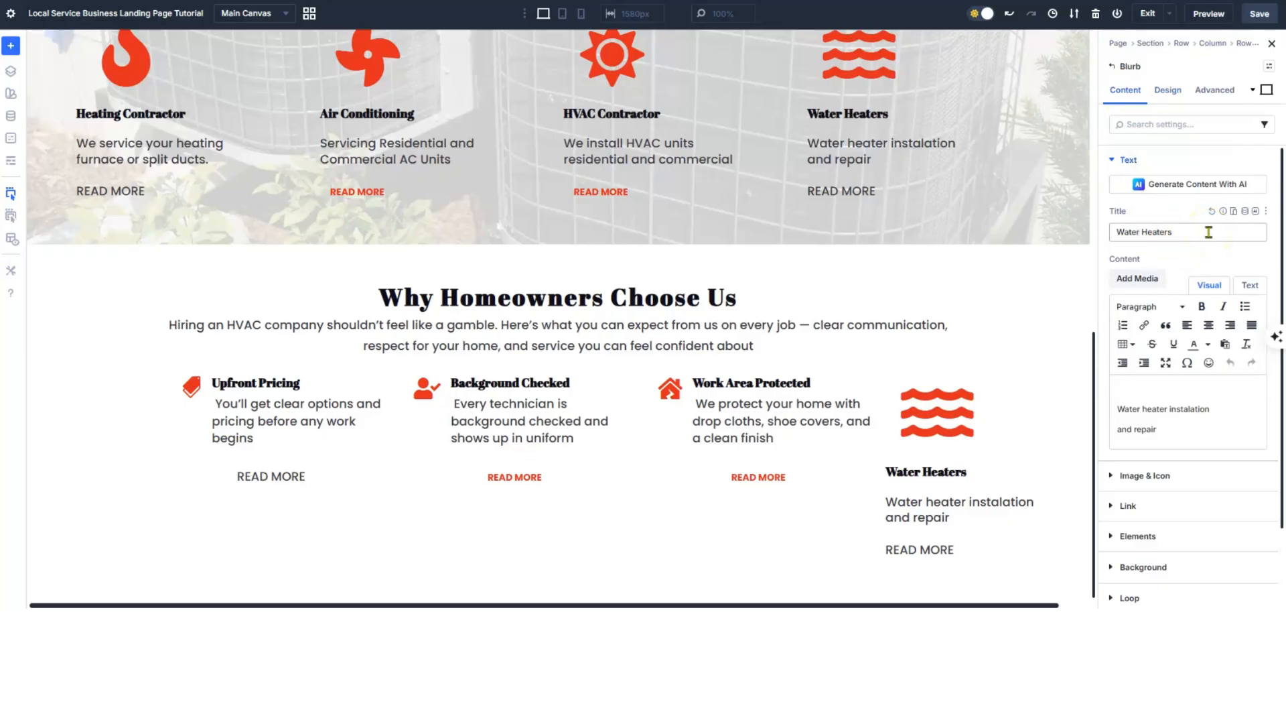
left_click_drag(1208, 230, 1114, 232)
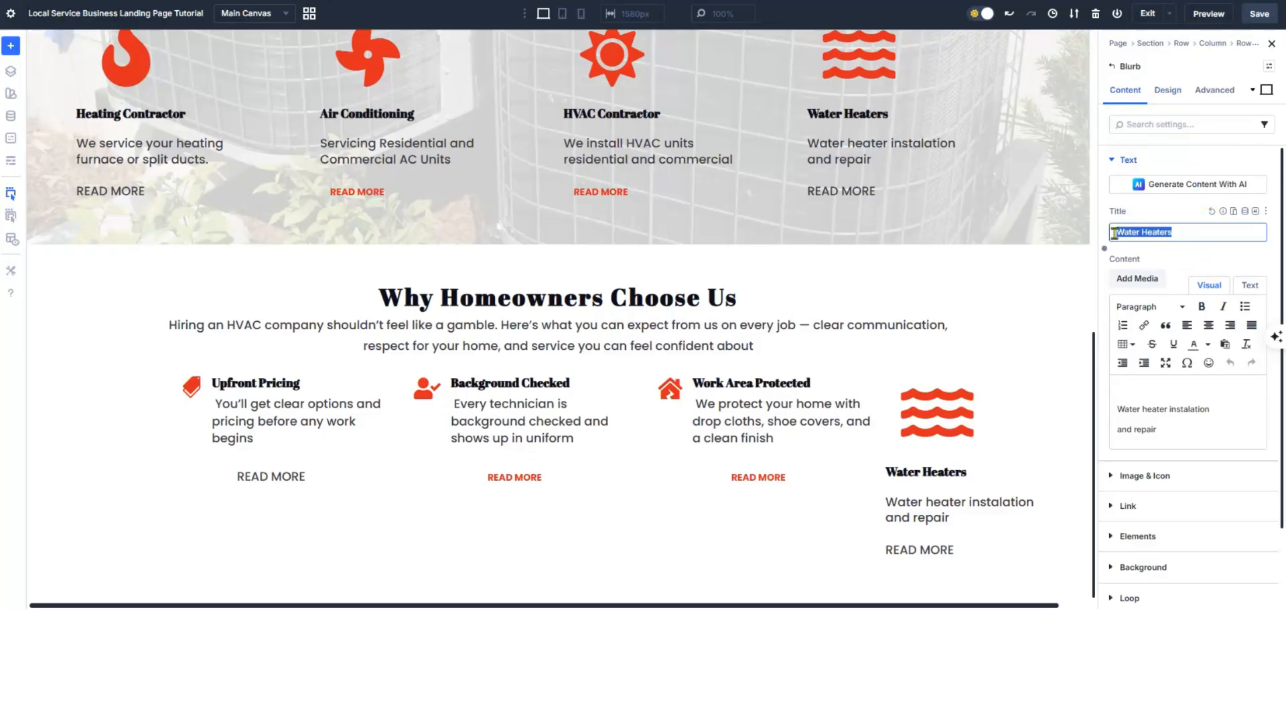
type("Work Guaranteed")
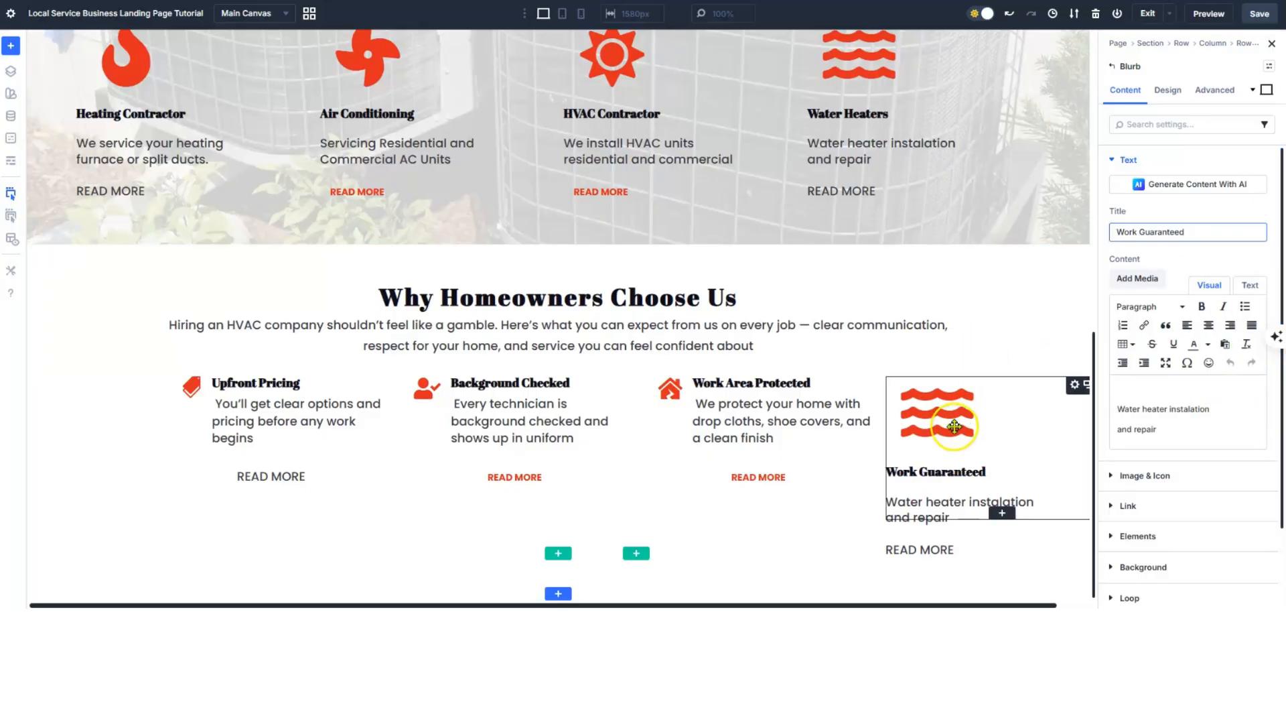
- Search the icon library and pick the stamp icon for Work Guaranteed
left_click(1145, 475)
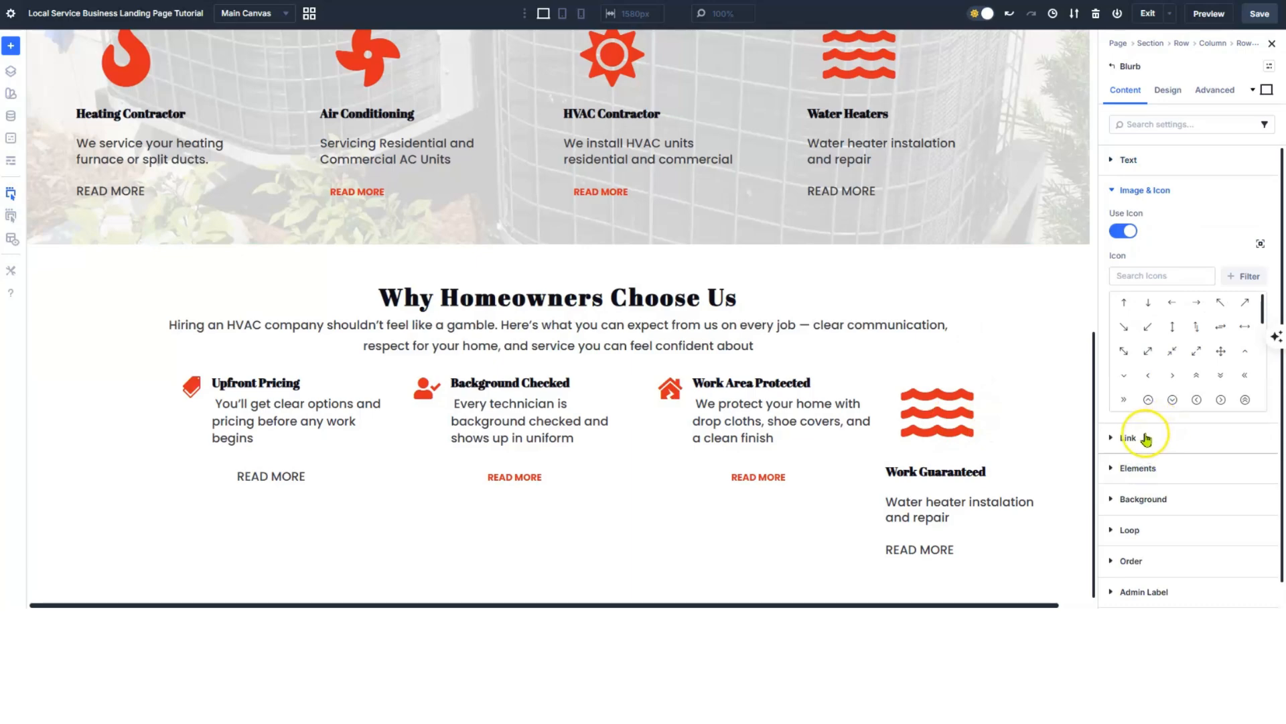
left_click(1158, 277)
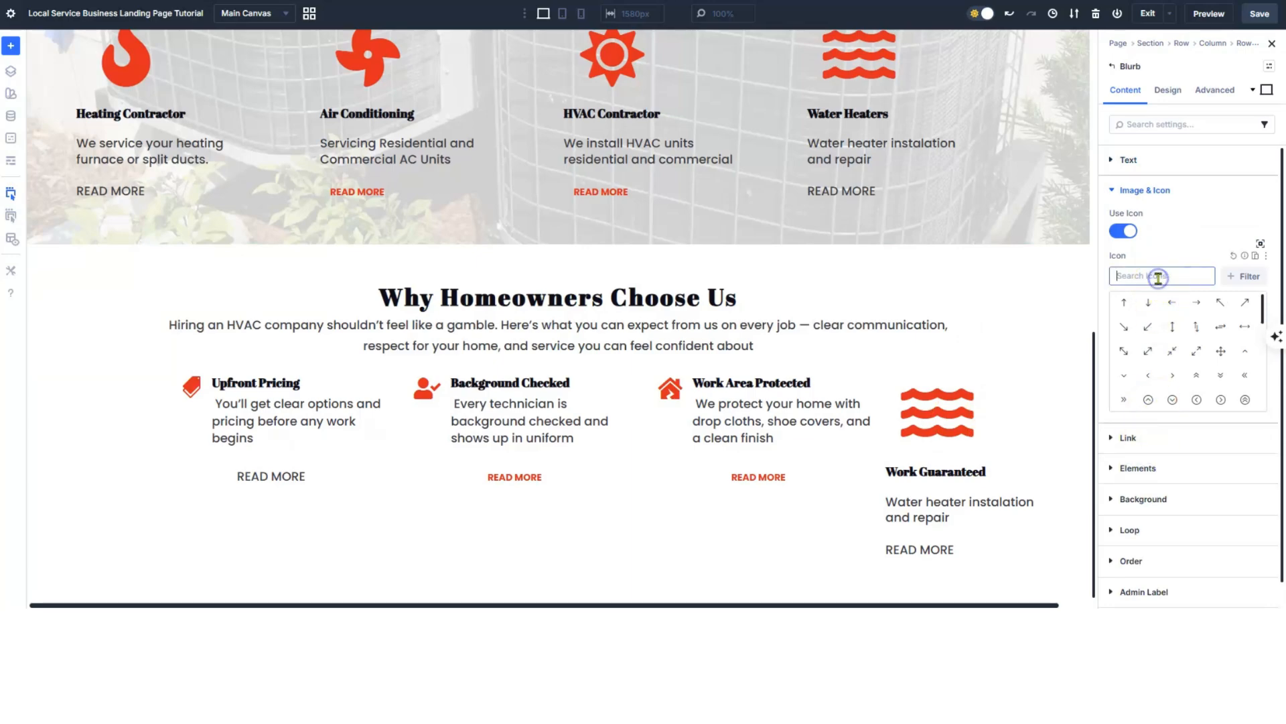
type("gau")
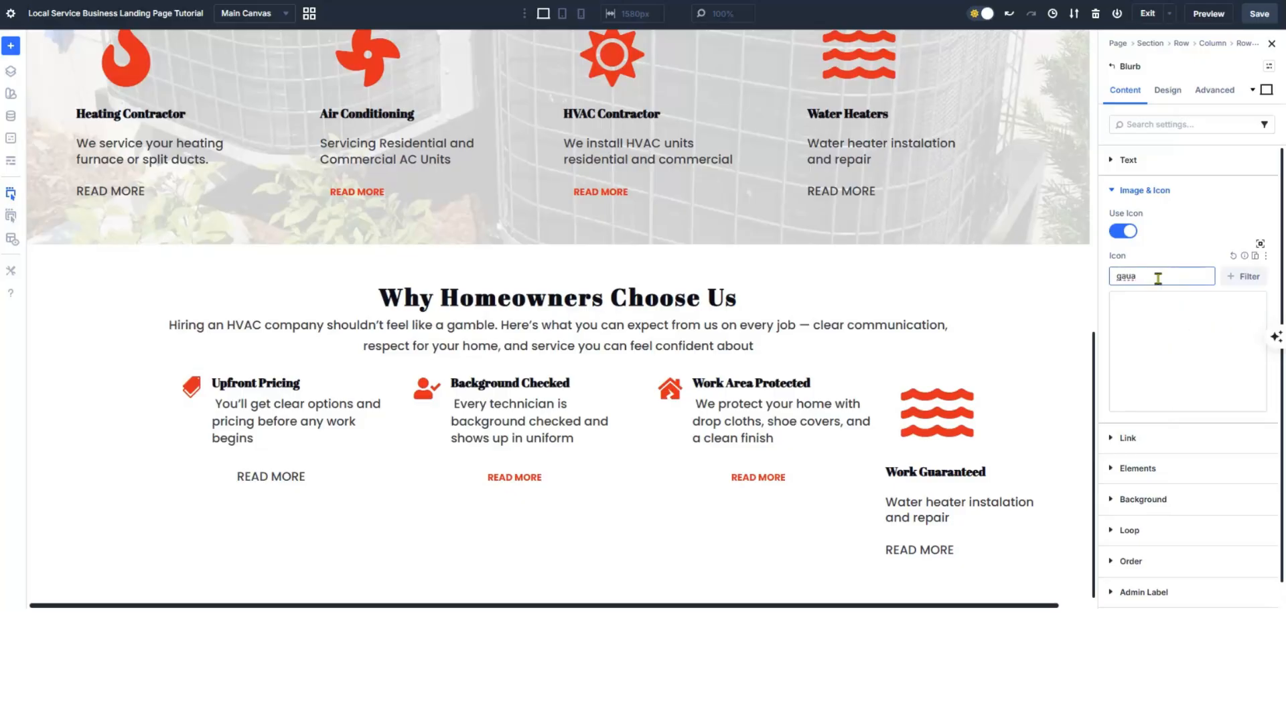
key("BackSpace")
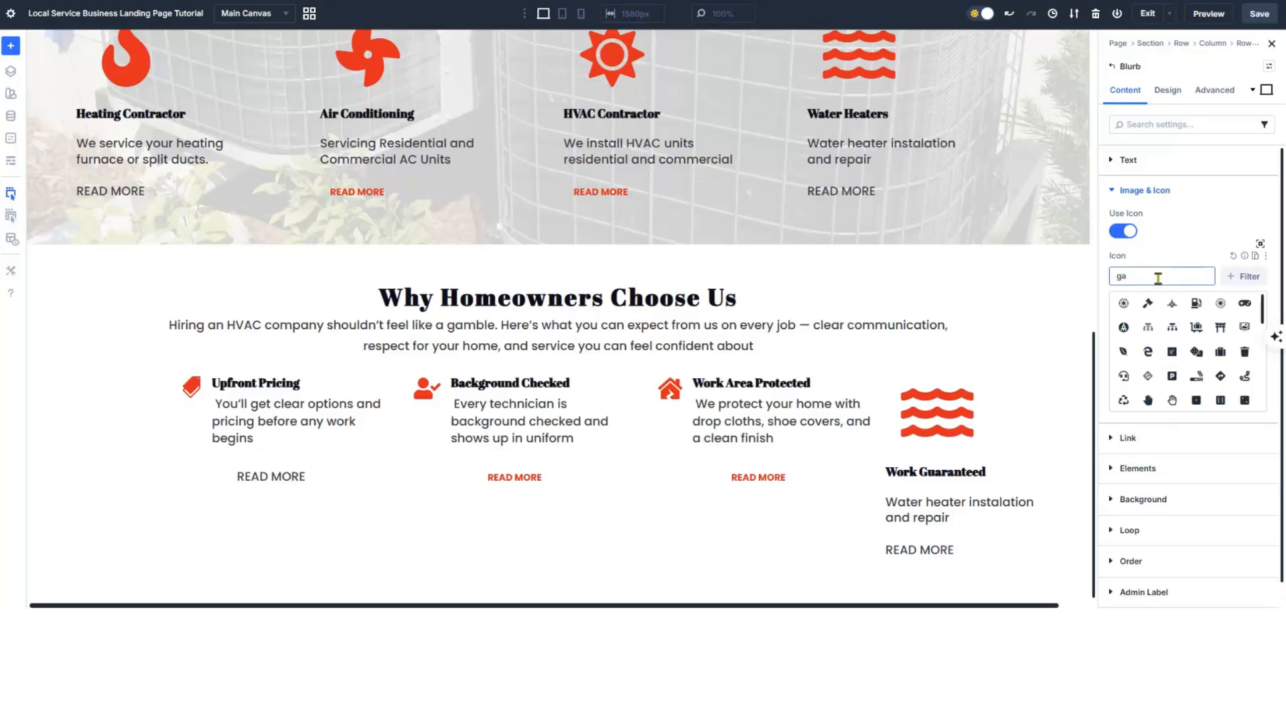
key("BackSpace")
key("BackSpace")
type("sea")
left_click(1124, 377)
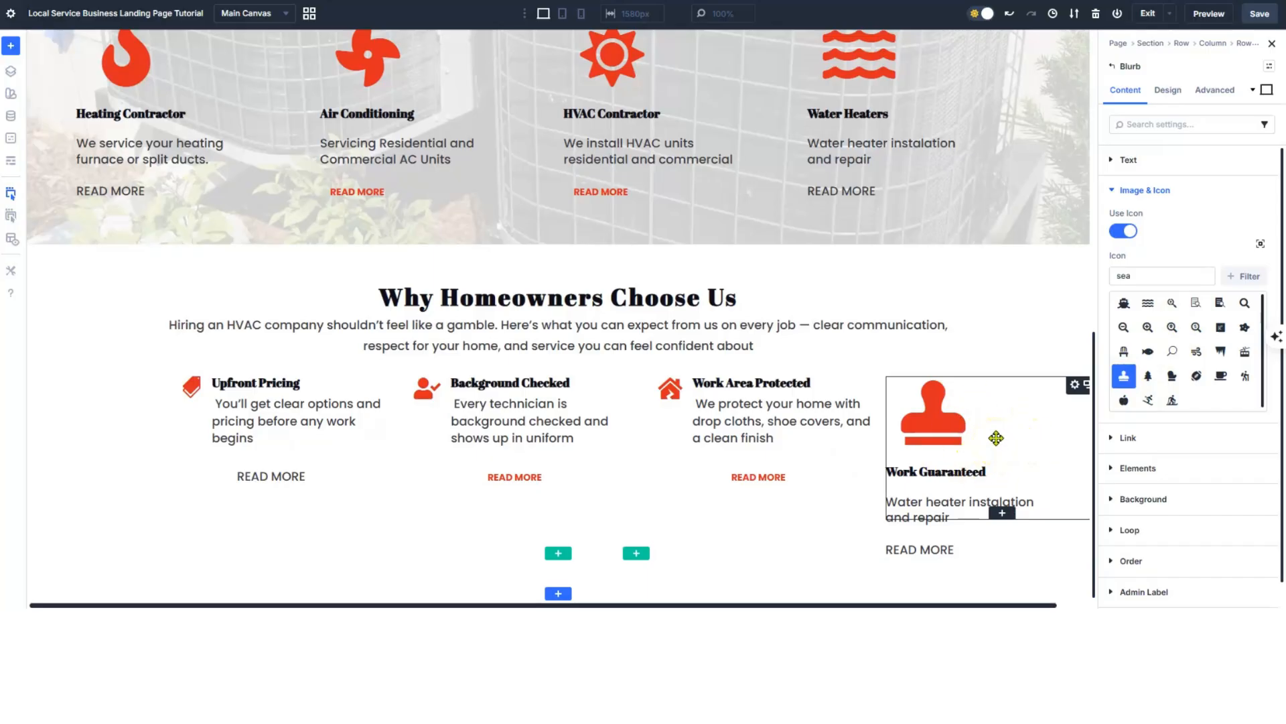
left_click(1170, 95)
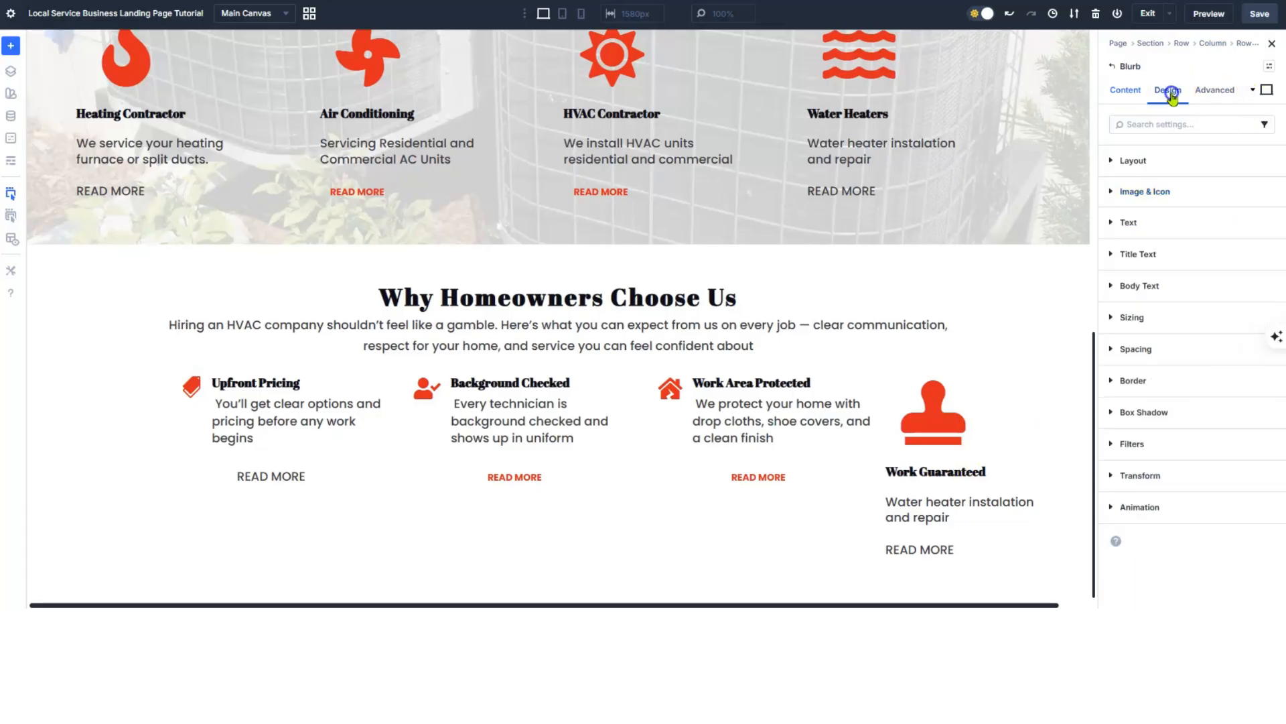
- Set the Work Guaranteed blurb's icon placement to Left, beside its title and text
left_click(1145, 192)
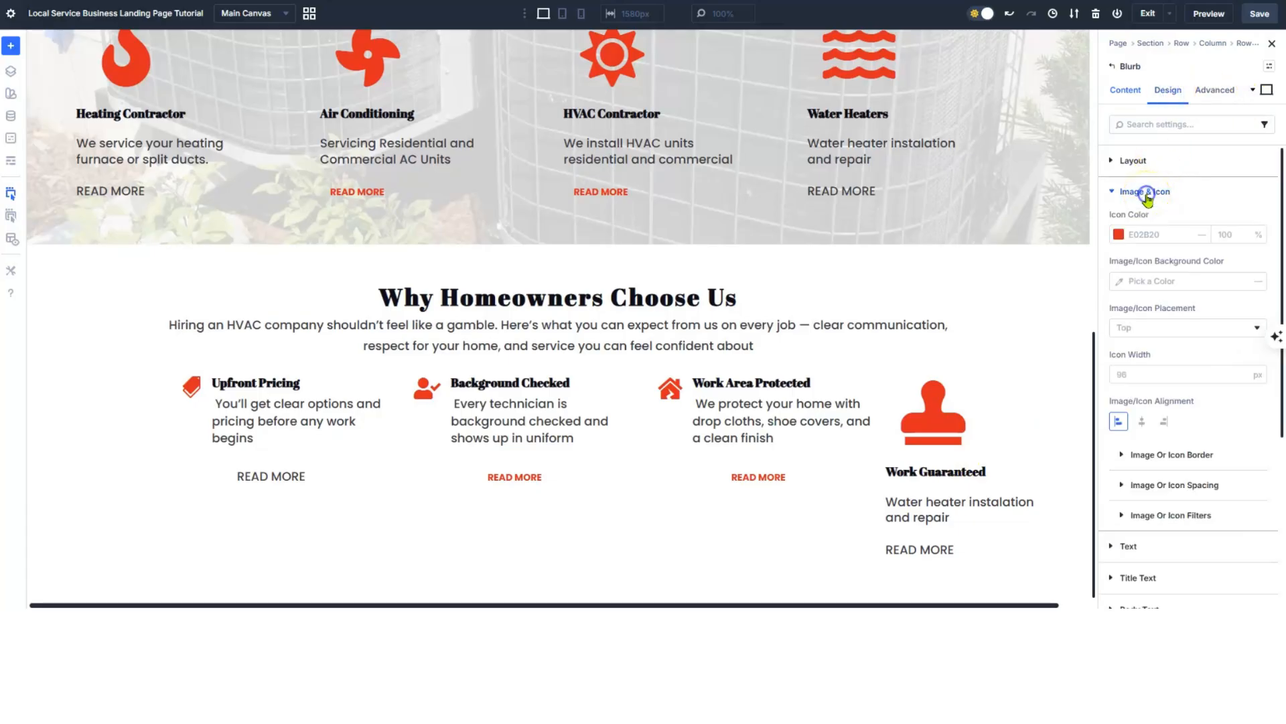
left_click(1147, 328)
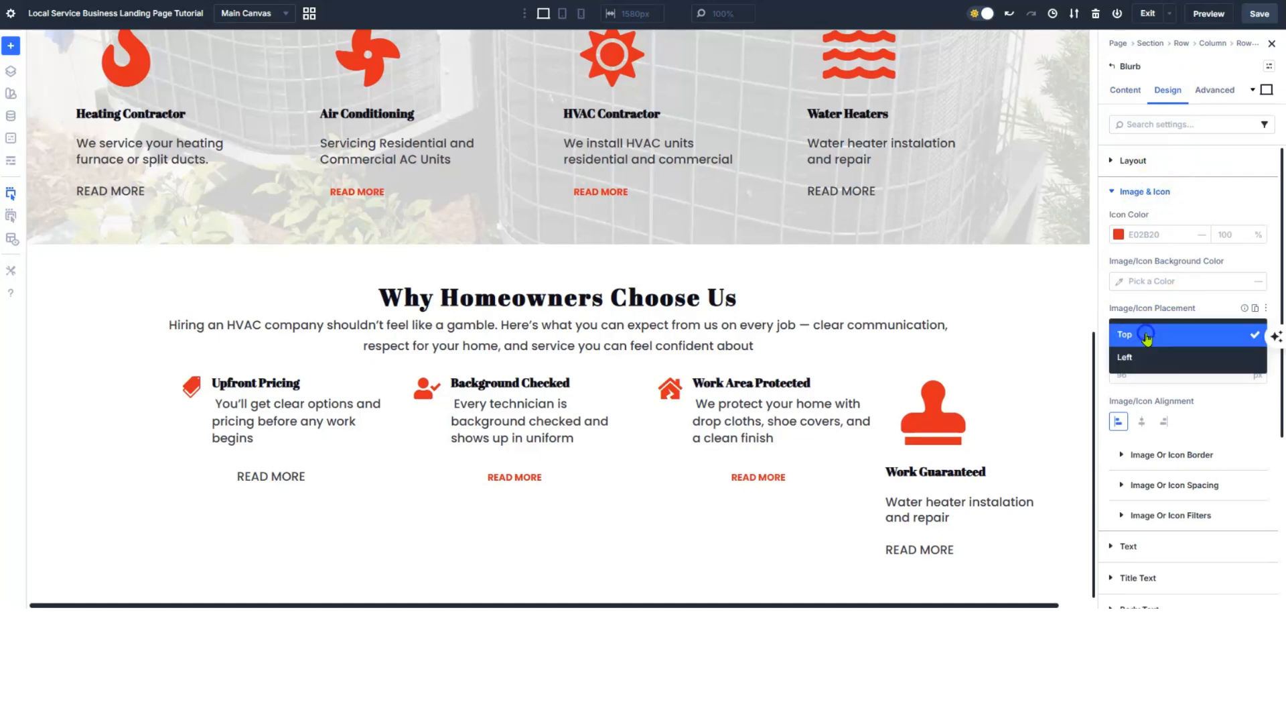
left_click(1132, 359)
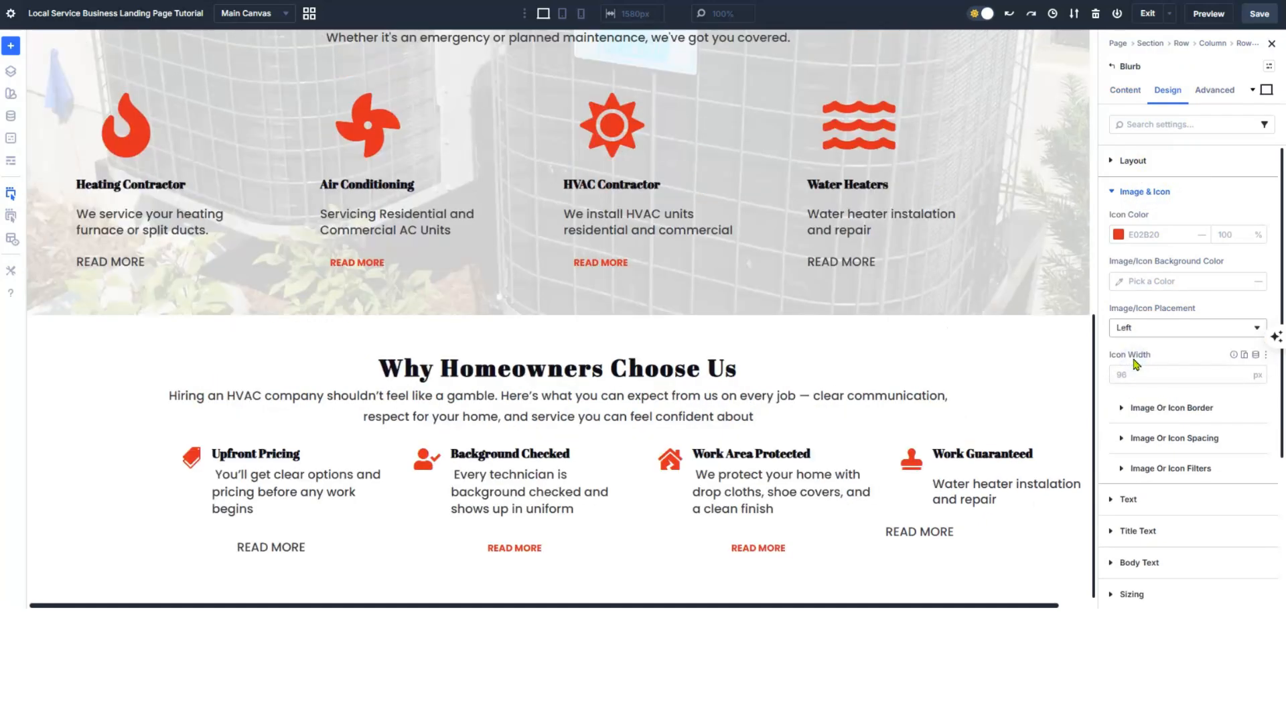
left_click(1130, 366)
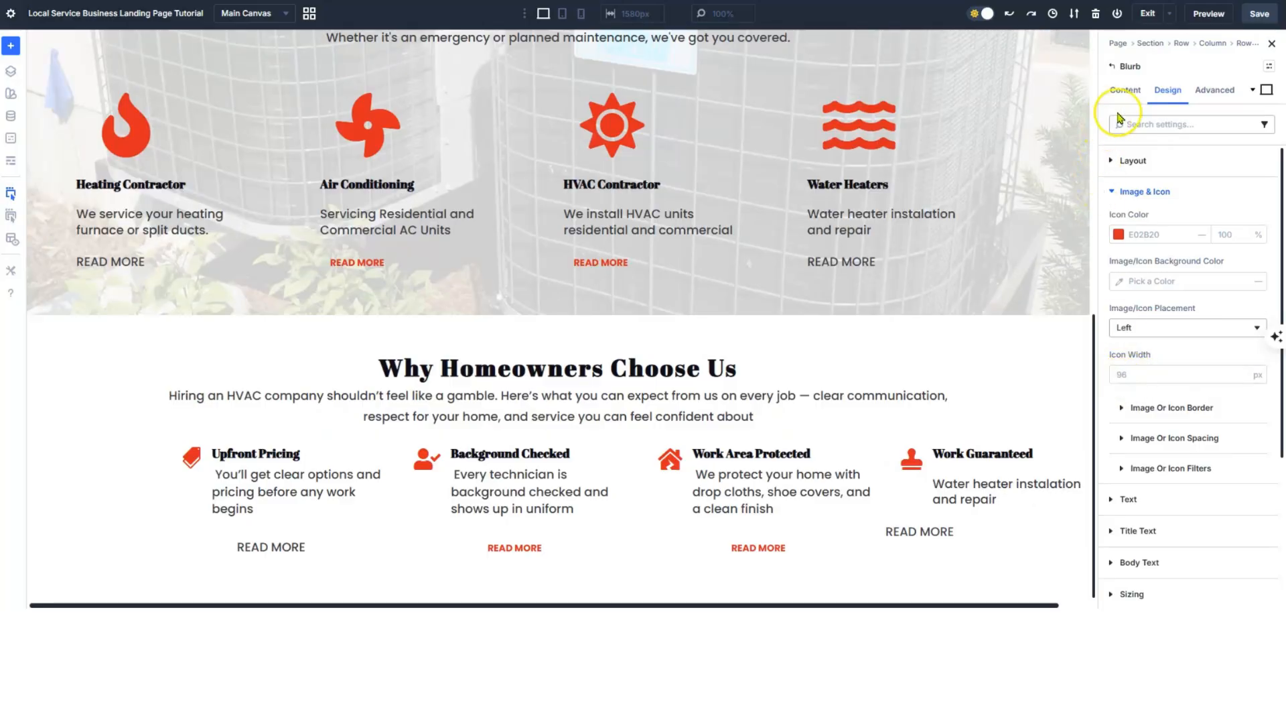
left_click(1125, 90)
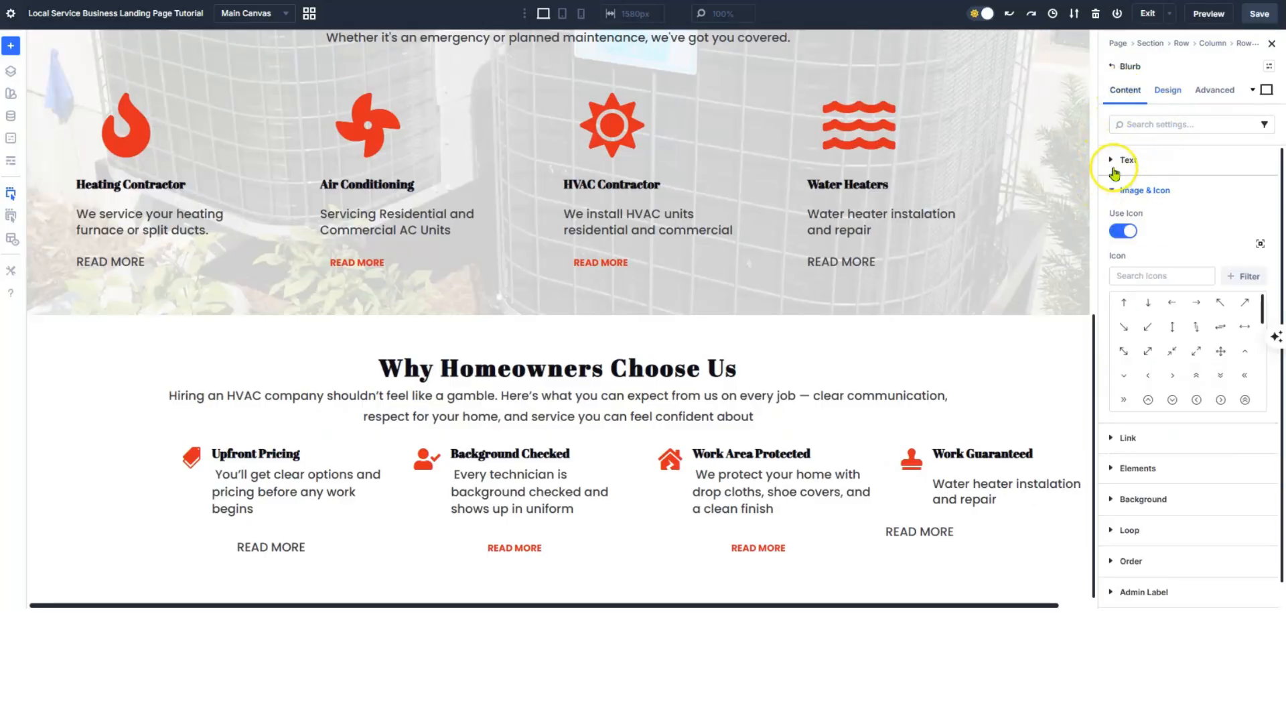
- Set the Work Guaranteed blurb's body text line height to 1.4em
left_click(1114, 163)
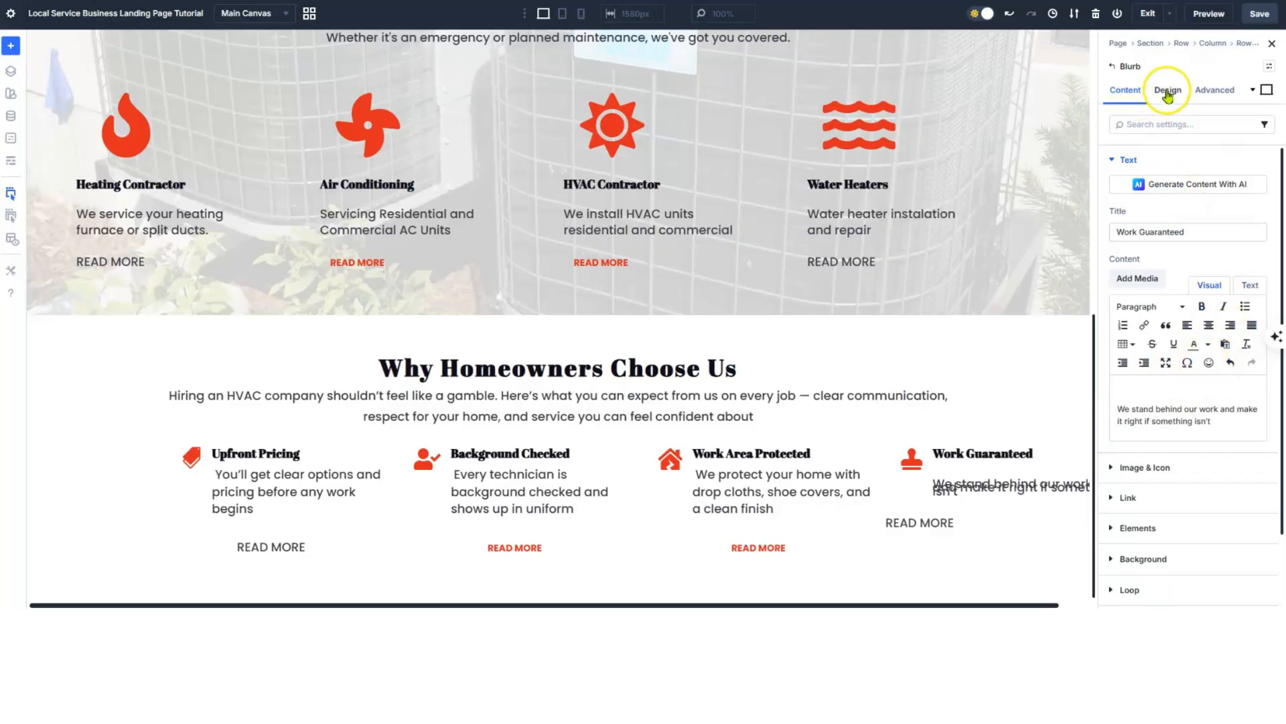
left_click(1167, 91)
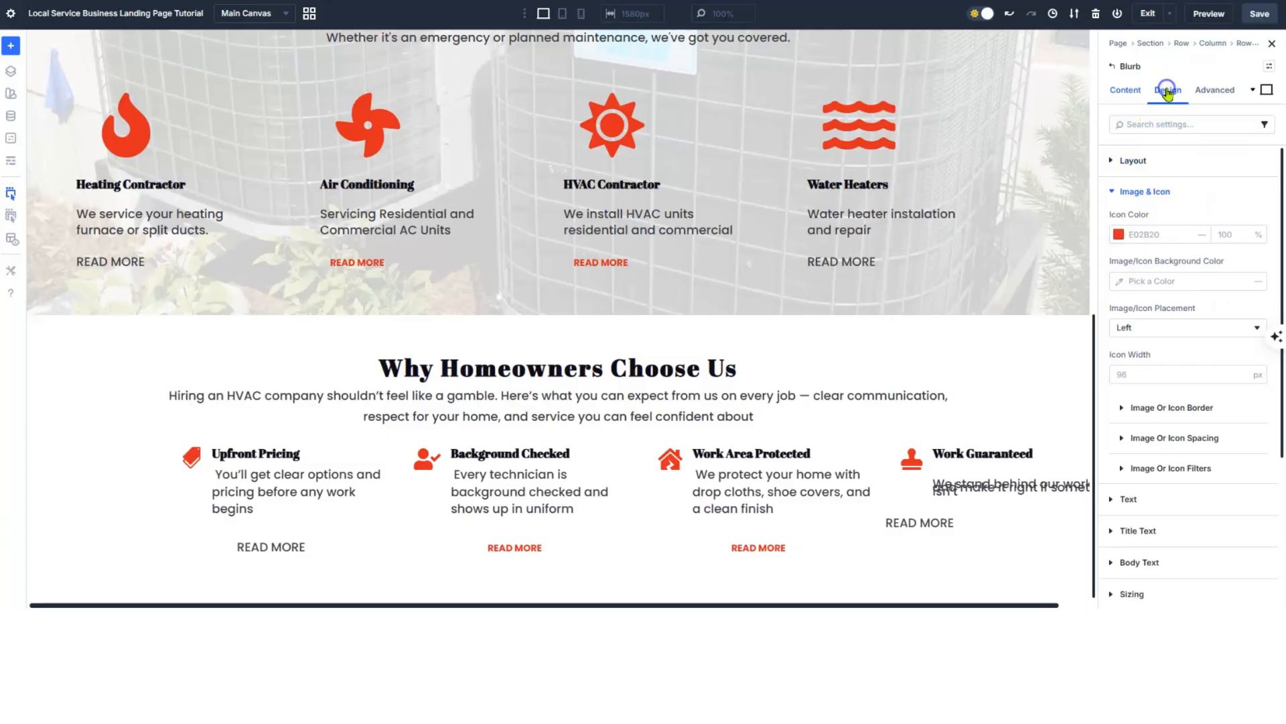
left_click(1113, 193)
left_click(1111, 287)
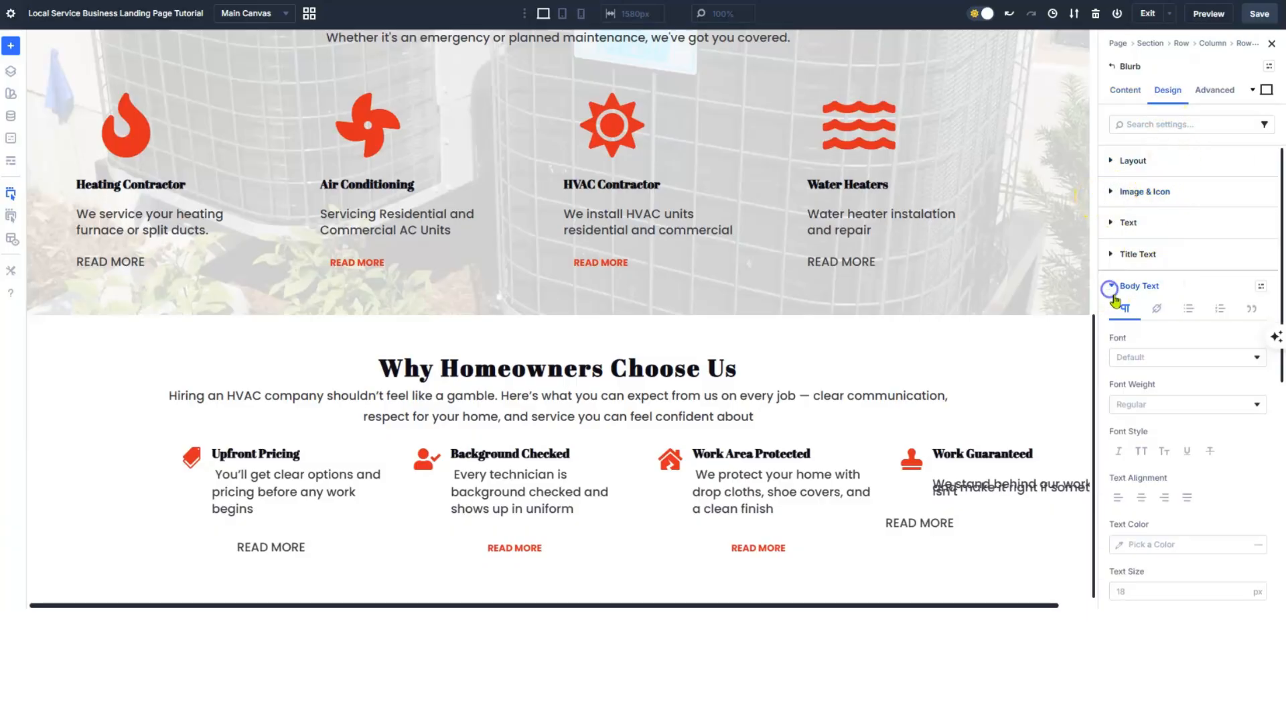
scroll(1177, 414, "down", 3)
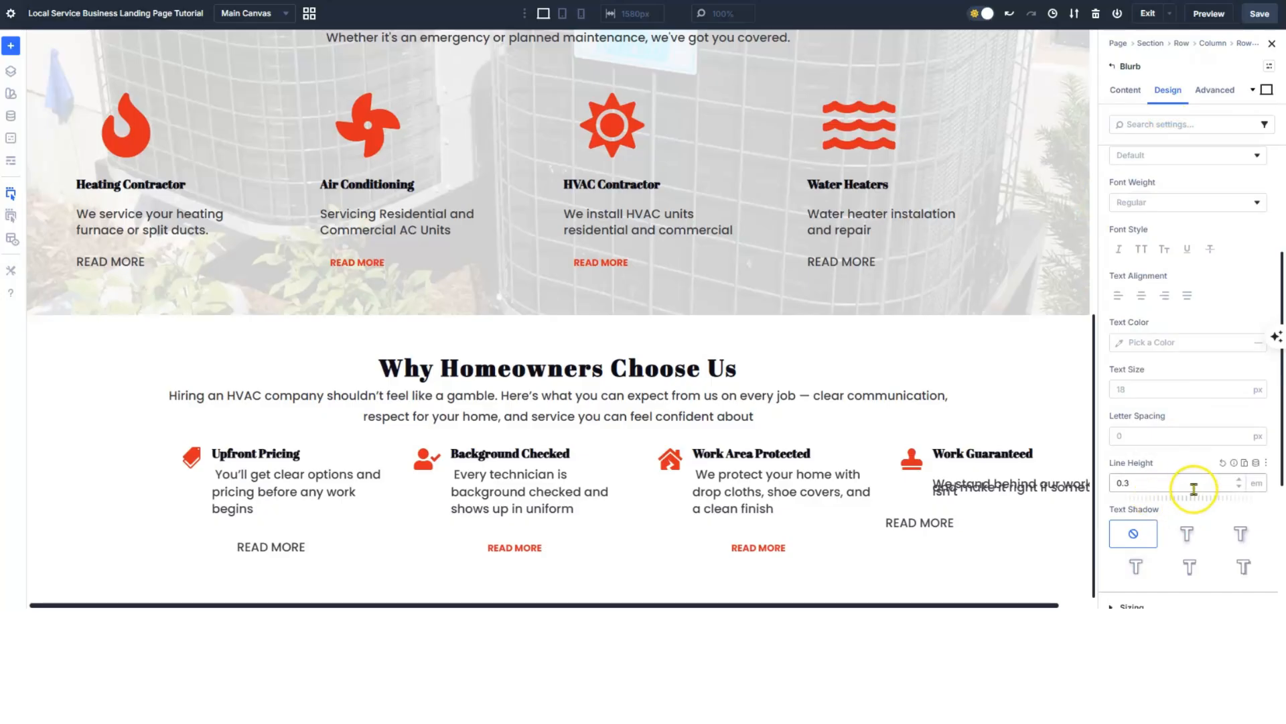
left_click(1240, 480)
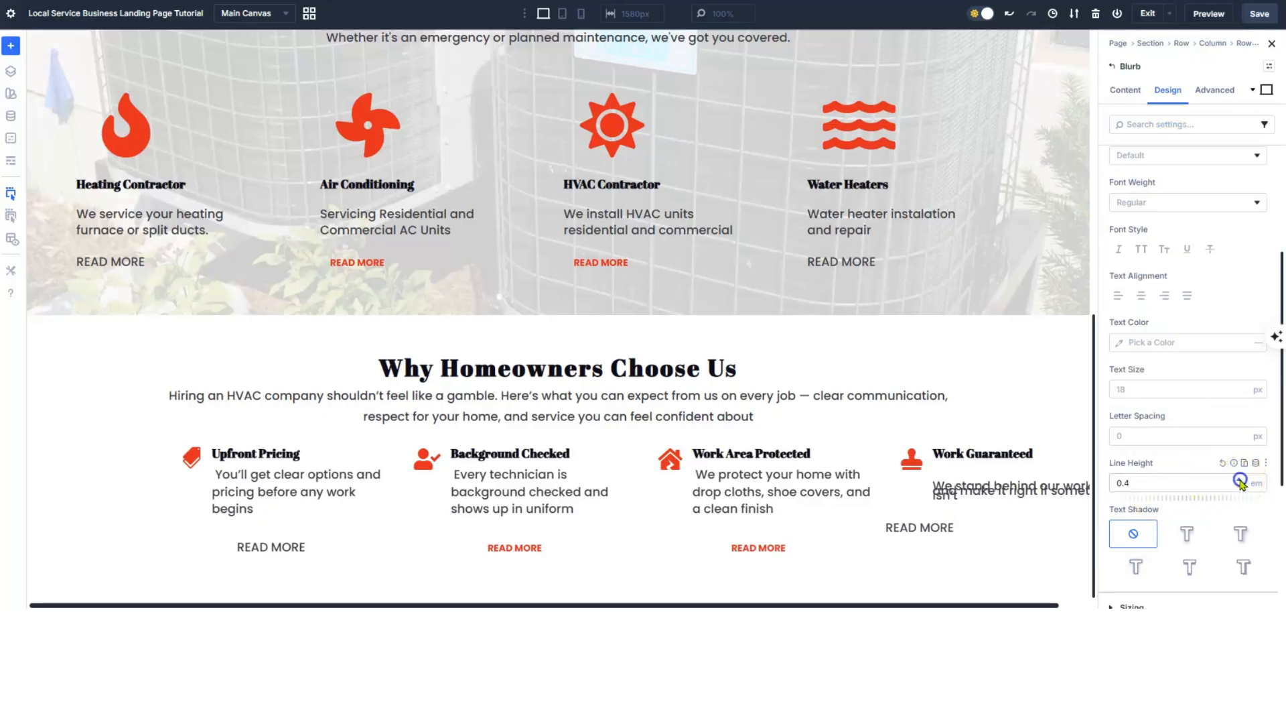
left_click(1240, 479)
left_click(1240, 479)
left_click(1240, 480)
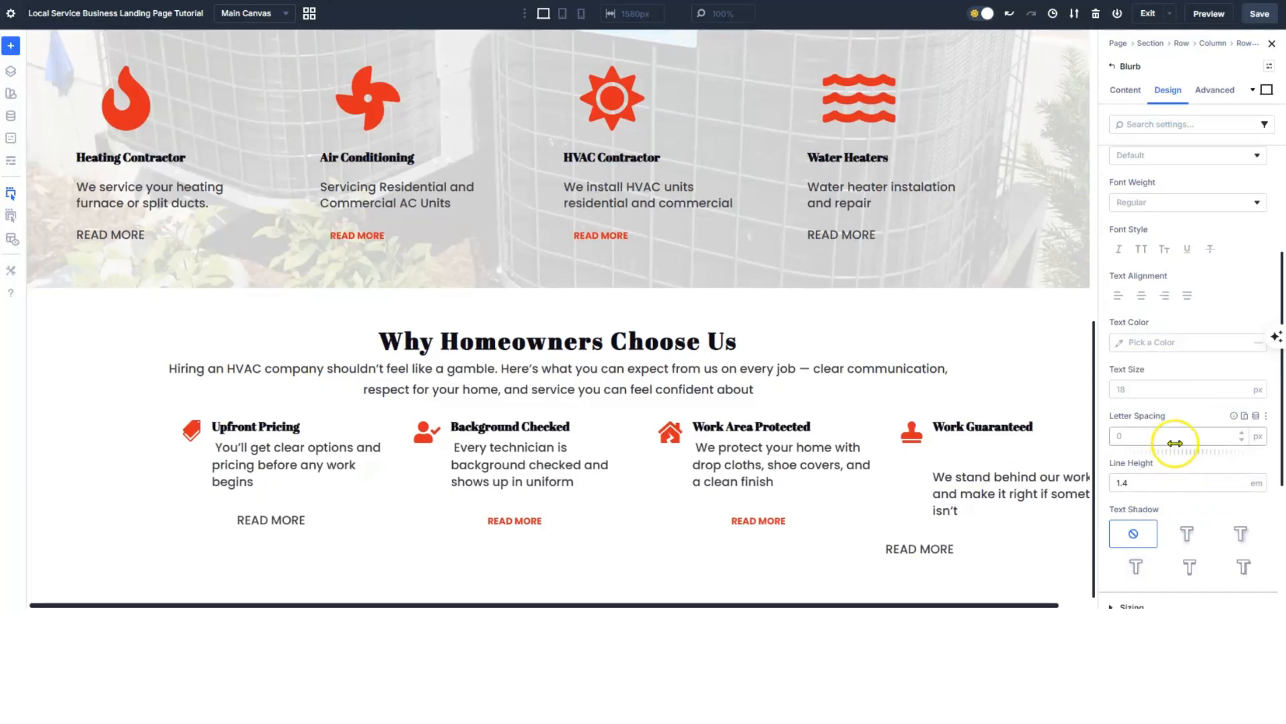
- Delete the empty leading line from the blurb's body content
left_click(1117, 94)
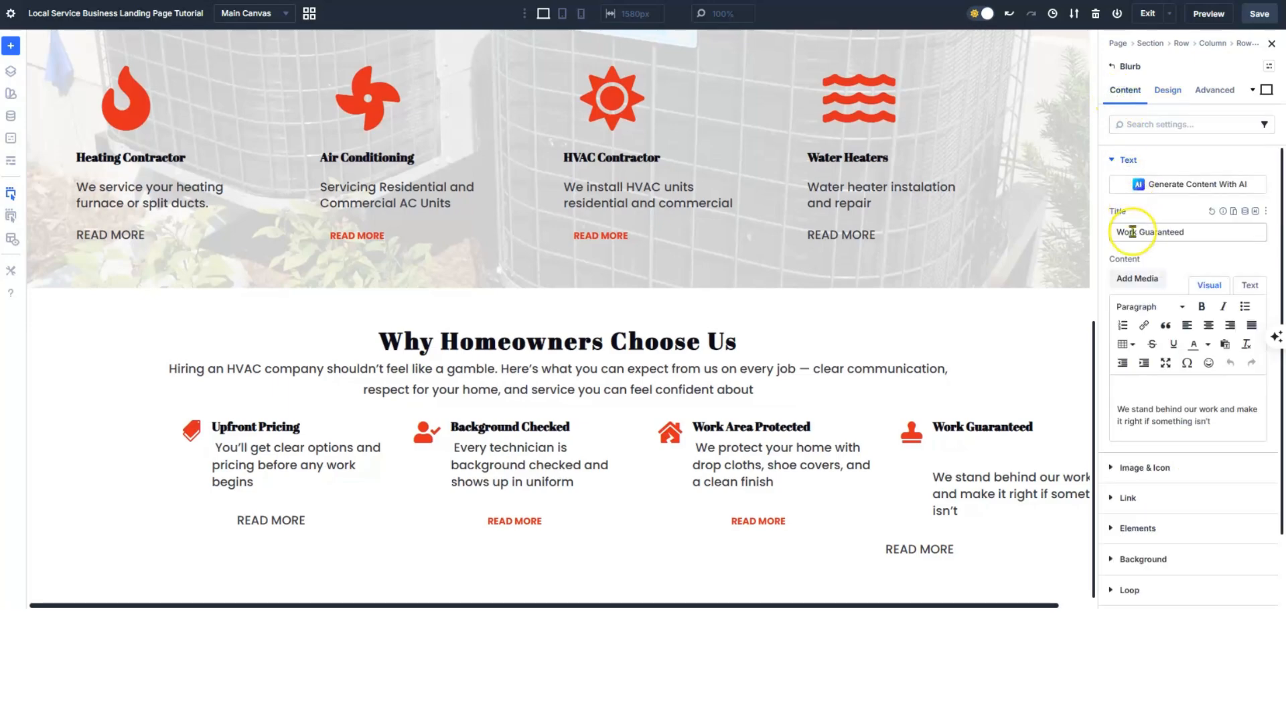
left_click(1115, 409)
left_click(1144, 468)
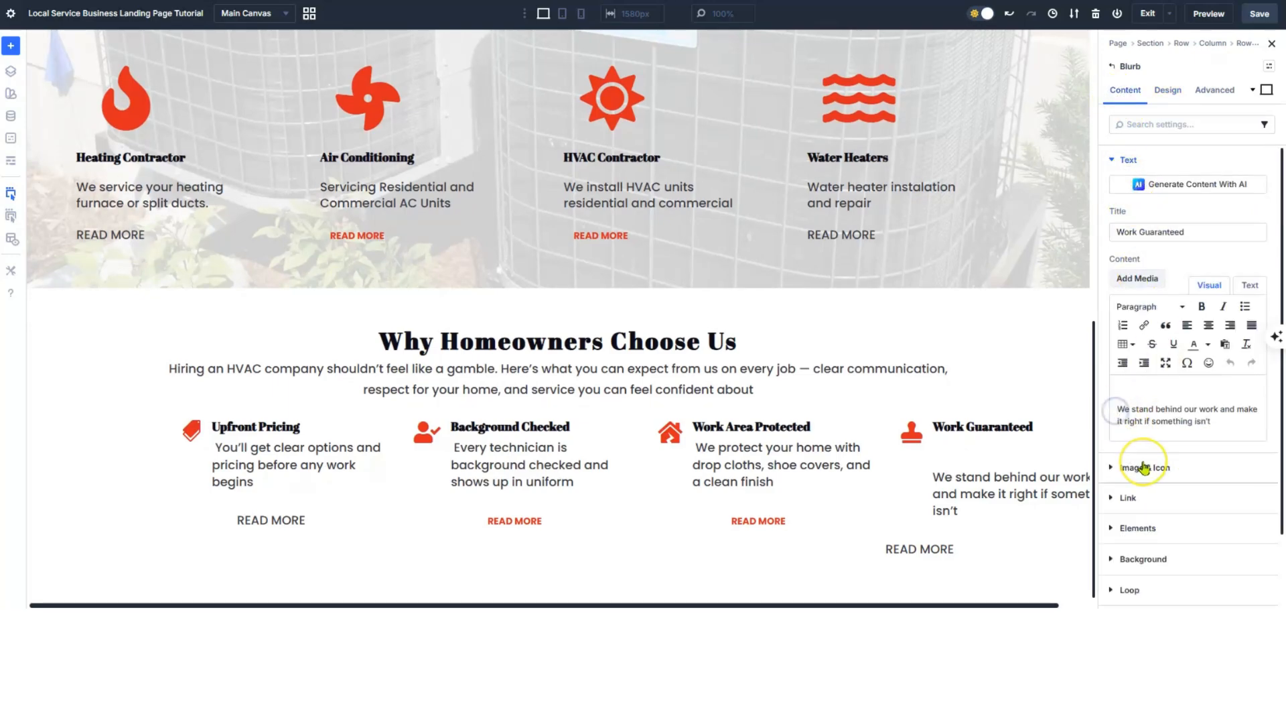
key("BackSpace")
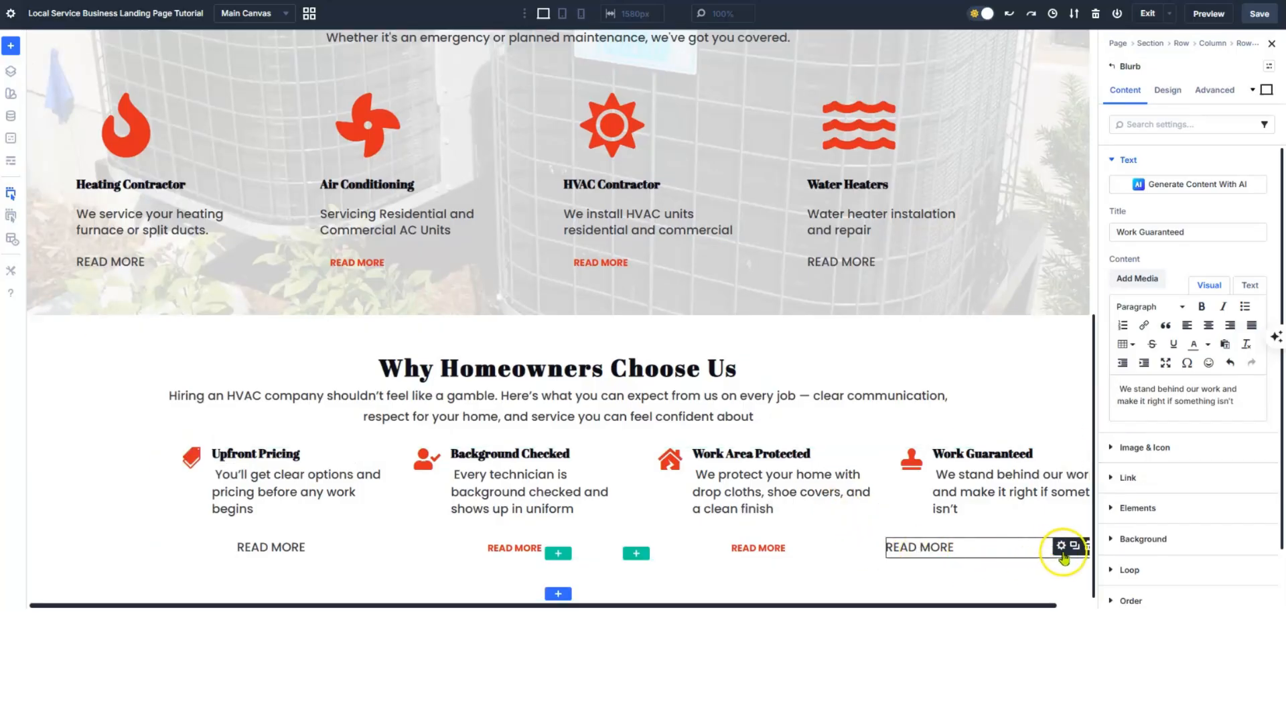
- Center the Work Guaranteed READ MORE text and close the settings
left_click(1062, 548)
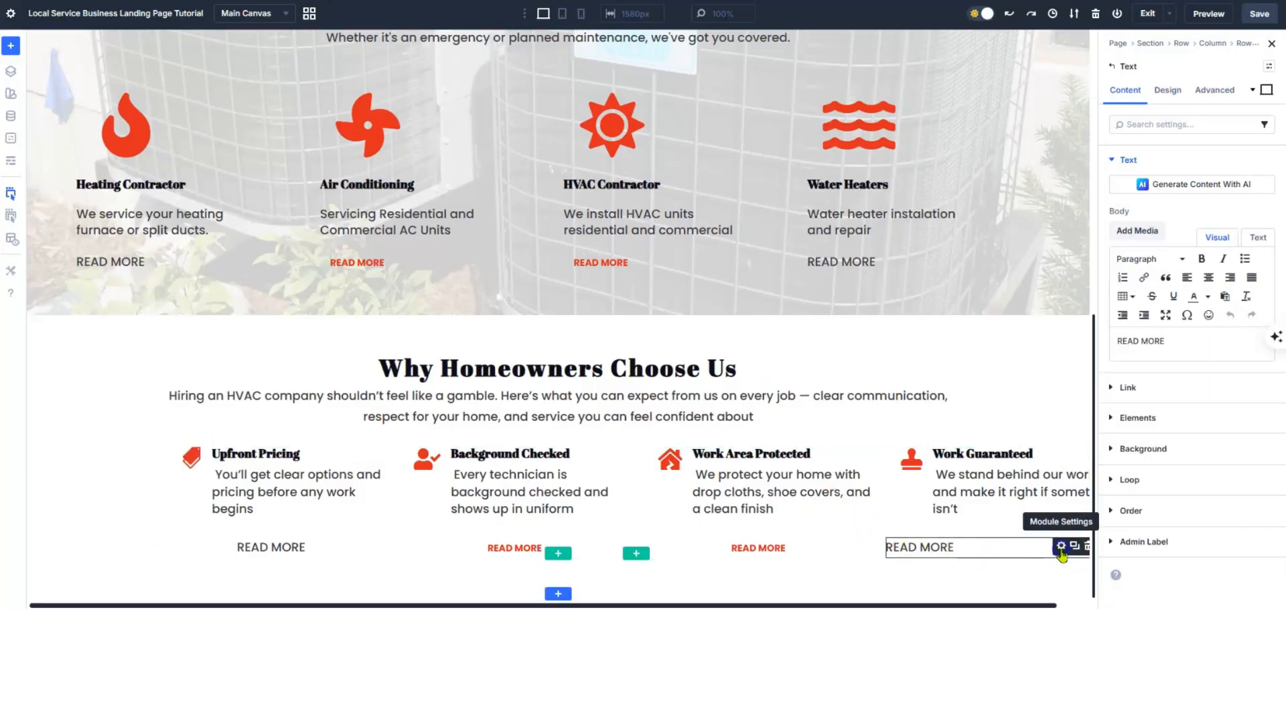
left_click(1210, 277)
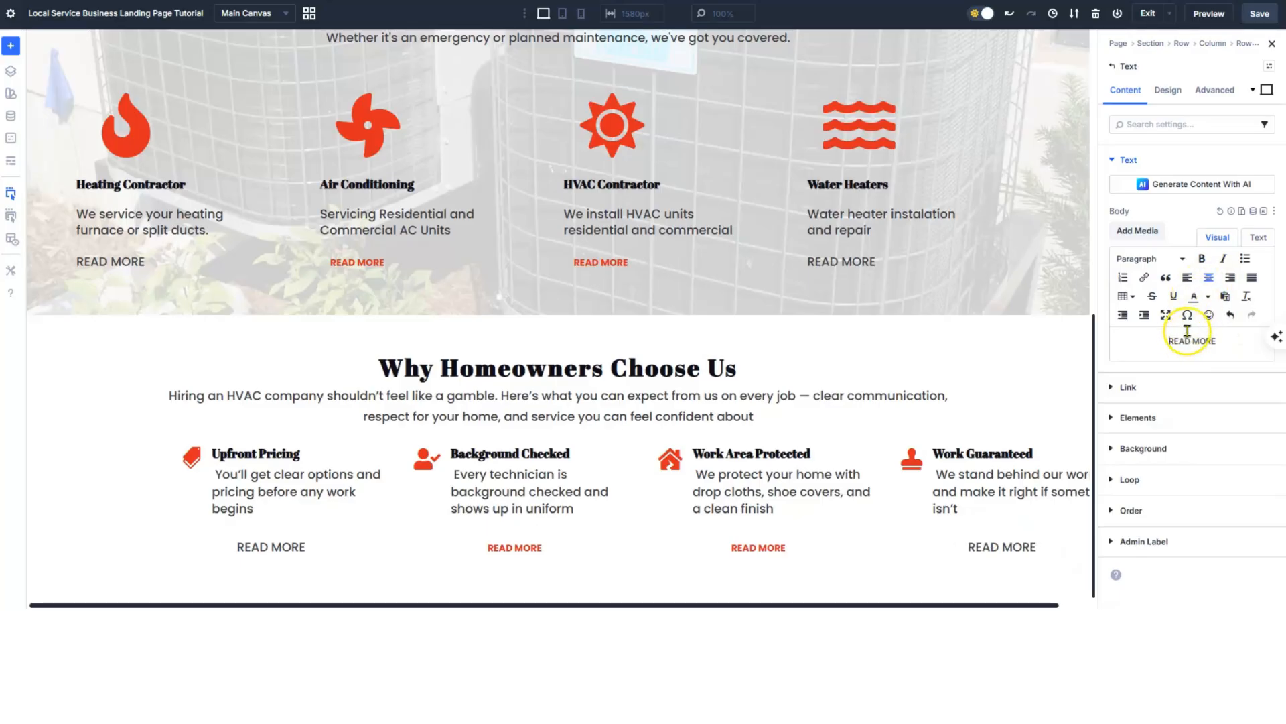
left_click(1272, 43)
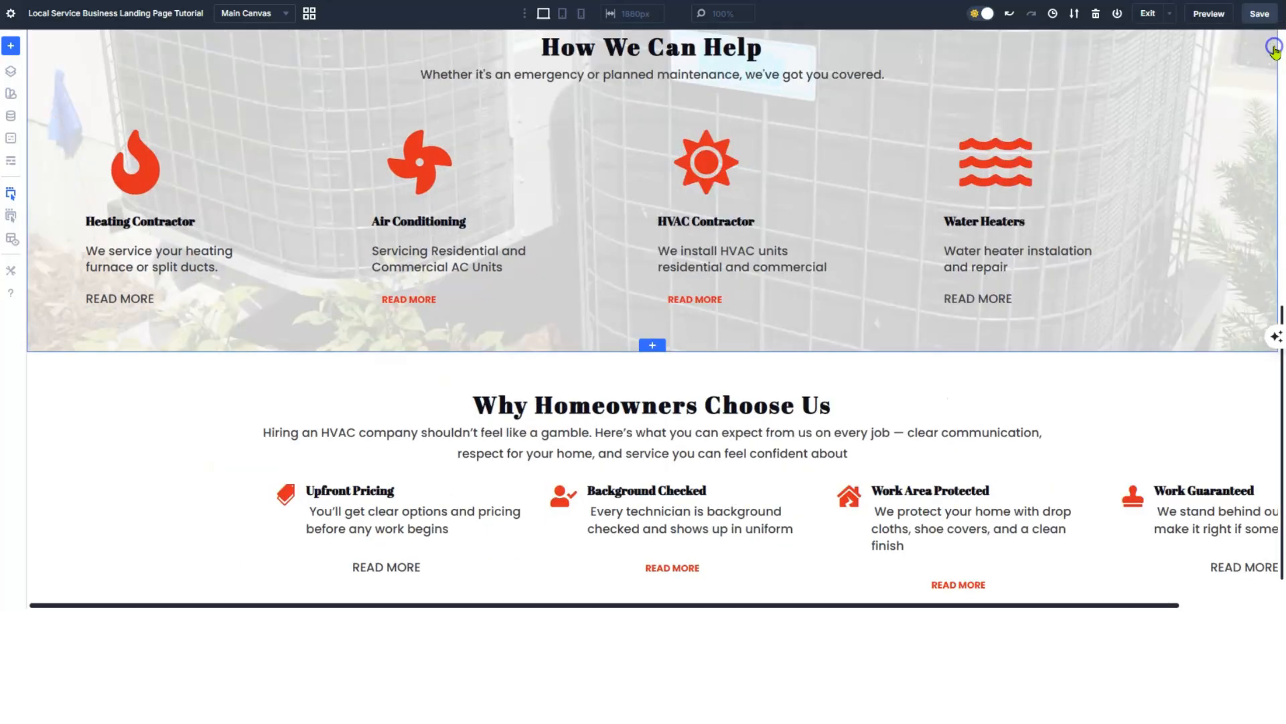
scroll(1102, 236, "down", 1)
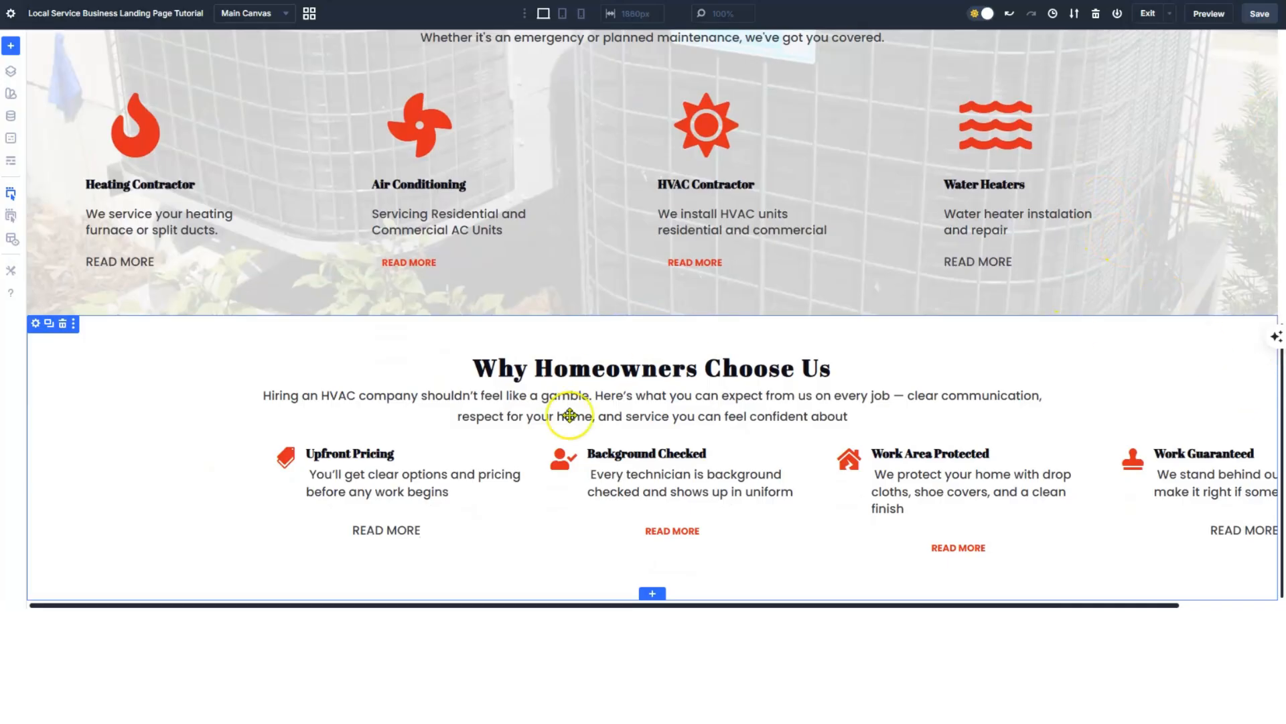
scroll(848, 583, "up", 10)
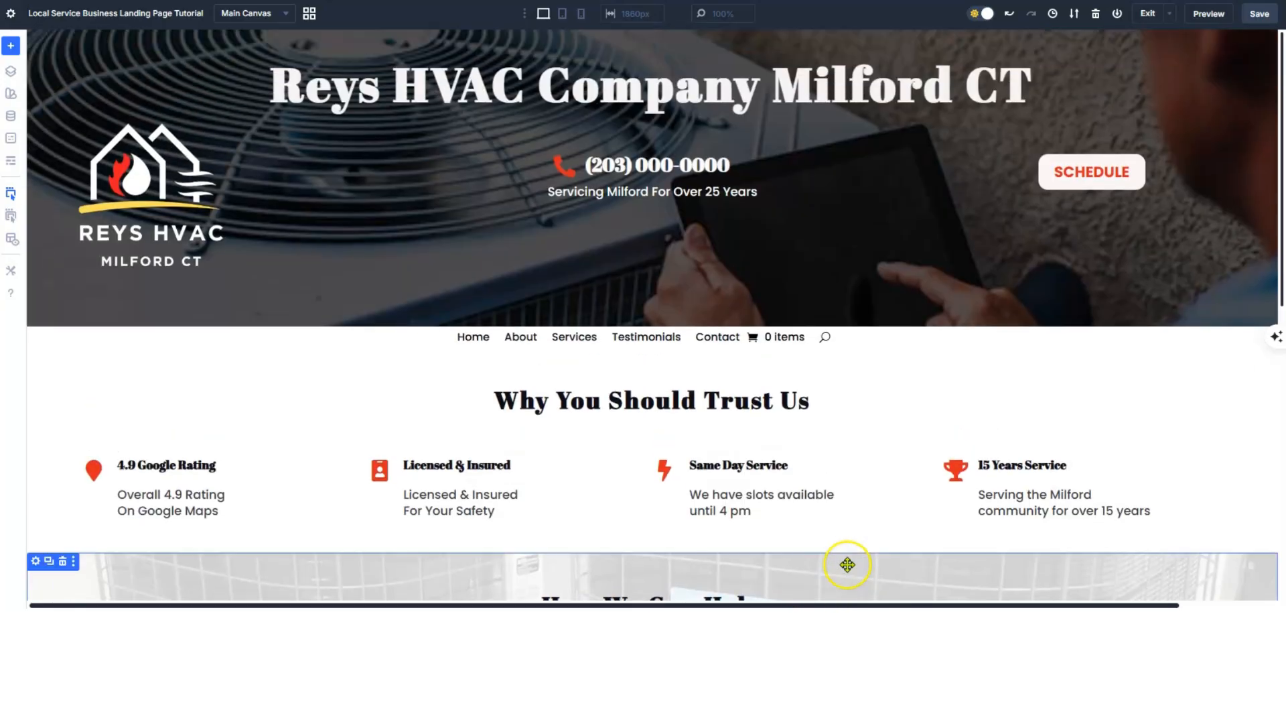
scroll(732, 273, "down", 2)
scroll(789, 244, "up", 2)
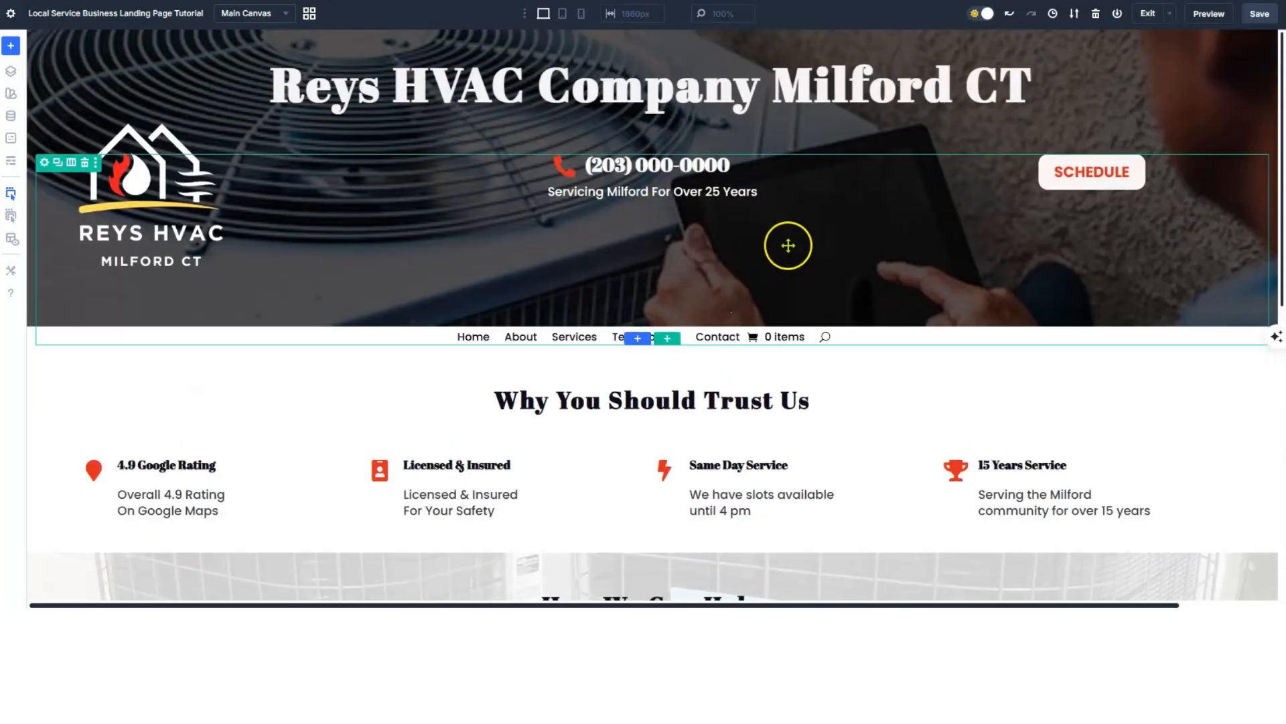
scroll(656, 238, "down", 8)
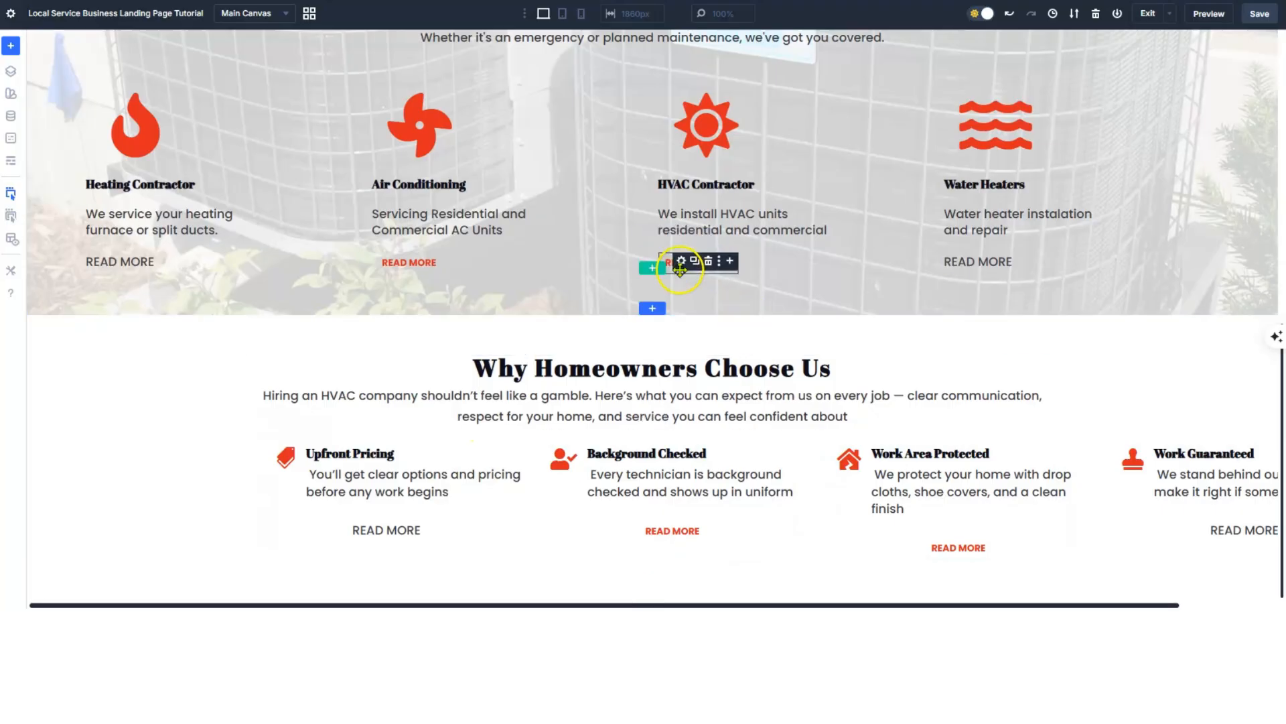
scroll(681, 268, "up", 8)
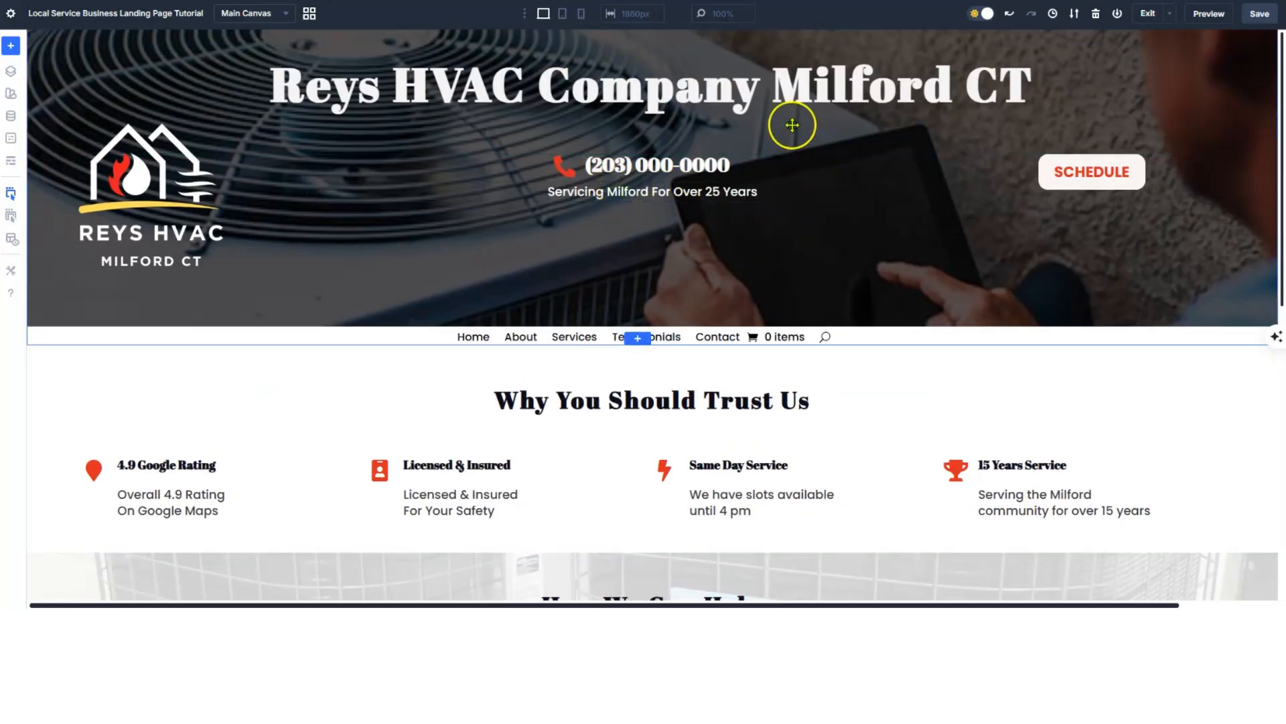
scroll(695, 250, "down", 1)
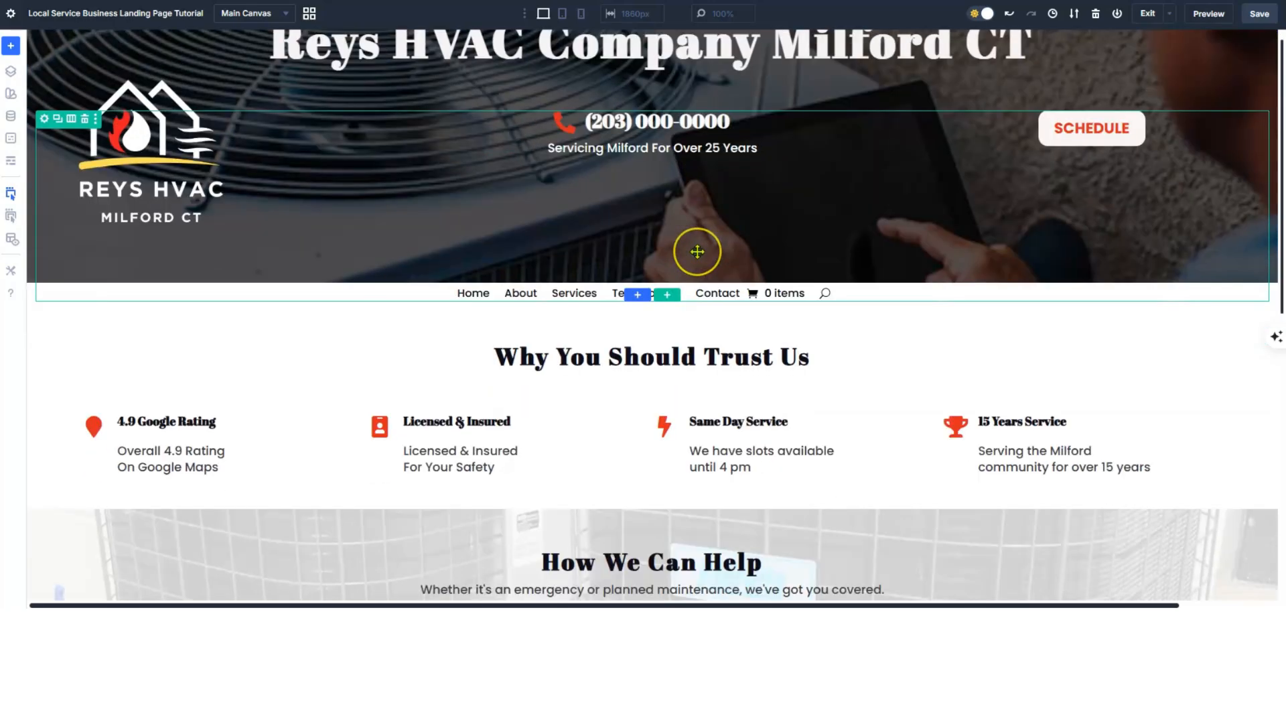
scroll(741, 294, "up", 1)
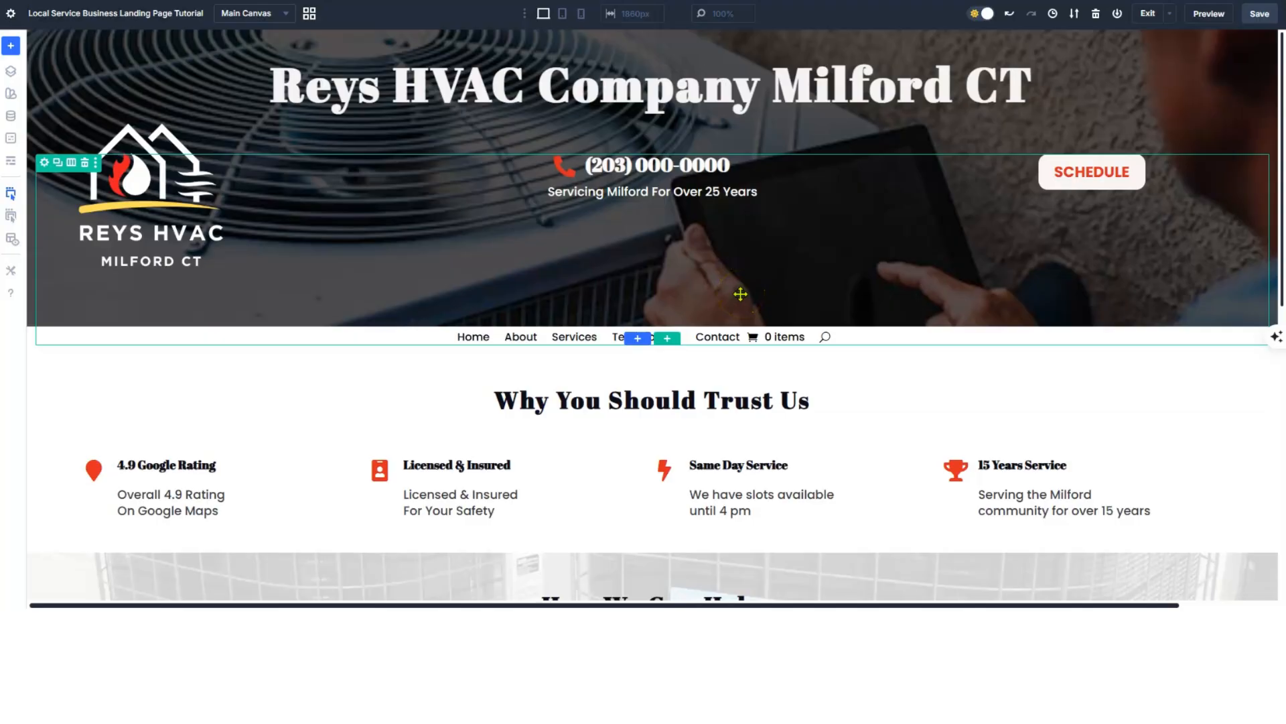
scroll(741, 293, "down", 3)
scroll(742, 292, "up", 3)
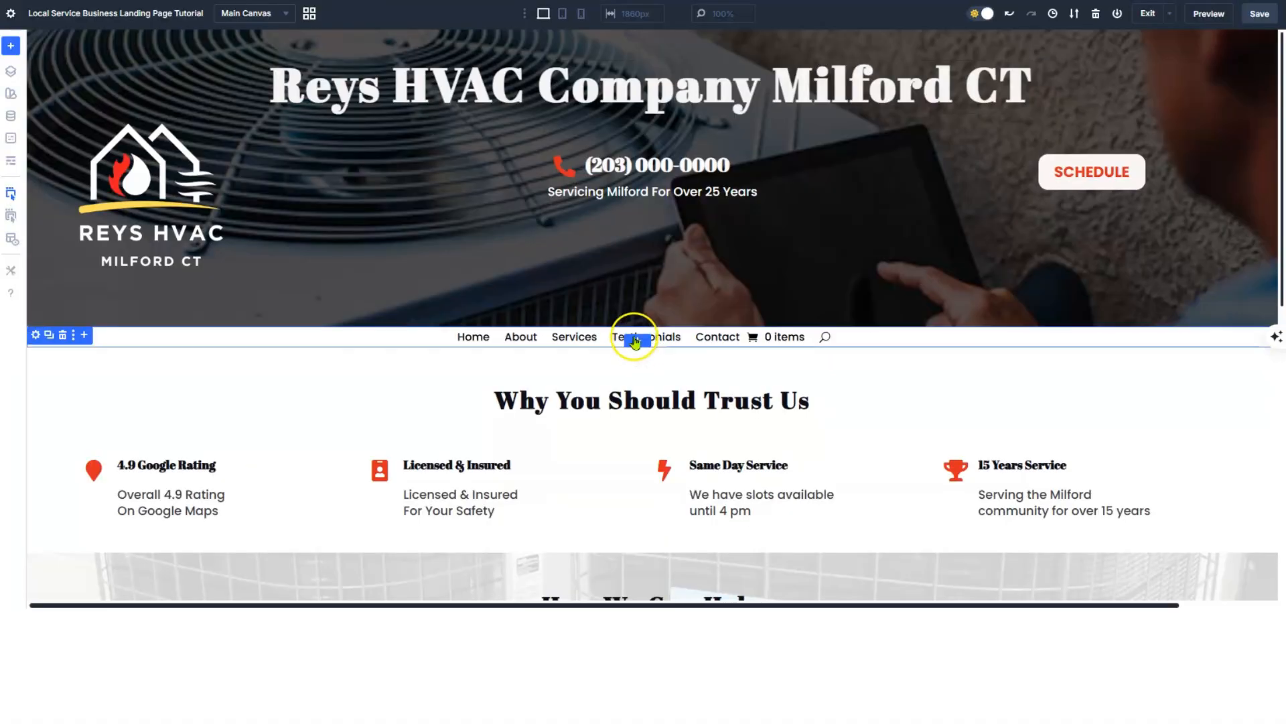
scroll(632, 338, "down", 5)
scroll(634, 336, "down", 3)
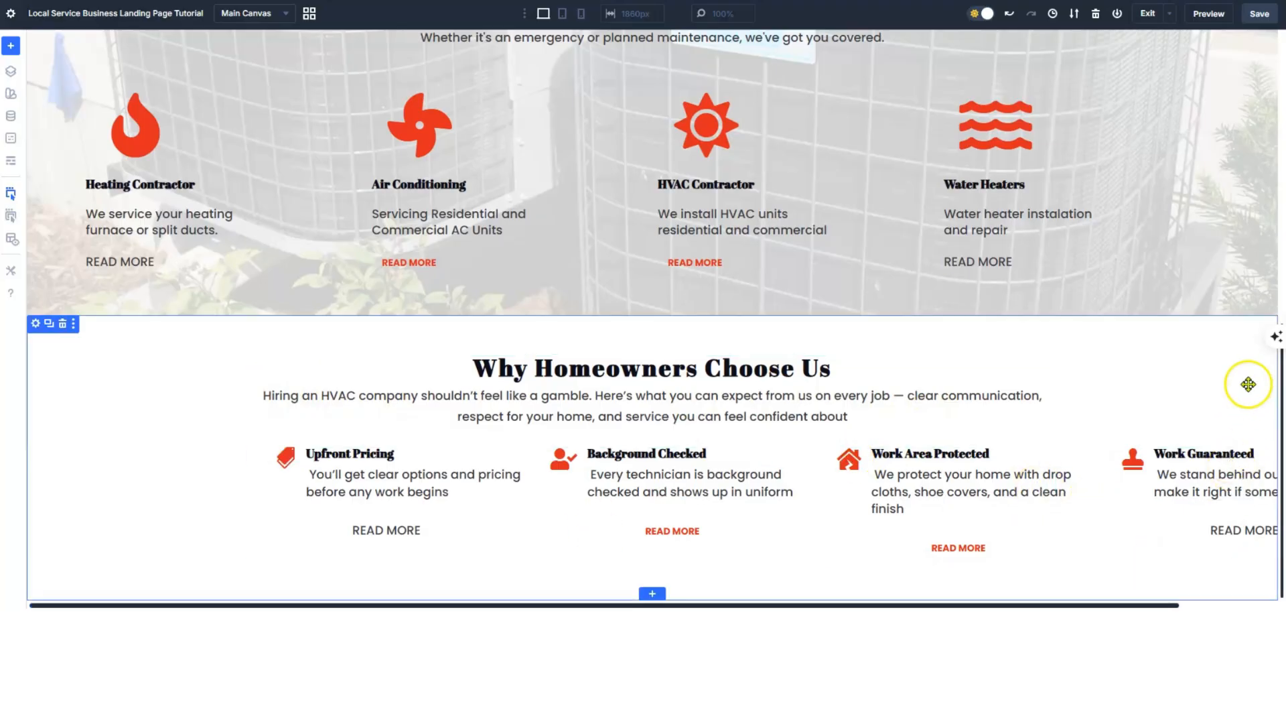
scroll(1093, 428, "up", 10)
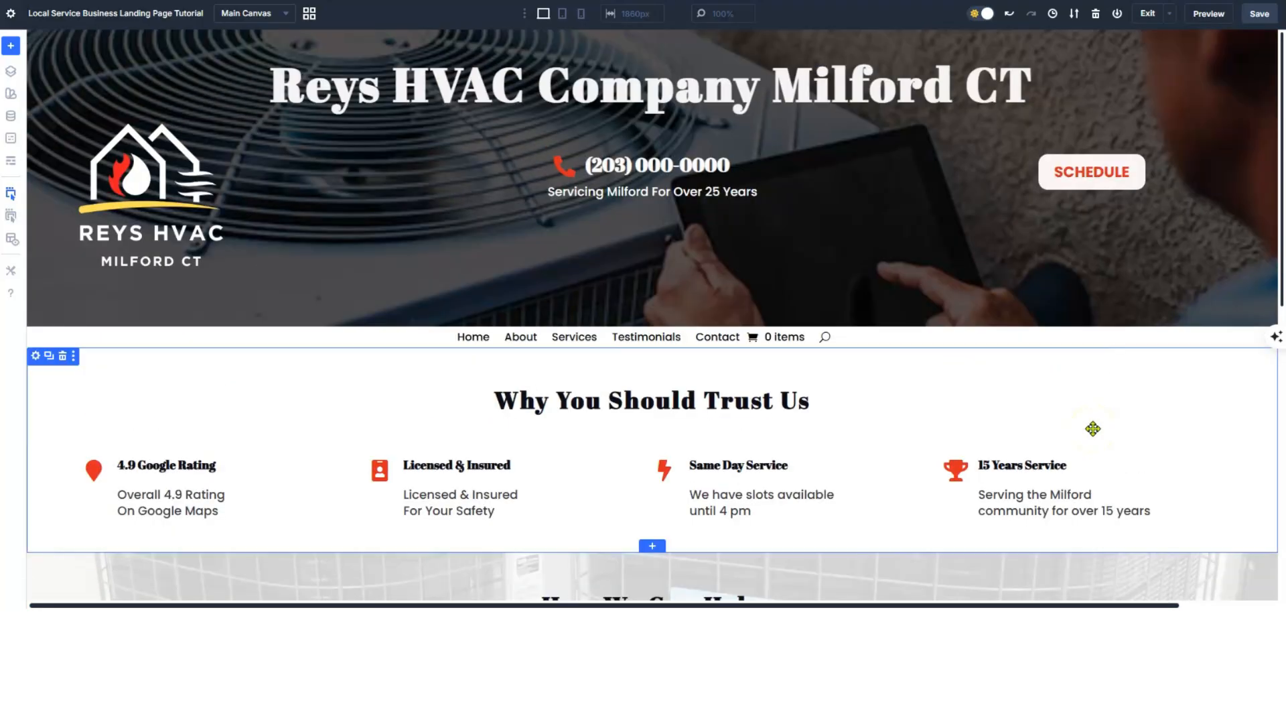
scroll(1090, 432, "down", 7)
scroll(1087, 434, "up", 7)
scroll(1090, 437, "down", 9)
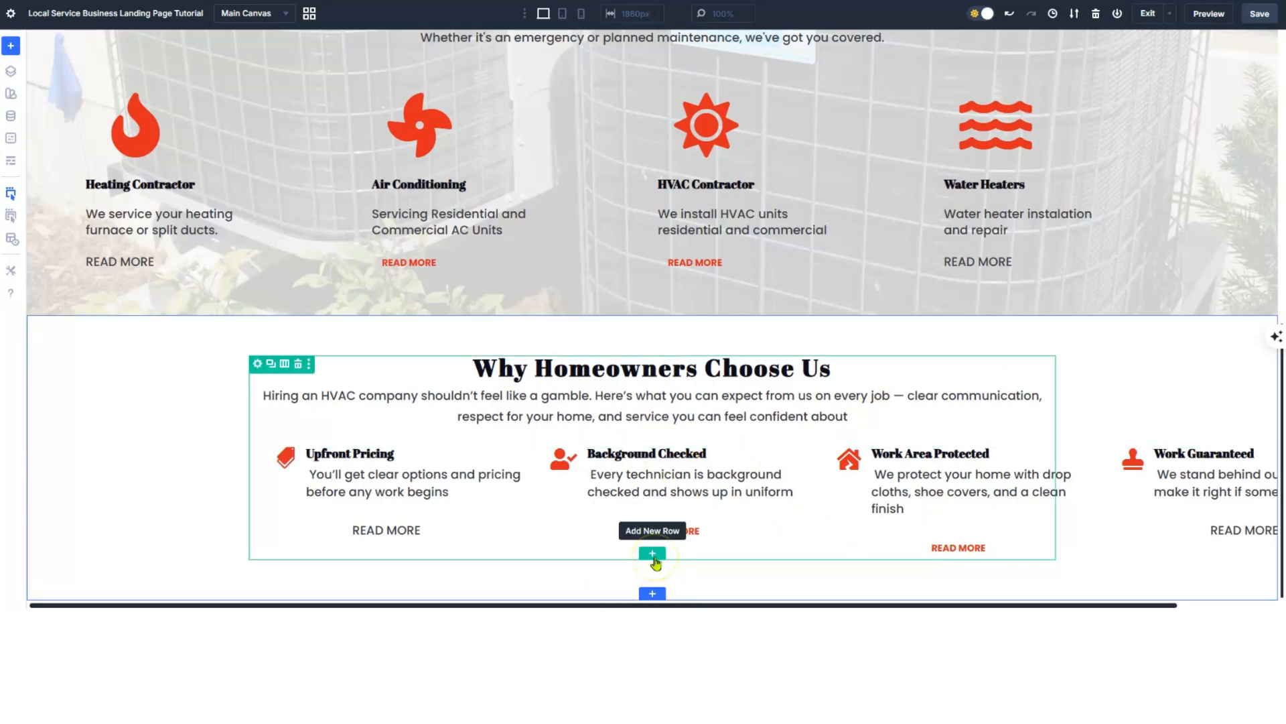
- Add a one-column row below the four feature cards containing a Call To Action module
left_click(653, 555)
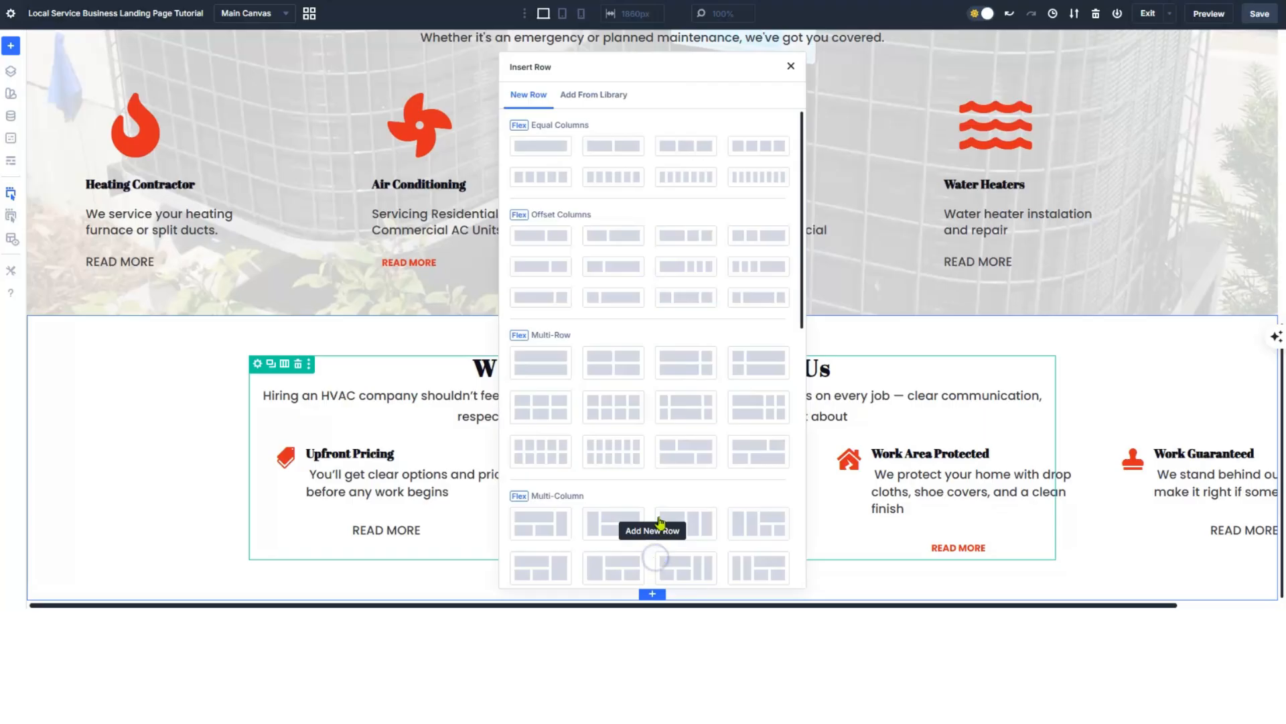
left_click(542, 146)
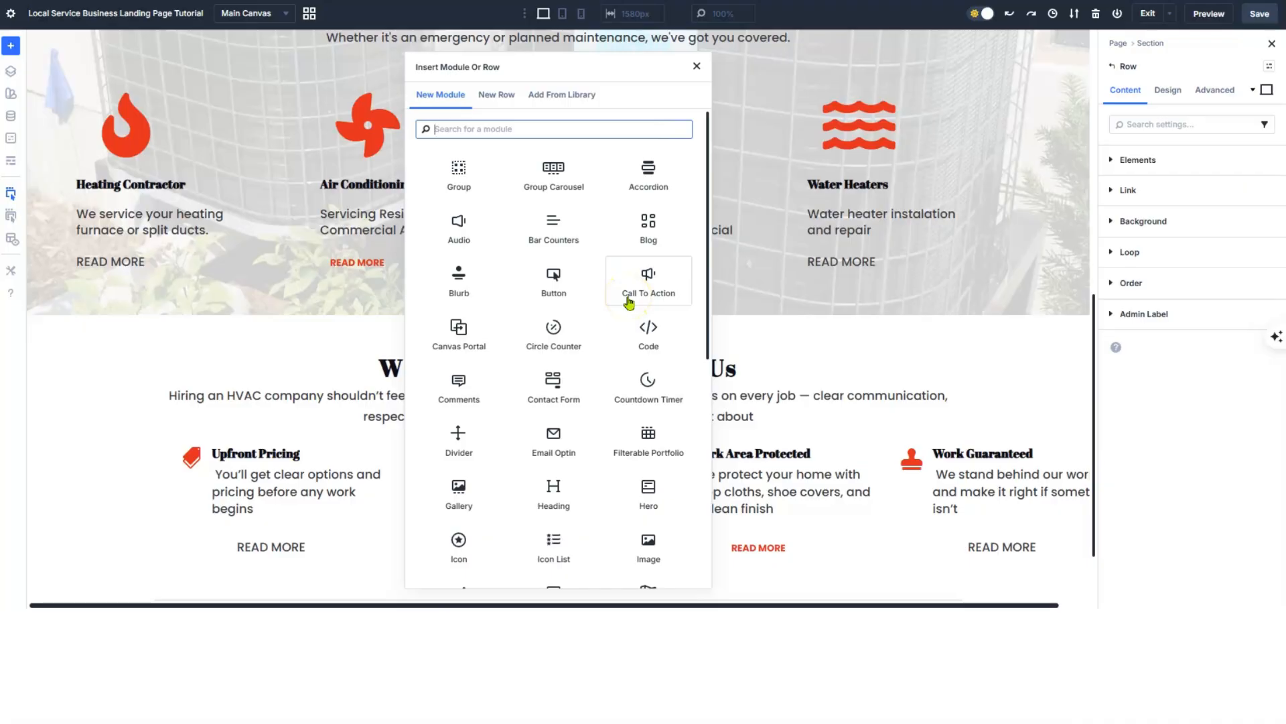
type("ca")
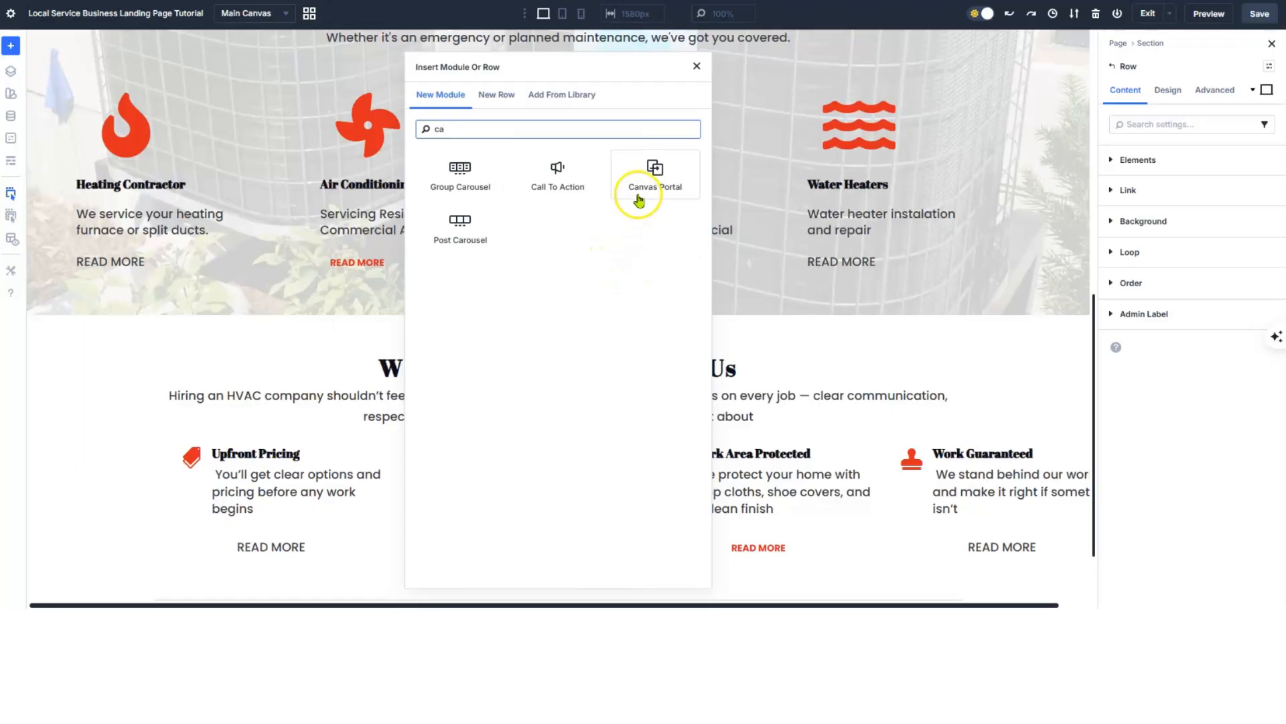
left_click(560, 179)
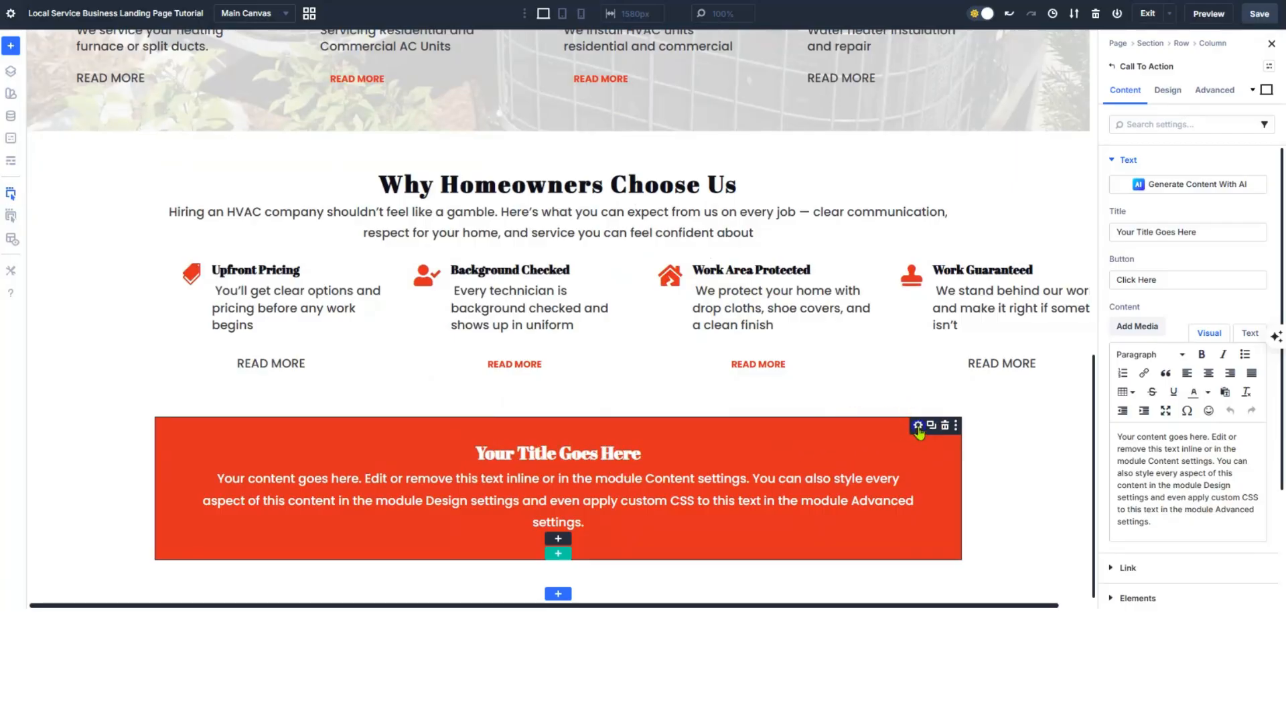
- Replace the CTA placeholder title with 'Ready to get your HVAC issue handled?'
left_click(1197, 236)
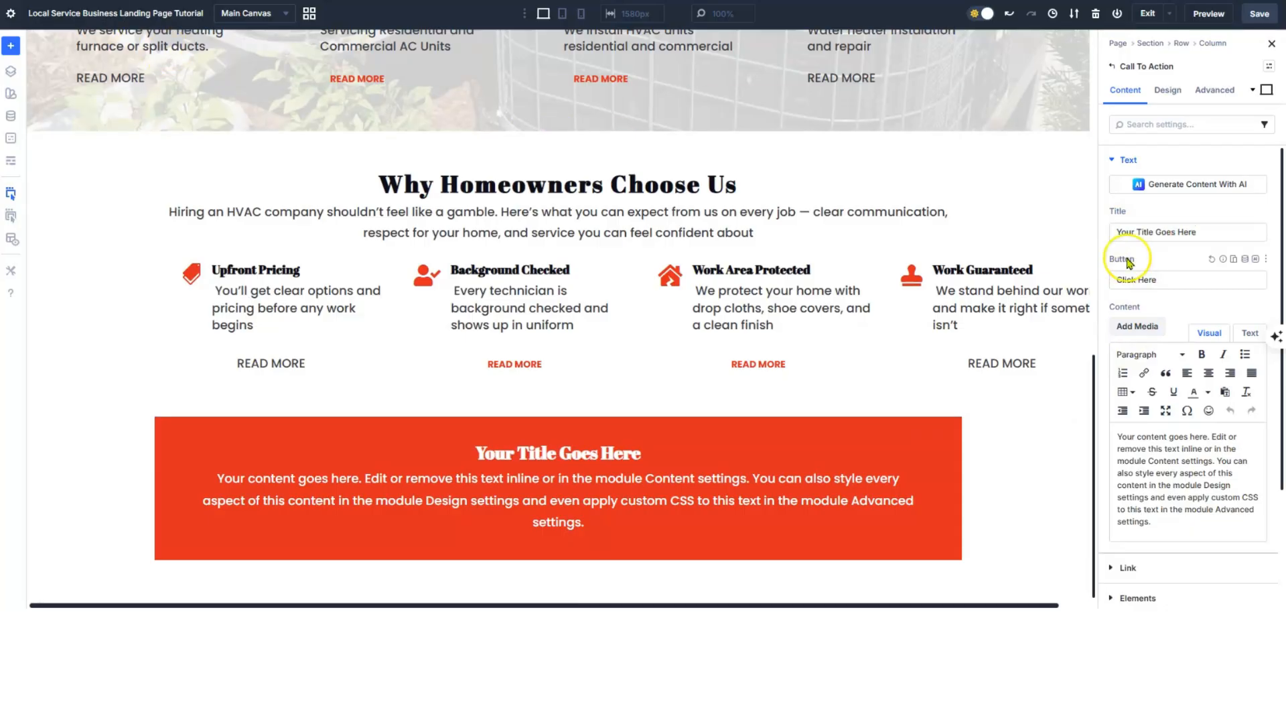
left_click_drag(1203, 231, 1097, 234)
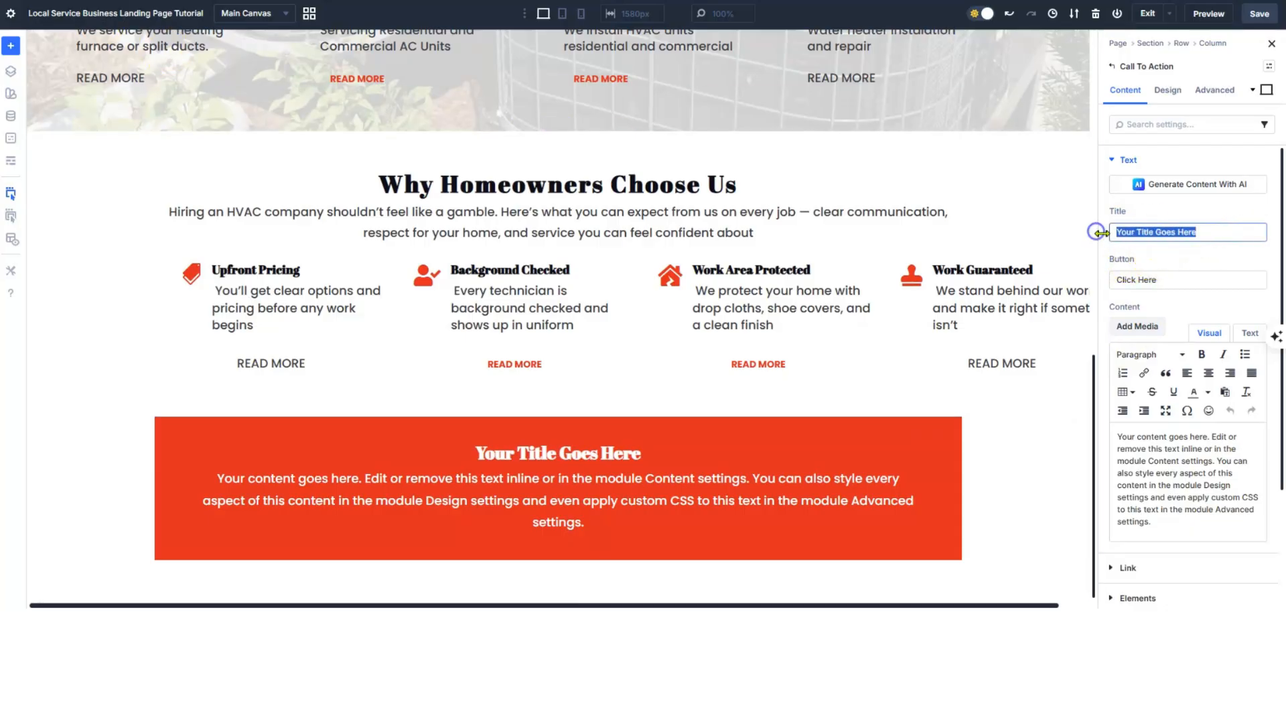
type("Ready to get your HVAC issue handled?")
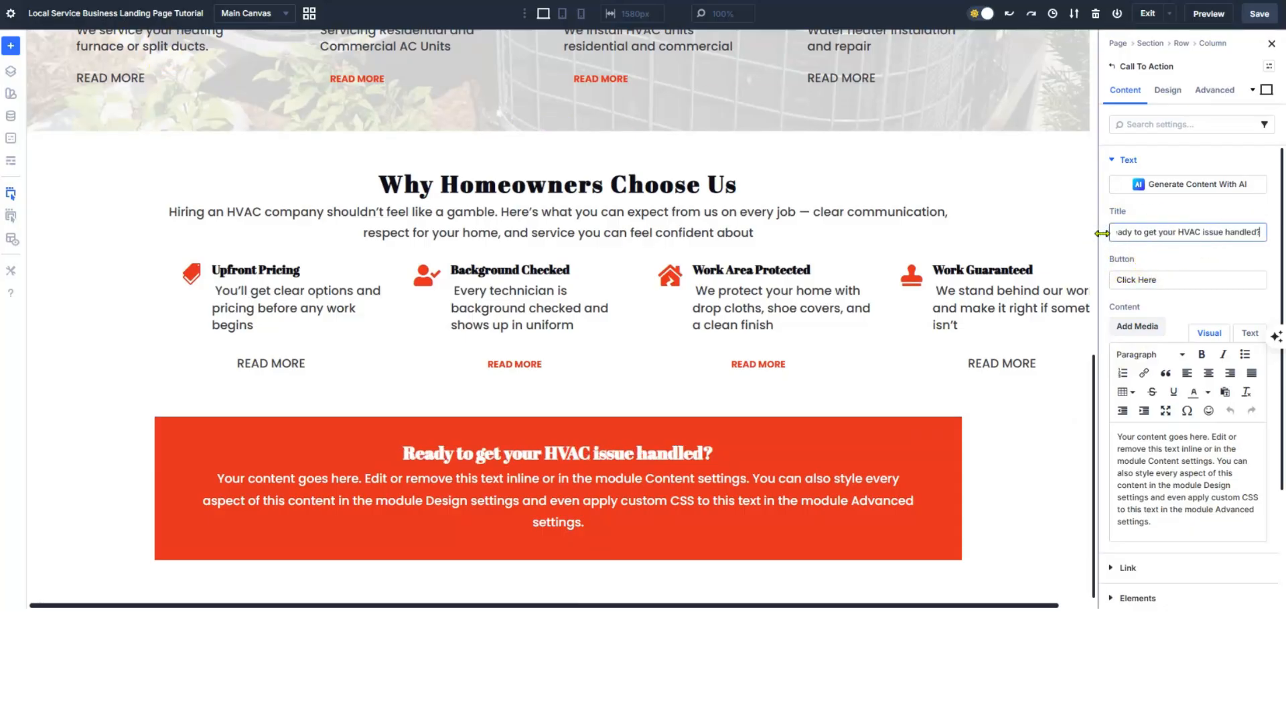
left_click(1107, 248)
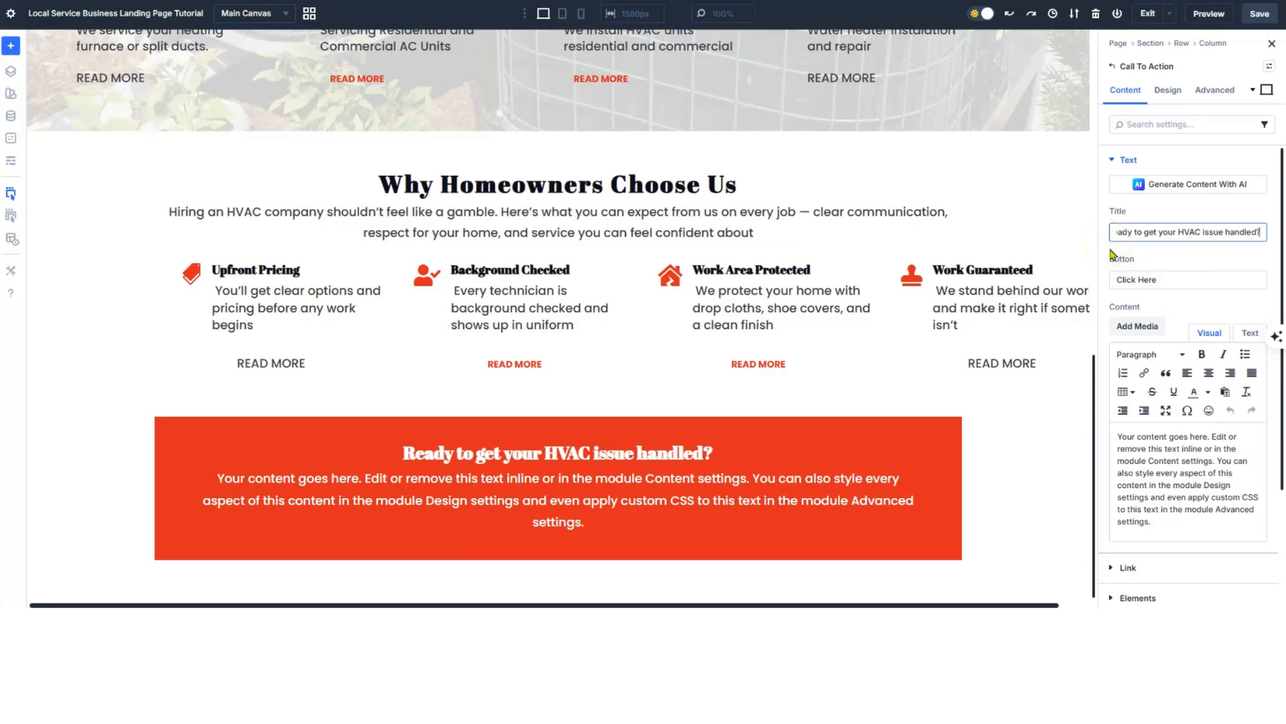
- Set the CTA title letter spacing to 2 px
left_click(1168, 90)
left_click(1153, 224)
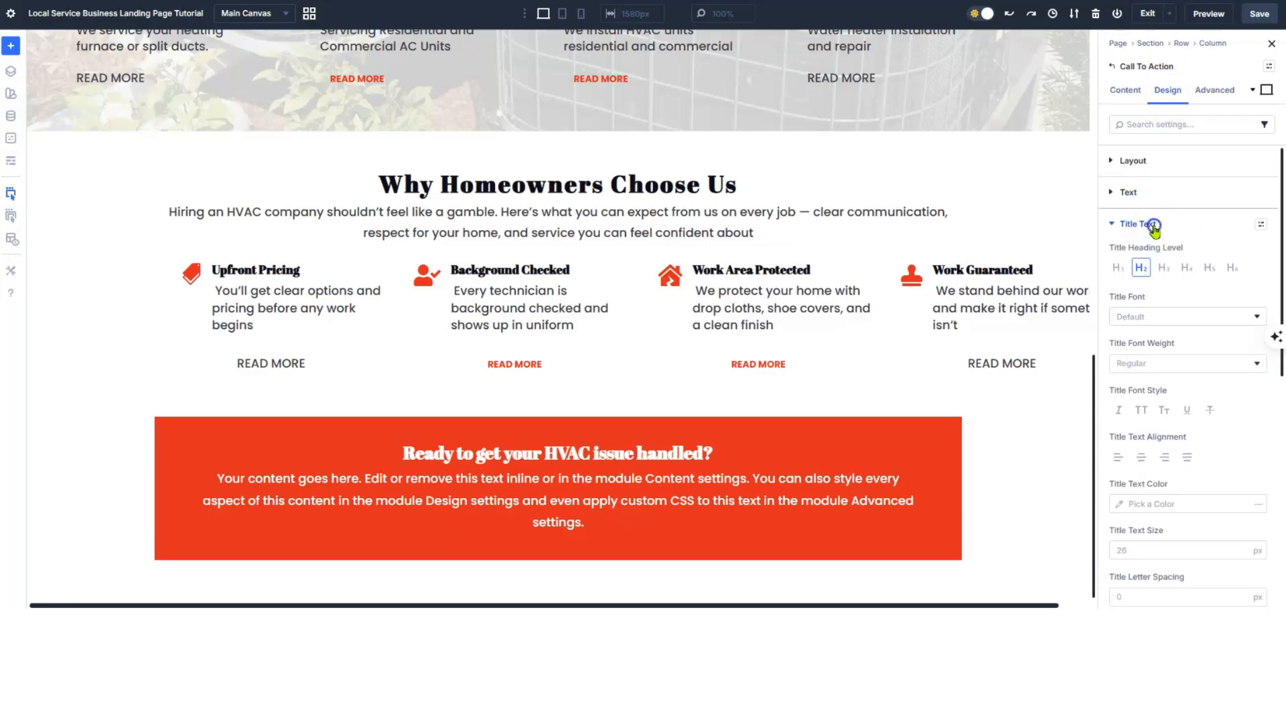
scroll(1203, 389, "down", 3)
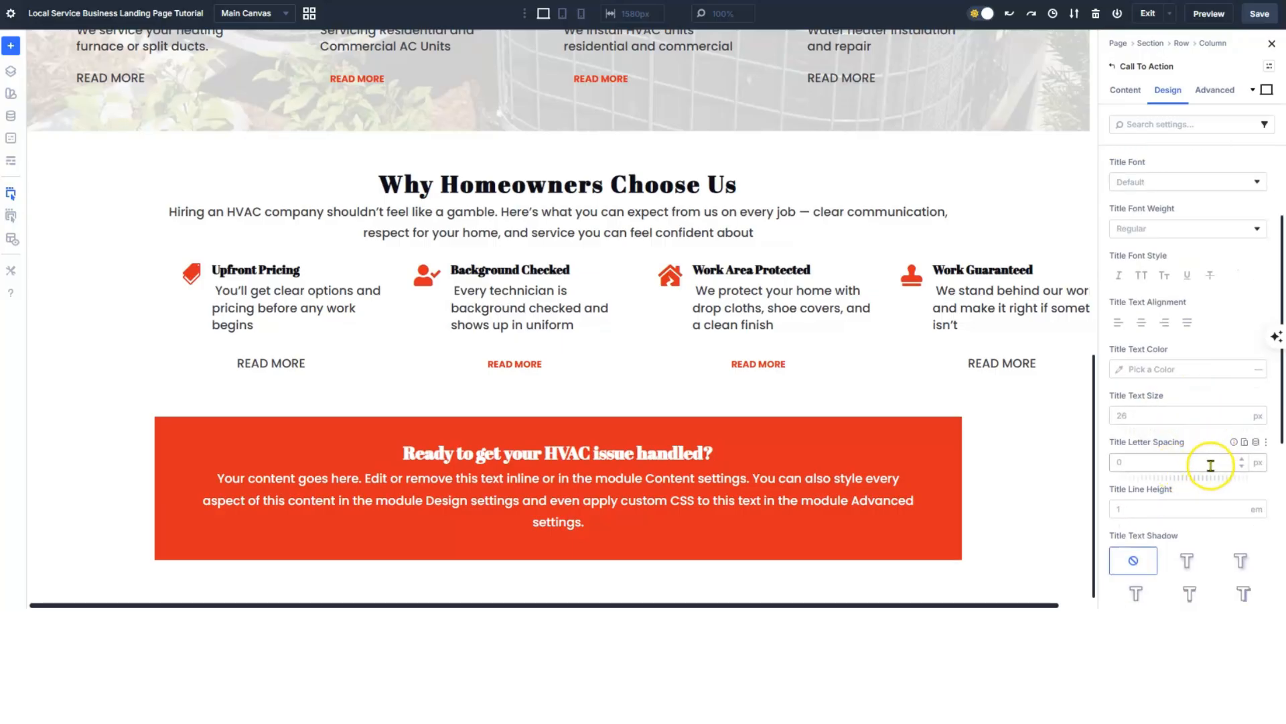
left_click(1243, 463)
left_click(1243, 463)
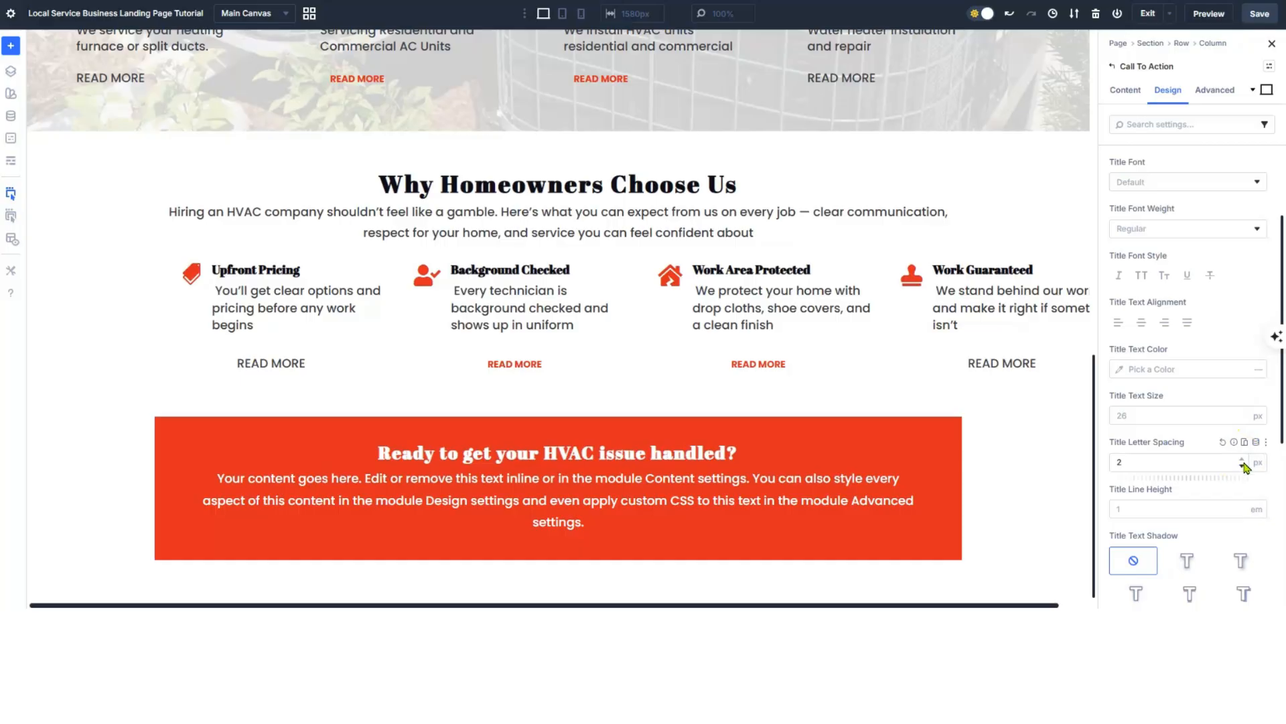
left_click(1118, 90)
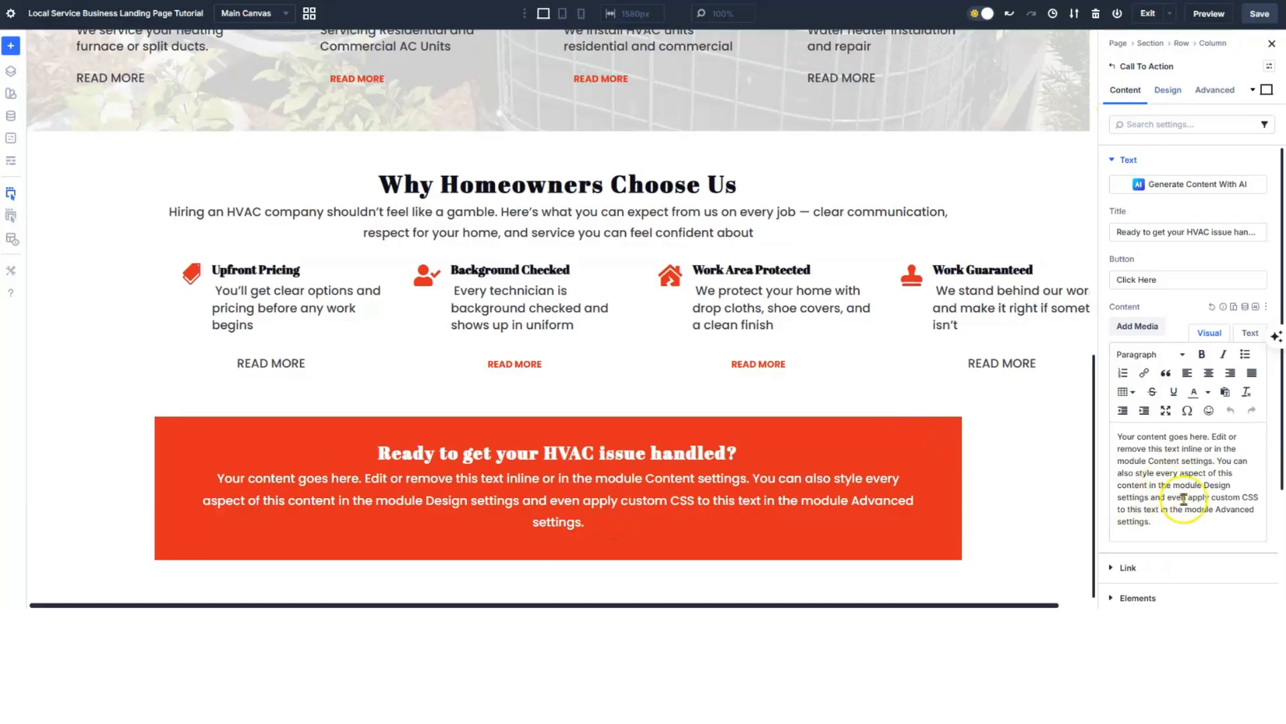
- Paste the new CTA sentence over the placeholder body and add the phone number after 'Call Now'
left_click_drag(1151, 522, 1116, 437)
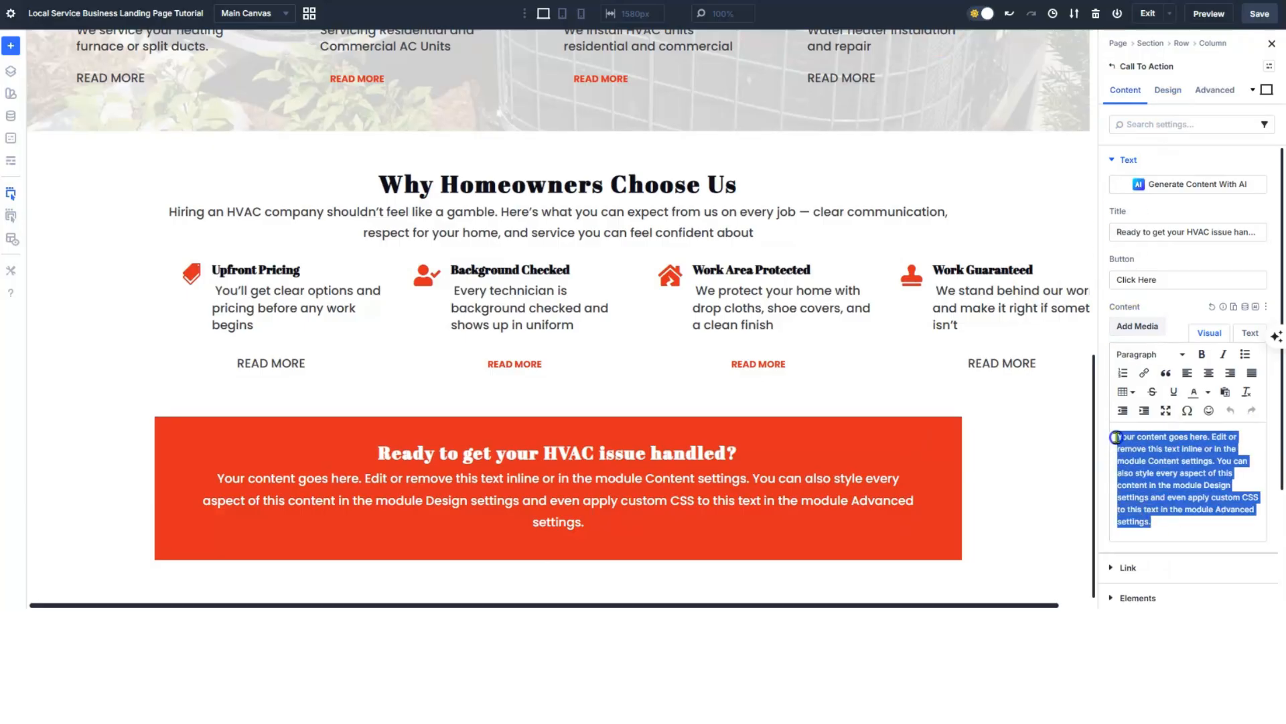
type("Tap ‘Call Now’ or request a quick quote — we’ll confirm your options and next available time.\"")
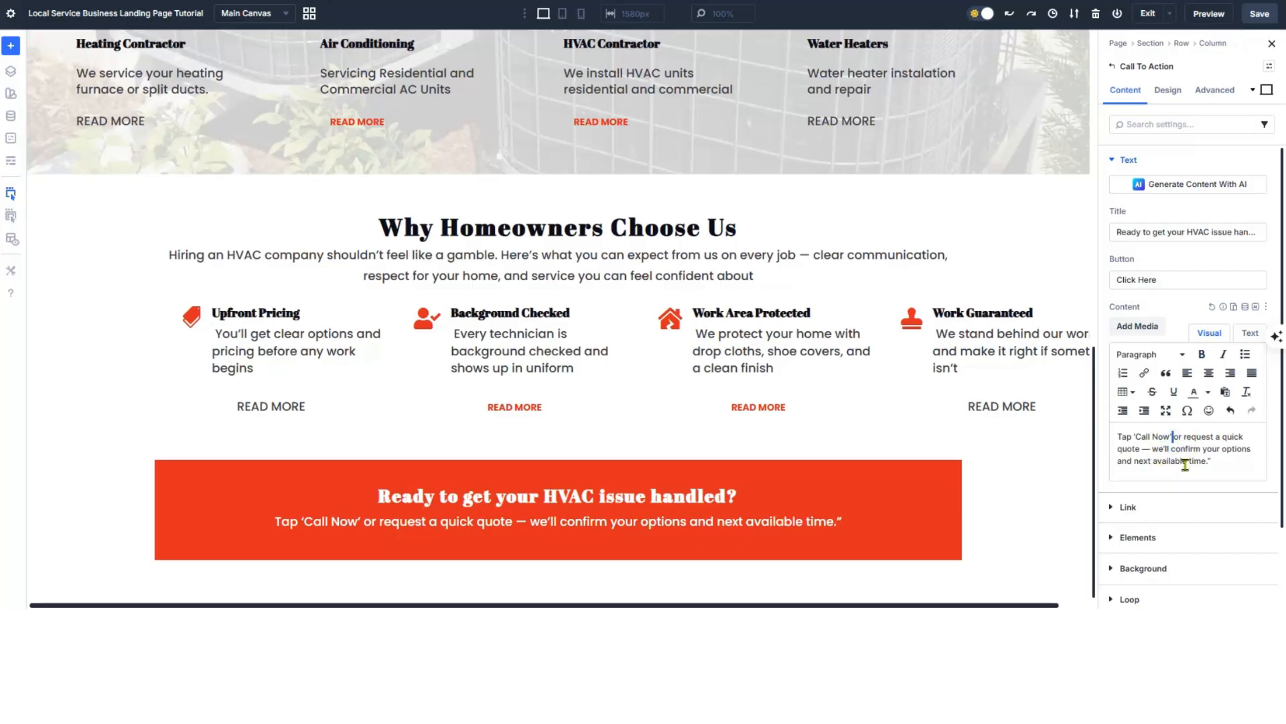
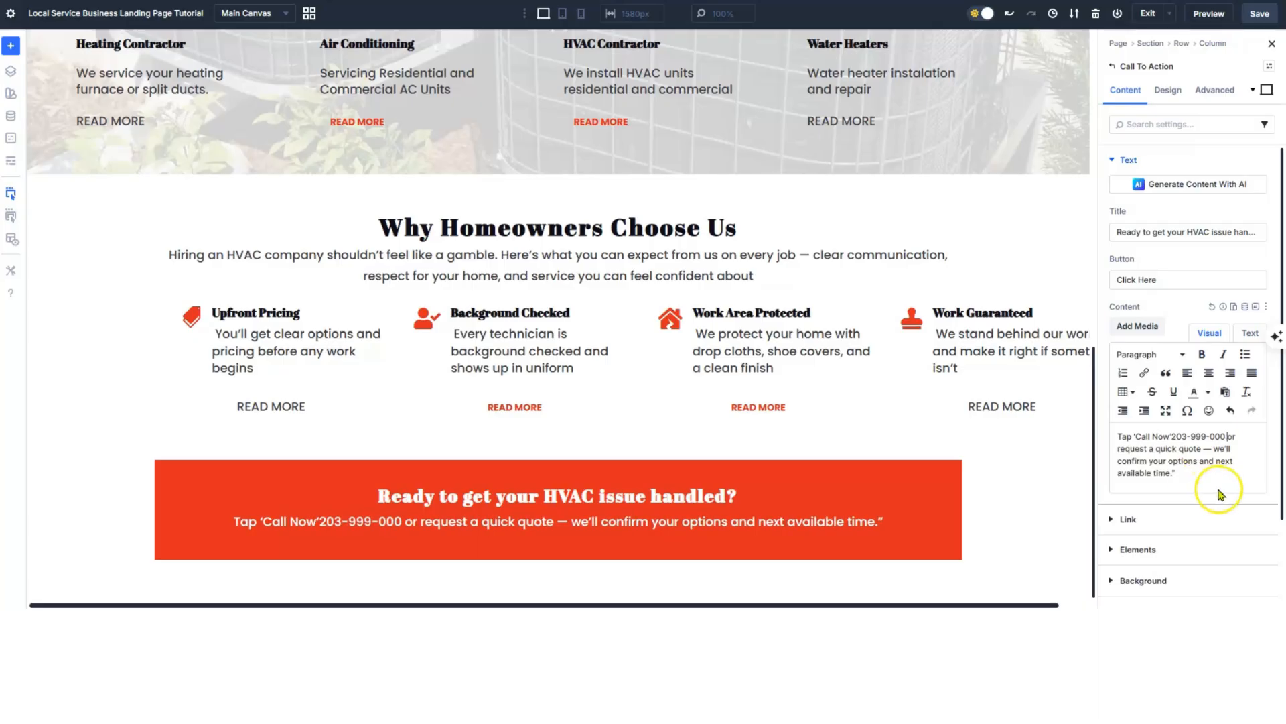
left_click(1173, 437)
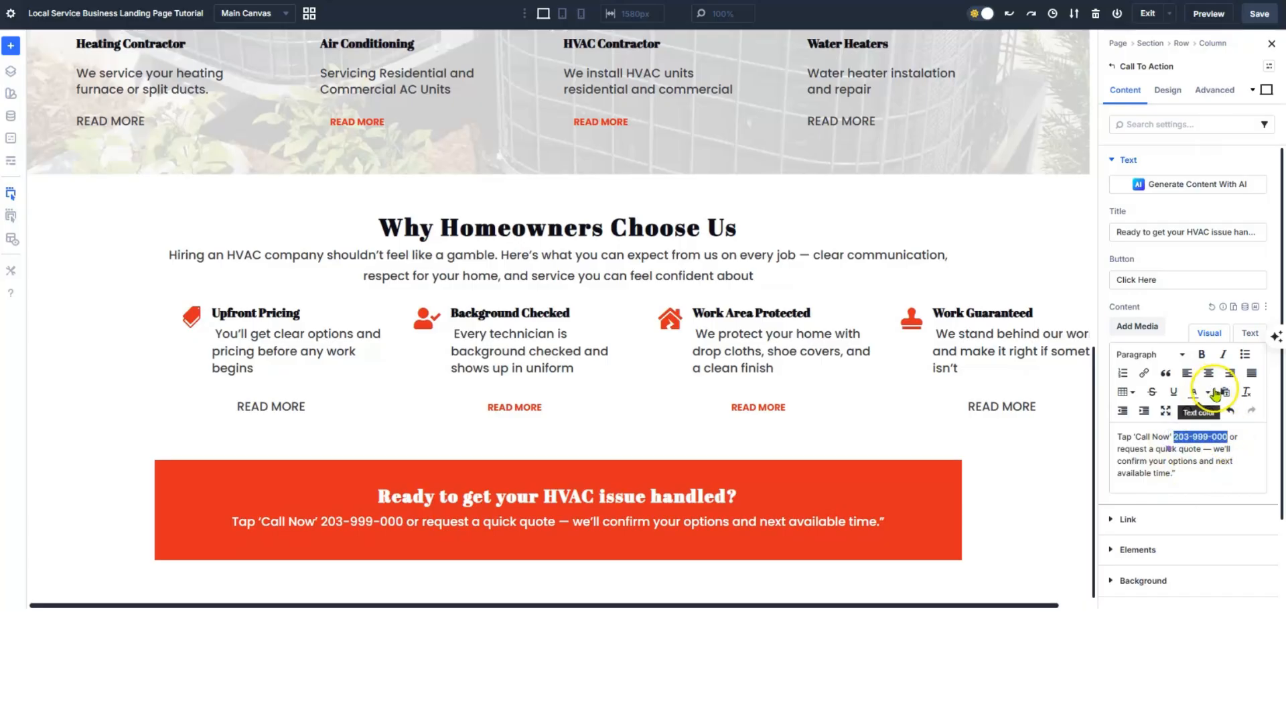
- Link the phone number with a tel: URL and correct its displayed text
left_click(1145, 373)
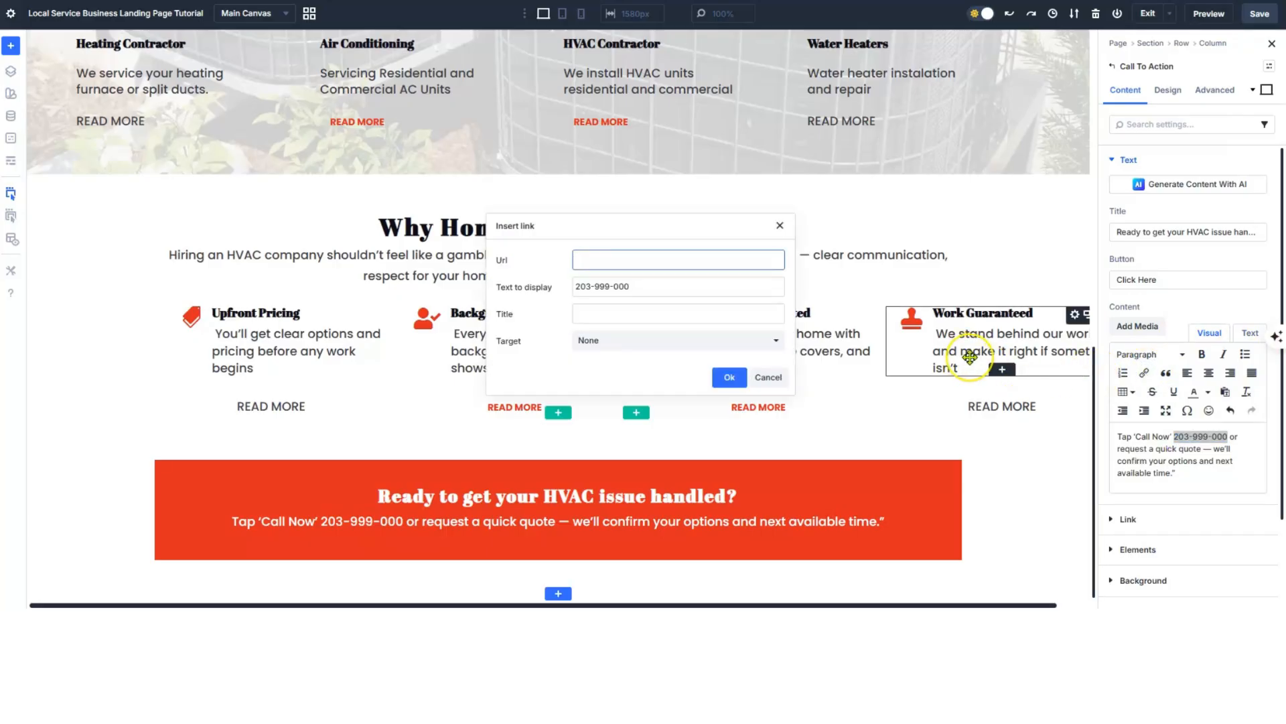
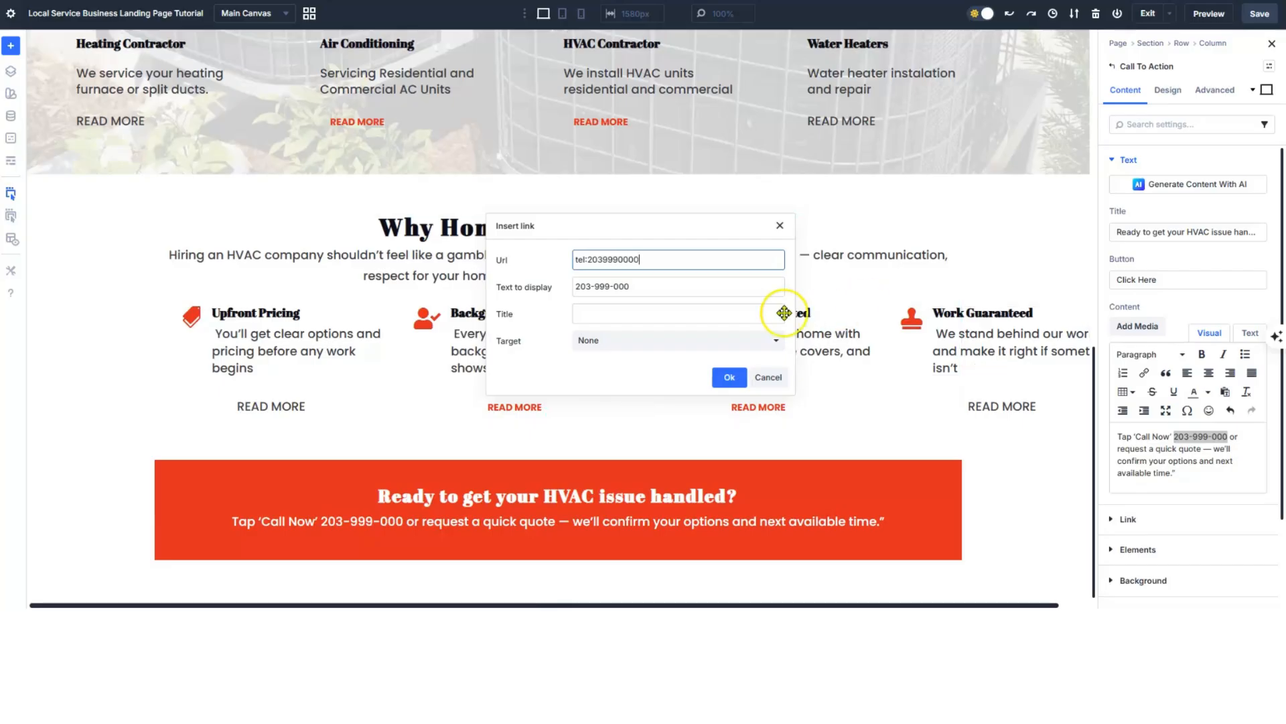
left_click(636, 287)
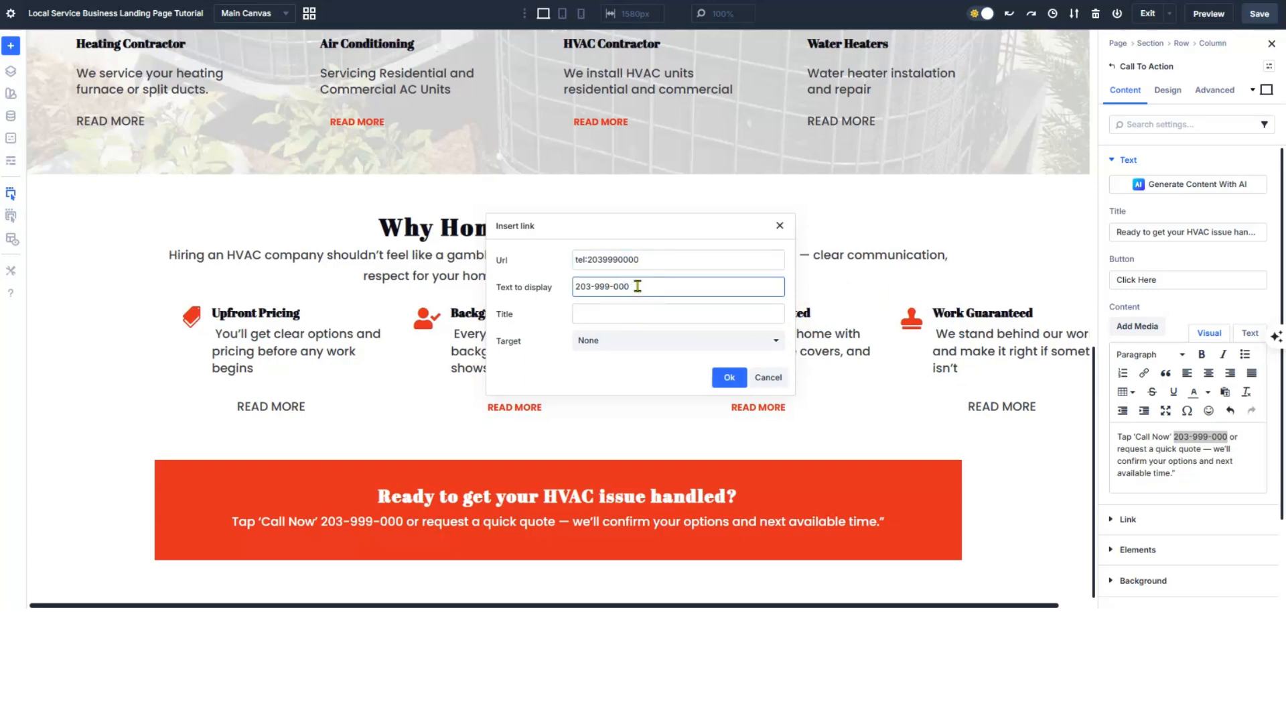
type("0")
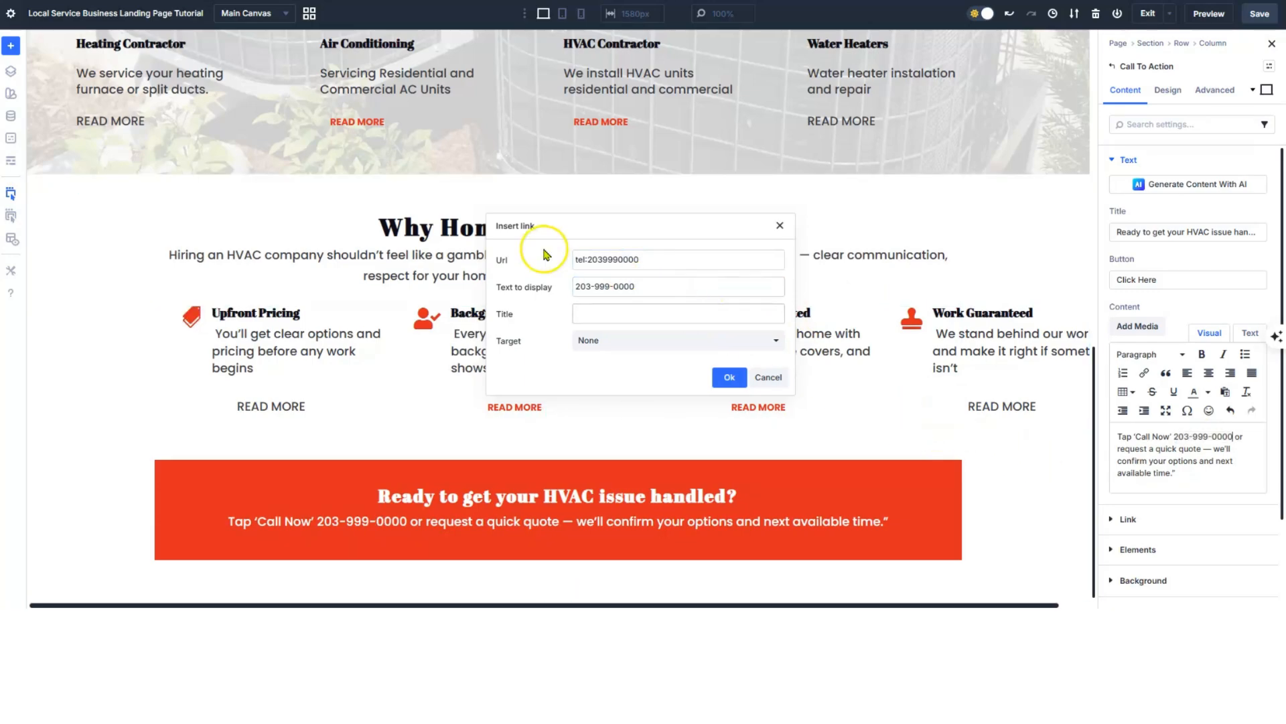
left_click(729, 378)
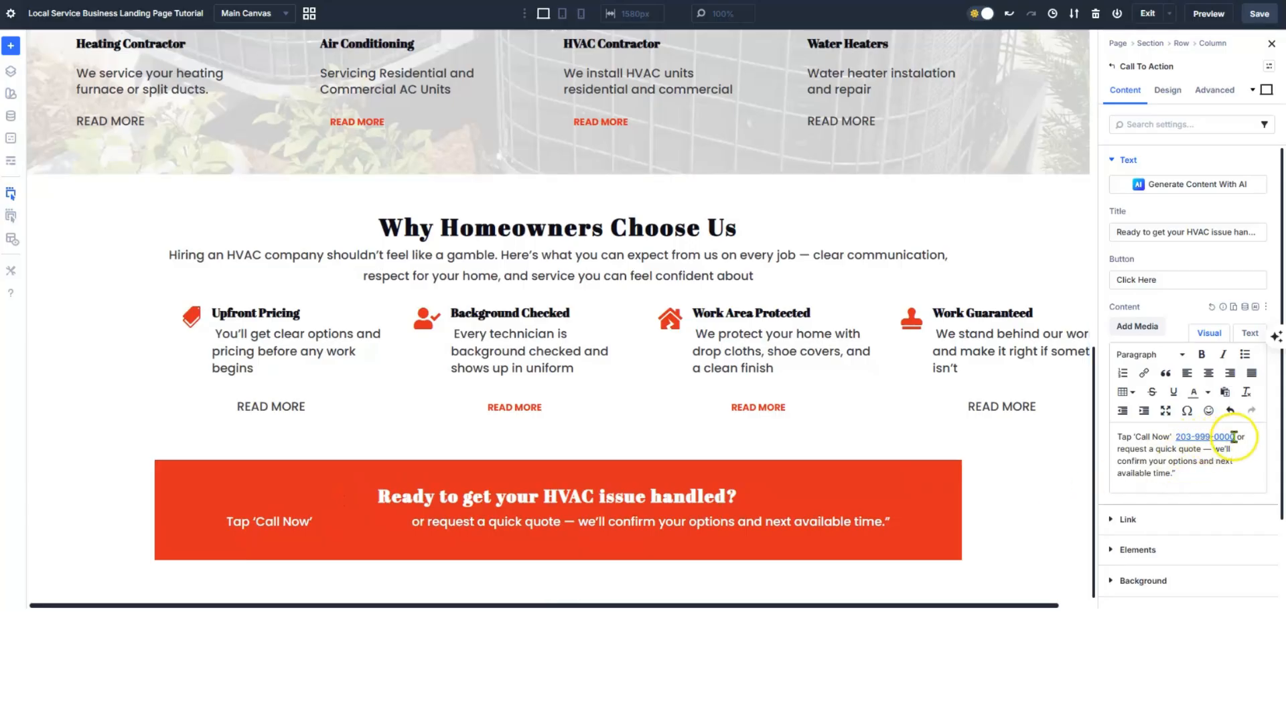
- Make the linked phone number white and underlined
left_click_drag(1235, 436, 1195, 437)
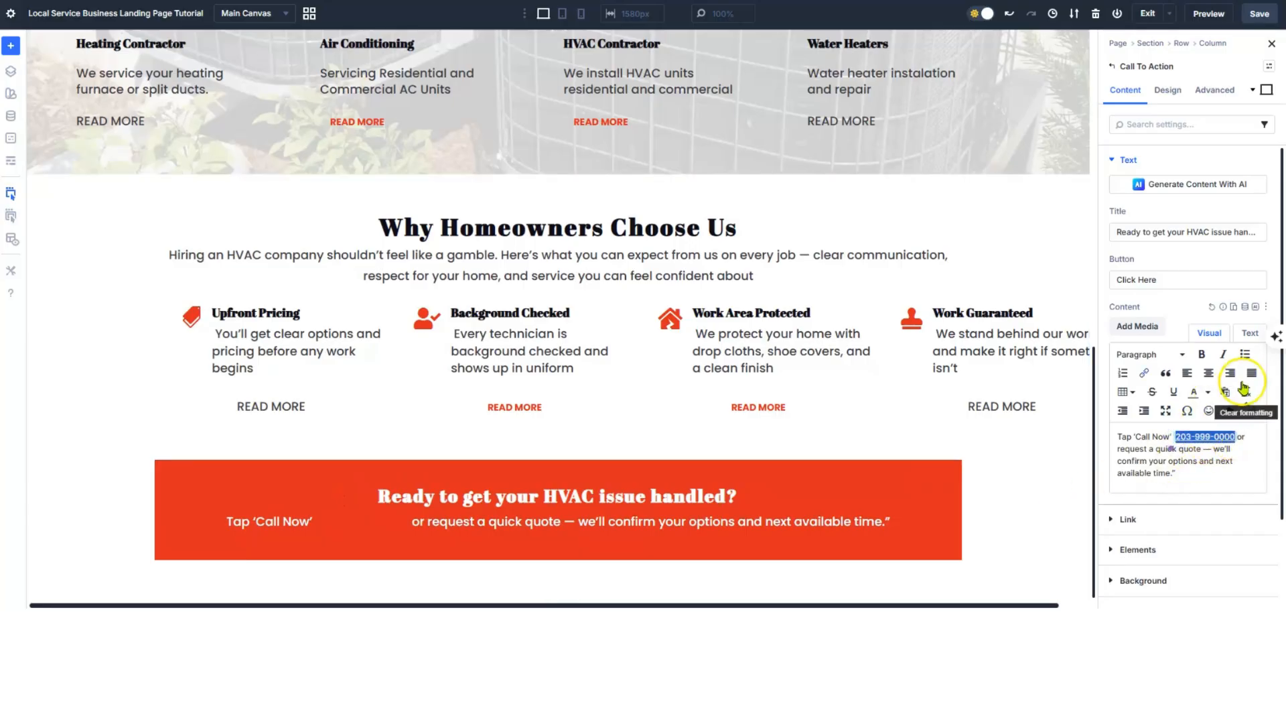
left_click(1206, 395)
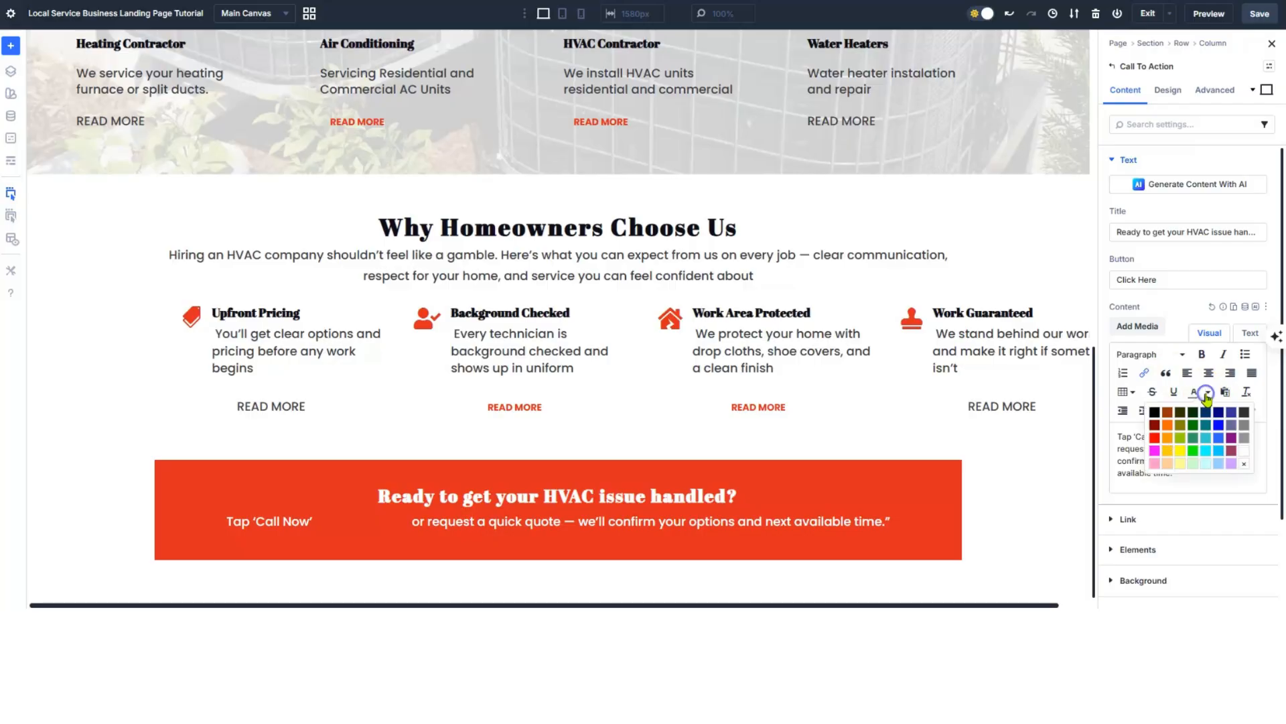
left_click(1245, 460)
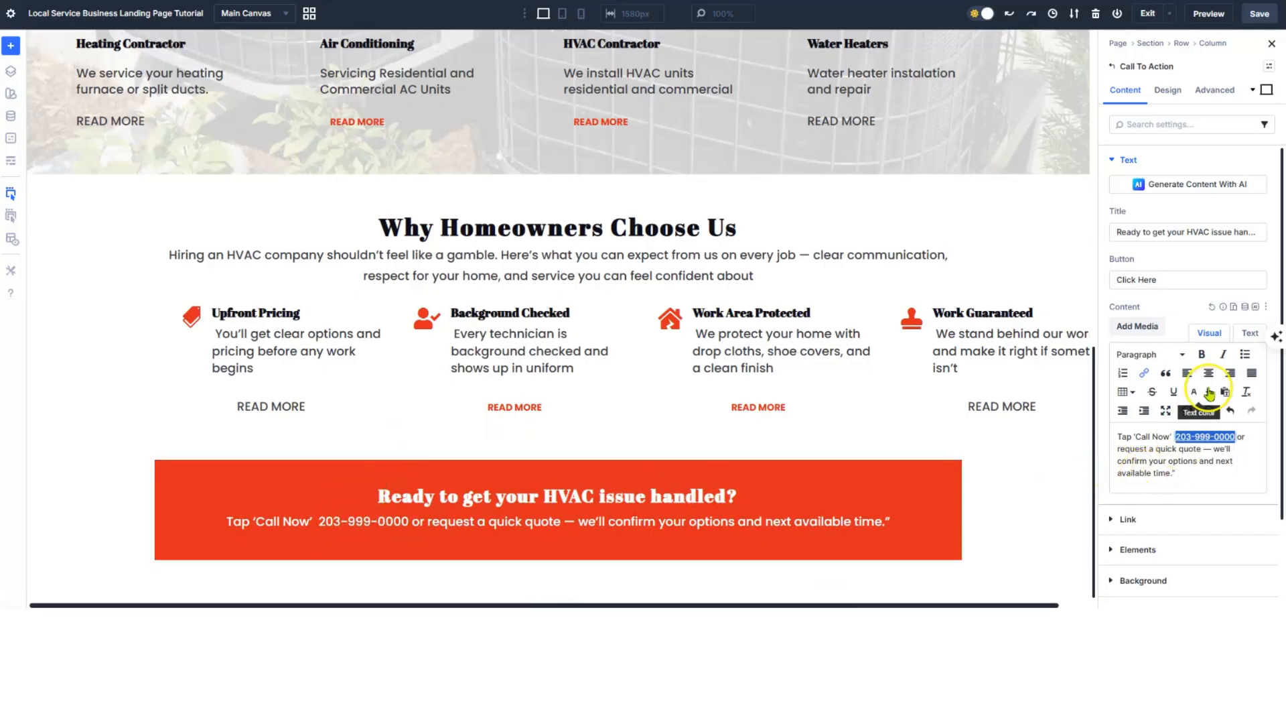
left_click(1175, 394)
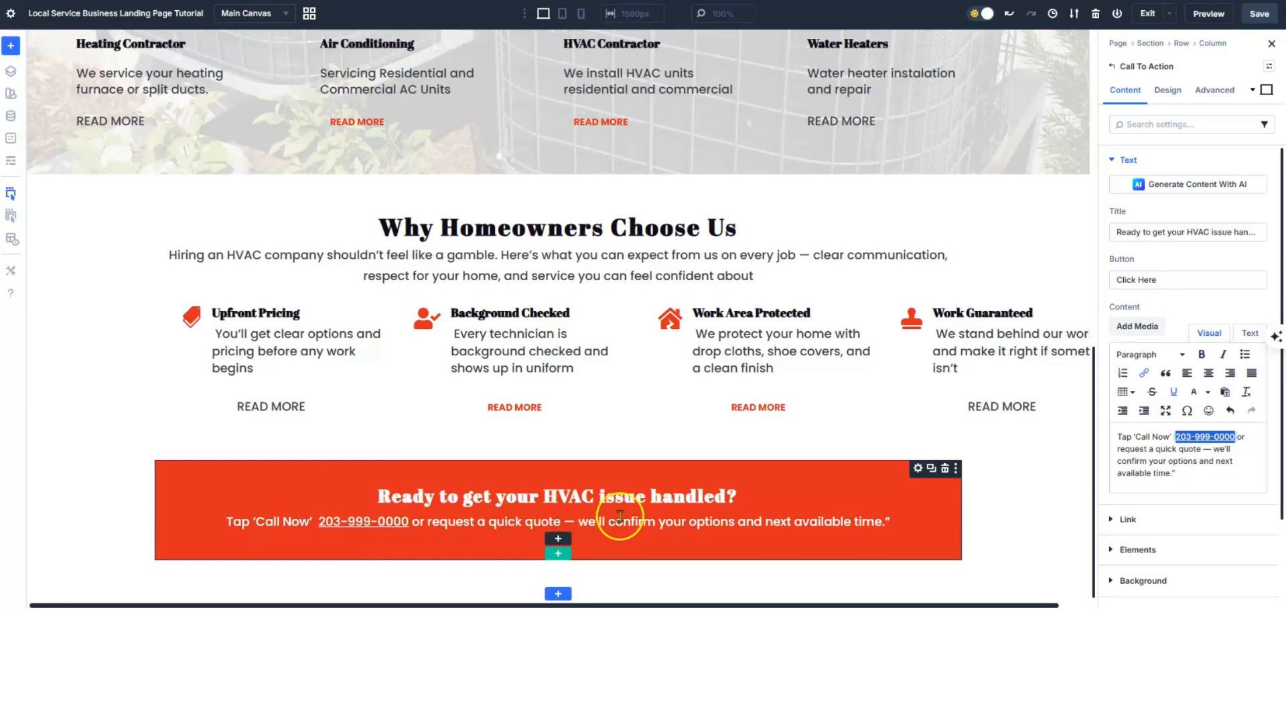
key("ctrl+z")
type("buy vi")
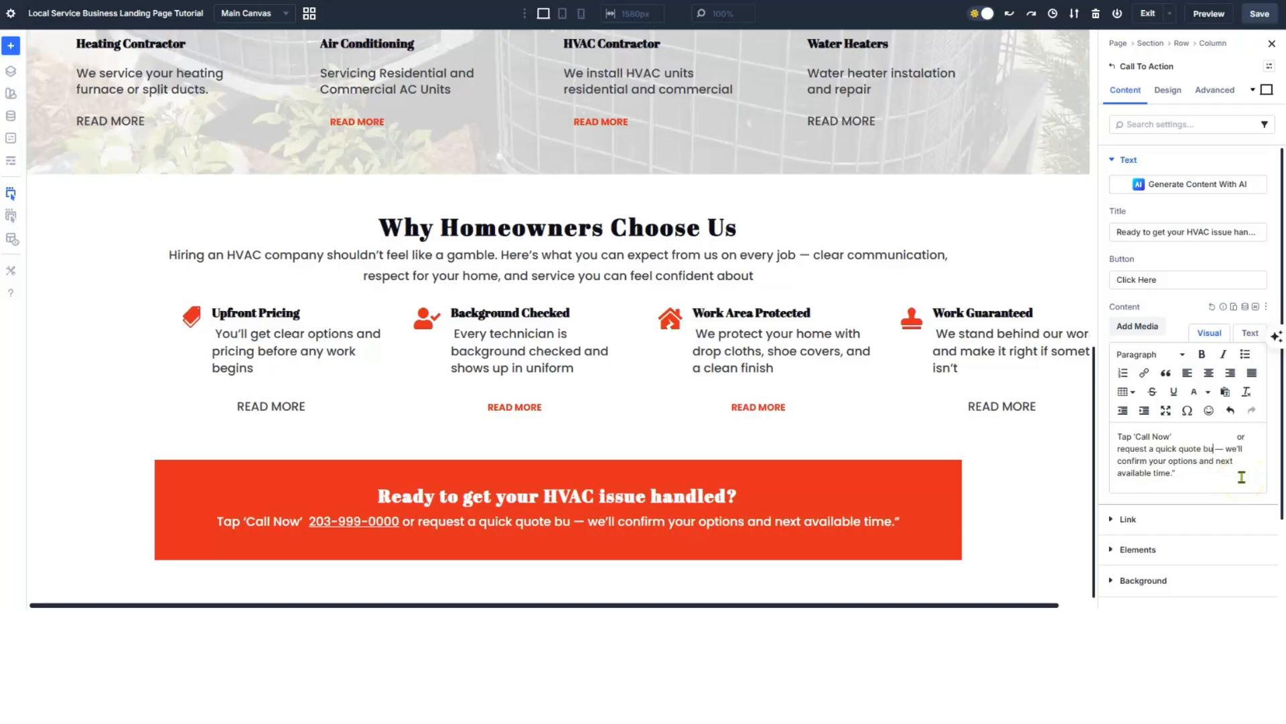
type("siting the contact page ")
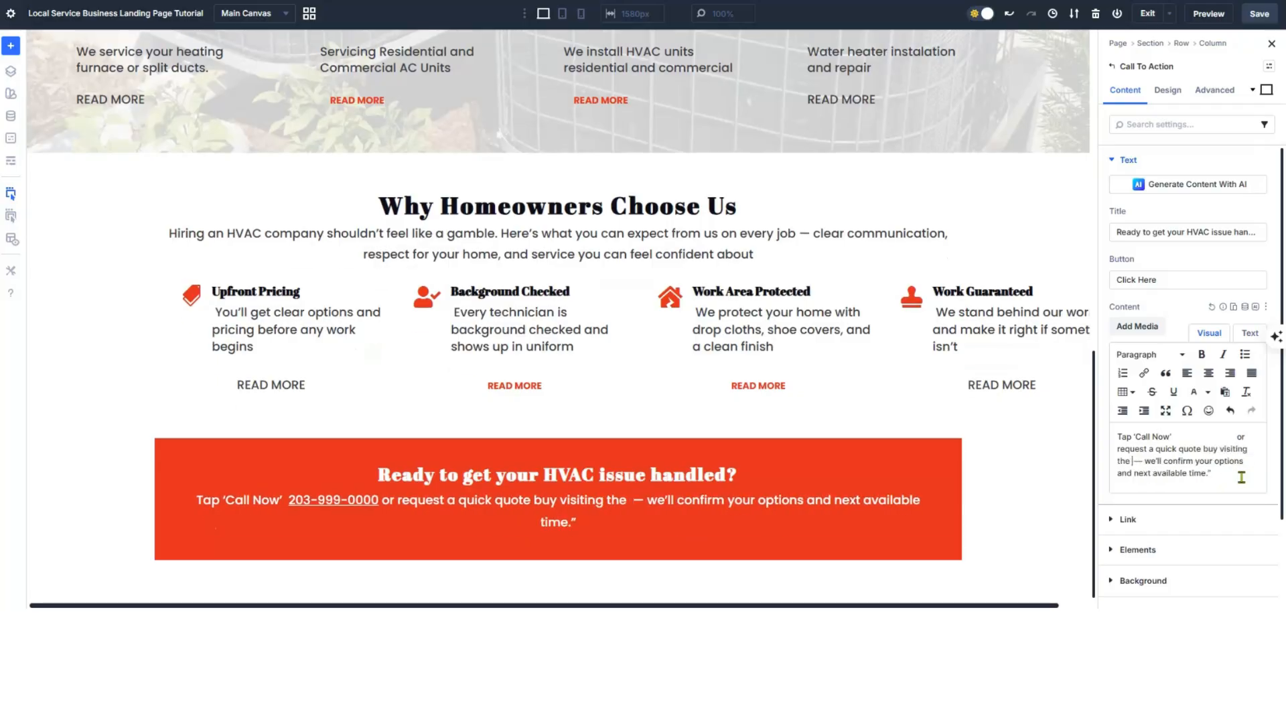
type("HERE")
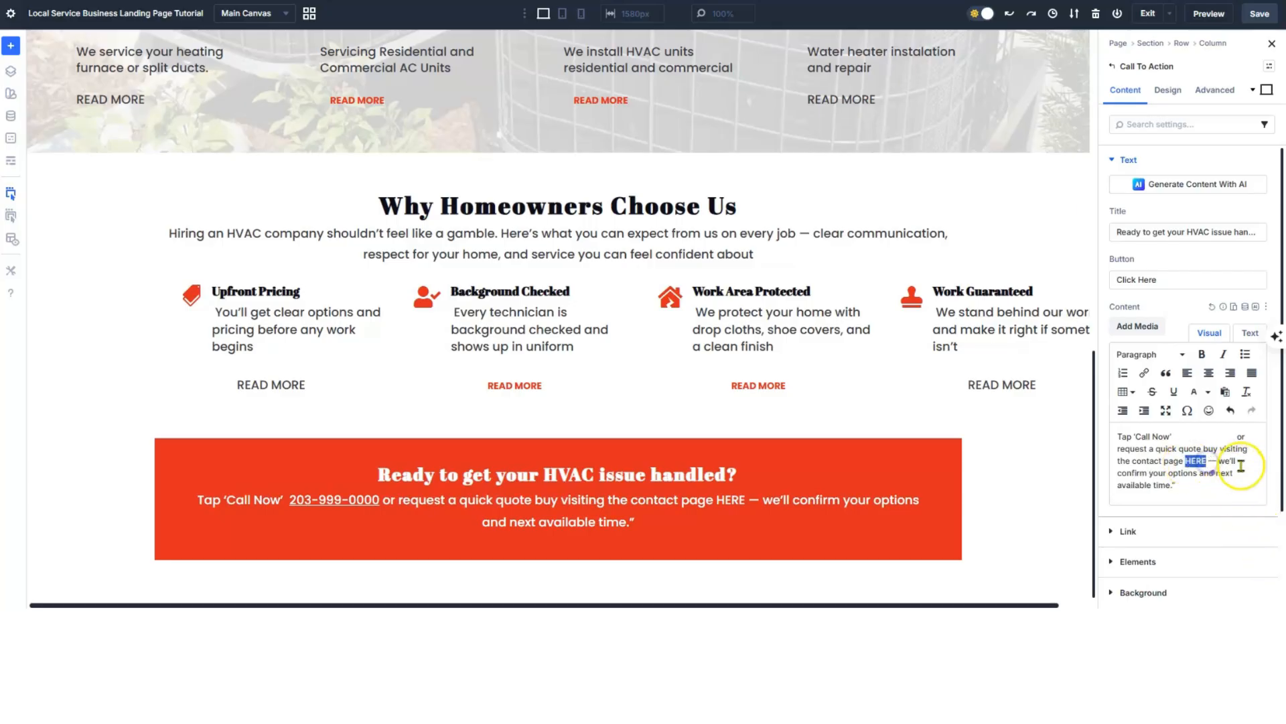
left_click(1145, 374)
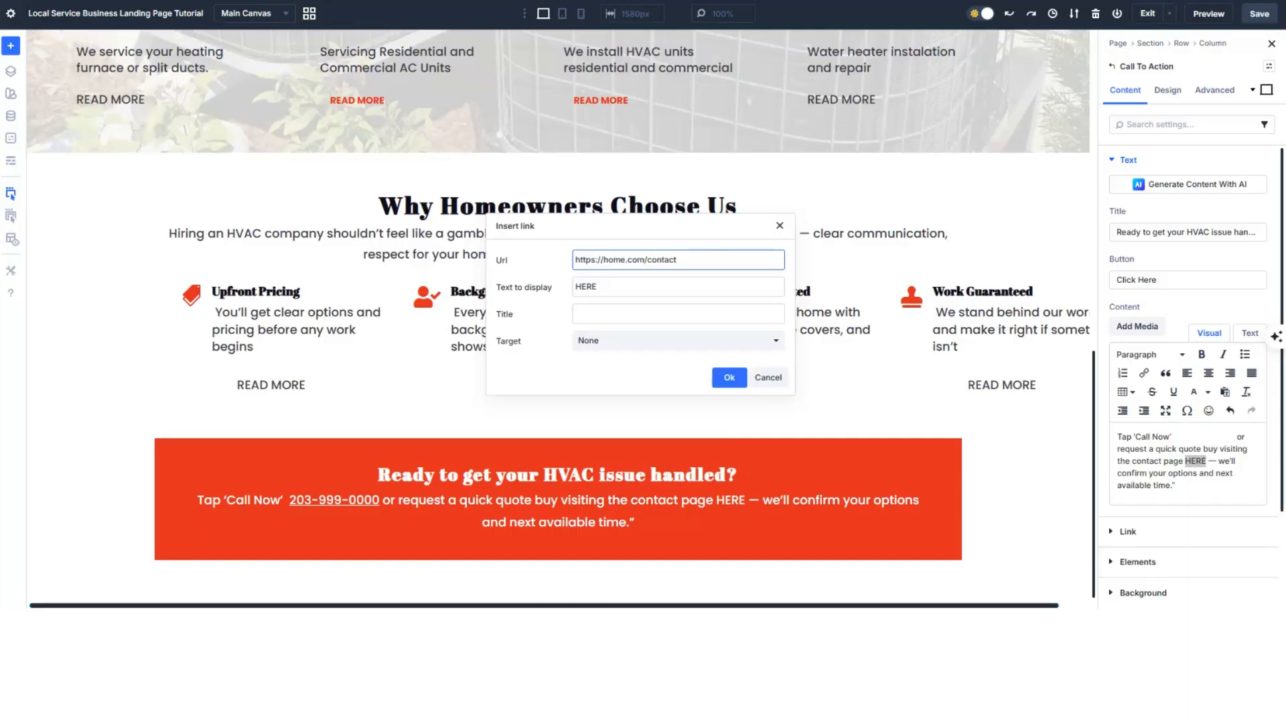
left_click(728, 378)
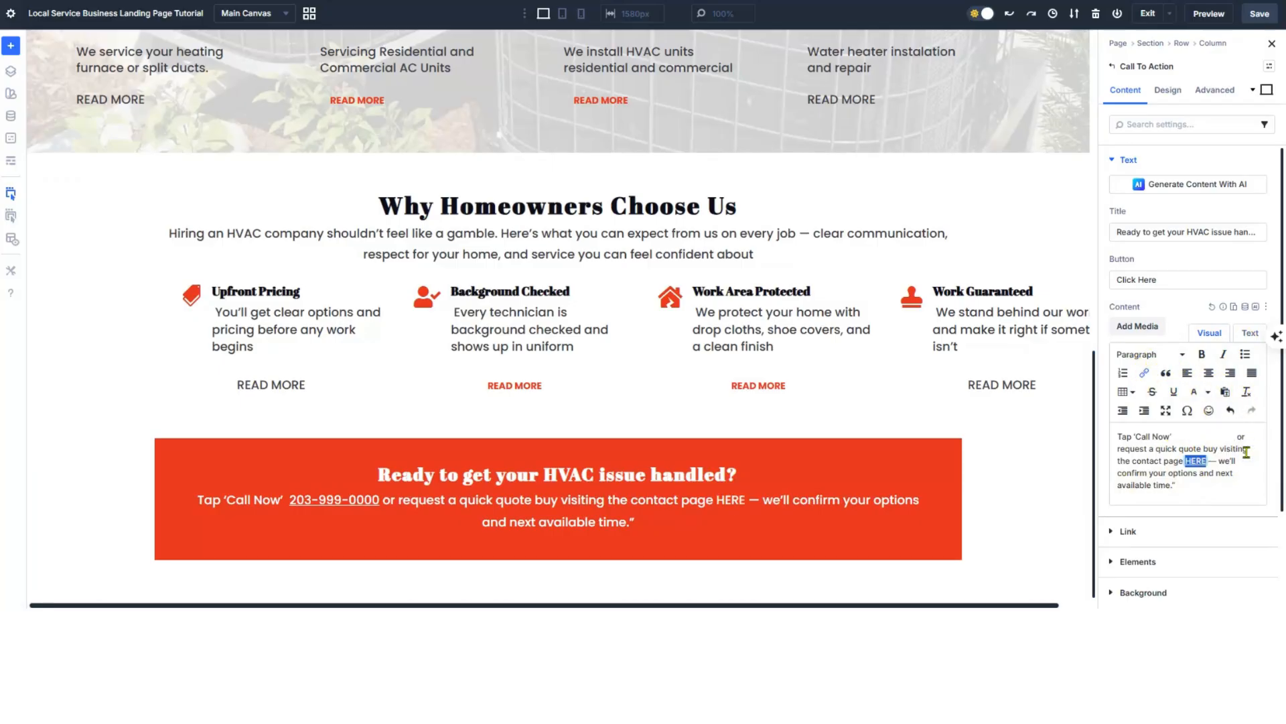
left_click(1174, 394)
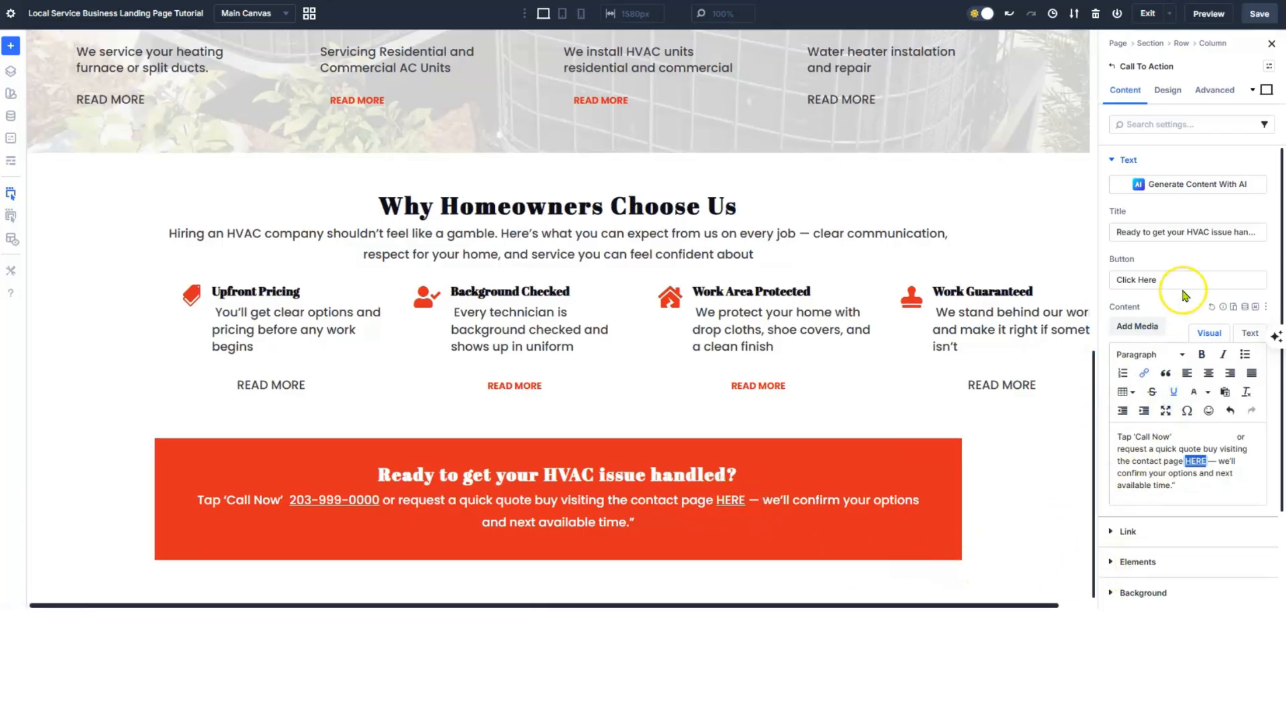
left_click(1273, 44)
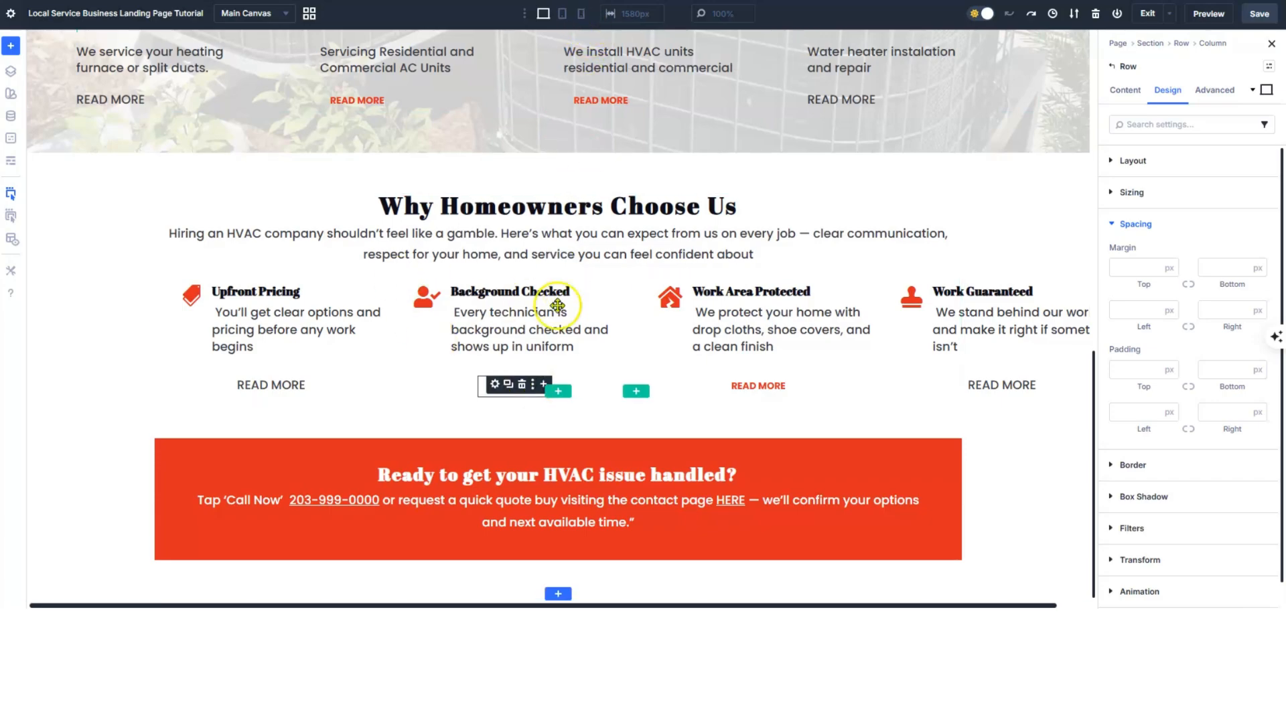
- Preview the page at phone width and scroll to the features row
scroll(409, 333, "up", 1)
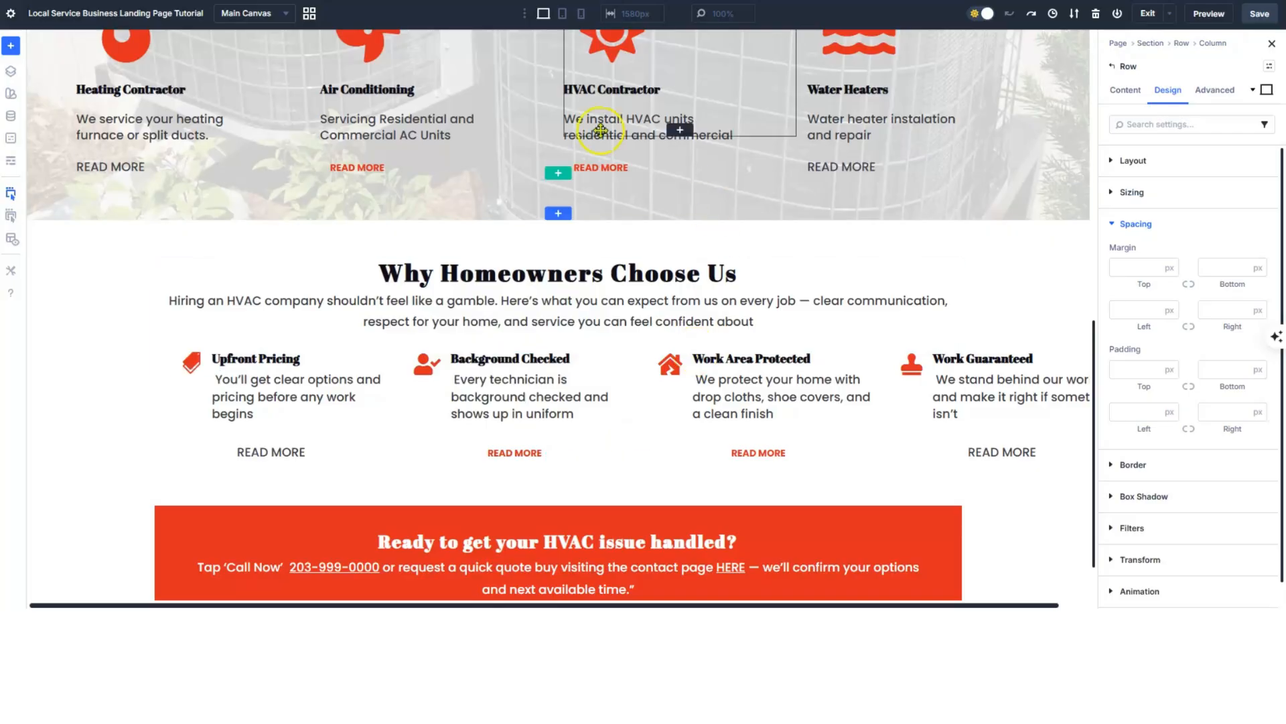
left_click(581, 14)
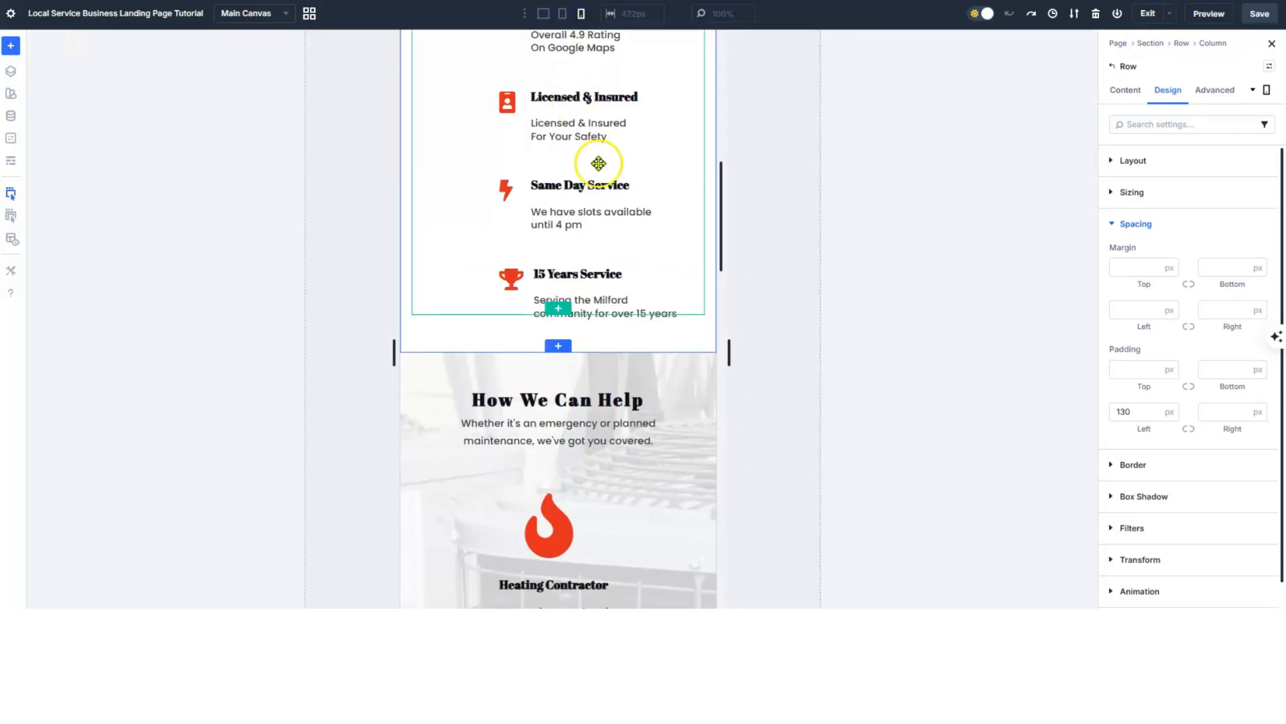
scroll(596, 163, "down", 5)
scroll(599, 163, "down", 2)
scroll(598, 161, "up", 10)
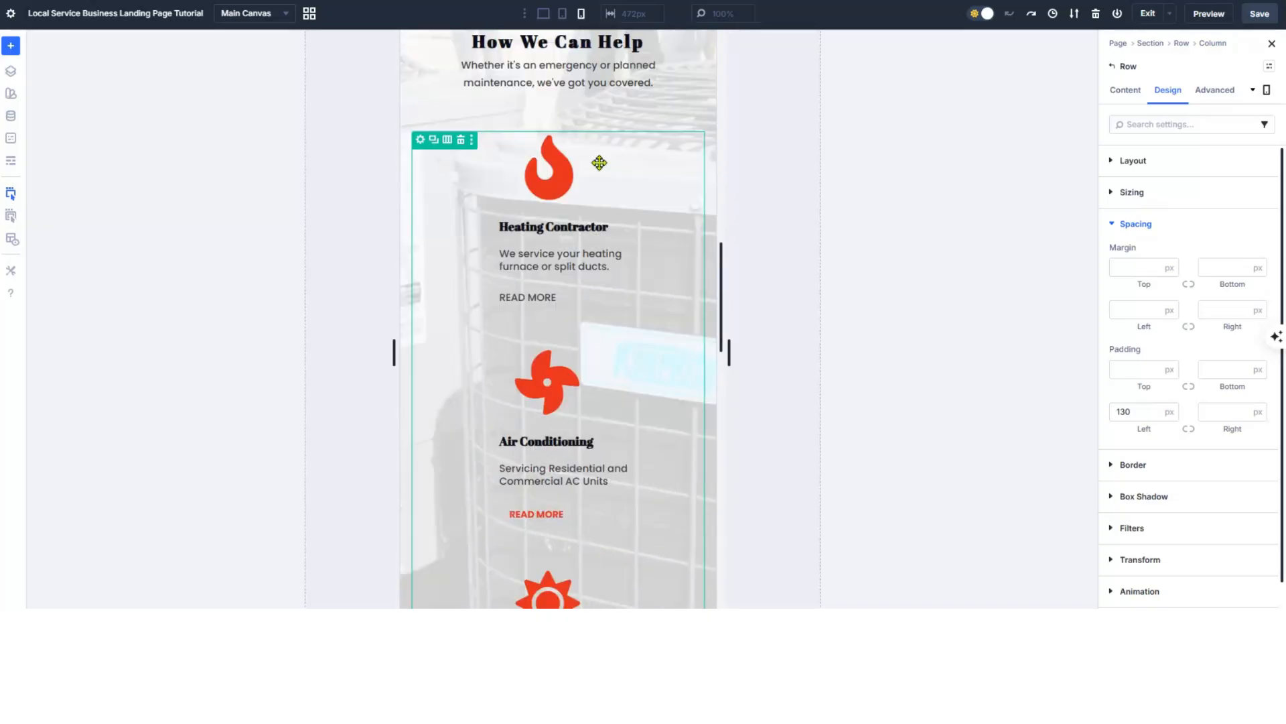
scroll(599, 158, "down", 10)
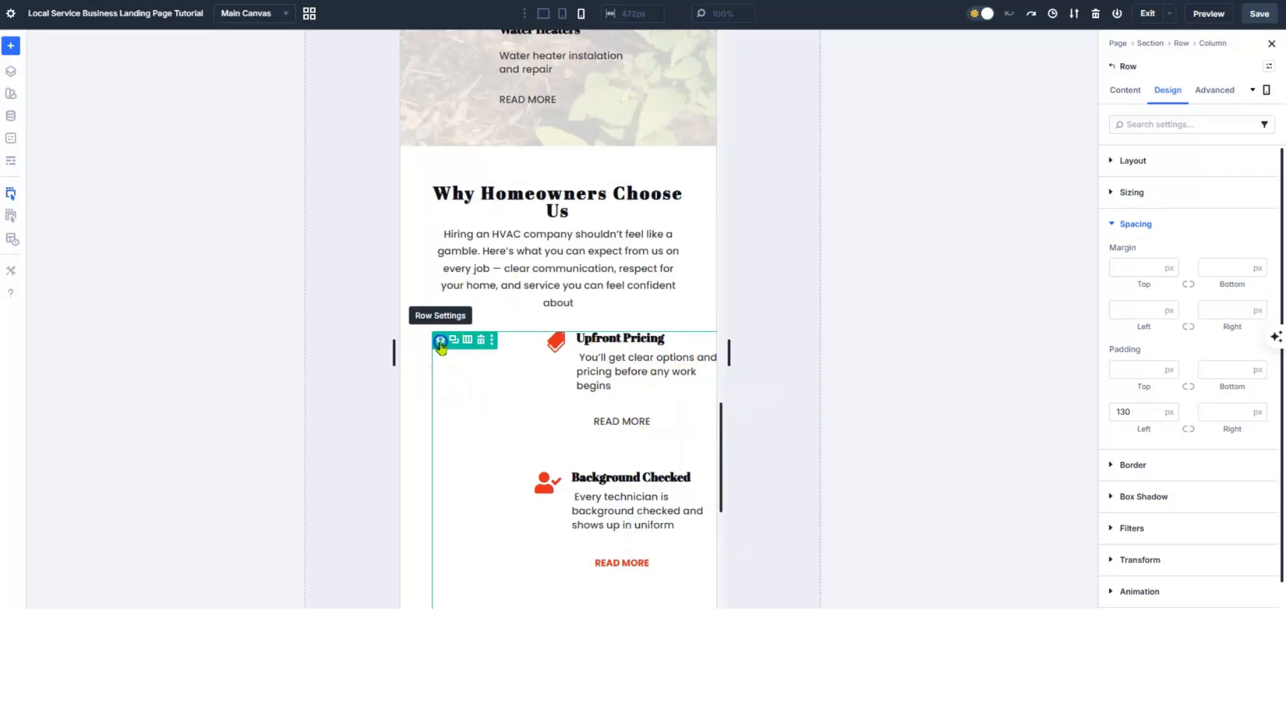
- Lower the features row's phone left padding from 130 to 0 px
left_click(1154, 417)
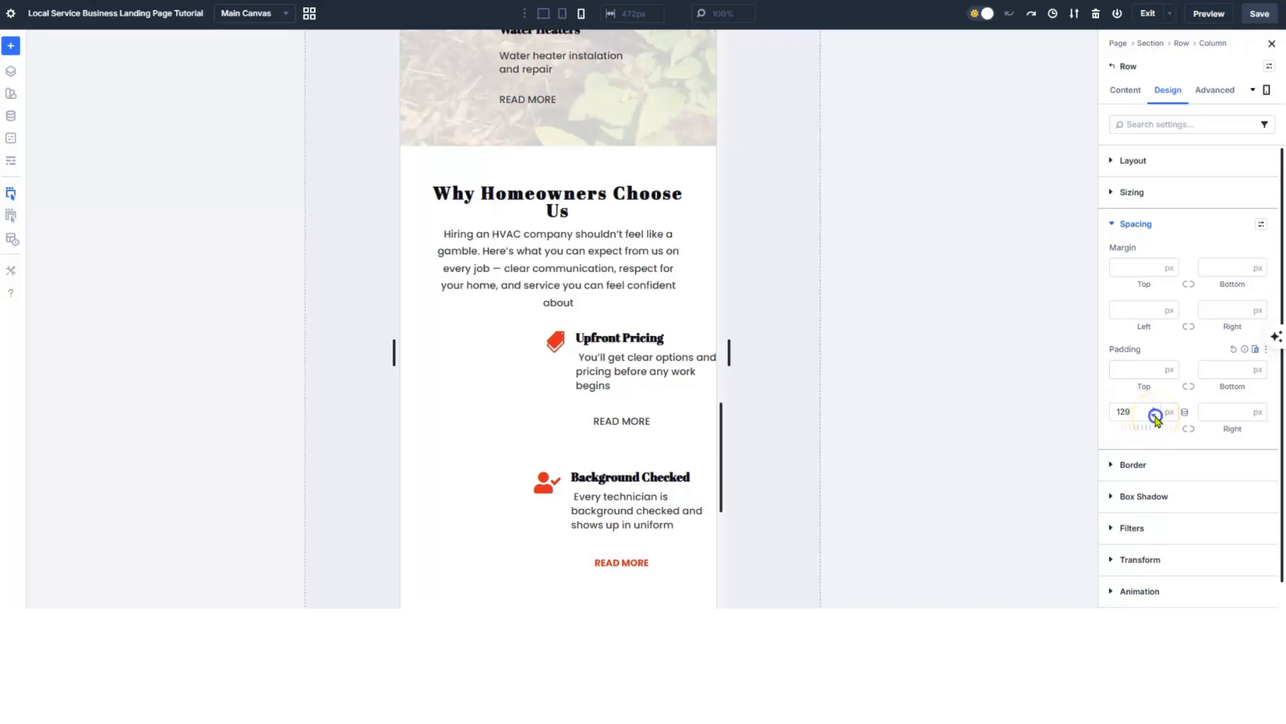
left_click(1154, 417)
left_click(1153, 417)
left_click(1154, 417)
left_click(1155, 416)
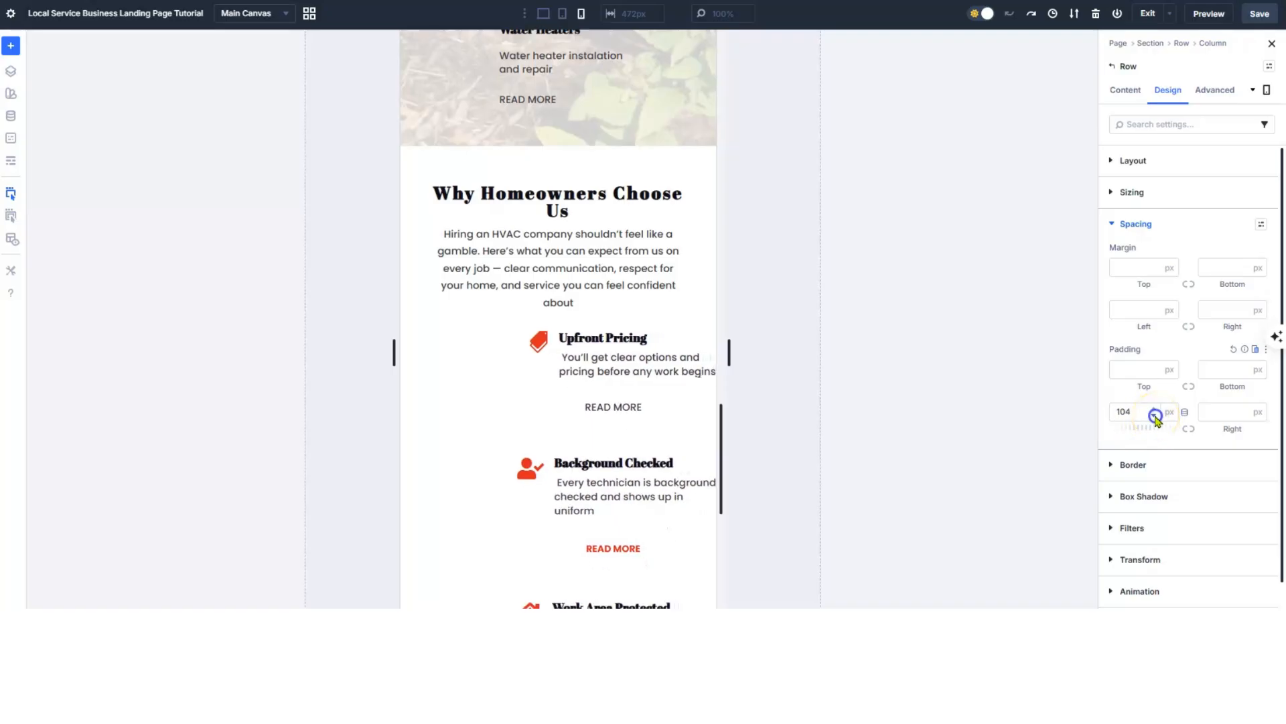
left_click(1155, 417)
left_click(1155, 417)
left_click(1155, 417)
left_click(1155, 417)
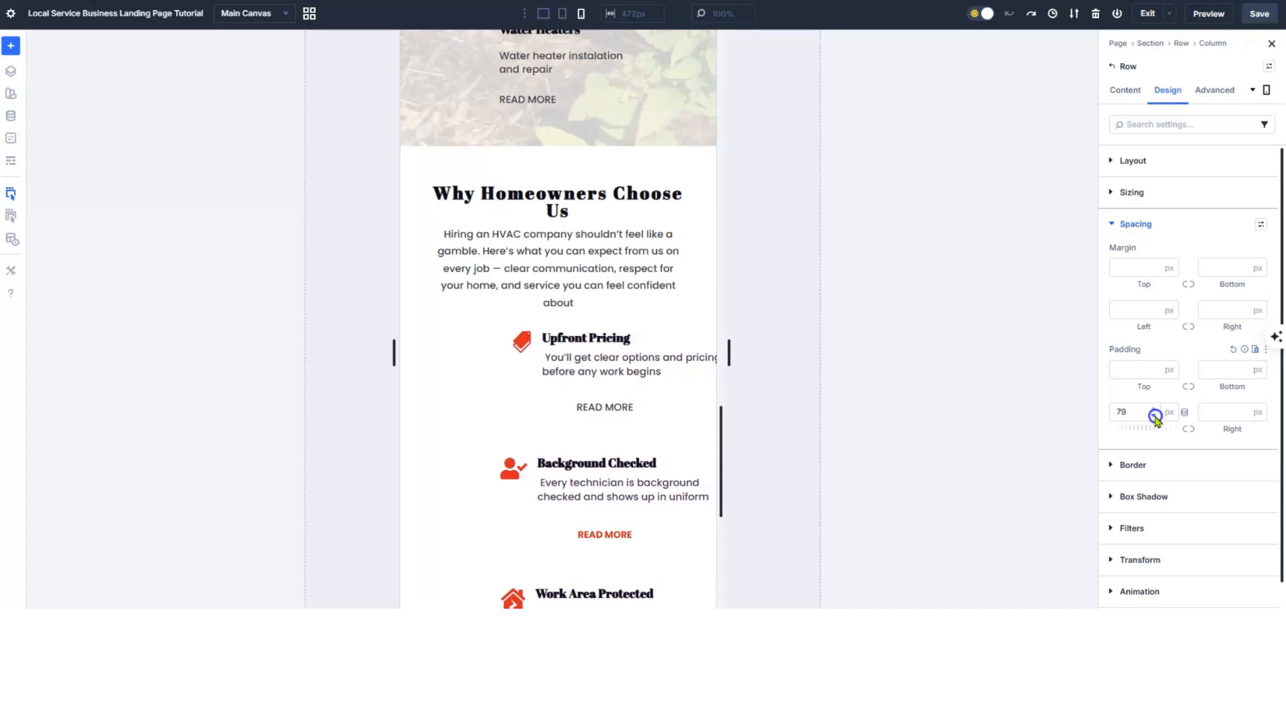
left_click(1155, 416)
left_click(1155, 417)
left_click(1155, 417)
left_click(1155, 416)
left_click(1155, 416)
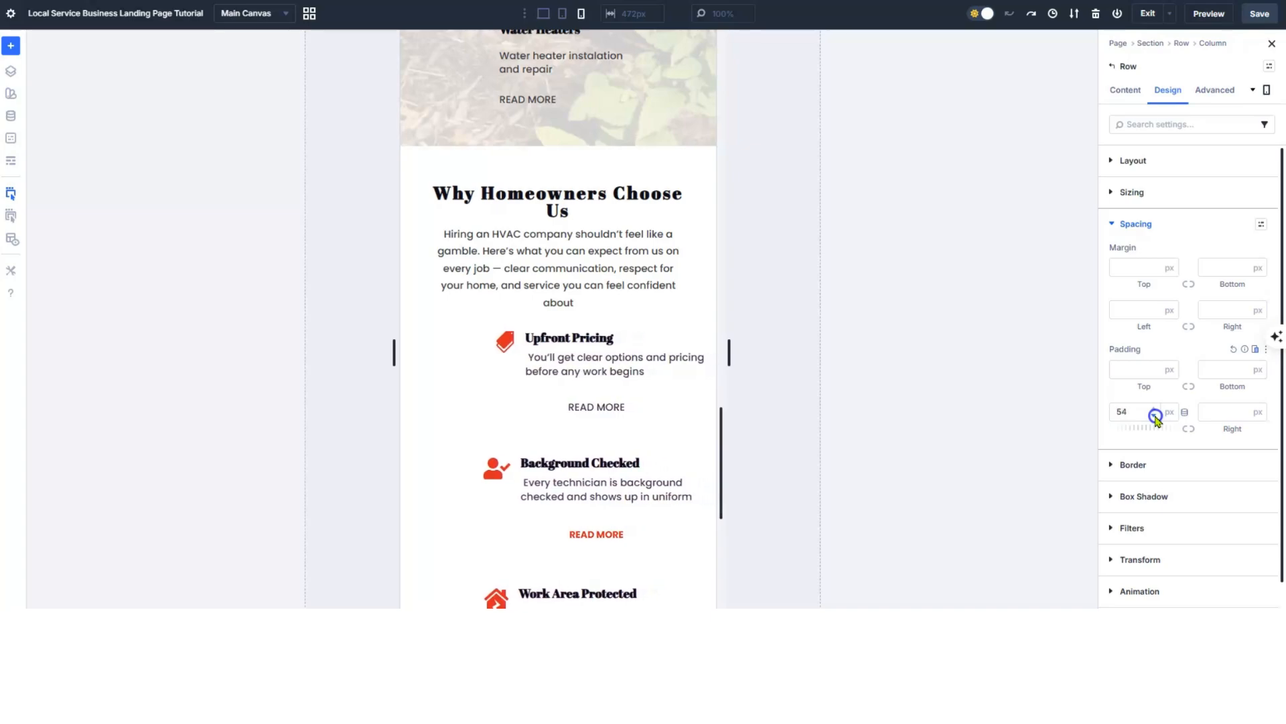
left_click(1155, 417)
left_click(1155, 417)
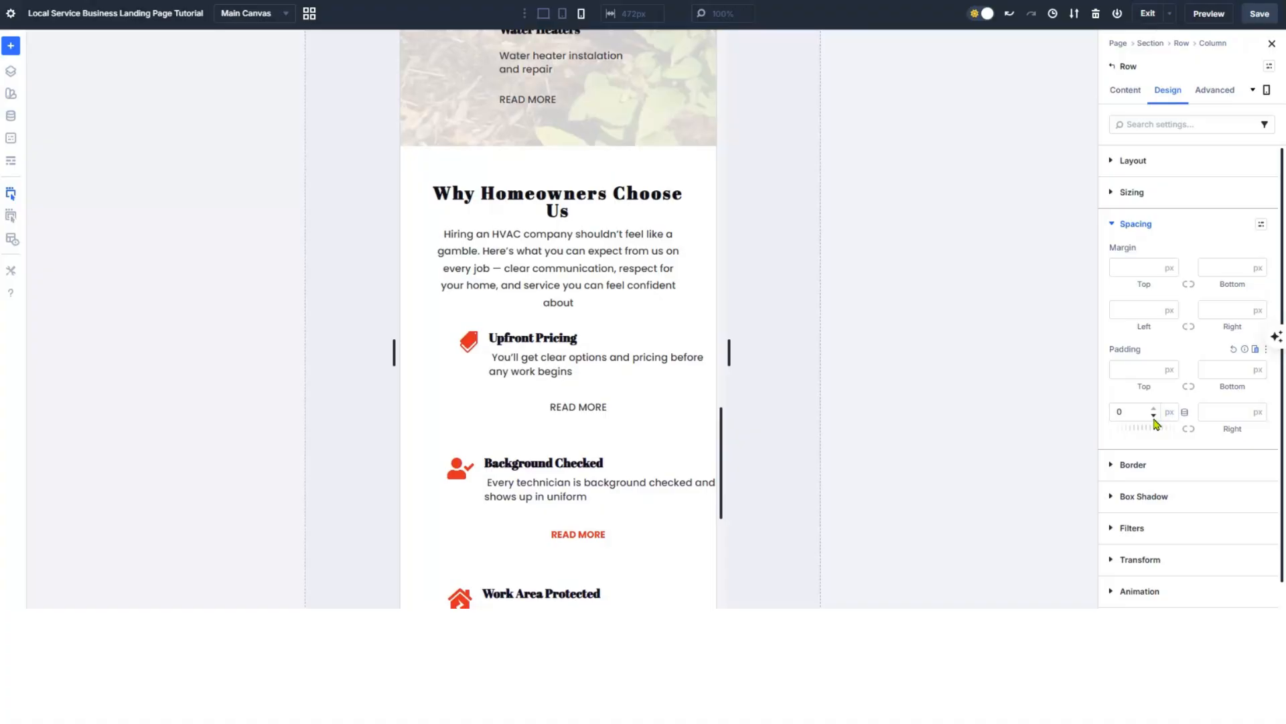
- Raise the features row's phone right padding to 55 px
left_click(1244, 411)
left_click(1244, 410)
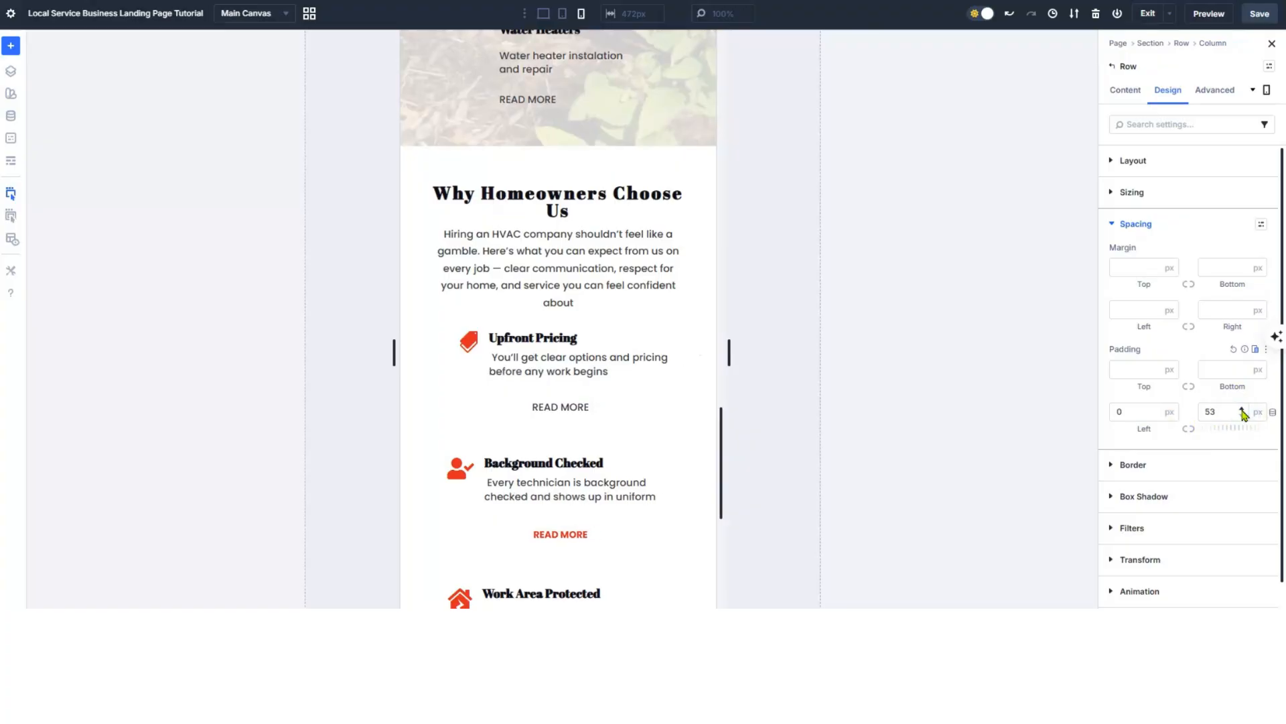
left_click(1243, 411)
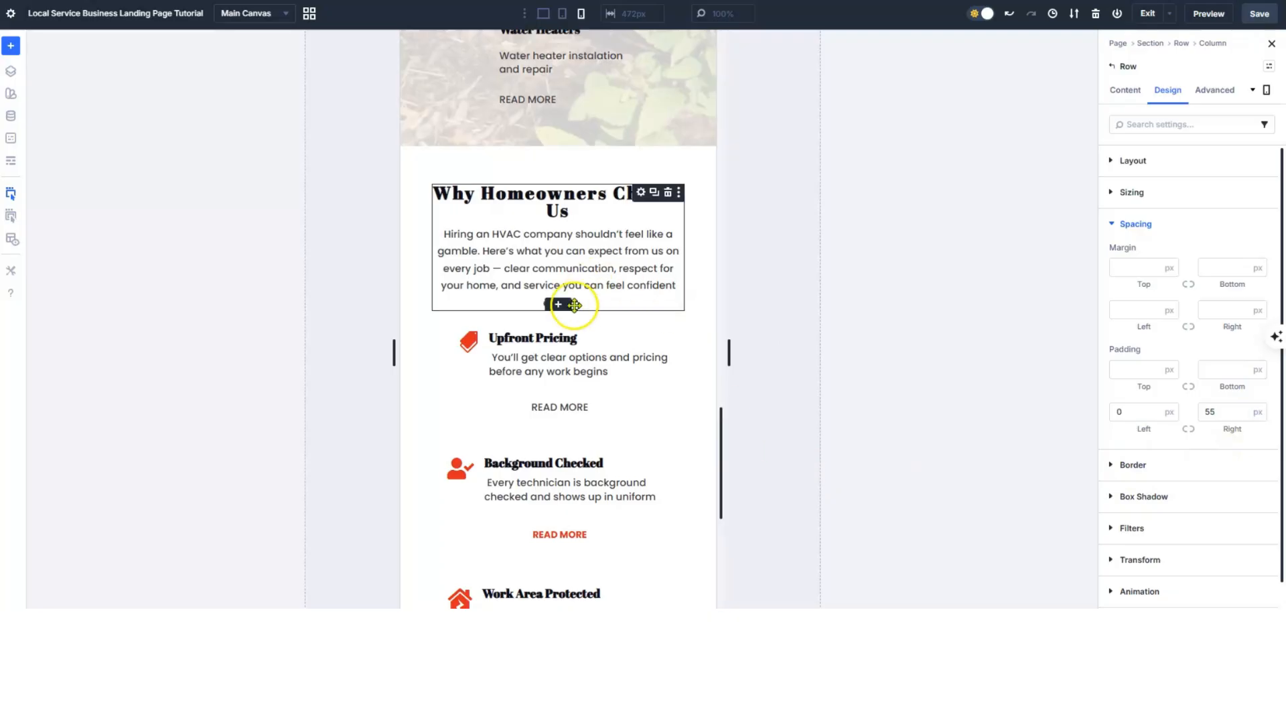
scroll(570, 302, "down", 5)
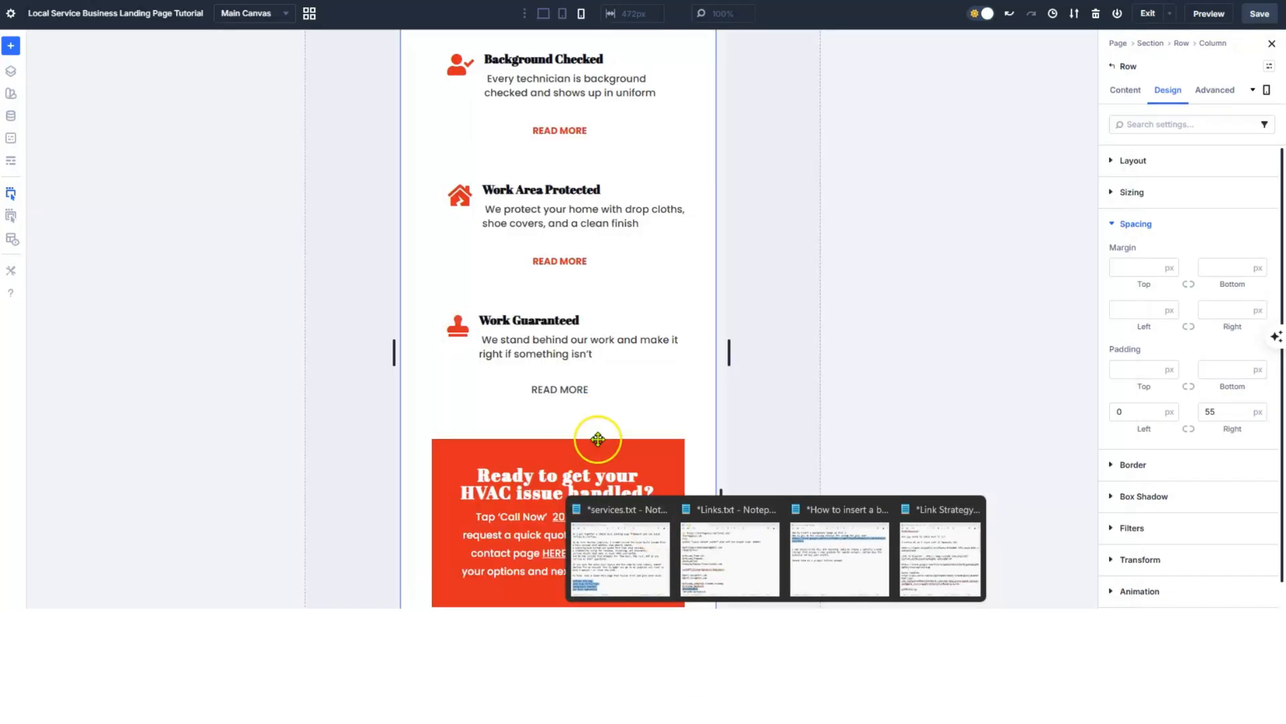
scroll(468, 462, "down", 1)
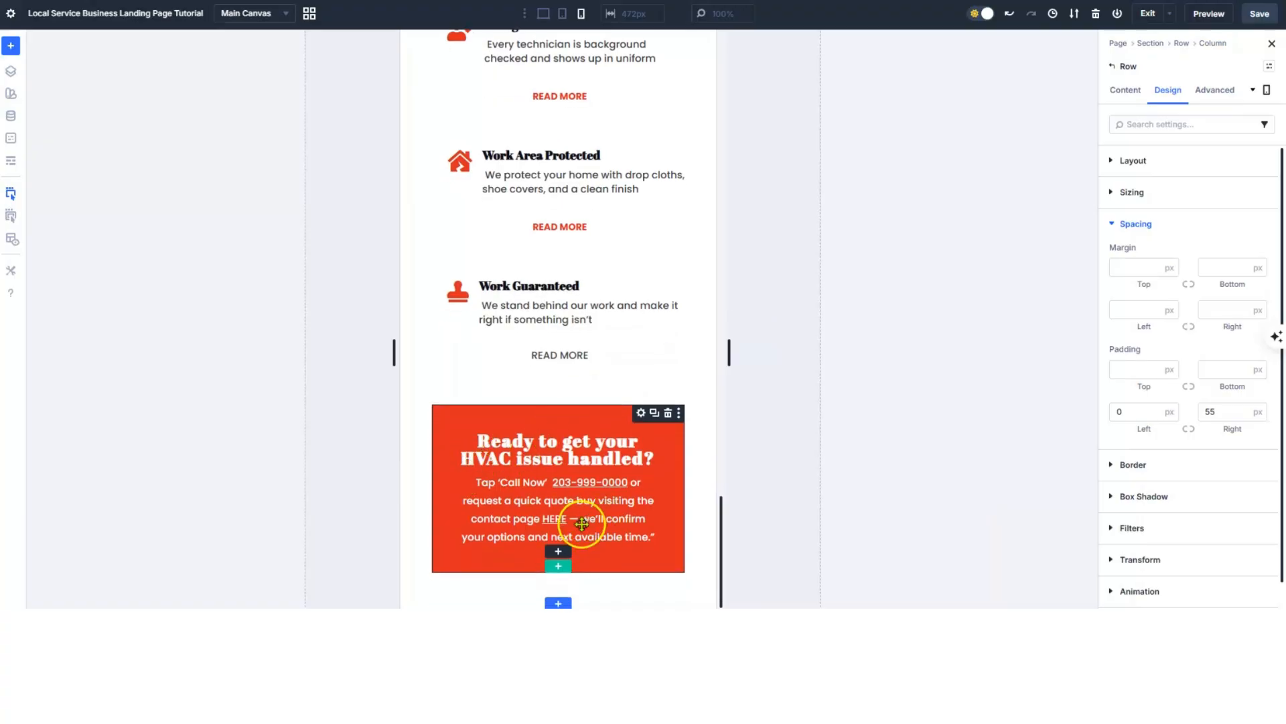
scroll(490, 483, "up", 1)
scroll(490, 482, "up", 15)
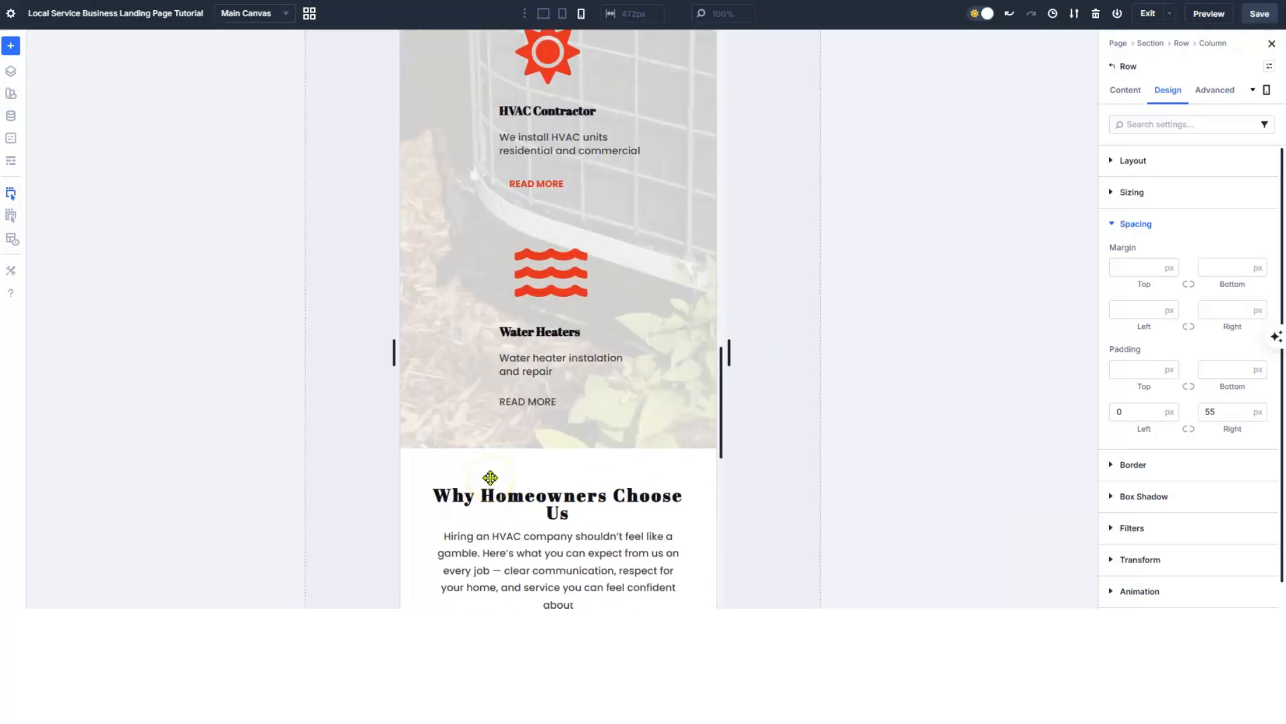
scroll(501, 428, "up", 10)
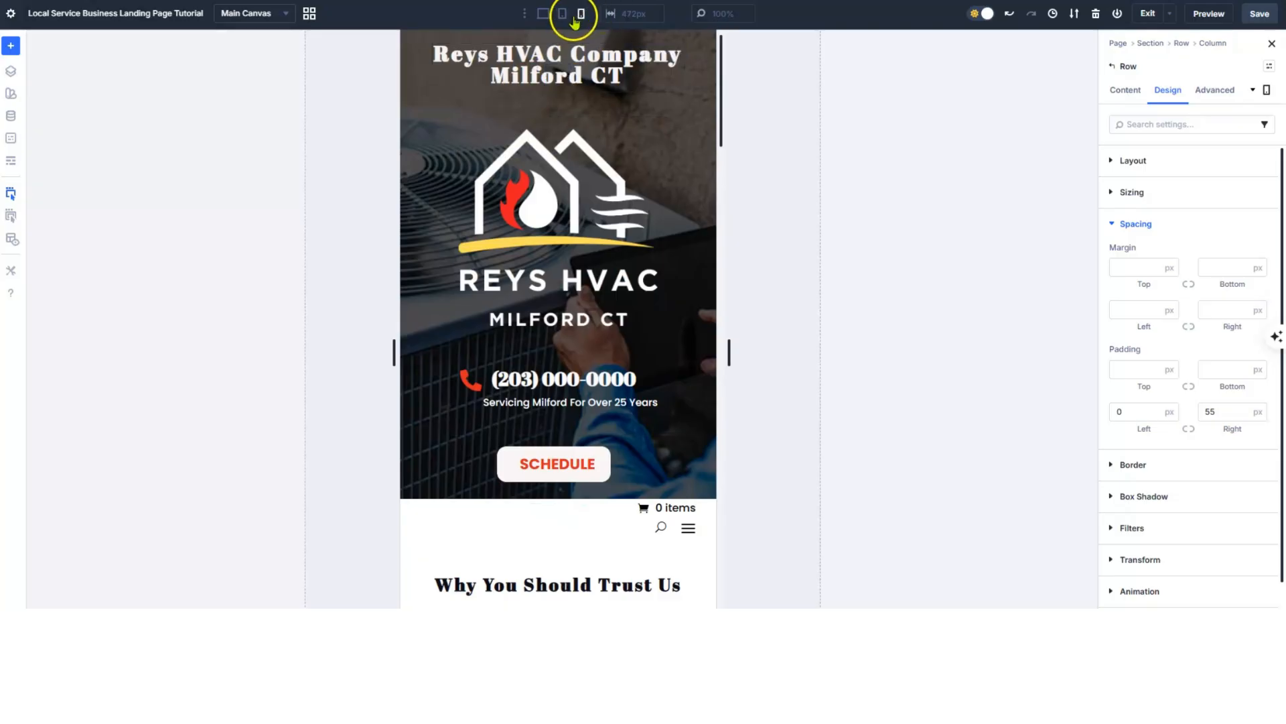
- Switch to tablet width and adjust the features row's right padding
left_click(563, 14)
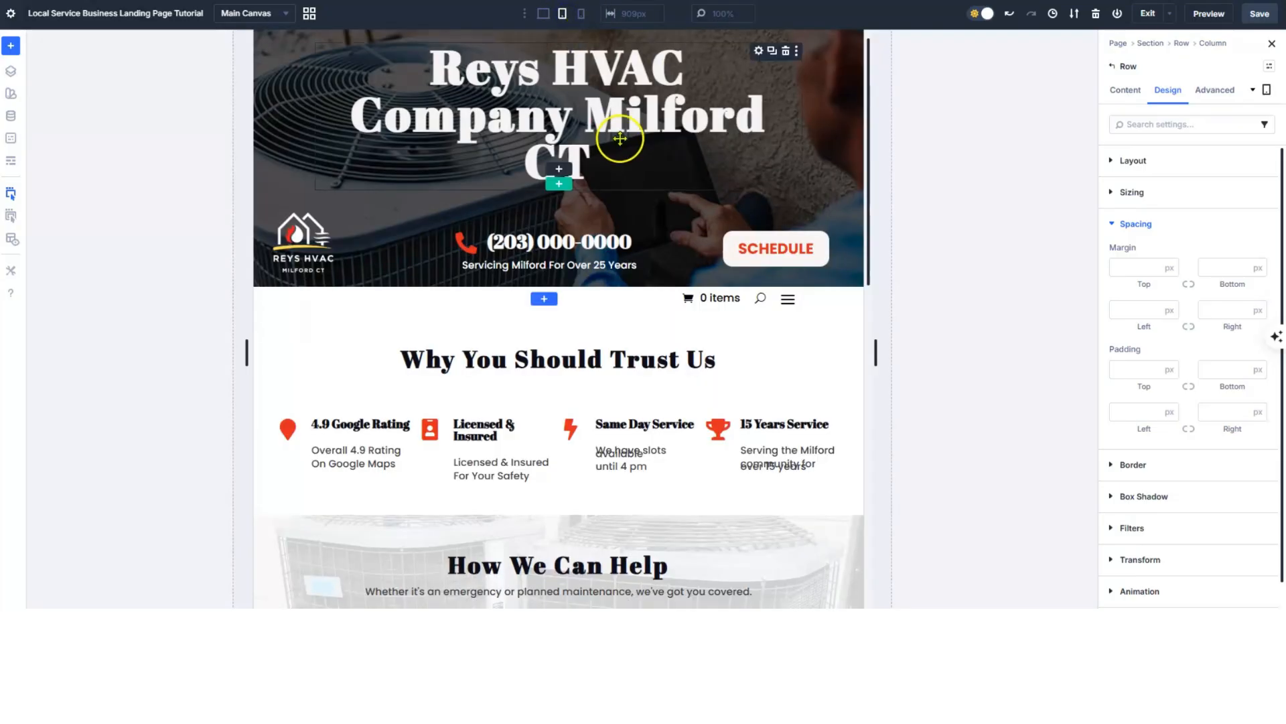
scroll(631, 99, "down", 10)
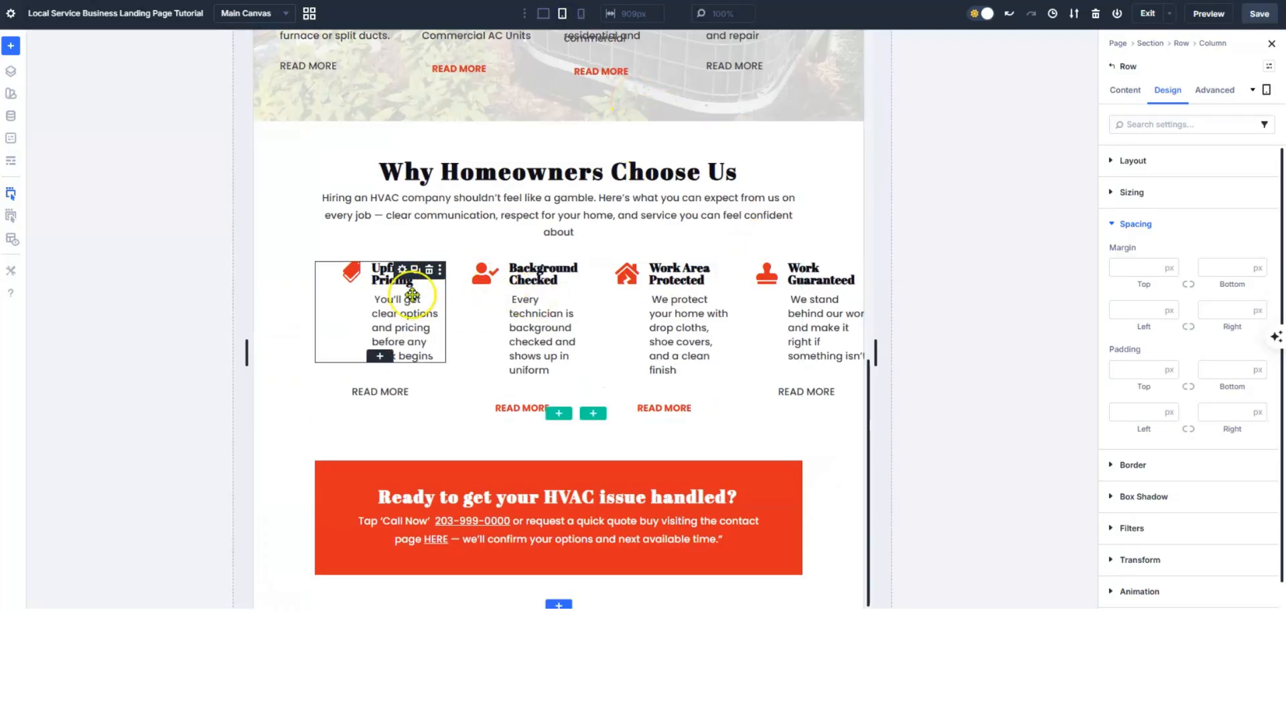
left_click(1241, 410)
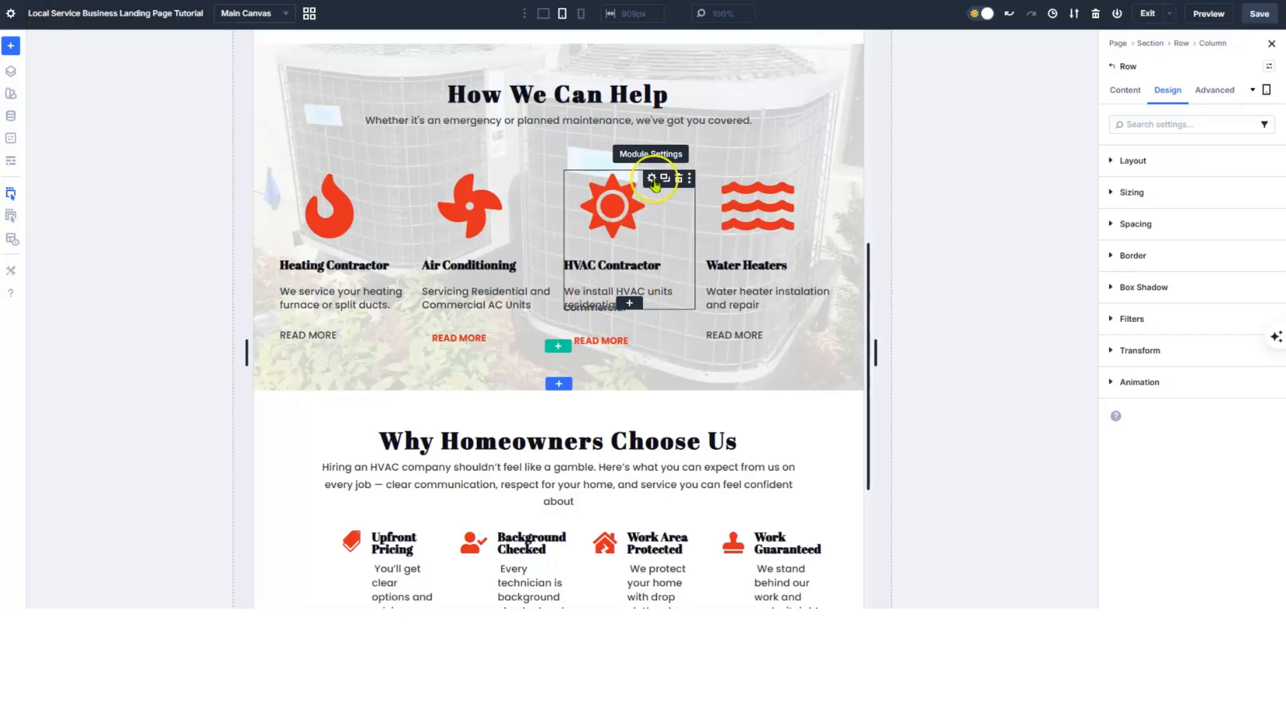
- Raise the HVAC Contractor blurb's tablet body text line height to 1.2em
left_click(651, 179)
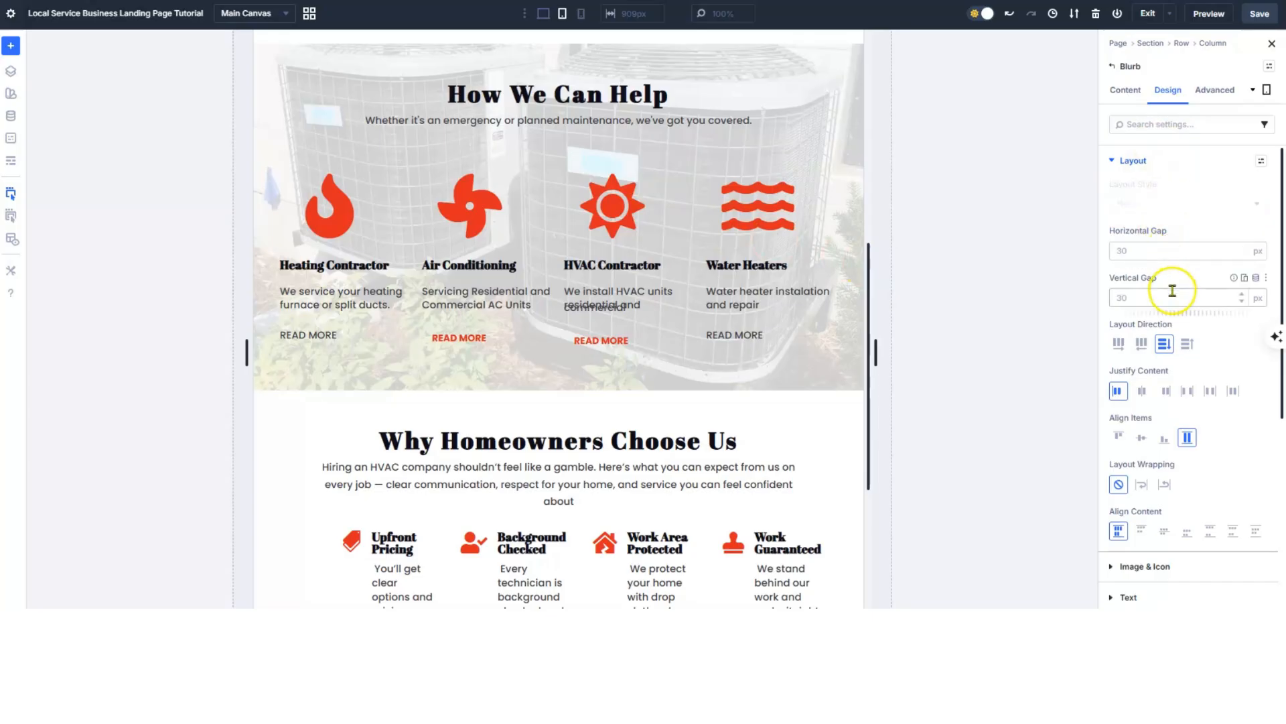
left_click(1114, 161)
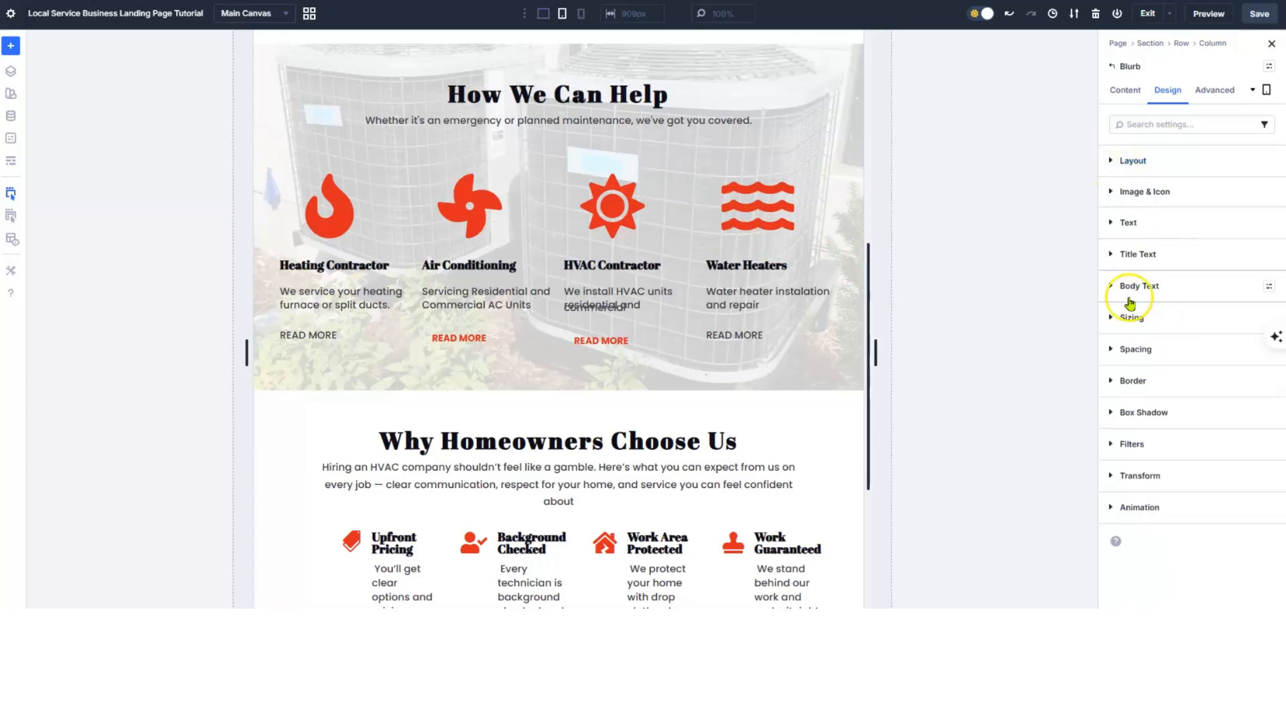
left_click(1112, 287)
scroll(1165, 368, "down", 2)
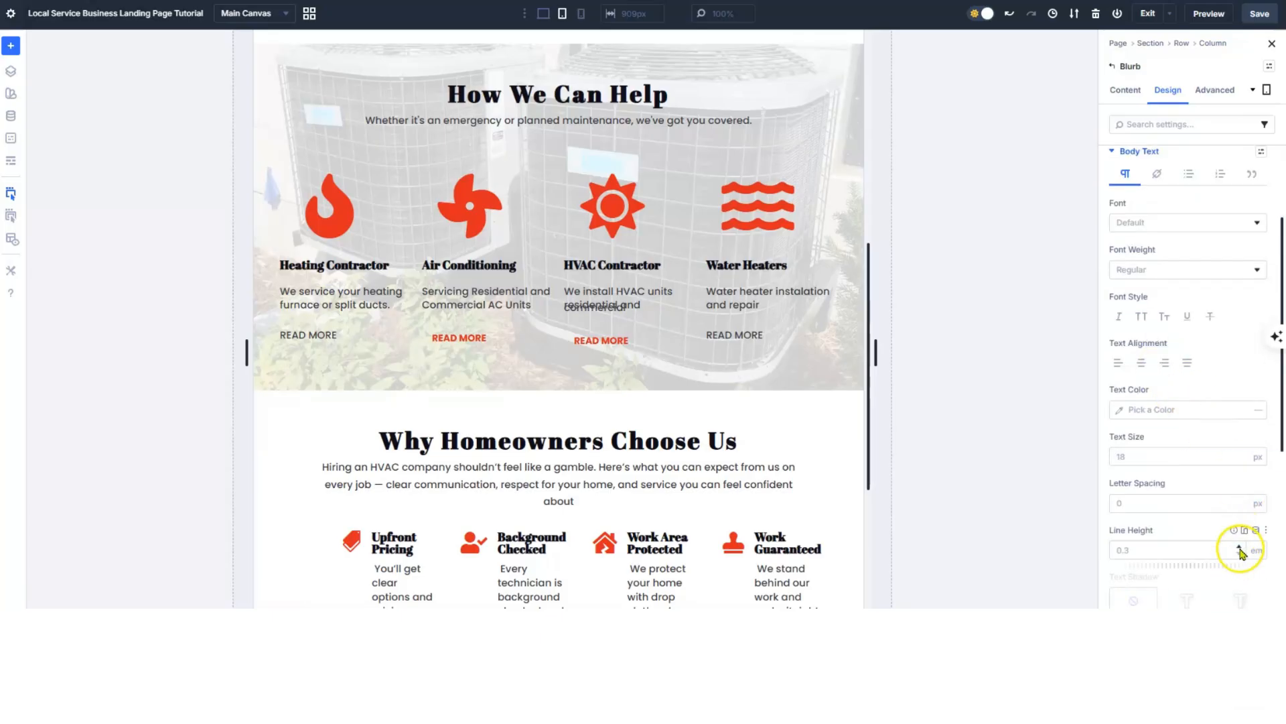
left_click(1240, 548)
left_click(1240, 548)
left_click(1240, 548)
left_click(1239, 548)
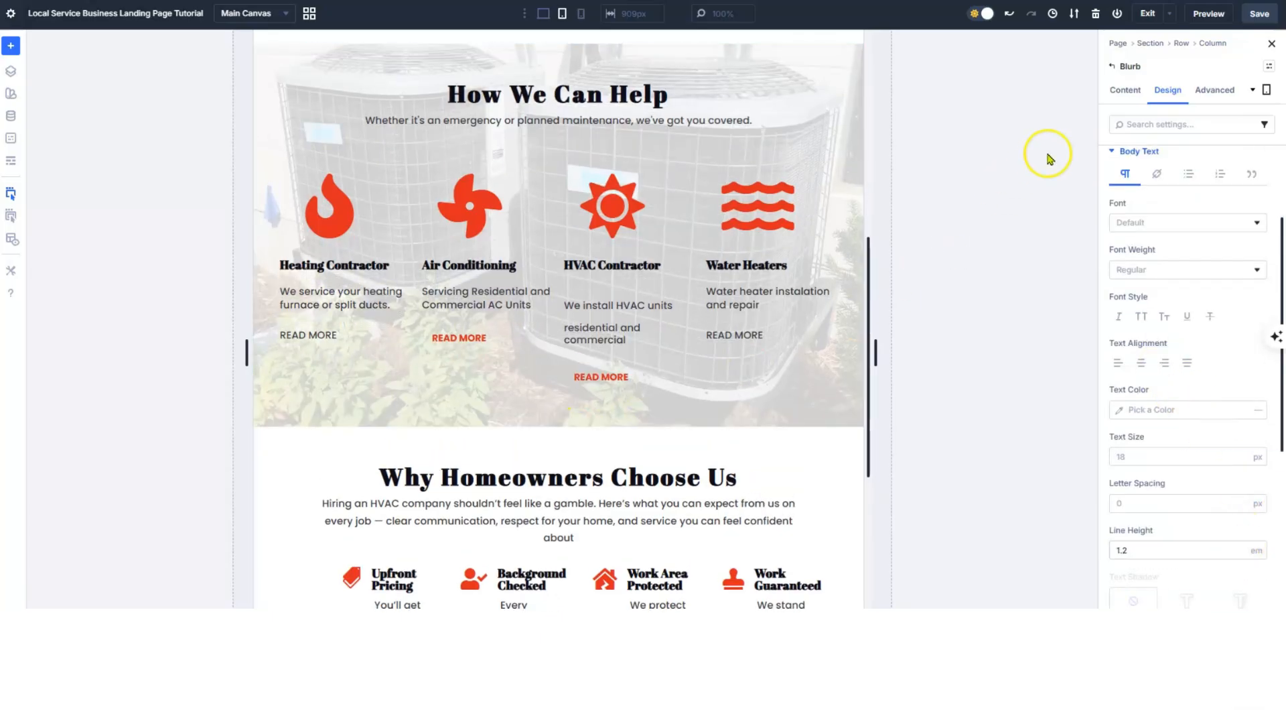
left_click(1126, 90)
left_click(1129, 163)
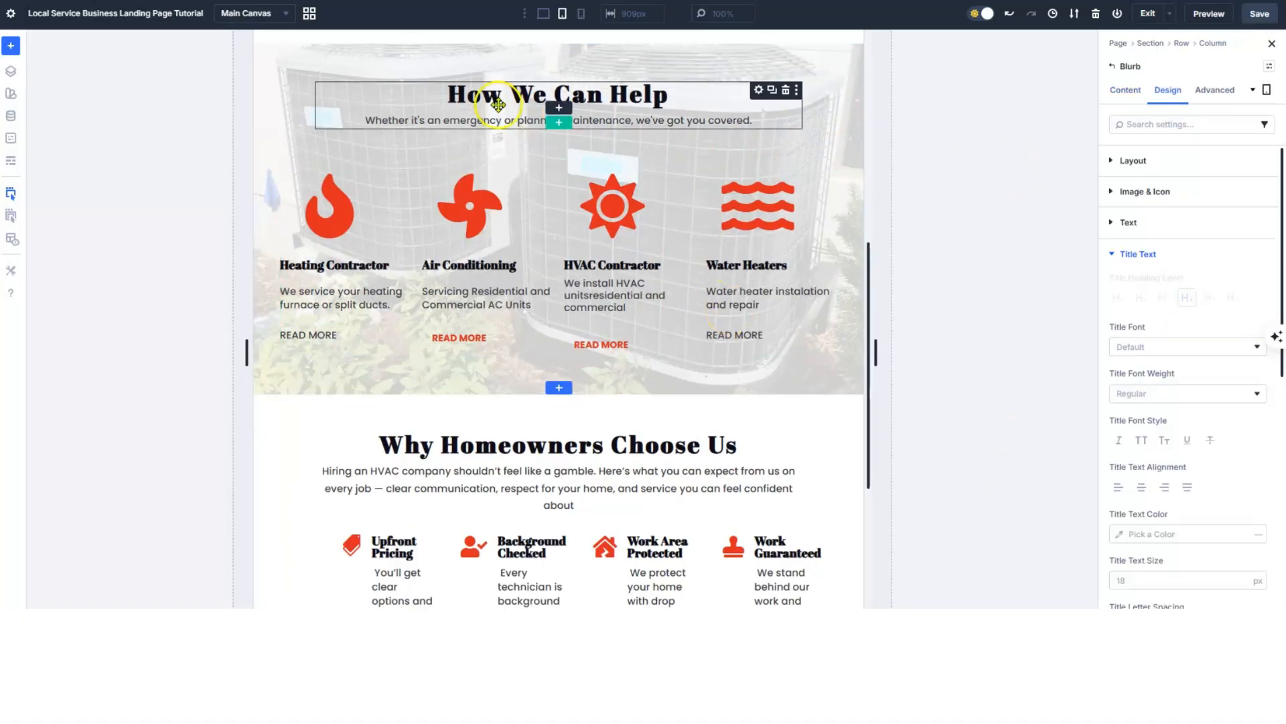
- Return to desktop width and save the page
left_click(545, 19)
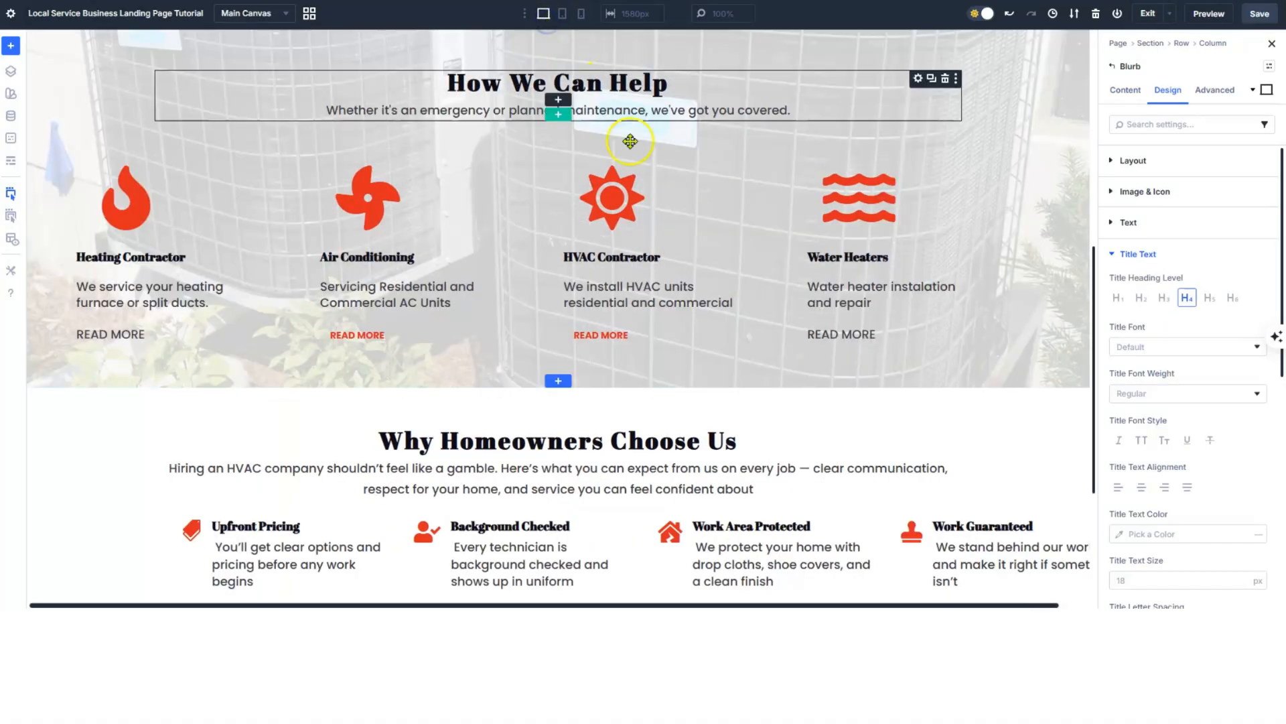
scroll(642, 161, "down", 3)
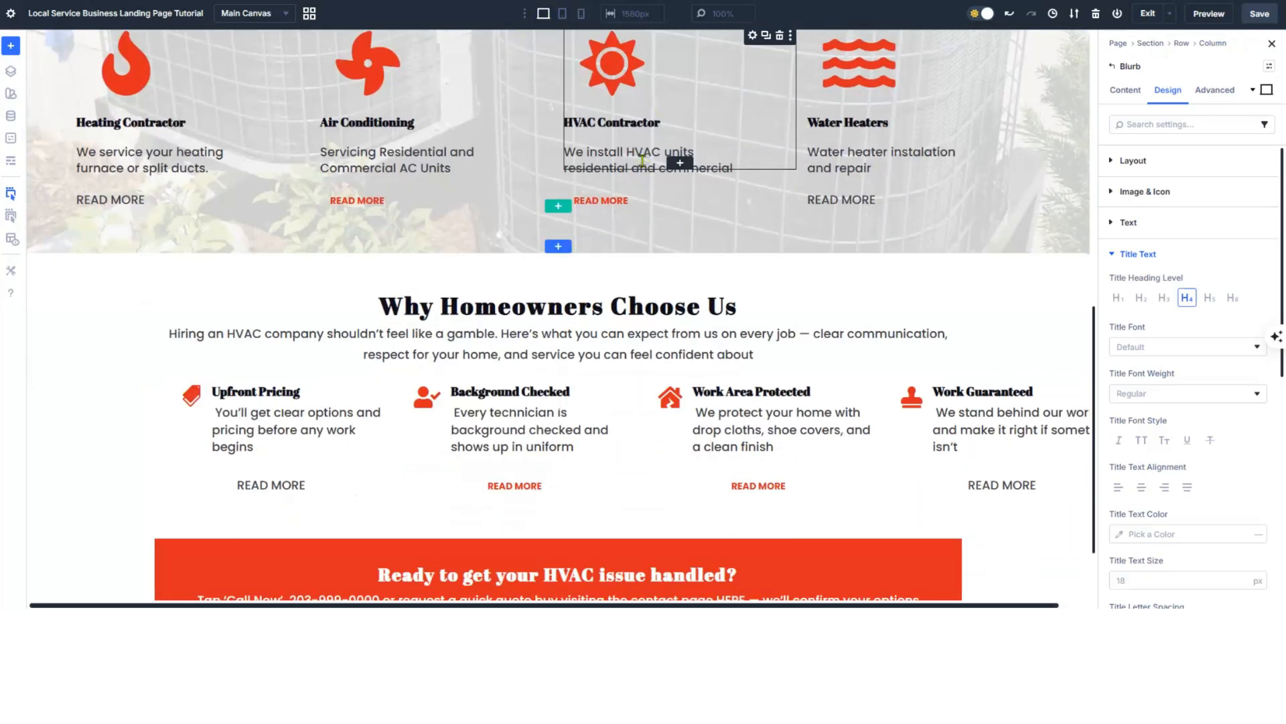
scroll(642, 161, "down", 2)
left_click(1251, 27)
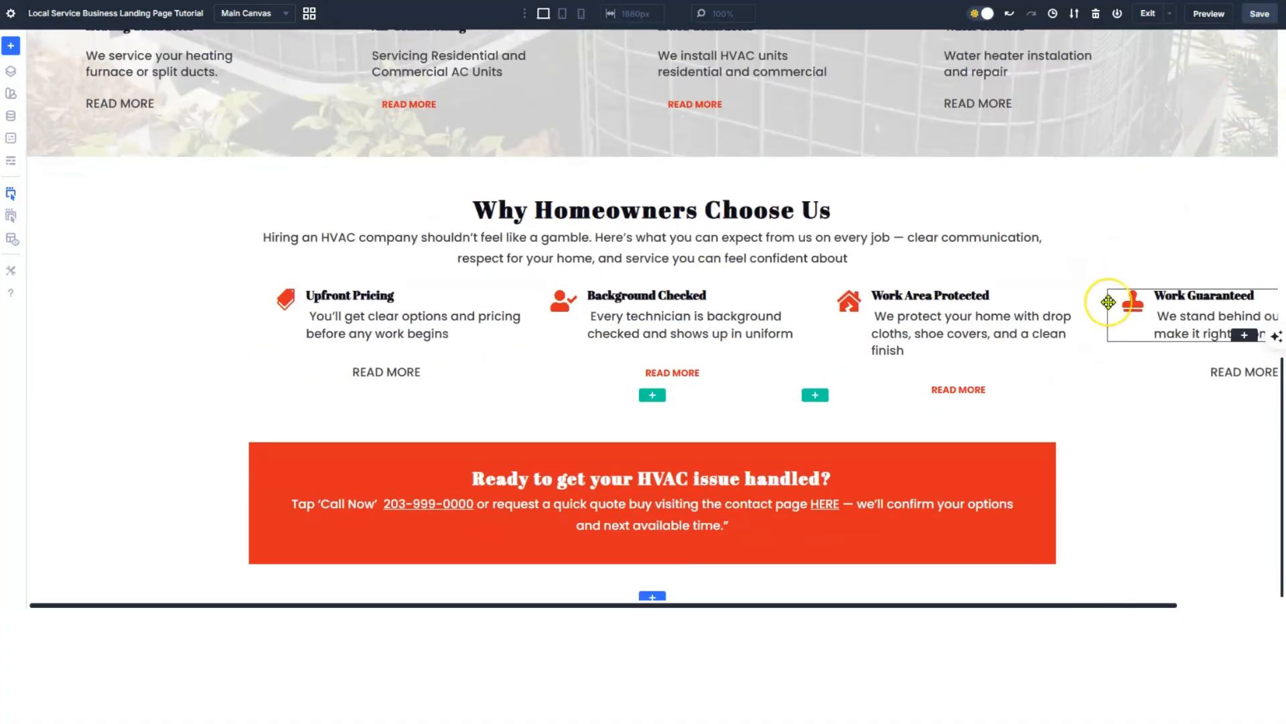
- Scroll through the saved page to check each section
scroll(1108, 302, "up", 4)
scroll(1110, 300, "down", 4)
scroll(1110, 297, "up", 10)
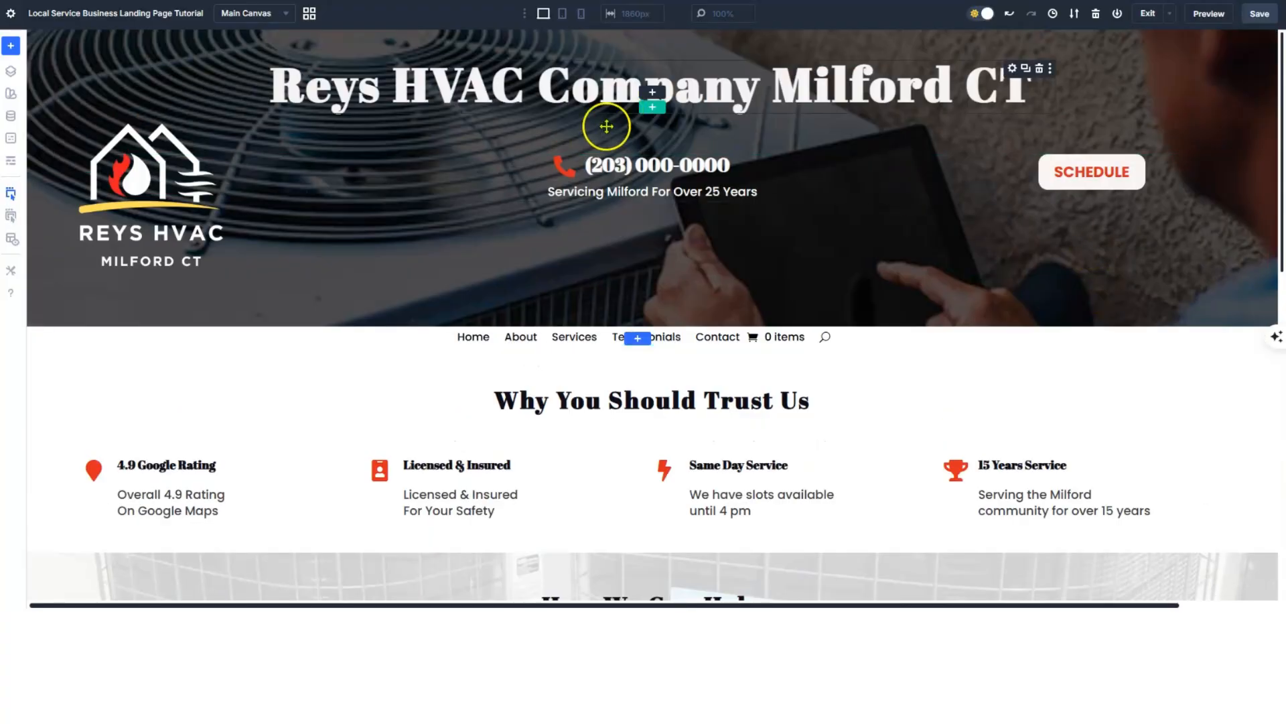
scroll(701, 221, "down", 4)
scroll(703, 220, "down", 7)
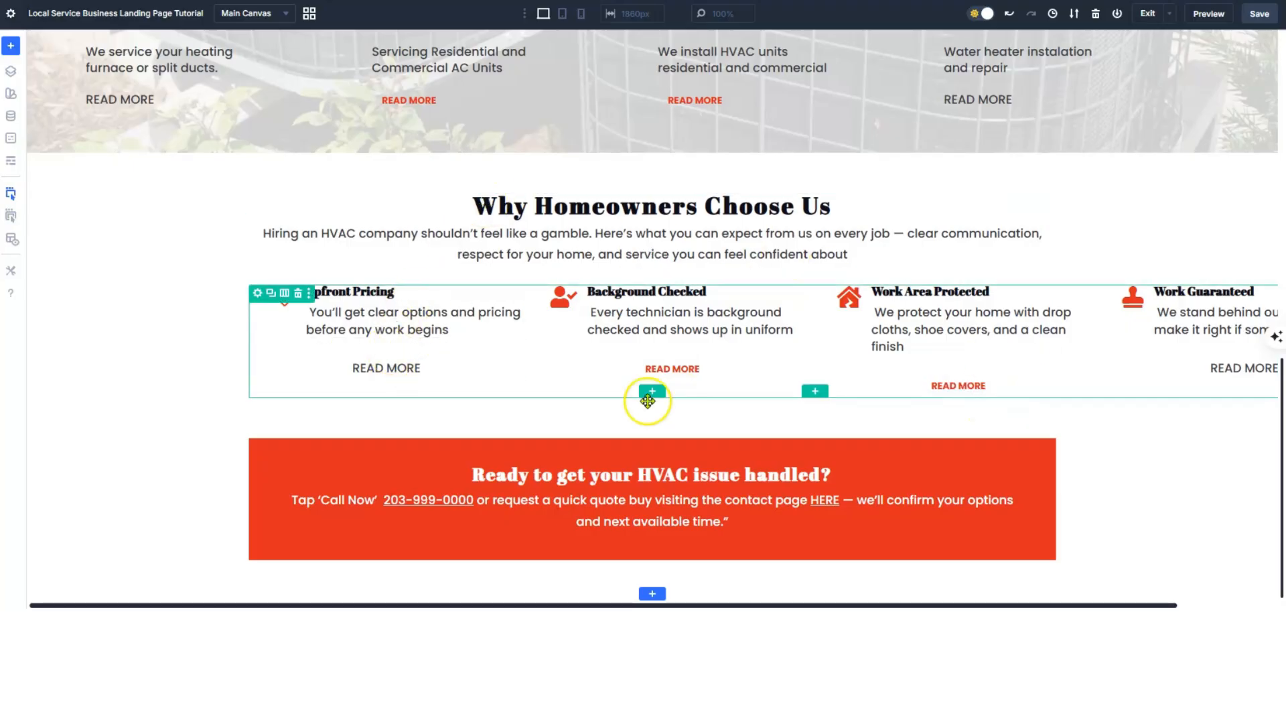
scroll(825, 402, "up", 15)
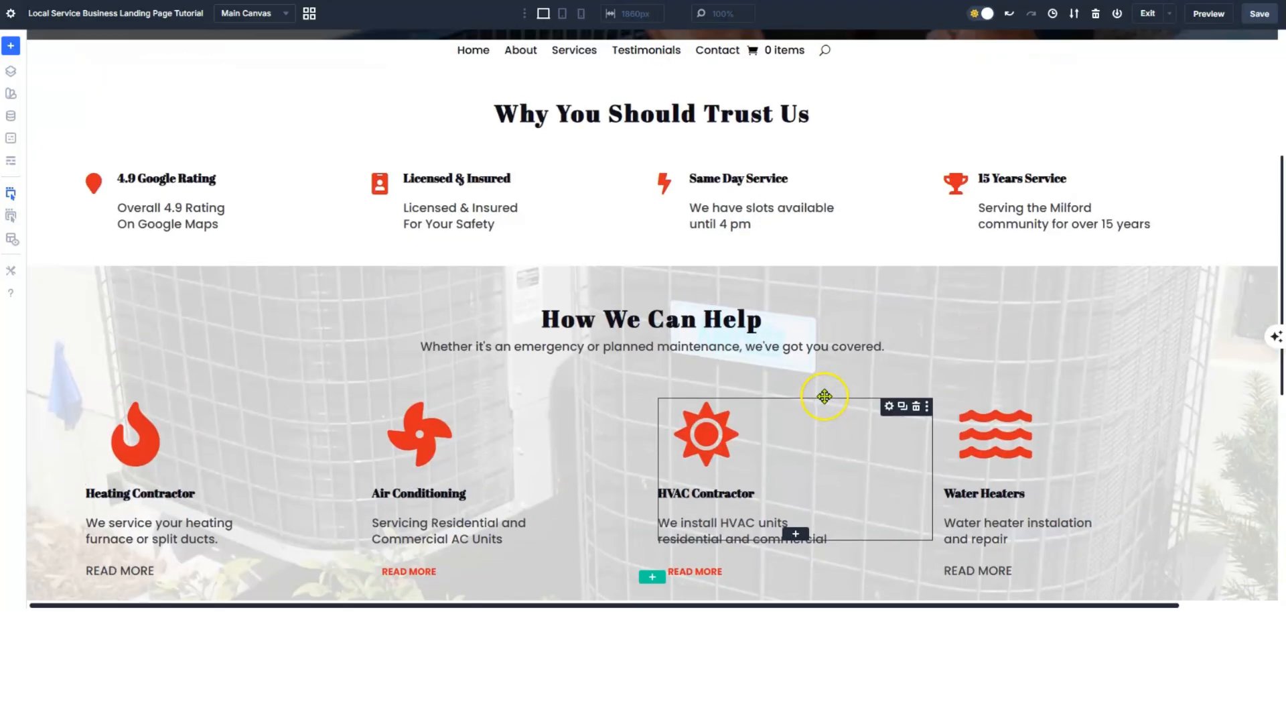
scroll(824, 389, "down", 12)
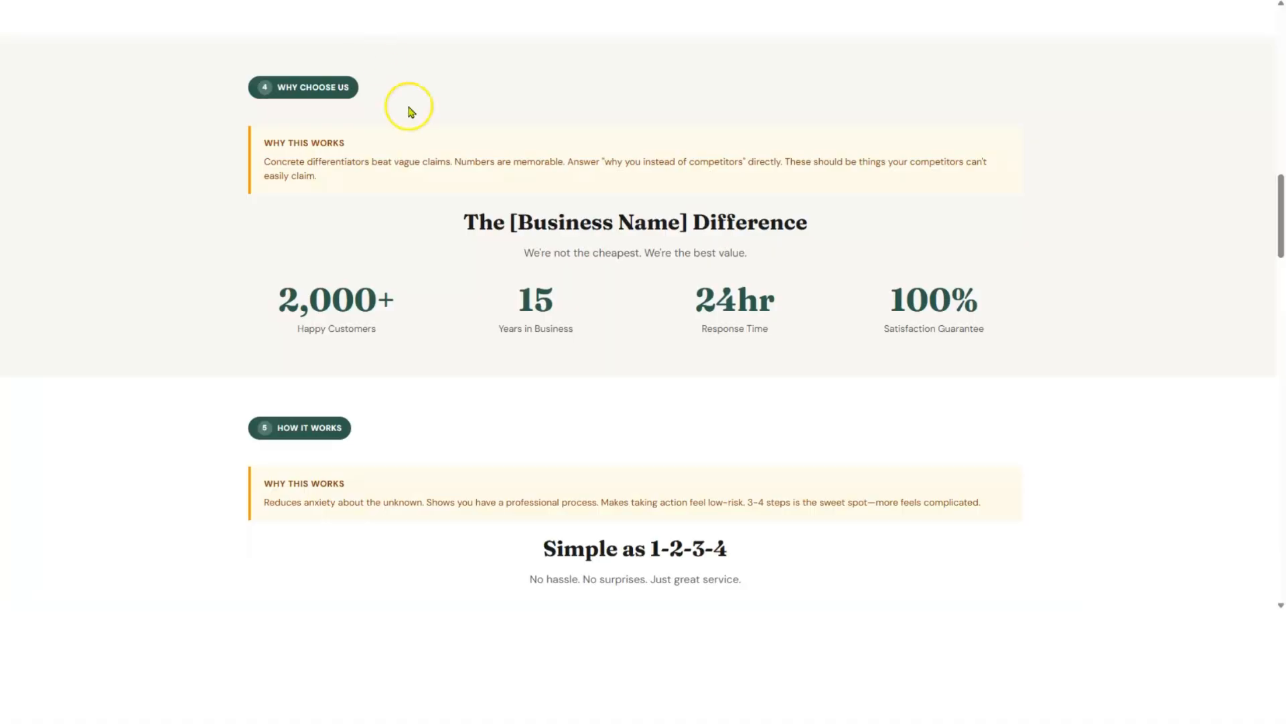
- Scroll the wireframe page to section 5, 'Simple as 1-2-3-4', from Request a Quote to You're Happy
scroll(572, 258, "down", 6)
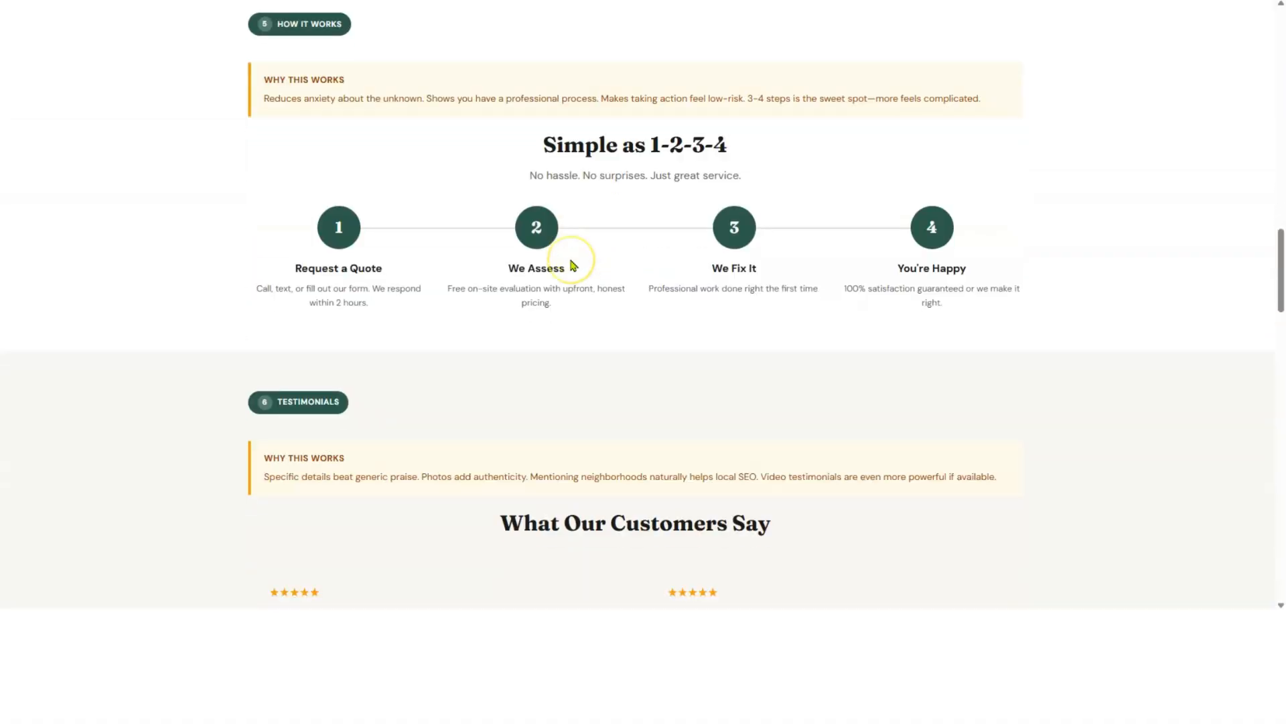